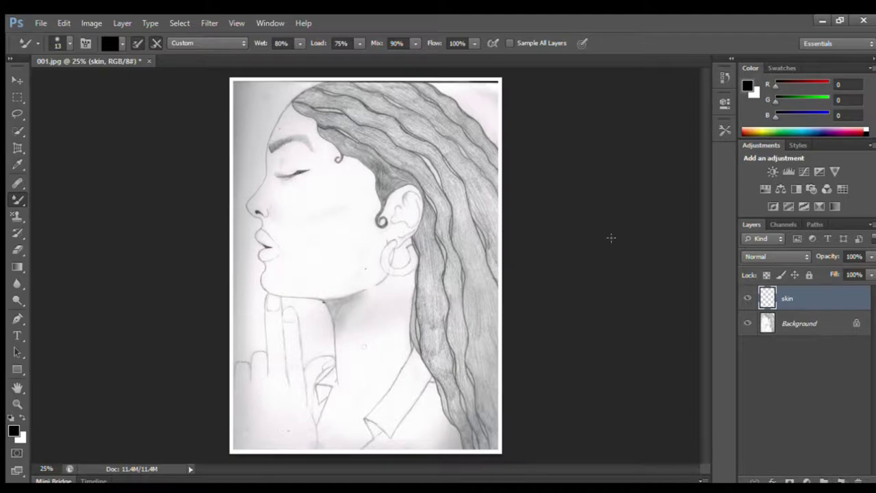
Add two new layers above the skin layer and name them hair and features, with features on top
left_click(839, 480)
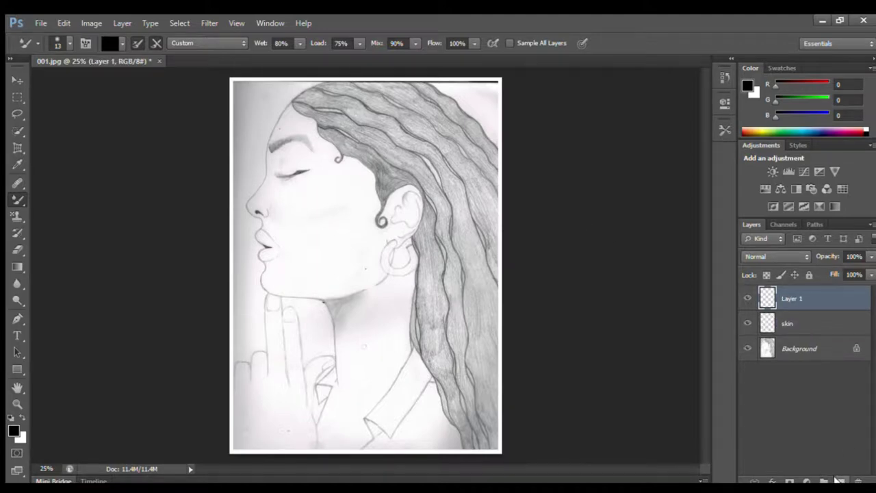
key("r")
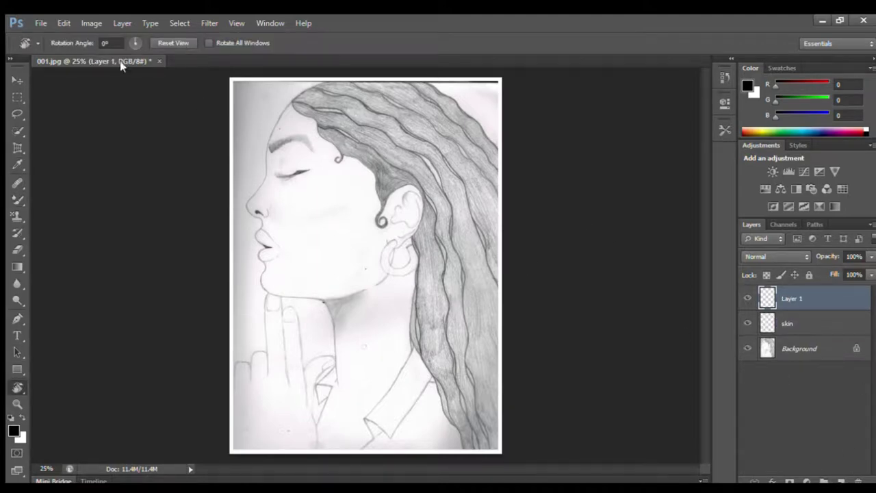
left_click(17, 81)
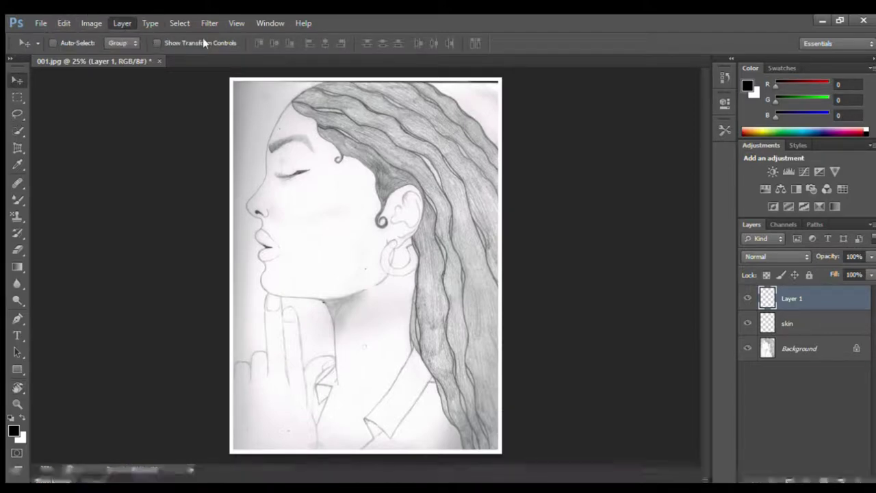
left_click(280, 32)
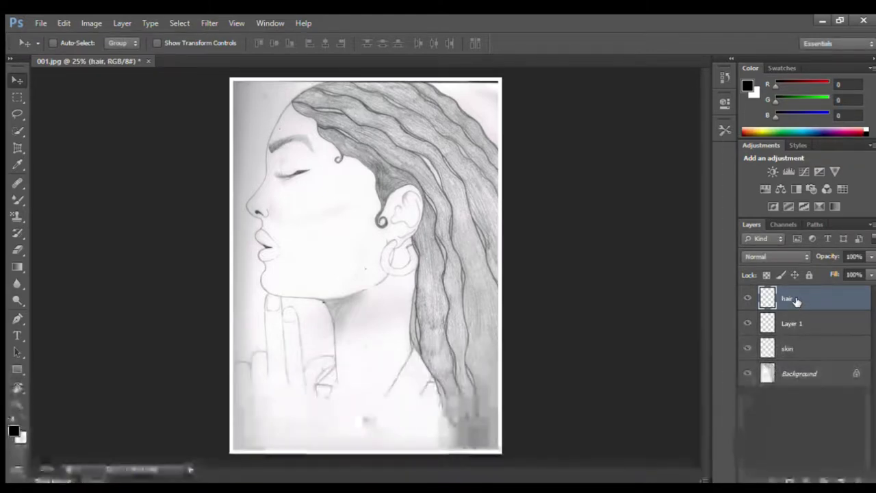
double_click(790, 324)
type("hair")
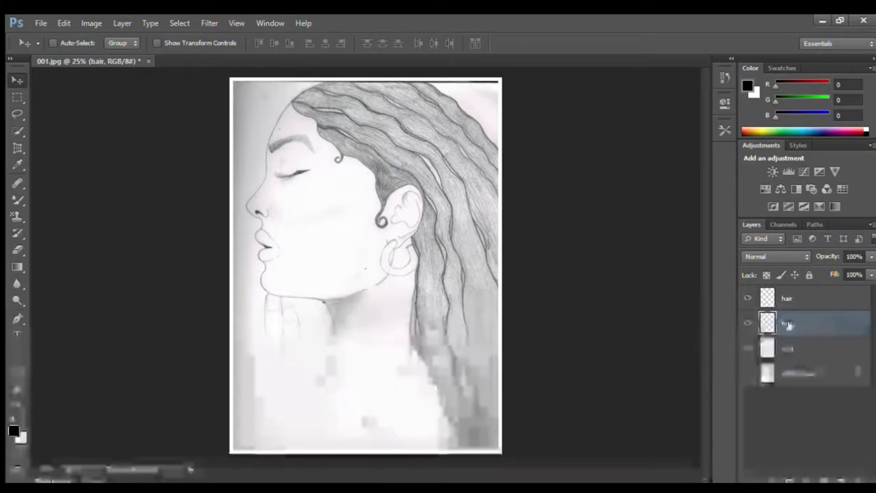
double_click(787, 298)
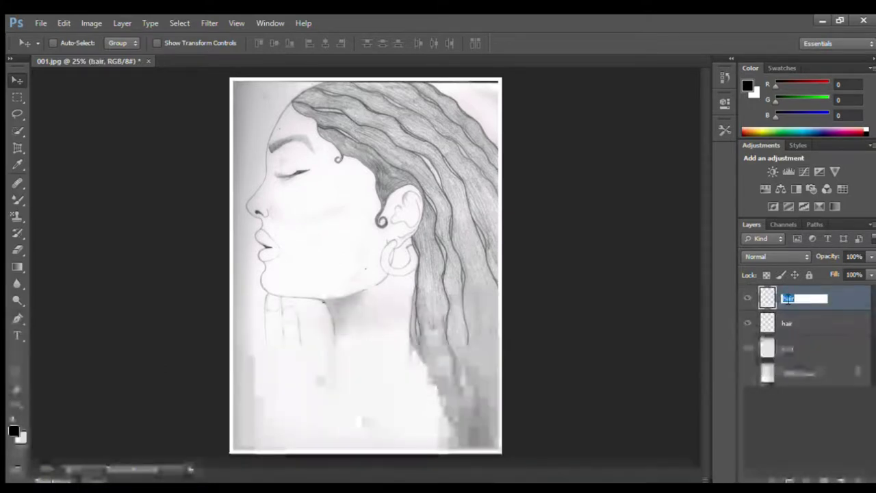
type("features")
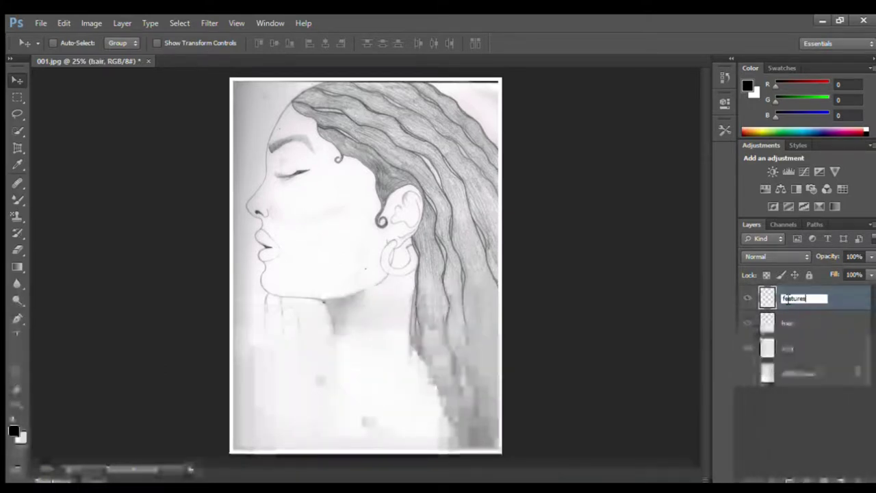
key("Return")
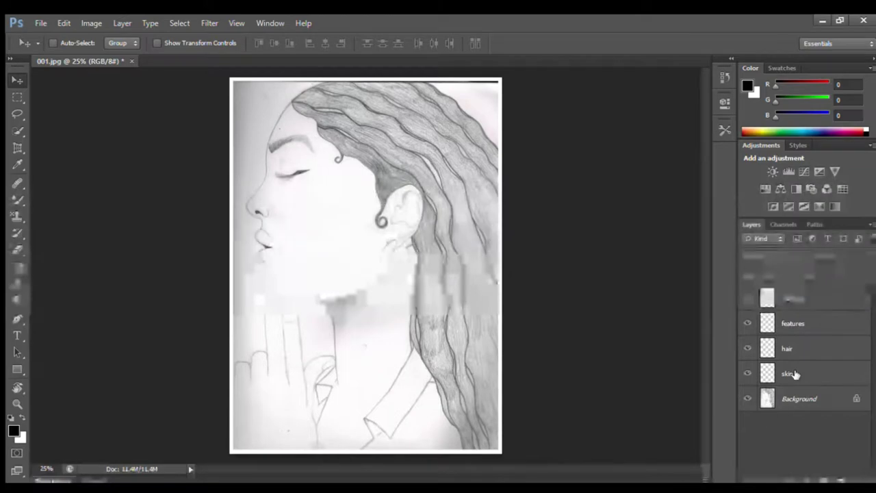
On the skin layer, paint a brown base colour patch over the middle of the cheek with the Mixer Brush
left_click(792, 372)
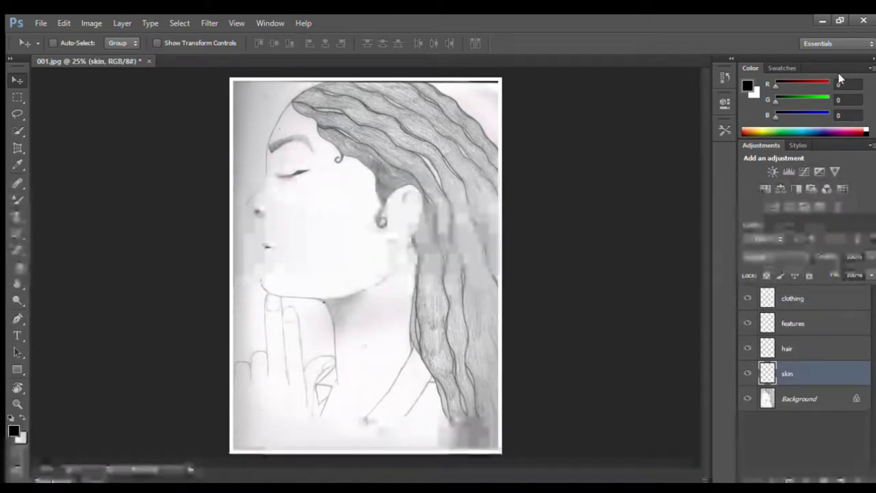
left_click(779, 63)
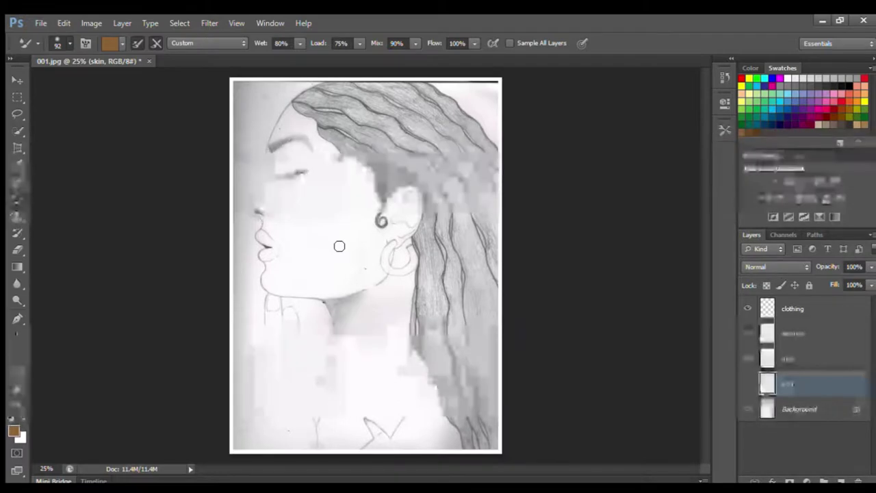
left_click_drag(339, 262, 319, 262)
left_click_drag(318, 262, 353, 259)
left_click_drag(352, 259, 321, 238)
left_click_drag(322, 238, 340, 234)
left_click_drag(340, 235, 311, 222)
left_click_drag(311, 222, 320, 257)
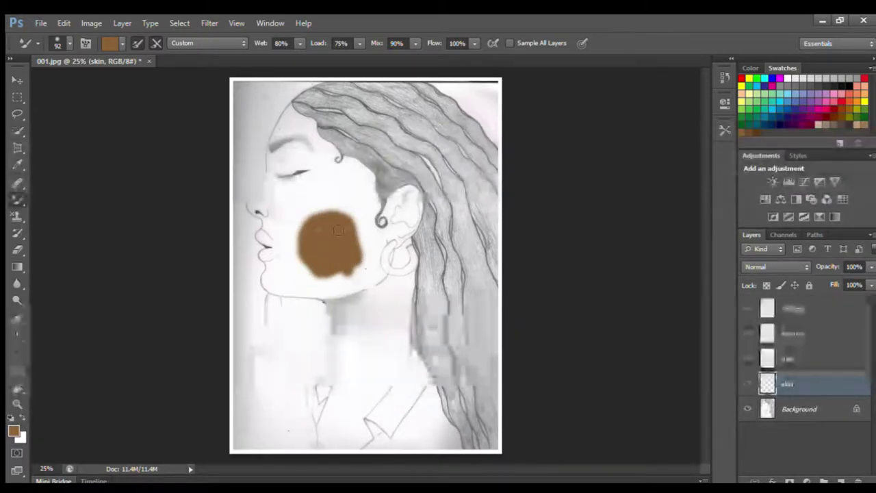
Extend the brown skin base outward across the cheek towards the nose, the ear and the jawline
left_click_drag(301, 253, 287, 232)
left_click_drag(288, 232, 296, 204)
mouse_move(296, 204)
left_mouse_down()
mouse_move(317, 203)
mouse_move(322, 213)
mouse_move(294, 212)
mouse_move(366, 232)
left_mouse_up()
mouse_move(366, 232)
left_mouse_down()
mouse_move(368, 212)
mouse_move(360, 247)
left_mouse_up()
left_click_drag(362, 252, 348, 294)
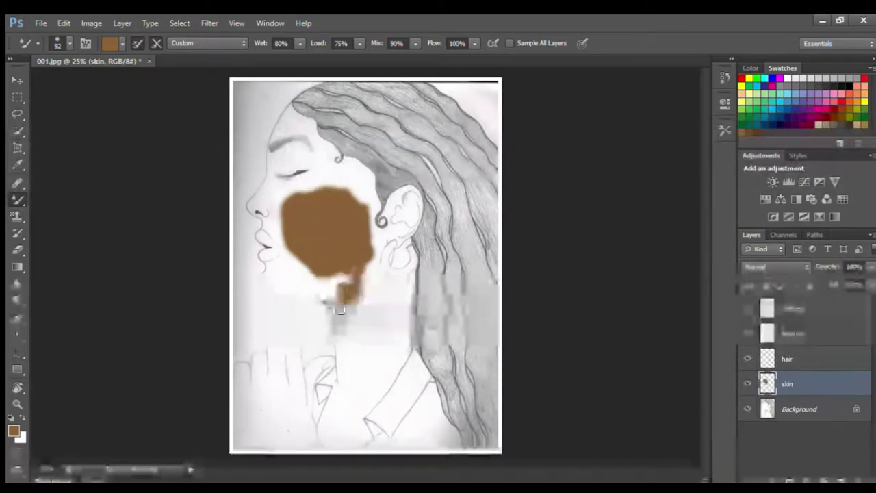
Paint the jaw and chin with the brown skin base along the sketched jawline
left_click_drag(340, 310, 339, 278)
left_click_drag(347, 282, 370, 266)
mouse_move(369, 266)
left_mouse_down()
mouse_move(375, 279)
mouse_move(301, 292)
mouse_move(322, 290)
mouse_move(266, 279)
left_mouse_up()
left_click_drag(267, 279, 274, 269)
mouse_move(278, 268)
left_mouse_down()
mouse_move(301, 273)
mouse_move(275, 279)
left_mouse_up()
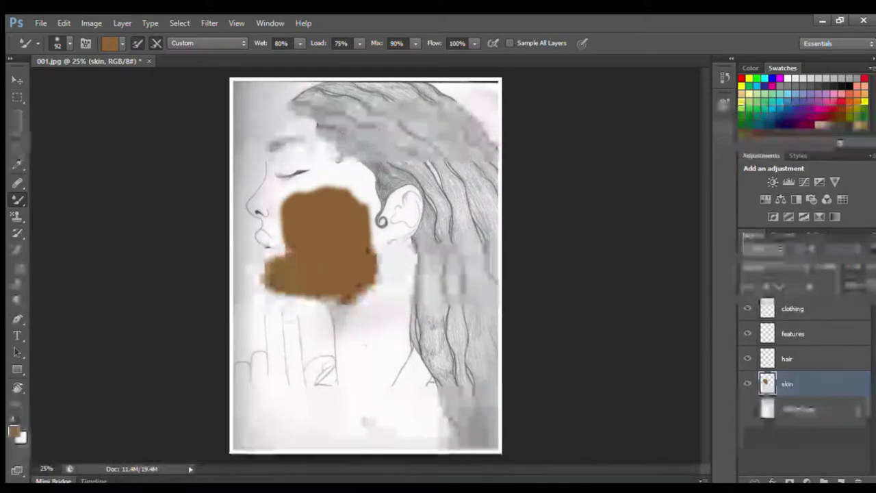
Fill the neck and the ear with the brown skin base, closing the gap between ear and cheek
mouse_move(327, 298)
left_mouse_down()
mouse_move(349, 378)
mouse_move(354, 338)
left_mouse_up()
left_click_drag(348, 370, 349, 356)
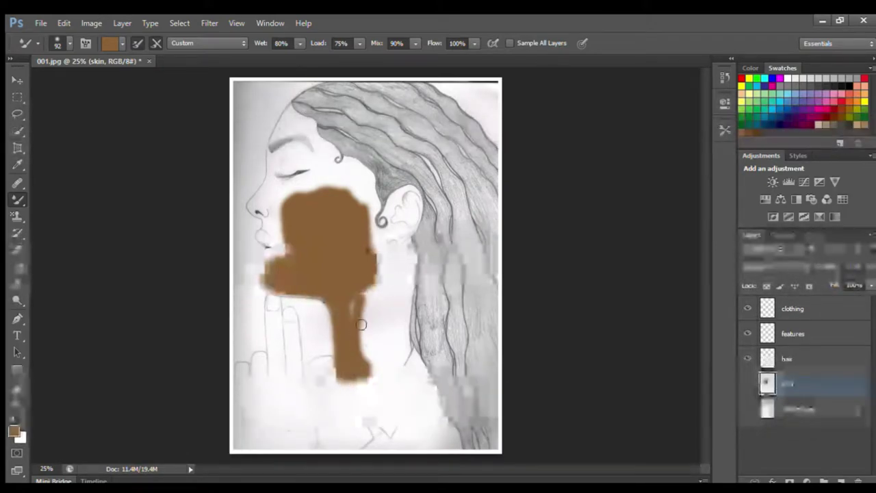
mouse_move(361, 324)
left_mouse_down()
mouse_move(380, 278)
mouse_move(373, 356)
mouse_move(386, 367)
mouse_move(408, 350)
mouse_move(412, 272)
mouse_move(389, 354)
mouse_move(392, 315)
mouse_move(364, 289)
mouse_move(401, 292)
mouse_move(392, 287)
mouse_move(409, 277)
mouse_move(410, 253)
mouse_move(412, 268)
mouse_move(403, 240)
mouse_move(380, 260)
left_mouse_up()
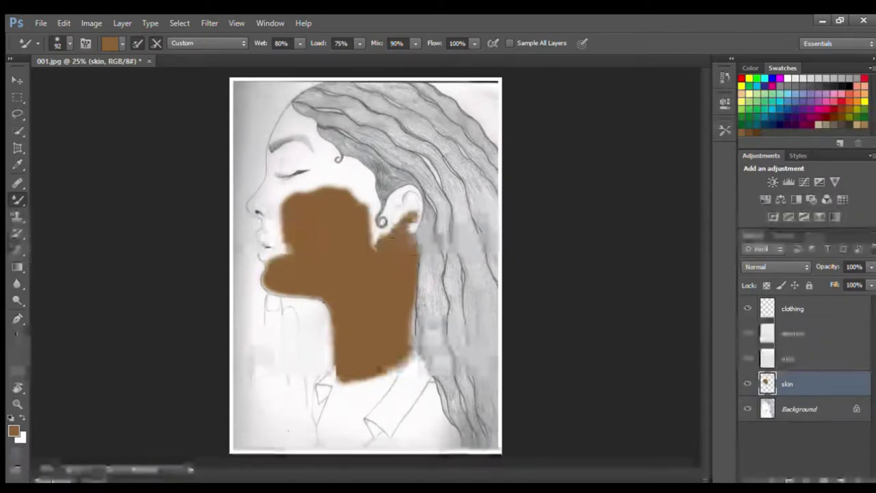
mouse_move(409, 220)
left_mouse_down()
mouse_move(417, 197)
mouse_move(406, 187)
mouse_move(376, 230)
left_mouse_up()
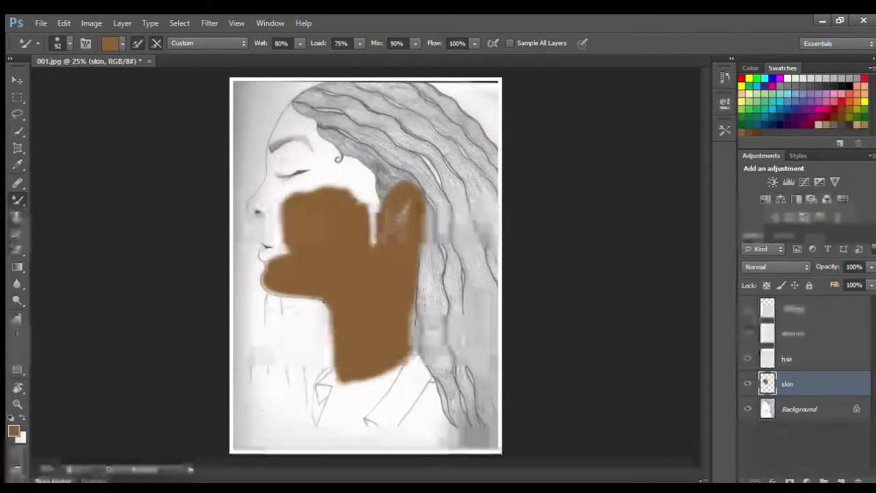
left_click_drag(405, 199, 393, 227)
left_click_drag(373, 200, 370, 259)
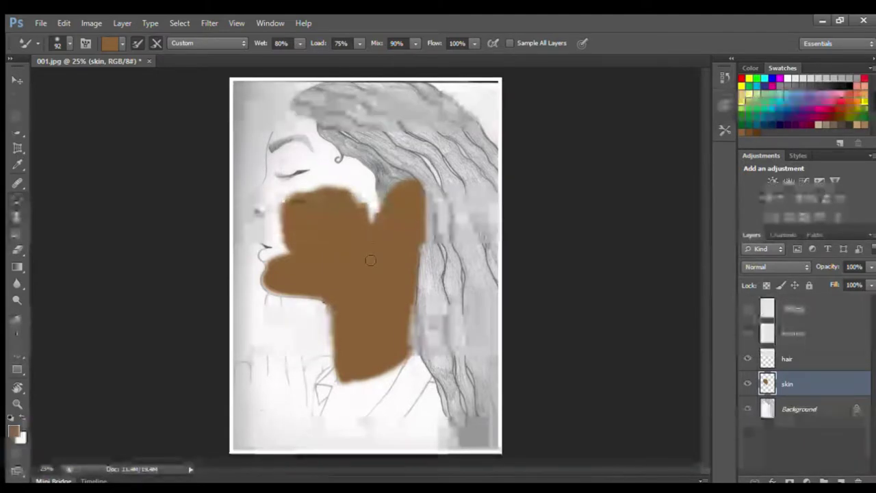
Fill the rest of the face, forehead and upper chest in brown and refine the edges along the profile
mouse_move(375, 204)
left_mouse_down()
mouse_move(367, 171)
mouse_move(336, 155)
mouse_move(293, 107)
mouse_move(250, 206)
mouse_move(268, 218)
mouse_move(262, 236)
mouse_move(280, 251)
mouse_move(264, 257)
mouse_move(278, 247)
mouse_move(274, 254)
mouse_move(295, 252)
mouse_move(280, 236)
left_mouse_up()
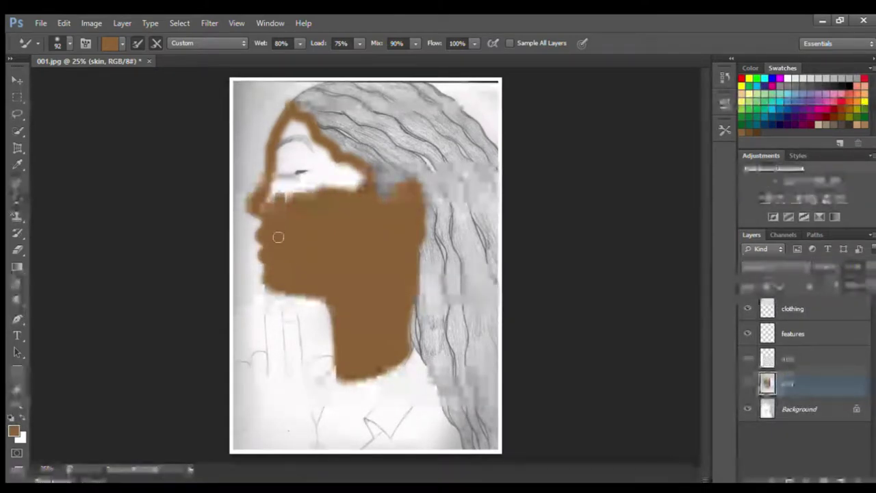
mouse_move(271, 180)
left_mouse_down()
mouse_move(266, 207)
mouse_move(302, 180)
mouse_move(290, 193)
mouse_move(363, 185)
mouse_move(338, 161)
mouse_move(351, 169)
mouse_move(335, 187)
mouse_move(323, 166)
mouse_move(330, 158)
mouse_move(316, 185)
mouse_move(308, 156)
mouse_move(272, 164)
mouse_move(291, 115)
mouse_move(285, 145)
mouse_move(307, 147)
left_mouse_up()
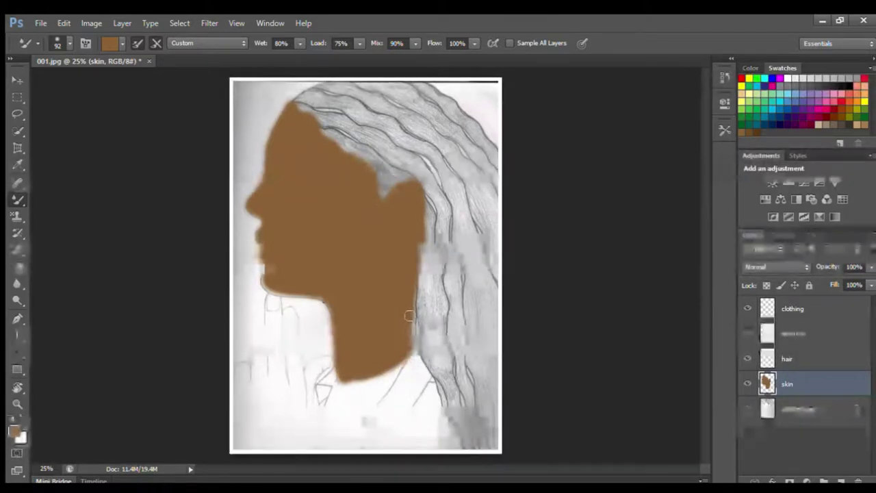
mouse_move(359, 413)
left_mouse_down()
mouse_move(400, 360)
mouse_move(365, 400)
mouse_move(387, 365)
mouse_move(350, 376)
mouse_move(350, 401)
mouse_move(344, 370)
mouse_move(322, 428)
mouse_move(363, 413)
mouse_move(357, 422)
mouse_move(365, 440)
mouse_move(351, 449)
mouse_move(357, 440)
mouse_move(348, 422)
mouse_move(346, 458)
mouse_move(347, 419)
mouse_move(330, 424)
mouse_move(333, 432)
mouse_move(333, 413)
mouse_move(324, 436)
mouse_move(335, 402)
mouse_move(407, 350)
mouse_move(357, 422)
left_mouse_up()
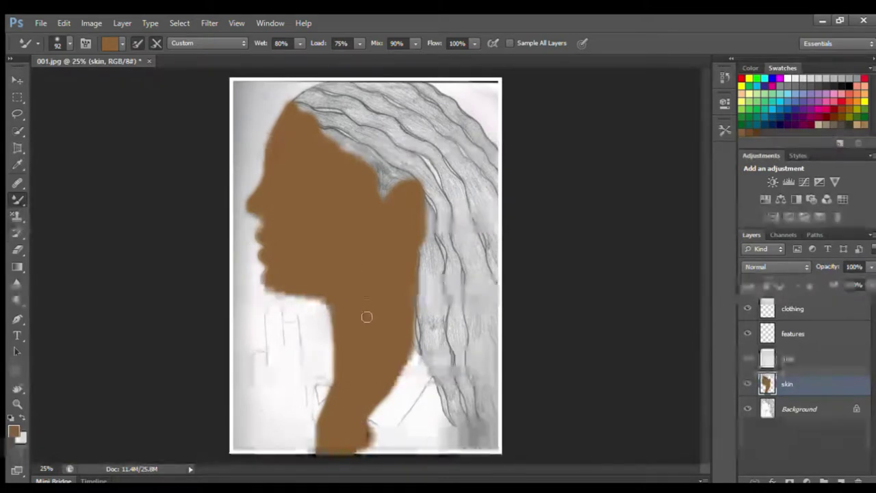
mouse_move(338, 315)
left_mouse_down()
mouse_move(316, 288)
mouse_move(274, 290)
mouse_move(272, 267)
left_mouse_up()
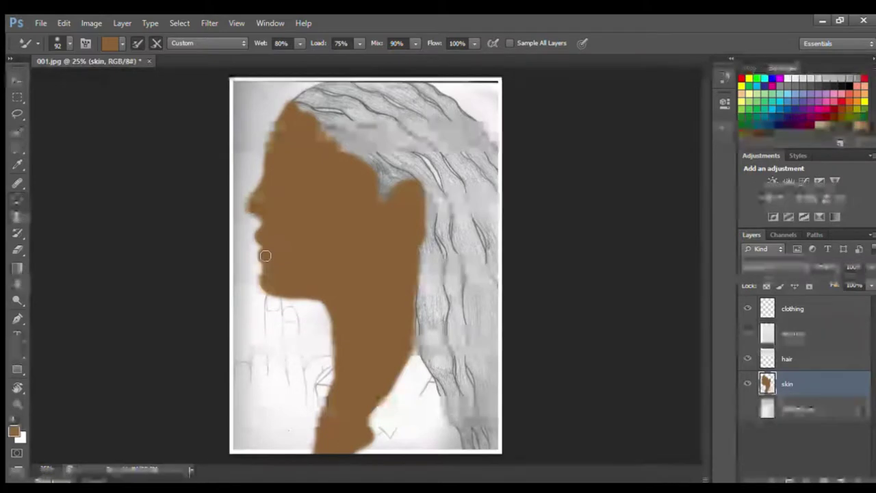
left_click_drag(253, 207, 266, 216)
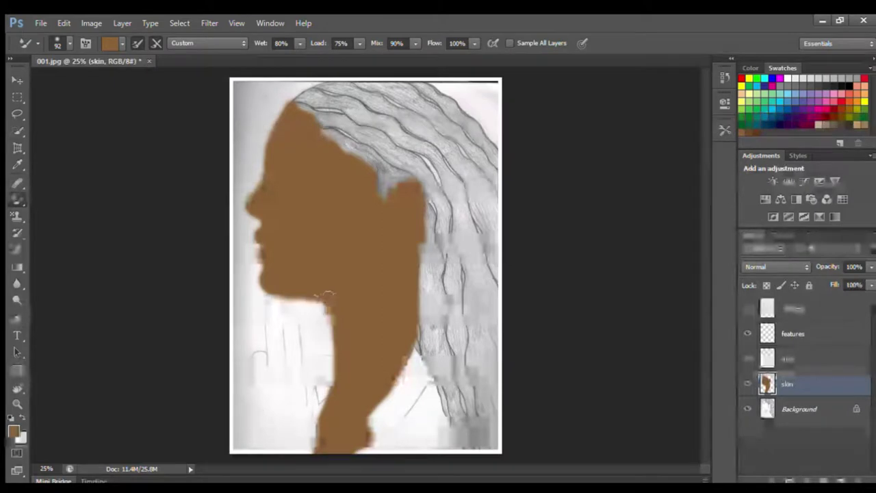
Select the hair layer with the skin layer hidden, and set the paint colour to dark red with a red value of 103
left_click(798, 356)
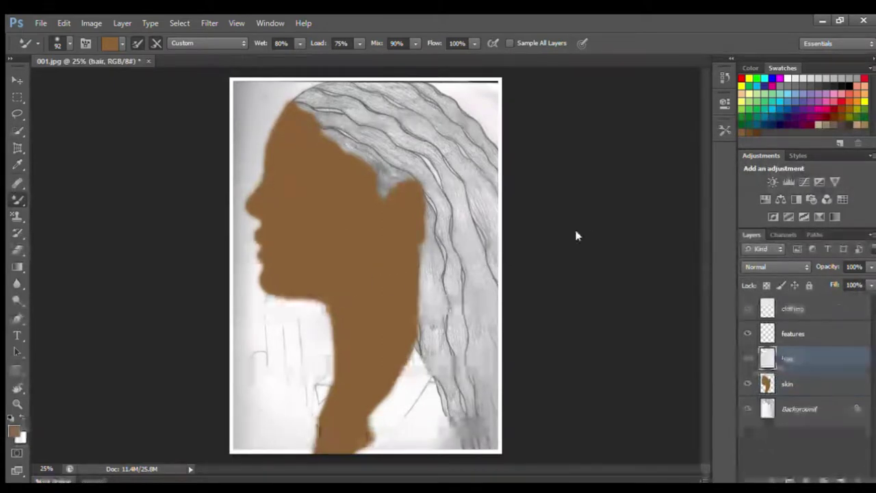
left_click(747, 384)
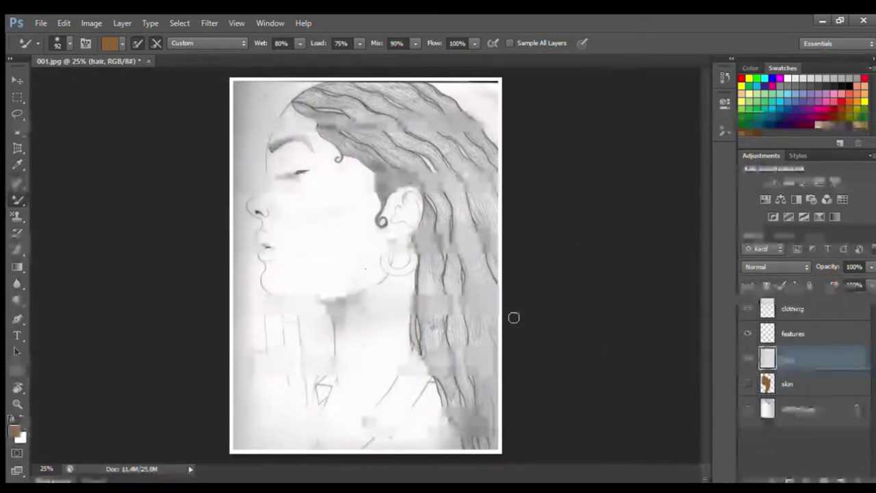
key("ctrl+plus")
left_click_drag(703, 274, 699, 210)
key("ctrl+plus")
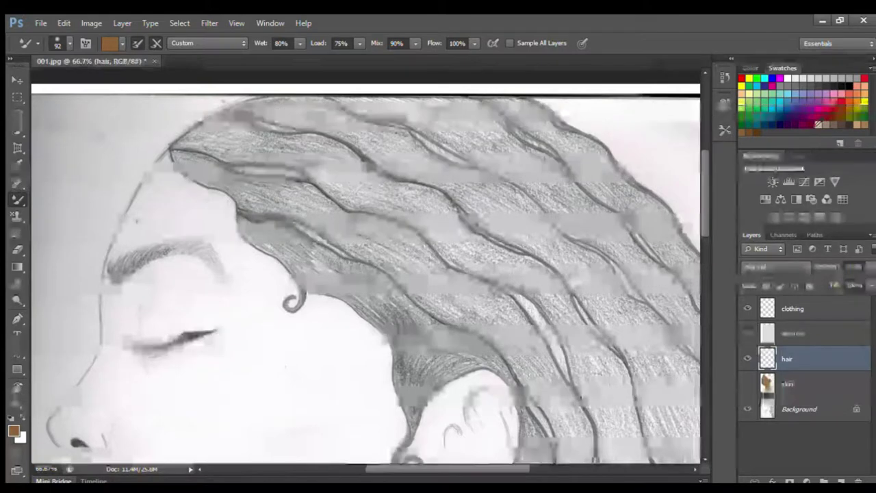
left_click(829, 118)
left_click(750, 68)
left_click_drag(797, 86, 794, 86)
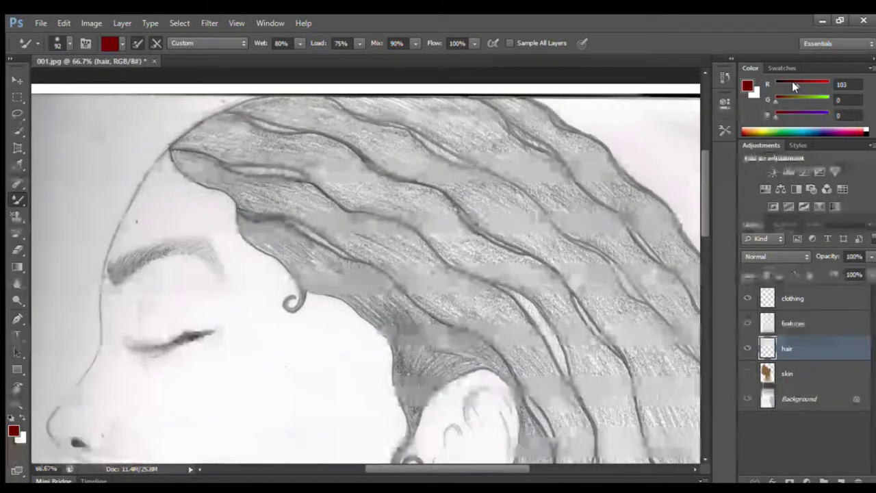
Paint trial strokes on the upper hair while darkening the colour to a red value of 30, and compare them with the skin layer
left_click_drag(329, 176, 369, 195)
left_click_drag(789, 85, 786, 85)
mouse_move(360, 185)
left_mouse_down()
mouse_move(336, 181)
mouse_move(391, 194)
left_mouse_up()
left_click_drag(788, 85, 784, 86)
mouse_move(359, 190)
left_mouse_down()
mouse_move(300, 181)
mouse_move(383, 202)
left_mouse_up()
left_click_drag(787, 86, 786, 86)
mouse_move(409, 186)
left_mouse_down()
mouse_move(322, 193)
mouse_move(392, 220)
left_mouse_up()
left_click_drag(786, 86, 781, 87)
mouse_move(370, 204)
left_mouse_down()
mouse_move(384, 226)
mouse_move(385, 184)
mouse_move(410, 206)
mouse_move(321, 243)
mouse_move(418, 287)
mouse_move(455, 250)
left_mouse_up()
left_click(748, 374)
left_click(748, 374)
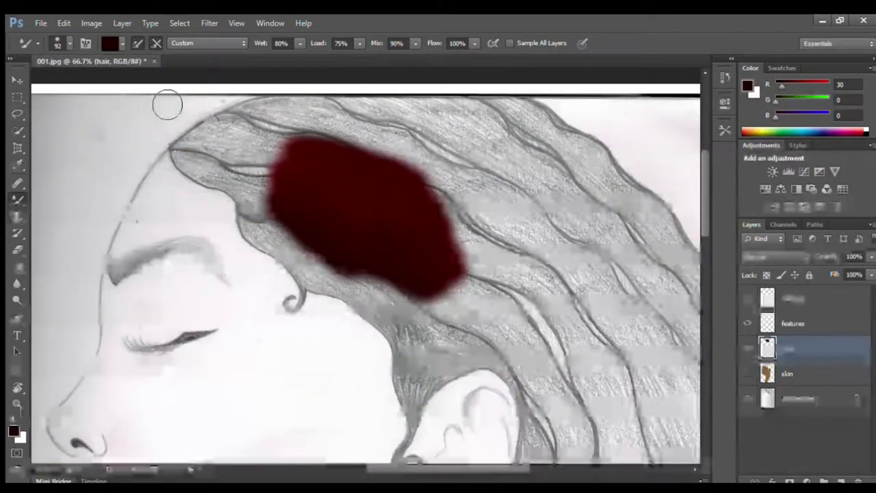
Fill the crown of the hair with the dark red, from the forehead hairline back to the outer edge and down above the ear
mouse_move(185, 143)
left_mouse_down()
mouse_move(301, 239)
mouse_move(444, 301)
mouse_move(520, 319)
mouse_move(527, 271)
mouse_move(577, 293)
left_mouse_up()
mouse_move(594, 397)
left_mouse_down()
mouse_move(542, 376)
mouse_move(430, 286)
mouse_move(432, 238)
mouse_move(391, 185)
mouse_move(467, 205)
mouse_move(412, 163)
mouse_move(457, 141)
mouse_move(508, 222)
mouse_move(579, 263)
mouse_move(495, 168)
mouse_move(470, 110)
mouse_move(438, 130)
mouse_move(446, 147)
mouse_move(424, 118)
mouse_move(362, 119)
mouse_move(425, 130)
mouse_move(413, 152)
mouse_move(281, 109)
left_mouse_up()
mouse_move(201, 159)
left_mouse_down()
mouse_move(225, 134)
mouse_move(291, 118)
mouse_move(280, 116)
mouse_move(204, 153)
mouse_move(310, 133)
mouse_move(362, 166)
mouse_move(241, 152)
mouse_move(271, 150)
mouse_move(238, 178)
mouse_move(274, 199)
left_mouse_up()
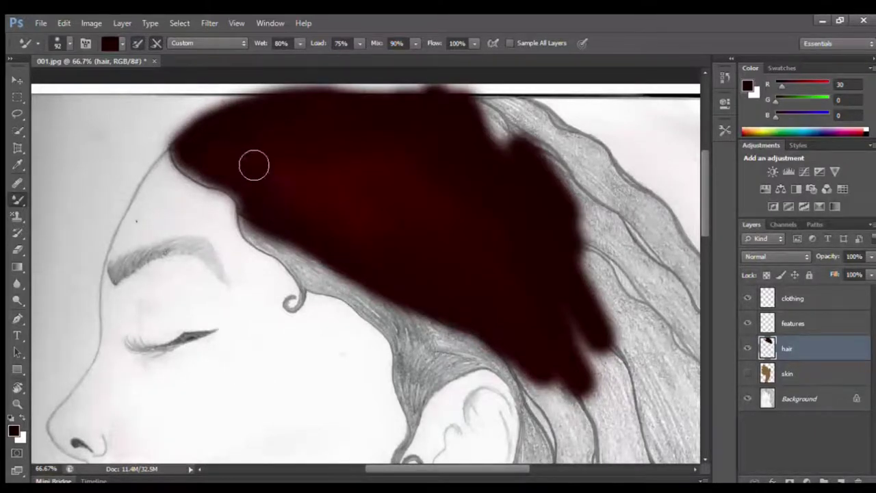
mouse_move(565, 148)
left_mouse_down()
mouse_move(525, 120)
mouse_move(484, 121)
mouse_move(549, 146)
mouse_move(528, 121)
mouse_move(568, 150)
mouse_move(546, 134)
mouse_move(471, 119)
mouse_move(297, 121)
mouse_move(408, 109)
mouse_move(332, 102)
left_mouse_up()
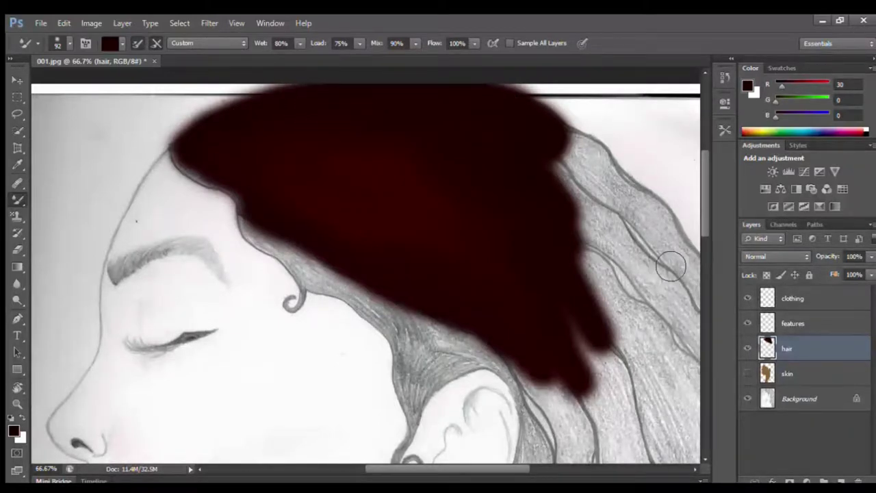
mouse_move(684, 265)
left_mouse_down()
mouse_move(670, 227)
mouse_move(631, 202)
mouse_move(599, 161)
mouse_move(568, 147)
mouse_move(655, 209)
mouse_move(680, 237)
mouse_move(694, 280)
mouse_move(666, 275)
mouse_move(596, 183)
mouse_move(552, 166)
mouse_move(639, 233)
mouse_move(645, 290)
mouse_move(593, 281)
mouse_move(583, 333)
mouse_move(600, 376)
mouse_move(552, 400)
mouse_move(596, 338)
mouse_move(554, 299)
mouse_move(687, 434)
mouse_move(670, 323)
mouse_move(674, 353)
mouse_move(624, 247)
mouse_move(689, 288)
left_mouse_up()
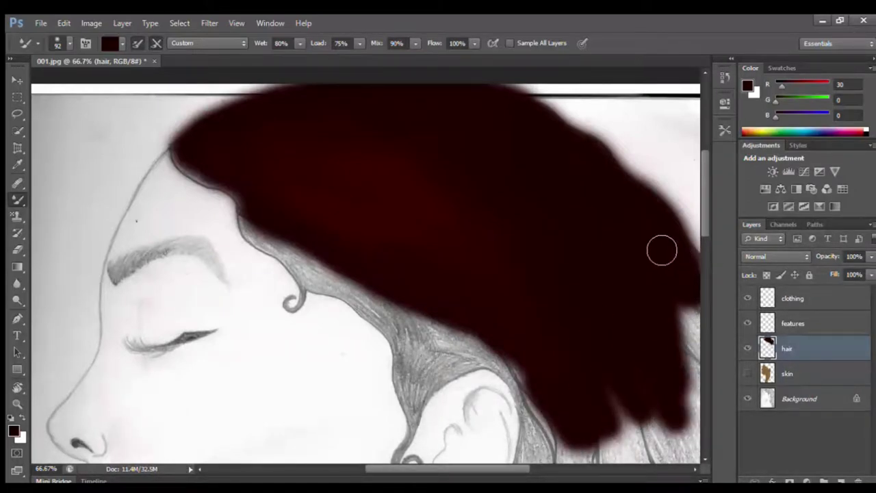
mouse_move(429, 350)
left_mouse_down()
mouse_move(417, 323)
mouse_move(445, 339)
mouse_move(472, 335)
left_mouse_up()
mouse_move(529, 373)
left_mouse_down()
mouse_move(573, 434)
mouse_move(596, 409)
mouse_move(643, 438)
mouse_move(691, 390)
left_mouse_up()
left_click_drag(666, 348, 686, 328)
Paint the outer hair strands dark red up to the right edge of the drawing
left_click_drag(703, 221, 705, 266)
left_click_drag(517, 470, 554, 470)
left_click_drag(698, 270, 699, 228)
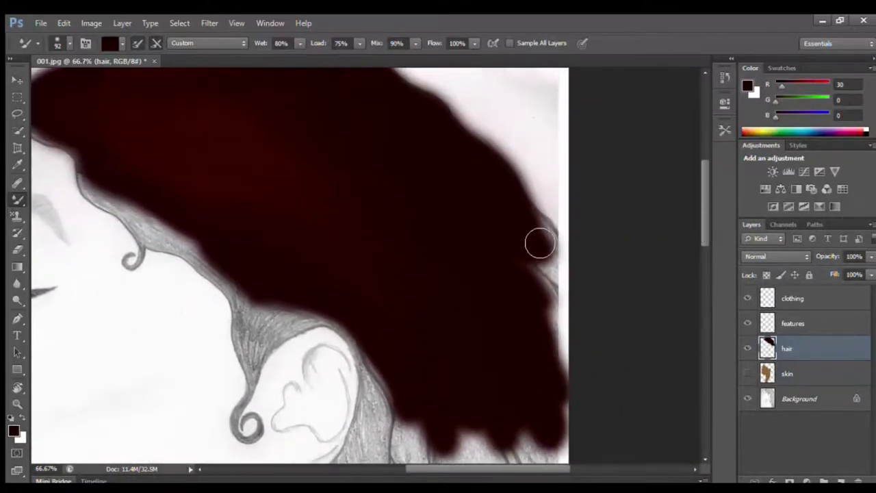
mouse_move(541, 236)
left_mouse_down()
mouse_move(567, 258)
mouse_move(556, 254)
left_mouse_up()
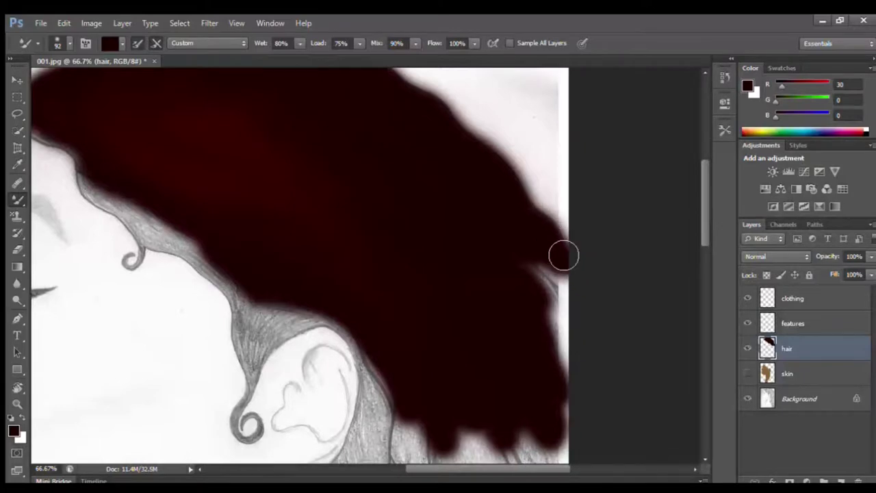
left_click_drag(572, 299, 562, 297)
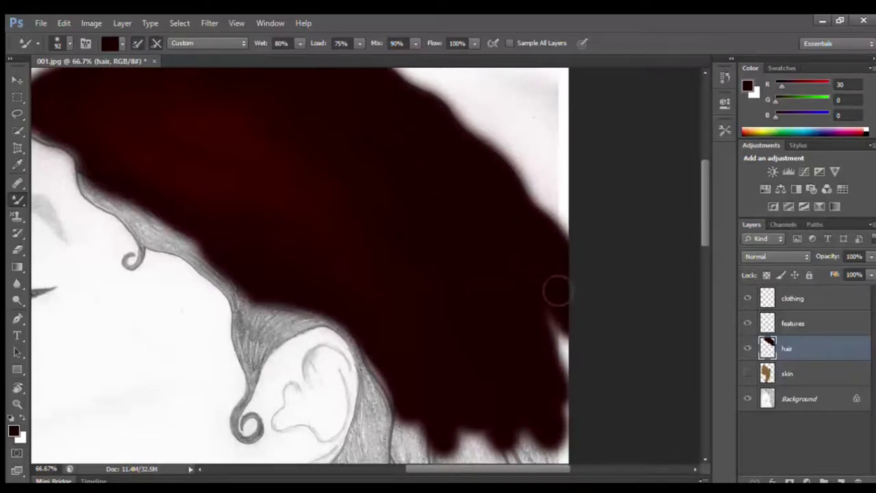
Fill the hair behind the ear and earring with dark red, following their outlines closely
left_click_drag(706, 232, 713, 275)
mouse_move(548, 308)
left_mouse_down()
mouse_move(552, 248)
mouse_move(504, 199)
mouse_move(459, 217)
mouse_move(469, 201)
mouse_move(437, 226)
mouse_move(492, 286)
mouse_move(553, 450)
mouse_move(512, 416)
mouse_move(414, 375)
mouse_move(385, 336)
mouse_move(415, 180)
mouse_move(382, 227)
mouse_move(369, 278)
mouse_move(366, 254)
mouse_move(385, 188)
left_mouse_up()
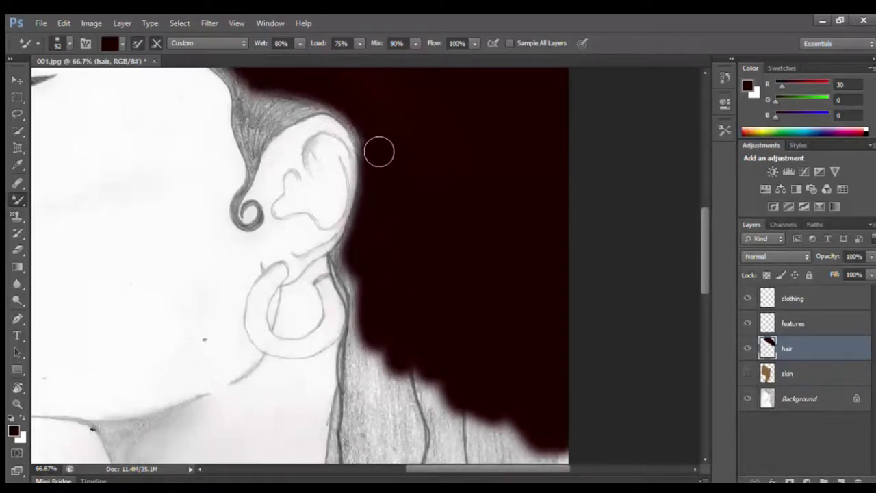
left_click_drag(379, 151, 384, 198)
left_click_drag(357, 268, 371, 324)
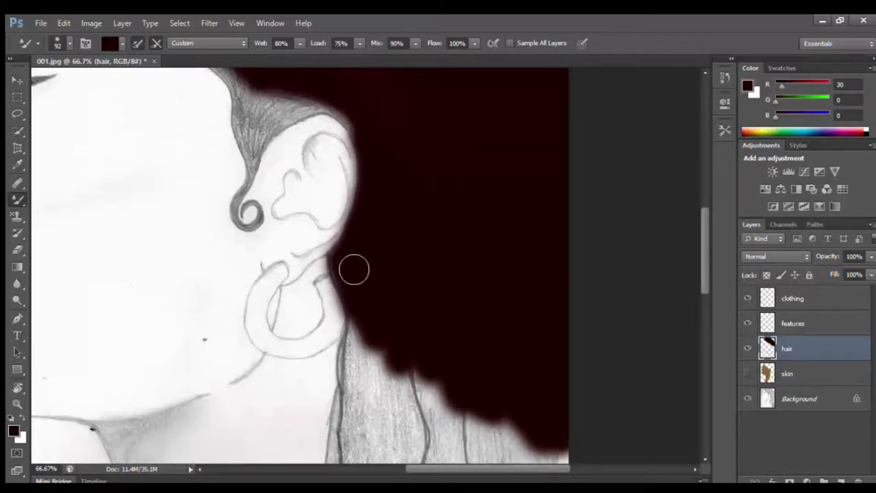
Fill the hair beside the neck with dark red, following the neck outline from below the earring to the shoulder
mouse_move(368, 355)
left_mouse_down()
mouse_move(366, 378)
mouse_move(371, 325)
mouse_move(363, 387)
mouse_move(365, 366)
mouse_move(367, 377)
mouse_move(409, 325)
mouse_move(440, 413)
mouse_move(449, 397)
mouse_move(473, 437)
mouse_move(459, 445)
mouse_move(521, 436)
left_mouse_up()
left_click_drag(705, 265, 705, 315)
mouse_move(483, 253)
left_mouse_down()
mouse_move(464, 291)
mouse_move(543, 238)
mouse_move(568, 367)
mouse_move(563, 399)
mouse_move(513, 303)
mouse_move(432, 195)
mouse_move(393, 178)
mouse_move(397, 213)
mouse_move(447, 299)
mouse_move(381, 263)
mouse_move(346, 283)
mouse_move(340, 297)
mouse_move(383, 363)
mouse_move(348, 237)
mouse_move(348, 251)
mouse_move(362, 167)
mouse_move(377, 234)
mouse_move(367, 283)
mouse_move(413, 284)
mouse_move(497, 395)
mouse_move(419, 373)
left_mouse_up()
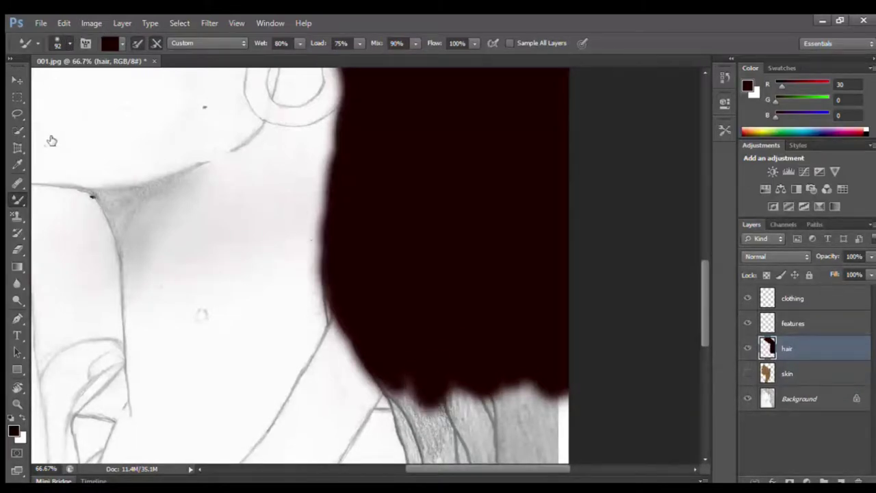
mouse_move(504, 441)
left_mouse_down()
mouse_move(544, 414)
mouse_move(545, 396)
mouse_move(484, 443)
mouse_move(448, 437)
left_mouse_up()
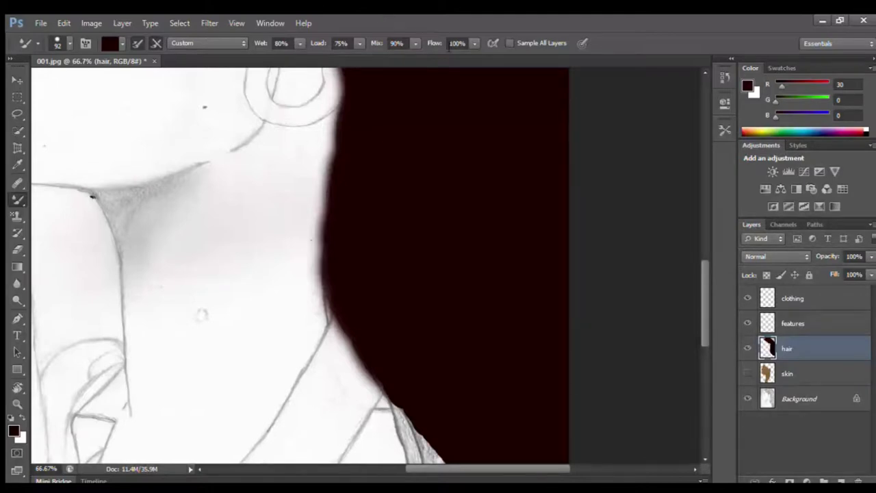
Paint the lowest hair strands dark red down to the bottom edge of the drawing, closing the remaining gaps
left_click_drag(704, 272, 708, 326)
mouse_move(547, 290)
left_mouse_down()
mouse_move(580, 390)
mouse_move(568, 398)
mouse_move(529, 295)
mouse_move(497, 247)
mouse_move(447, 230)
mouse_move(463, 271)
mouse_move(483, 285)
mouse_move(505, 363)
left_mouse_up()
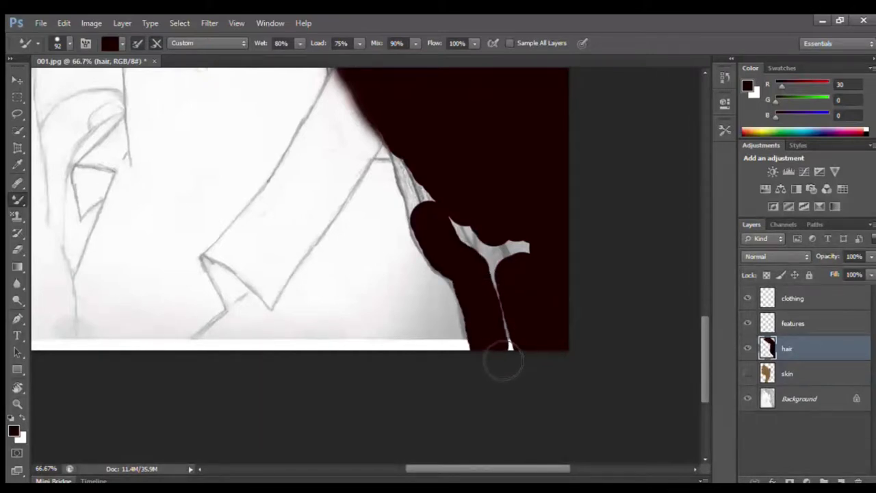
left_click_drag(504, 291, 529, 340)
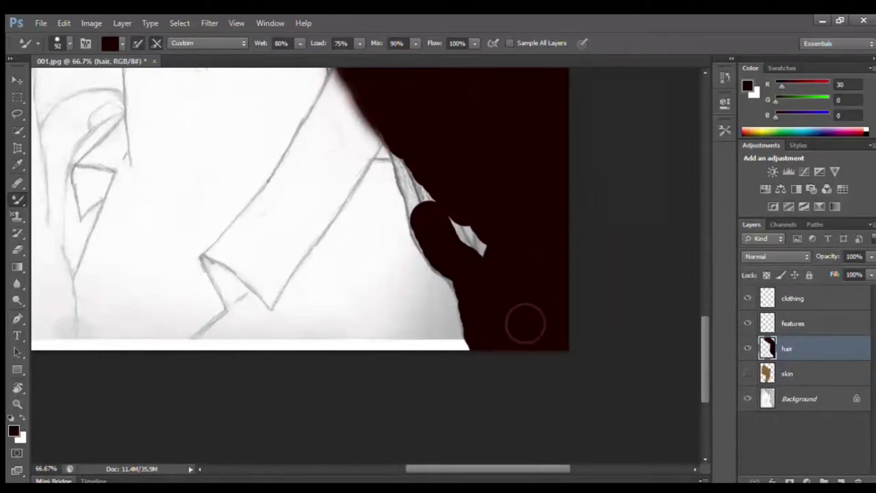
left_click_drag(489, 274, 465, 218)
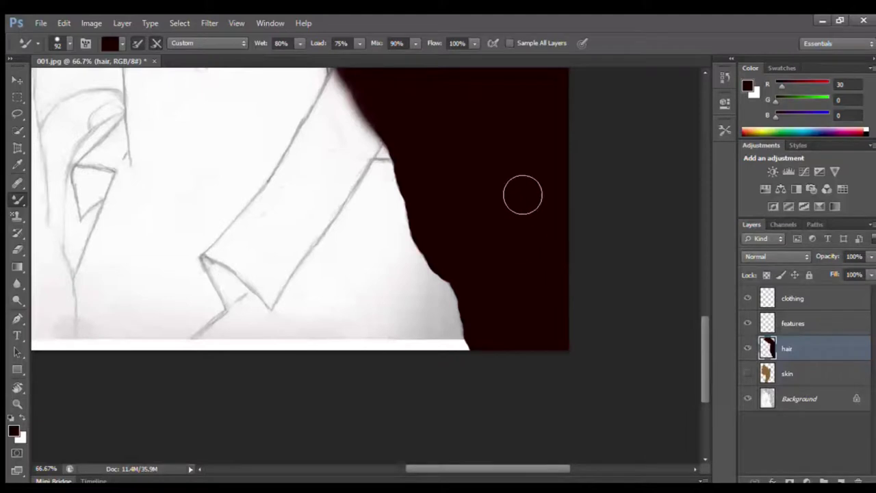
Reduce the brush size to 26 and paint dark red precisely along the forehead hairline from its front tip
left_click_drag(696, 379, 684, 219)
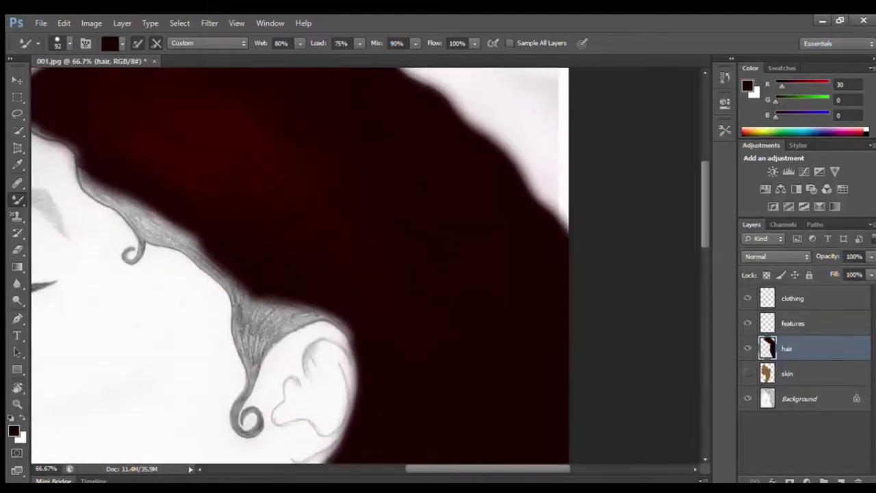
left_click_drag(536, 469, 501, 470)
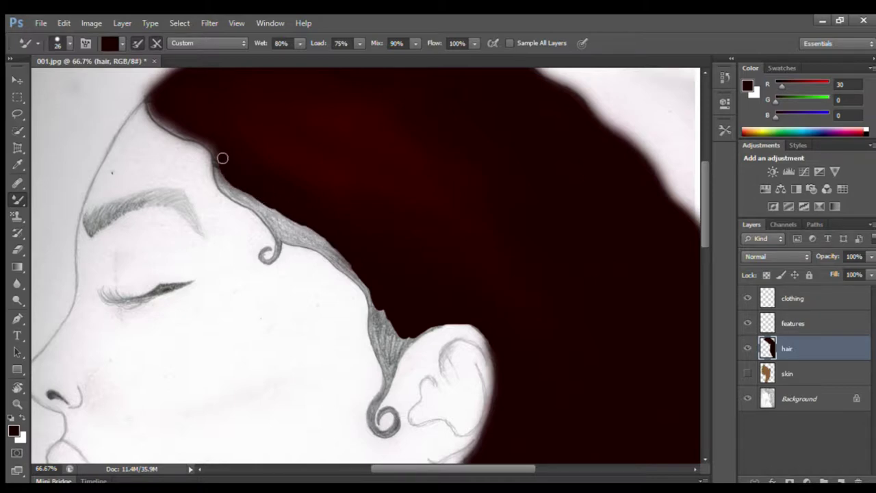
scroll(207, 141, "up", 2)
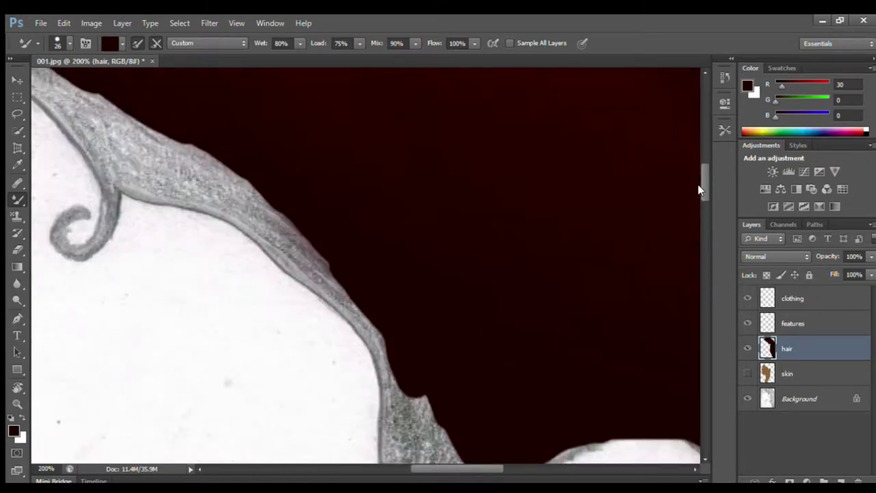
left_click_drag(706, 192, 699, 173)
left_click_drag(431, 467, 375, 467)
left_click_drag(703, 172, 701, 150)
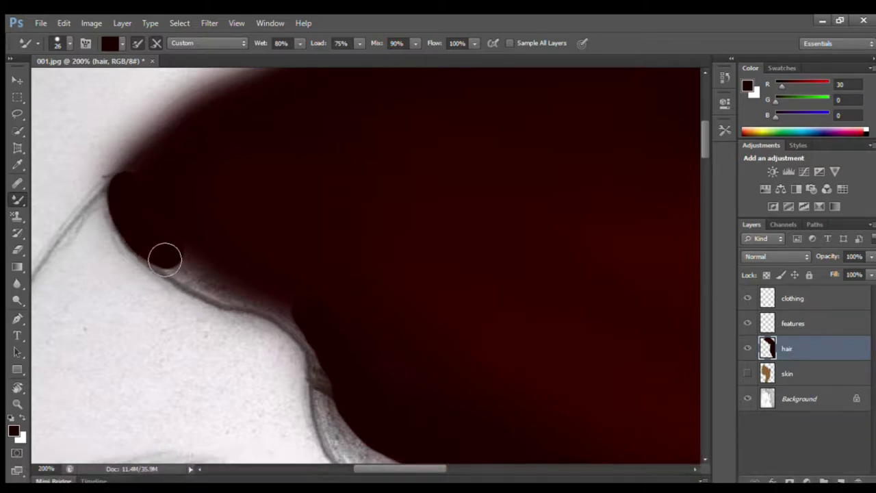
mouse_move(196, 277)
left_mouse_down()
mouse_move(242, 303)
mouse_move(283, 310)
mouse_move(348, 372)
left_mouse_up()
mouse_move(237, 301)
left_mouse_down()
mouse_move(196, 279)
mouse_move(220, 296)
left_mouse_up()
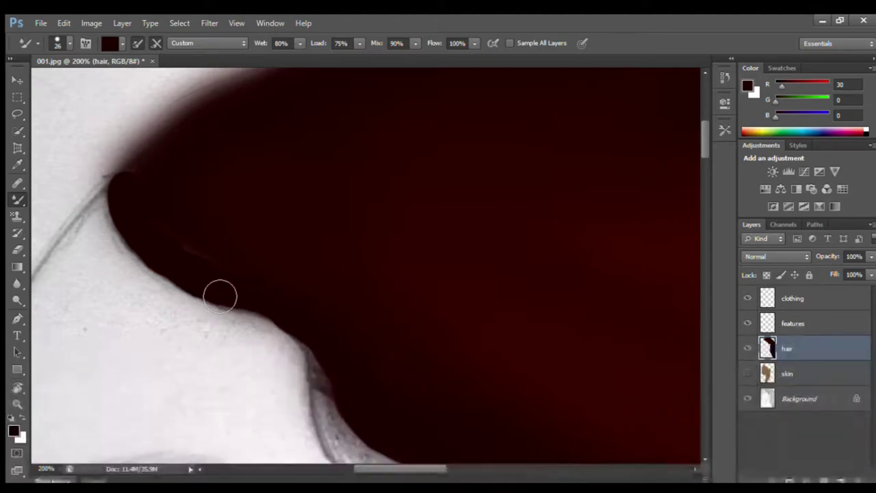
left_click_drag(176, 272, 199, 284)
mouse_move(144, 193)
left_mouse_down()
mouse_move(177, 166)
mouse_move(148, 197)
mouse_move(206, 261)
left_mouse_up()
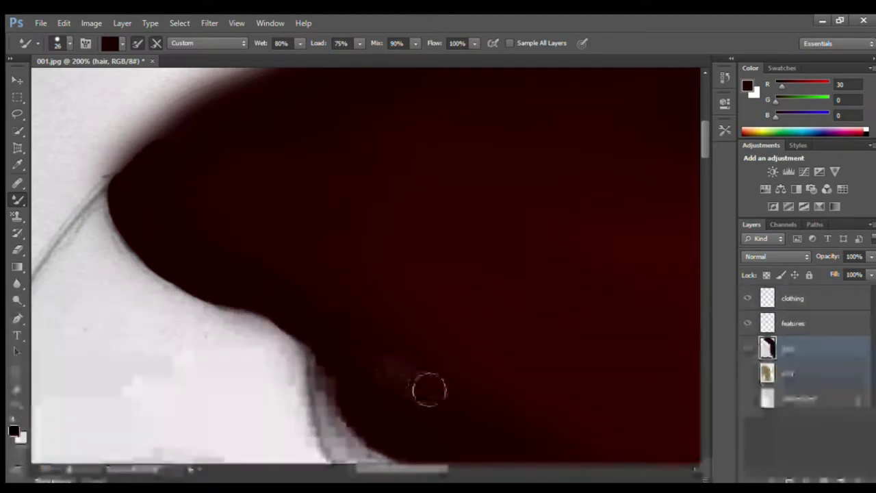
Extend the dark red down the temple hairline, past the small curl, to the start of the sideburn
left_click_drag(704, 142, 701, 158)
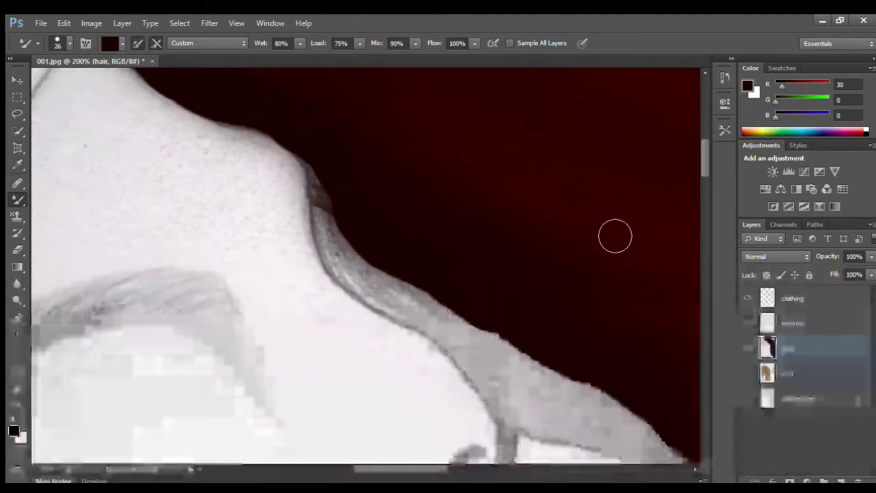
mouse_move(336, 188)
left_mouse_down()
mouse_move(351, 267)
mouse_move(383, 295)
mouse_move(431, 318)
mouse_move(388, 304)
mouse_move(375, 293)
mouse_move(394, 309)
mouse_move(369, 287)
mouse_move(479, 323)
mouse_move(604, 391)
mouse_move(649, 441)
mouse_move(604, 391)
mouse_move(565, 401)
mouse_move(493, 358)
mouse_move(461, 329)
mouse_move(596, 424)
mouse_move(675, 452)
mouse_move(646, 457)
mouse_move(581, 443)
mouse_move(494, 384)
mouse_move(444, 336)
mouse_move(481, 358)
mouse_move(518, 426)
mouse_move(602, 446)
mouse_move(549, 432)
mouse_move(575, 438)
left_mouse_up()
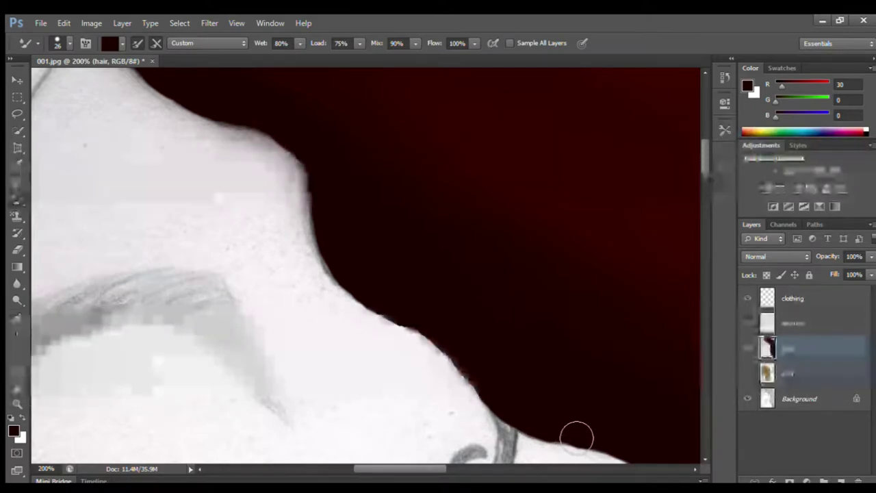
left_click_drag(702, 166, 702, 186)
left_click_drag(419, 470, 452, 472)
mouse_move(567, 347)
left_mouse_down()
mouse_move(585, 409)
mouse_move(614, 456)
mouse_move(587, 420)
left_mouse_up()
mouse_move(577, 378)
left_mouse_down()
mouse_move(500, 293)
mouse_move(436, 252)
mouse_move(537, 330)
mouse_move(505, 314)
mouse_move(557, 360)
mouse_move(586, 421)
mouse_move(549, 353)
mouse_move(583, 428)
left_mouse_up()
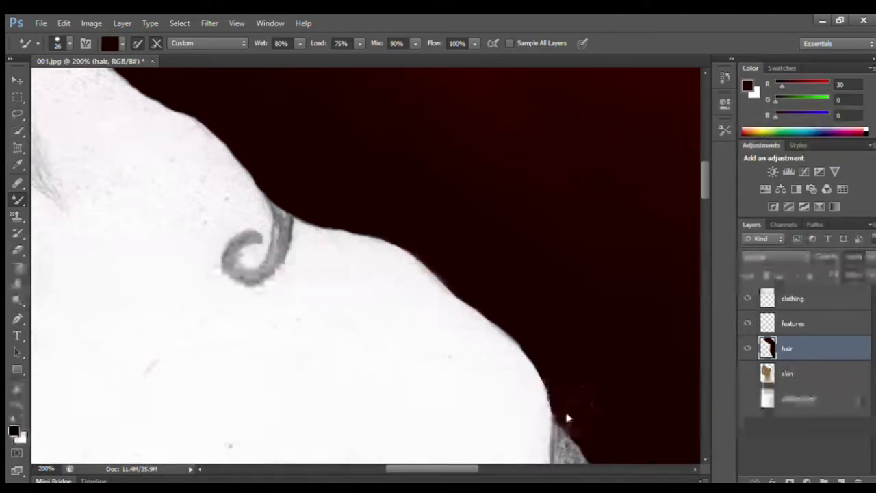
Fill the sideburn above its curl with dark red and tidy the hair edge along the top of the ear
left_click_drag(705, 179, 708, 199)
mouse_move(603, 373)
left_mouse_down()
mouse_move(620, 336)
mouse_move(616, 342)
mouse_move(583, 239)
mouse_move(619, 356)
mouse_move(608, 358)
mouse_move(591, 285)
mouse_move(635, 369)
mouse_move(655, 312)
mouse_move(680, 313)
mouse_move(676, 335)
mouse_move(684, 322)
mouse_move(651, 387)
mouse_move(630, 419)
mouse_move(622, 416)
mouse_move(587, 329)
mouse_move(580, 266)
left_mouse_up()
mouse_move(580, 232)
left_mouse_down()
mouse_move(586, 338)
mouse_move(616, 425)
mouse_move(625, 411)
left_mouse_up()
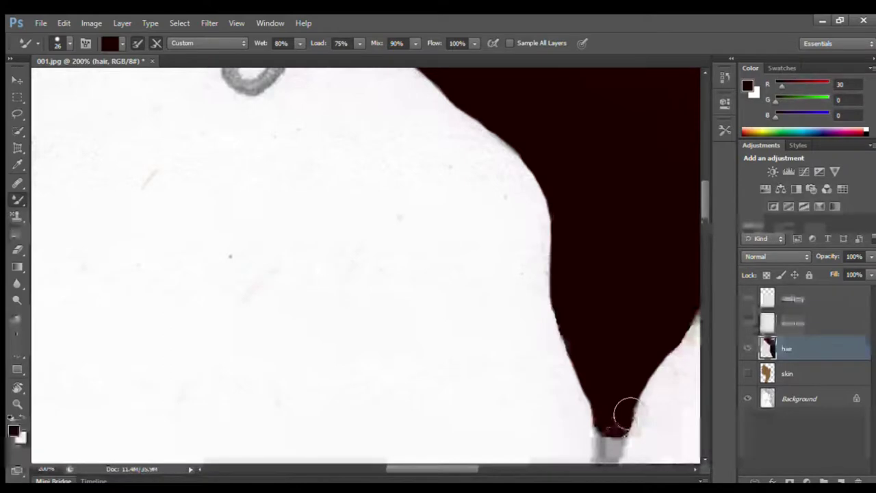
scroll(698, 215, "down", 3)
left_click_drag(704, 216, 703, 207)
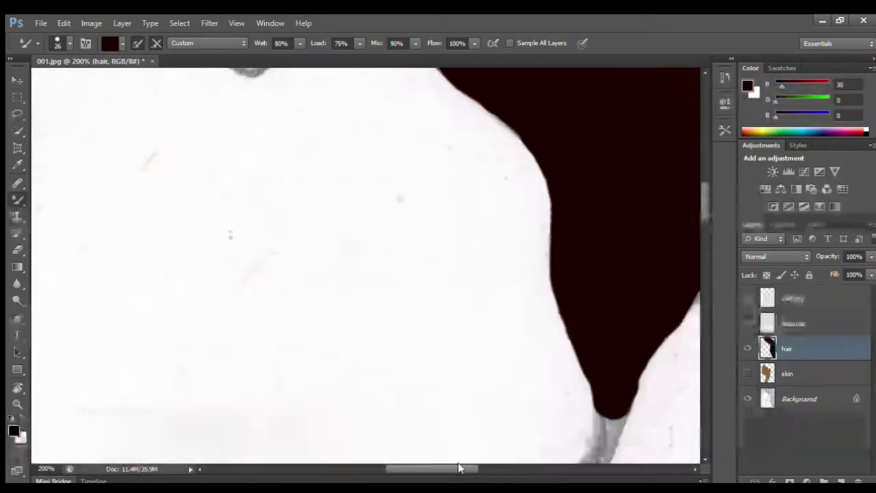
left_click_drag(459, 470, 492, 470)
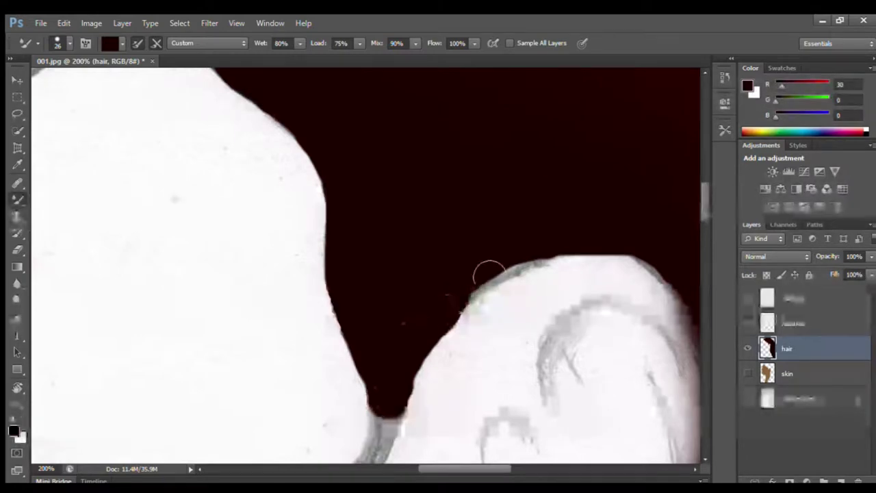
mouse_move(460, 313)
left_mouse_down()
mouse_move(550, 254)
mouse_move(483, 287)
left_mouse_up()
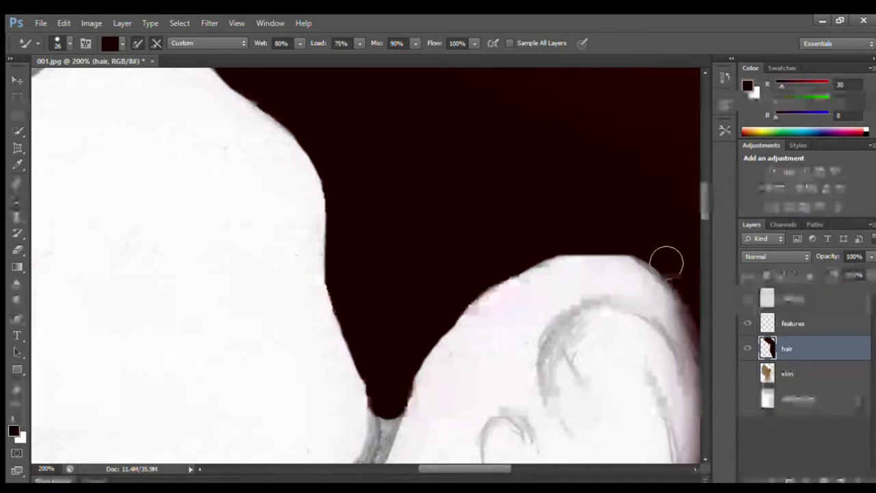
Paint the narrow sideburn strand beside the ear dark red, reducing the brush size to 15 and to 7
left_click_drag(441, 469, 465, 470)
left_click_drag(706, 202, 710, 226)
key("ctrl+plus")
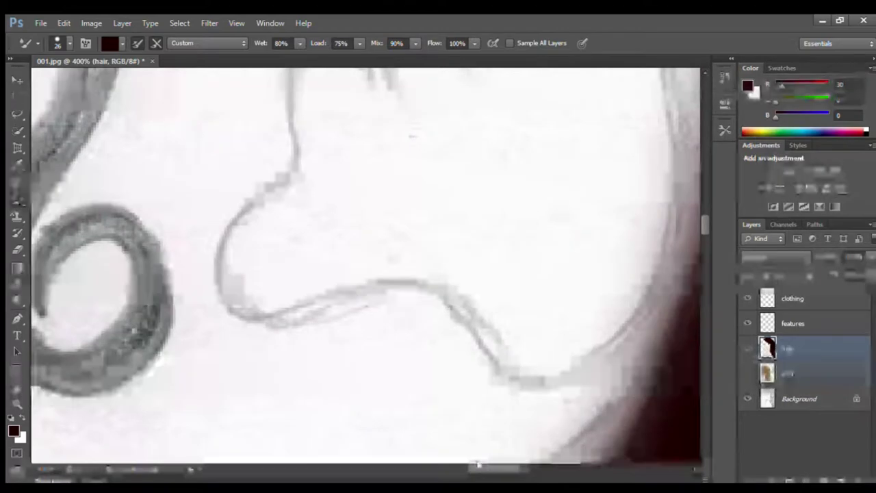
left_click_drag(477, 470, 455, 471)
left_click_drag(704, 228, 704, 217)
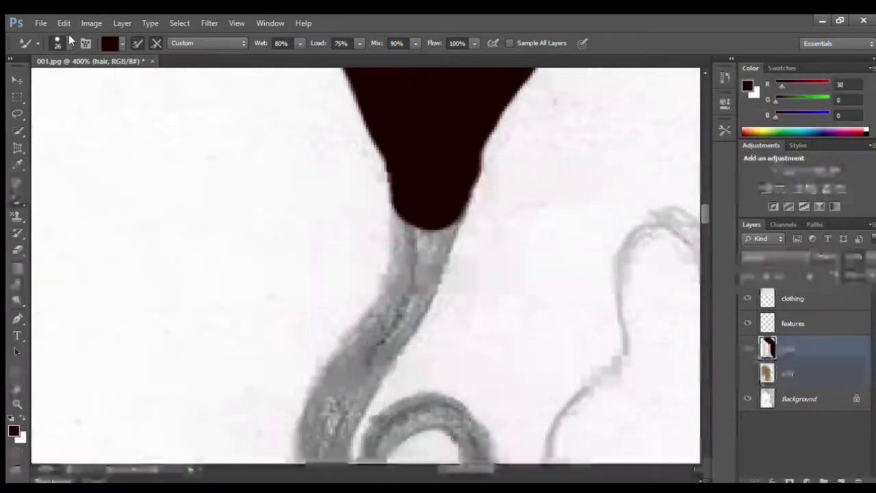
left_click(70, 44)
left_click_drag(29, 79, 24, 80)
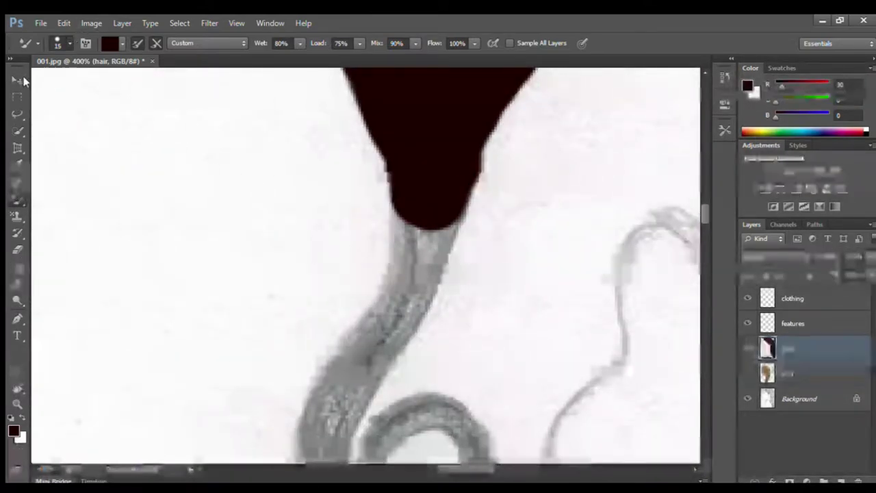
mouse_move(424, 234)
left_mouse_down()
mouse_move(414, 270)
mouse_move(457, 215)
mouse_move(420, 316)
mouse_move(390, 355)
left_mouse_up()
left_click_drag(403, 211, 380, 318)
mouse_move(411, 223)
left_mouse_down()
mouse_move(401, 301)
mouse_move(342, 398)
mouse_move(325, 387)
mouse_move(351, 345)
left_mouse_up()
mouse_move(385, 306)
left_mouse_down()
mouse_move(382, 359)
mouse_move(358, 388)
mouse_move(351, 428)
mouse_move(360, 390)
mouse_move(340, 391)
mouse_move(319, 457)
mouse_move(312, 451)
left_mouse_up()
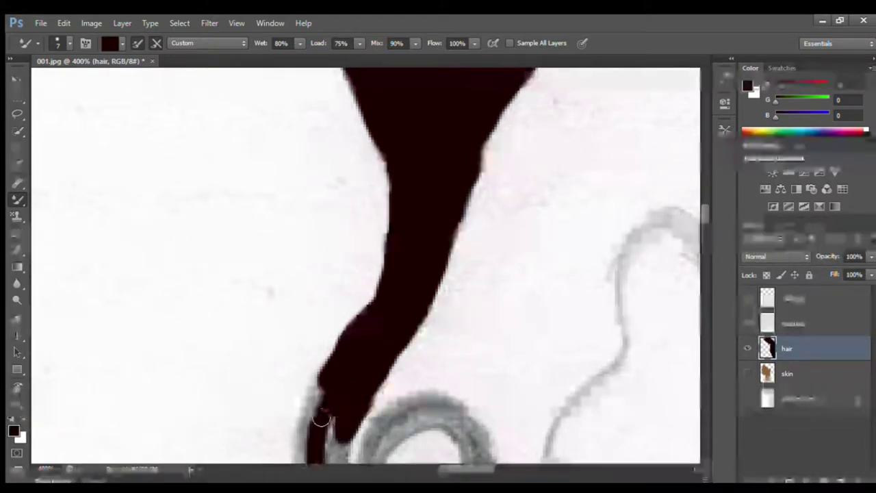
mouse_move(327, 401)
left_mouse_down()
mouse_move(303, 453)
mouse_move(336, 455)
mouse_move(346, 440)
mouse_move(340, 462)
left_mouse_up()
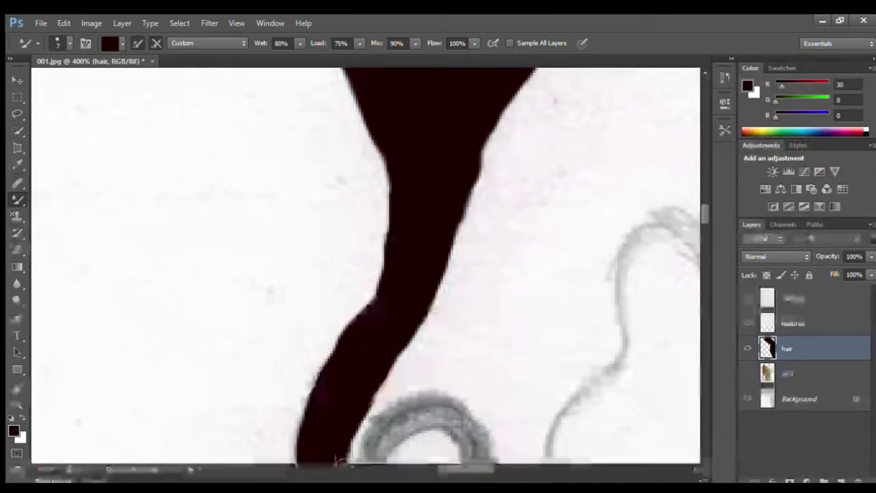
Fill the sideburn curl and the small temple curl with dark red, using a brush size of 5 for the temple curl
scroll(686, 215, "down", 5)
mouse_move(338, 203)
left_mouse_down()
mouse_move(333, 284)
mouse_move(364, 319)
mouse_move(327, 260)
mouse_move(341, 246)
mouse_move(353, 298)
mouse_move(371, 310)
mouse_move(350, 307)
mouse_move(323, 236)
mouse_move(328, 282)
mouse_move(316, 228)
mouse_move(308, 249)
mouse_move(319, 282)
mouse_move(372, 336)
mouse_move(410, 343)
mouse_move(369, 327)
mouse_move(429, 339)
mouse_move(385, 321)
mouse_move(409, 325)
mouse_move(448, 296)
mouse_move(468, 259)
mouse_move(461, 199)
mouse_move(417, 195)
mouse_move(376, 252)
mouse_move(368, 234)
mouse_move(389, 188)
mouse_move(429, 176)
mouse_move(379, 217)
mouse_move(430, 188)
mouse_move(460, 186)
mouse_move(412, 180)
left_mouse_up()
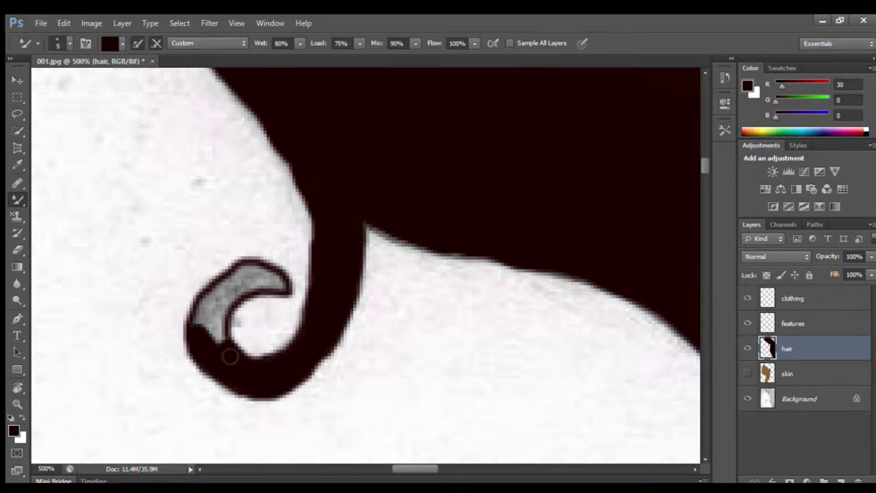
mouse_move(223, 293)
left_mouse_down()
mouse_move(267, 275)
mouse_move(284, 286)
mouse_move(255, 284)
mouse_move(213, 316)
left_mouse_up()
mouse_move(267, 285)
left_mouse_down()
mouse_move(244, 293)
mouse_move(221, 329)
mouse_move(220, 371)
mouse_move(206, 383)
mouse_move(250, 384)
mouse_move(240, 336)
mouse_move(285, 385)
mouse_move(325, 358)
mouse_move(336, 329)
mouse_move(320, 348)
left_mouse_up()
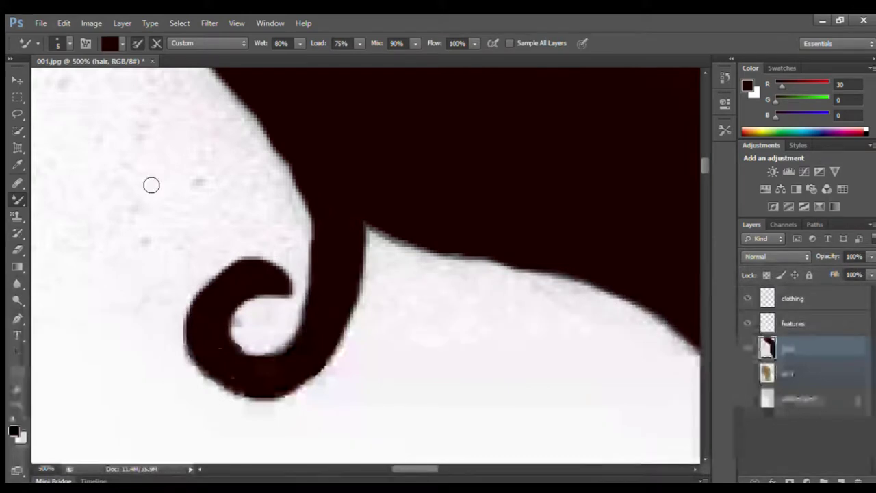
Erase the excess paint inside the temple curl with the Eraser at size 4 to sharpen its tip
left_click(18, 249)
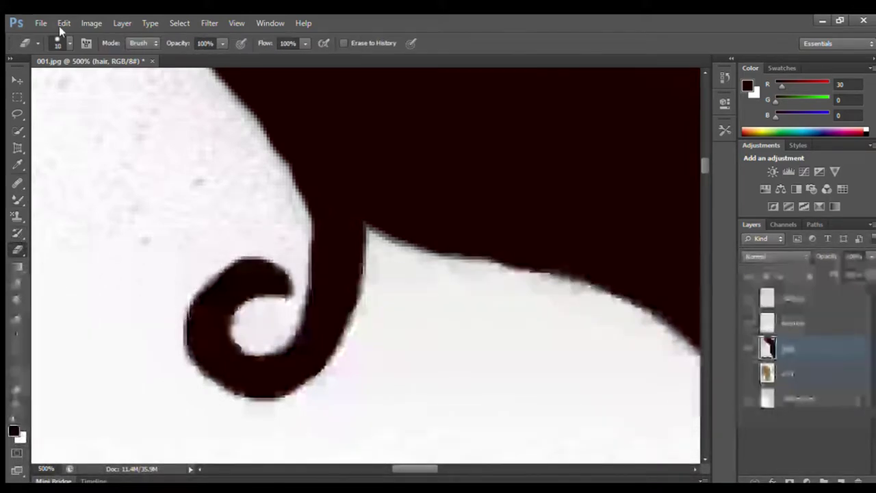
key("bracketleft")
key("bracketleft")
key("bracketleft")
key("bracketleft")
key("bracketleft")
key("bracketleft")
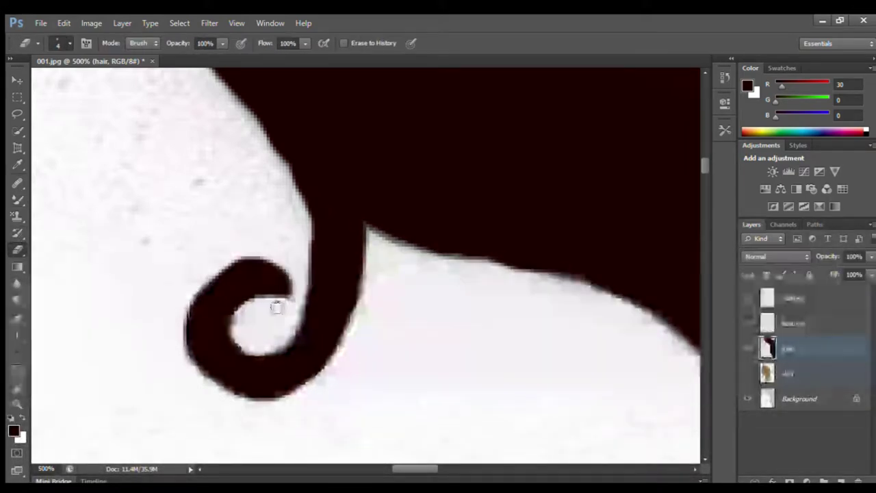
mouse_move(281, 302)
left_mouse_down()
mouse_move(250, 310)
mouse_move(271, 298)
mouse_move(286, 305)
mouse_move(268, 299)
mouse_move(240, 333)
left_mouse_up()
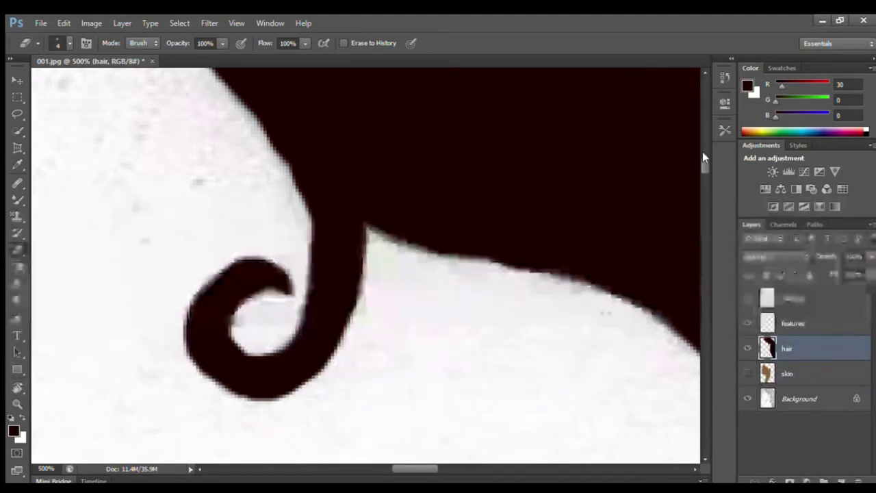
Examine the hair fill across the whole portrait, from the crown down to the bottom edge
scroll(701, 151, "up", 4)
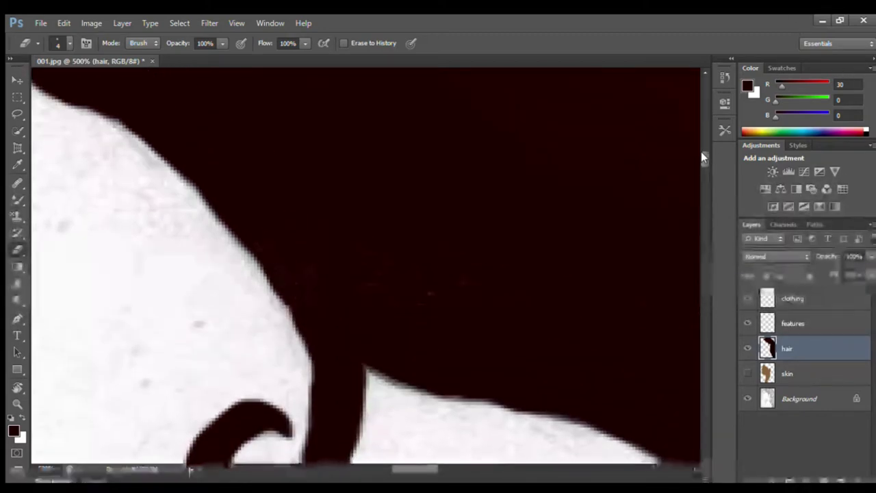
key("ctrl+minus")
key("ctrl+minus")
key("ctrl+minus")
key("ctrl+minus")
key("ctrl+minus")
key("ctrl+minus")
key("ctrl+minus")
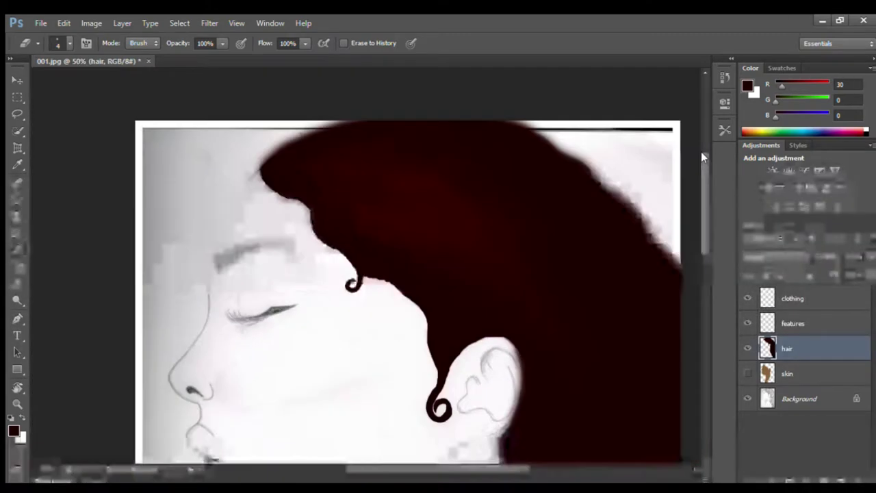
scroll(701, 152, "down", 5)
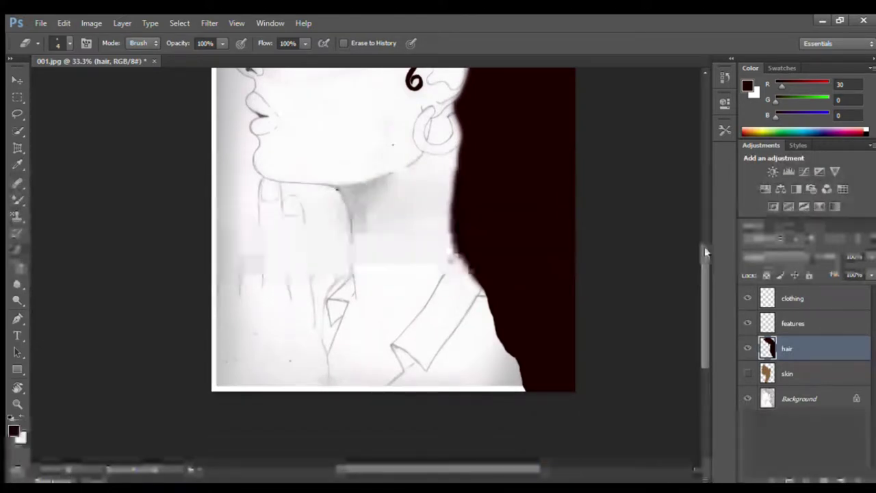
left_click_drag(704, 247, 707, 186)
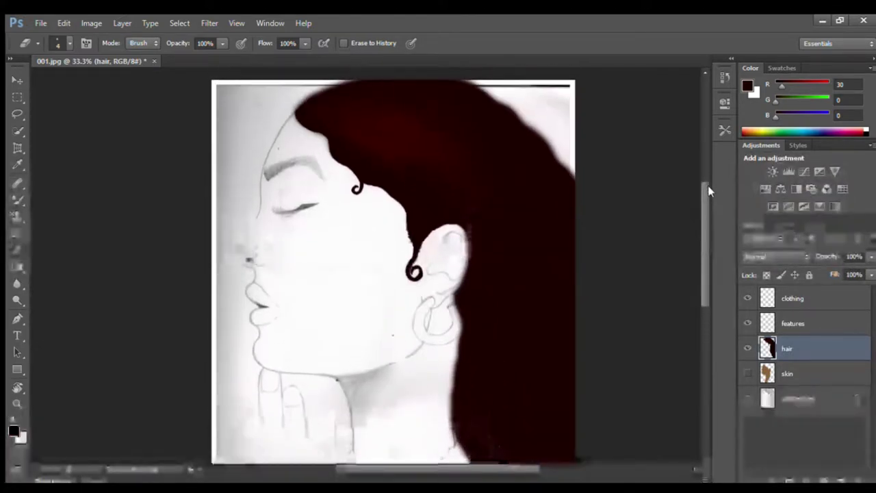
Compare the hair with the skin layer, and leave both layers hidden so the lower pencil sketch is exposed
left_click(749, 373)
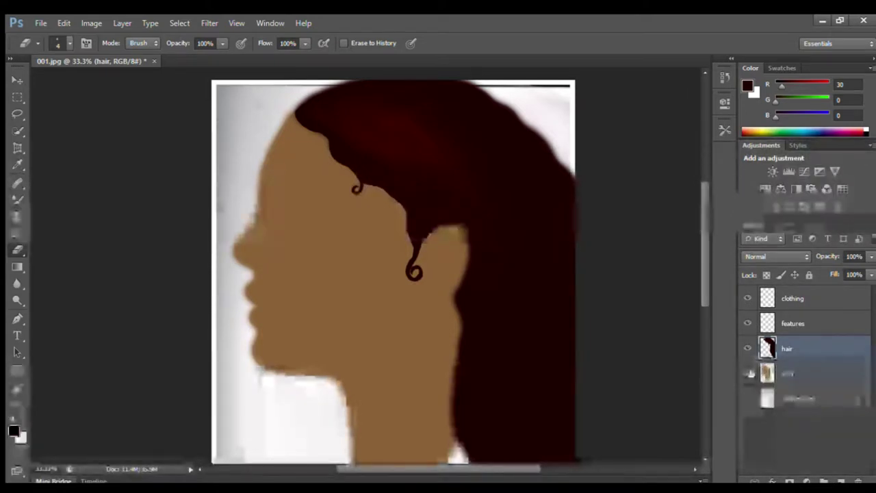
left_click(749, 373)
left_click(748, 349)
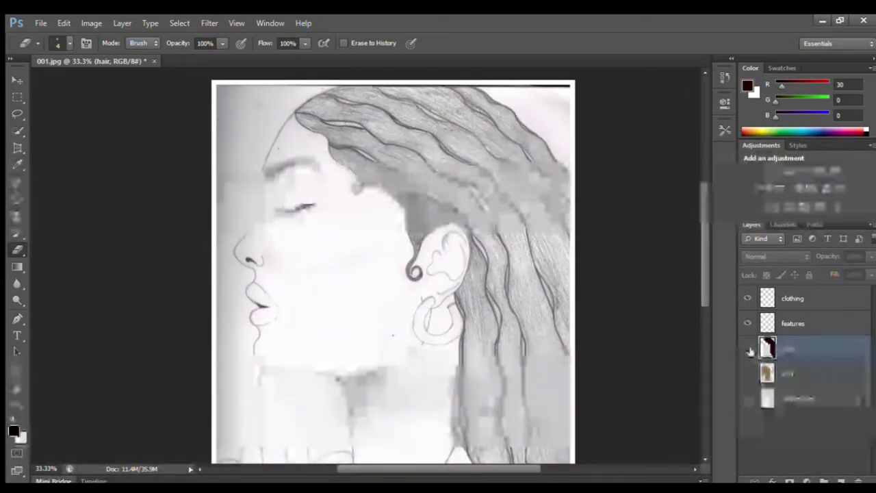
left_click_drag(707, 224, 717, 283)
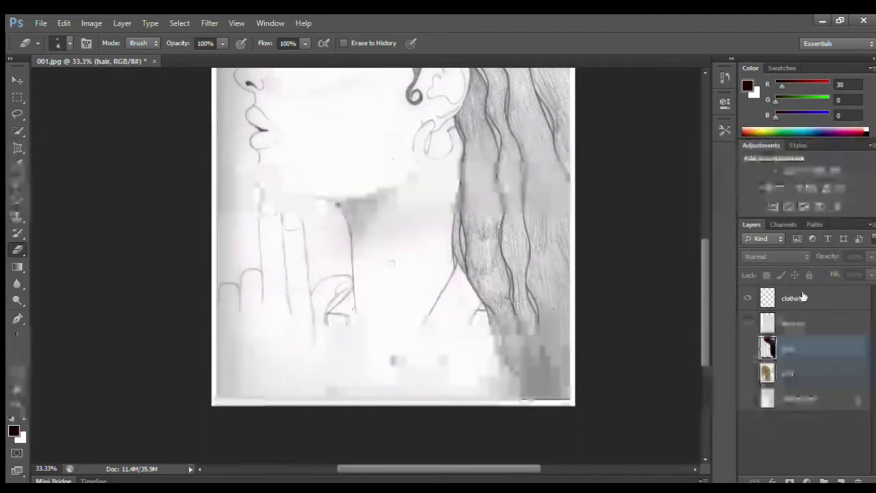
Move the hair layer above the clothing layer, and make clothing the active layer
left_click(780, 299)
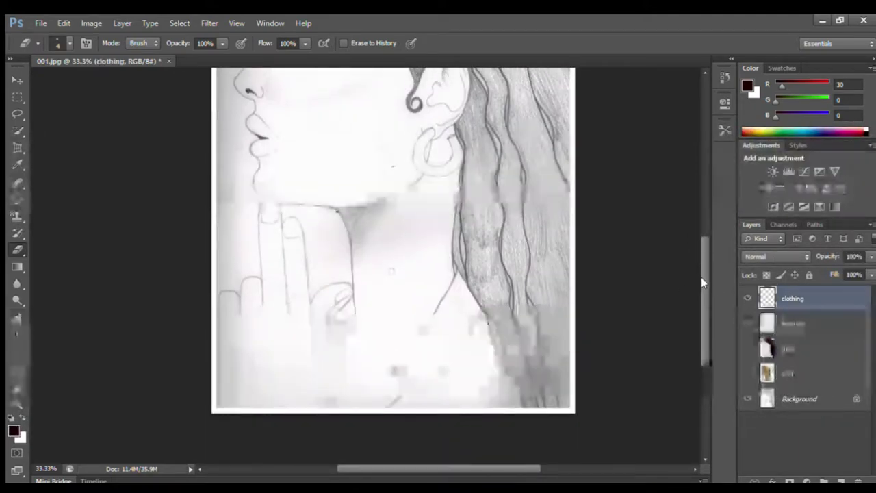
left_click_drag(811, 354, 812, 292)
left_click(802, 324)
Paint the shoulder area beside the hair white on the clothing layer with the Mixer Brush at size 78
mouse_move(702, 326)
left_mouse_down()
mouse_move(701, 294)
mouse_move(701, 312)
left_mouse_up()
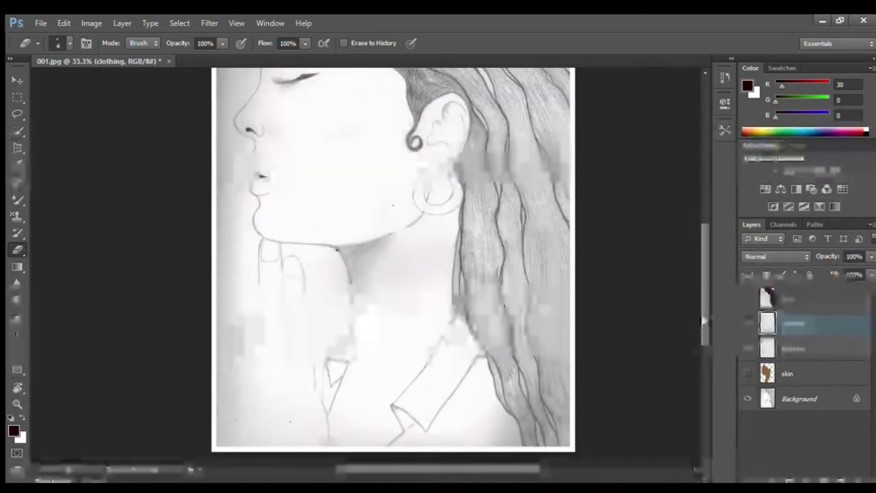
left_click_drag(702, 282, 702, 316)
key("ctrl+plus")
key("ctrl+plus")
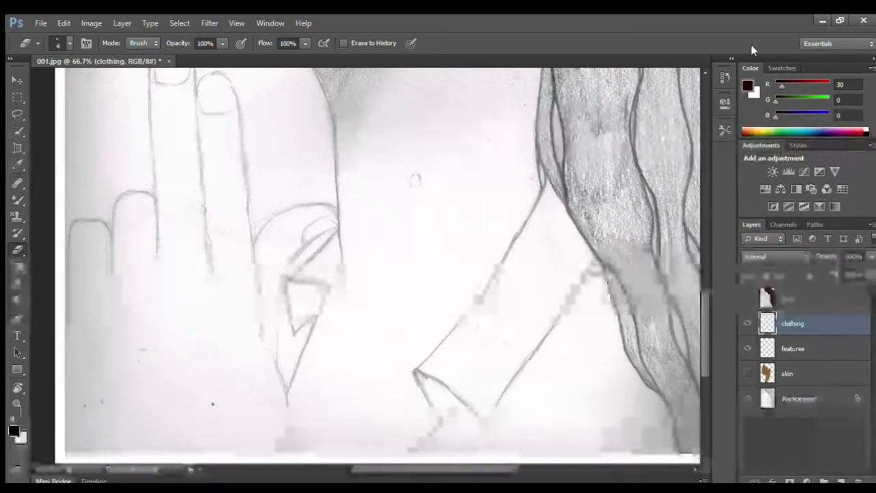
left_click(781, 67)
left_click(790, 78)
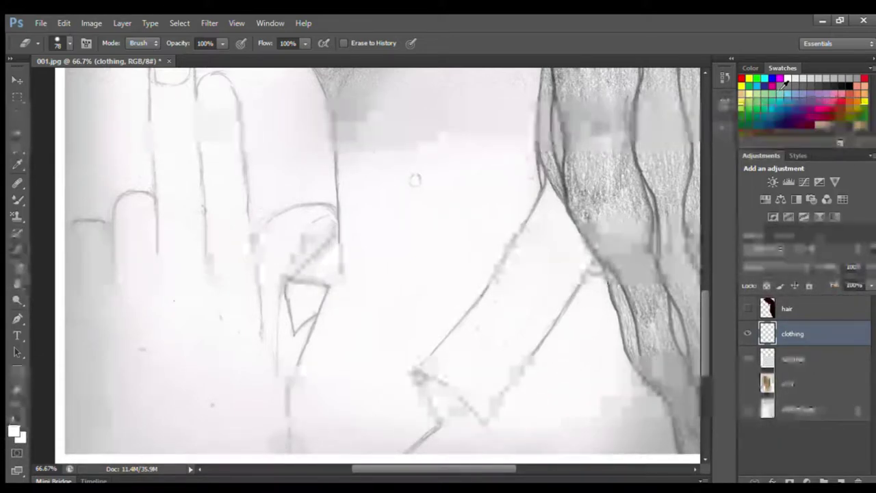
key("b")
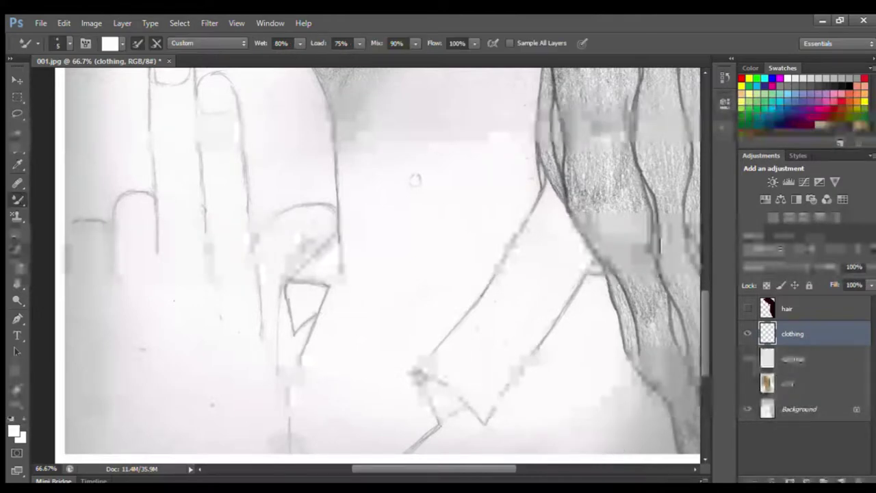
left_click(68, 44)
left_click_drag(63, 77, 67, 77)
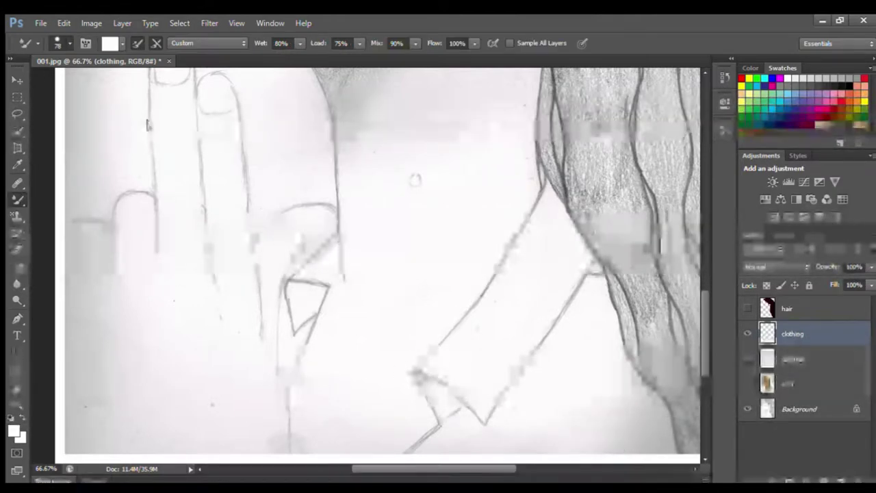
mouse_move(594, 463)
left_mouse_down()
mouse_move(531, 461)
mouse_move(657, 448)
mouse_move(664, 434)
mouse_move(658, 405)
mouse_move(626, 448)
mouse_move(458, 469)
mouse_move(459, 458)
mouse_move(438, 470)
mouse_move(457, 450)
mouse_move(438, 468)
left_mouse_up()
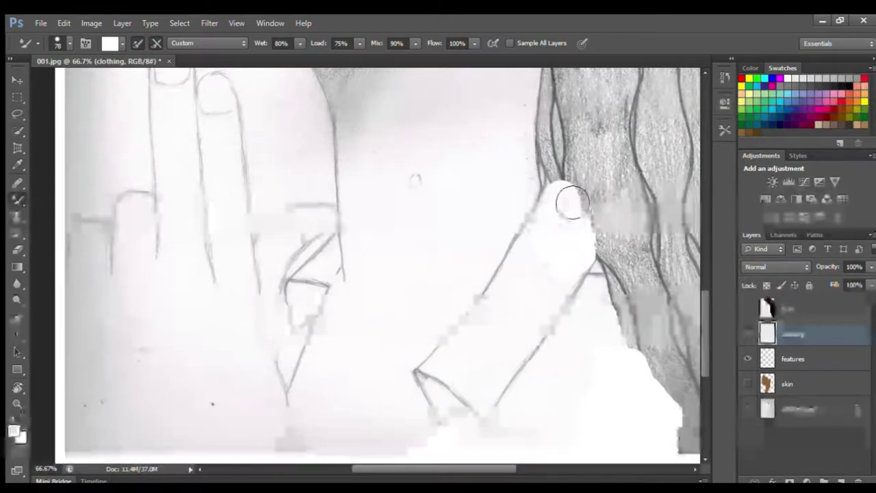
Fill the rest of the large collar and shoulder with white, and check its edge against the skin layer
left_click_drag(572, 202, 568, 211)
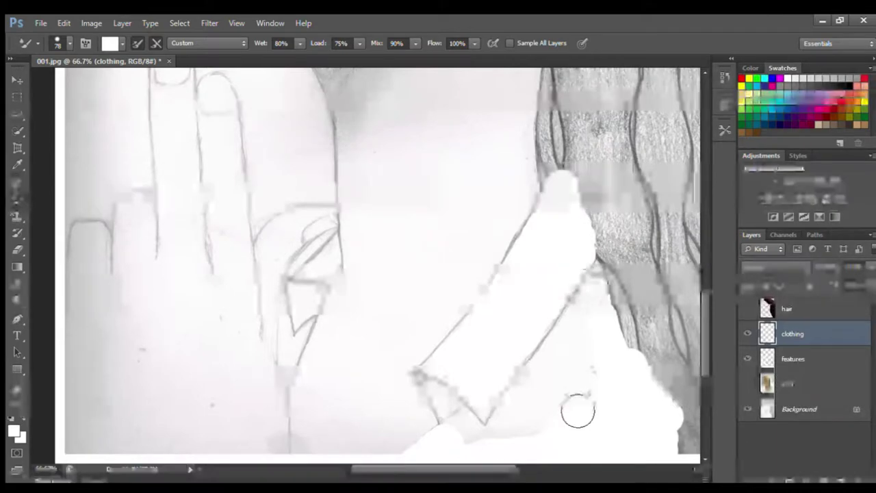
mouse_move(503, 450)
left_mouse_down()
mouse_move(561, 328)
mouse_move(591, 302)
mouse_move(605, 302)
mouse_move(605, 288)
mouse_move(629, 352)
mouse_move(605, 286)
mouse_move(642, 372)
left_mouse_up()
mouse_move(463, 419)
left_mouse_down()
mouse_move(445, 385)
mouse_move(478, 407)
left_mouse_up()
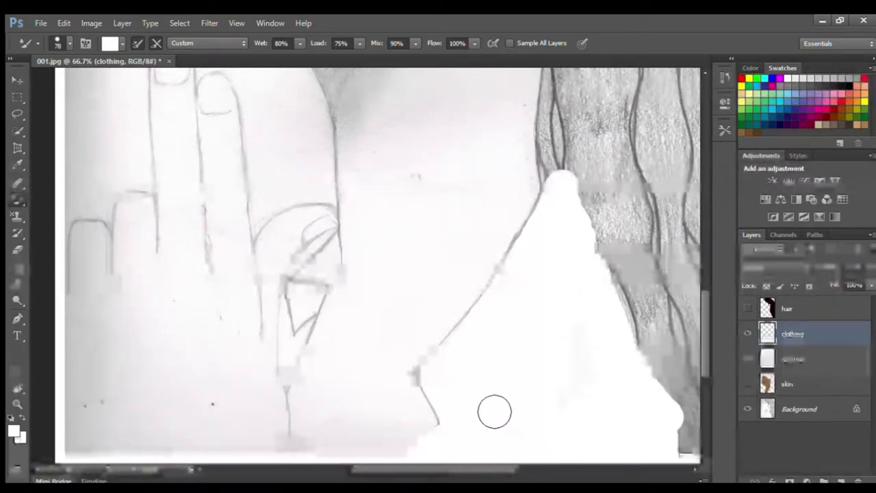
left_click(748, 384)
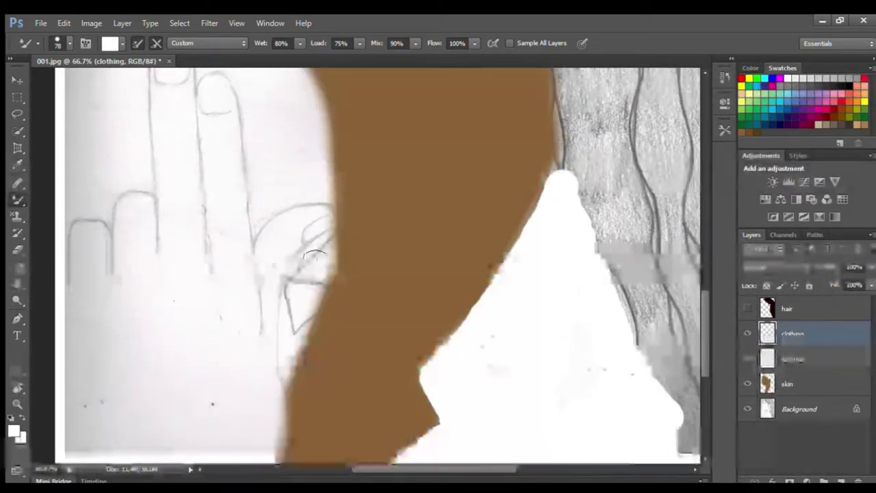
left_click(747, 384)
Refine the large collar's pointed corner and lower neckline edge with white at brush size 12
key("ctrl+plus")
key("ctrl+plus")
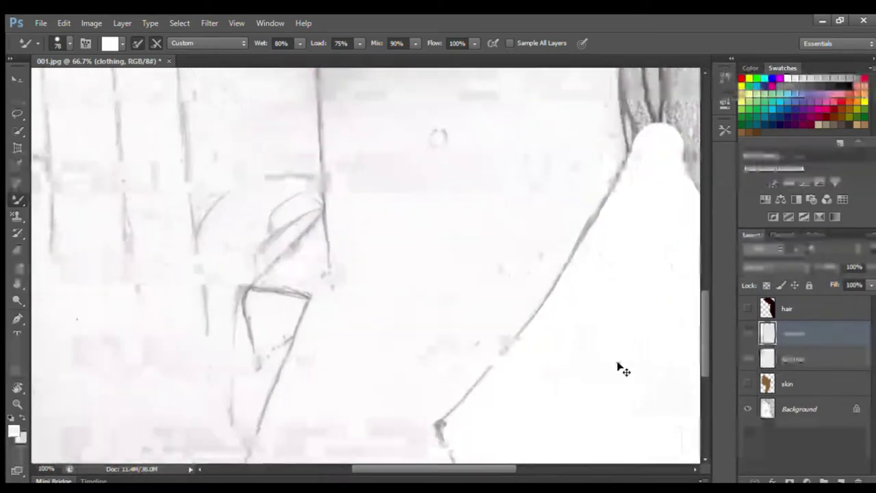
left_click_drag(704, 352, 704, 381)
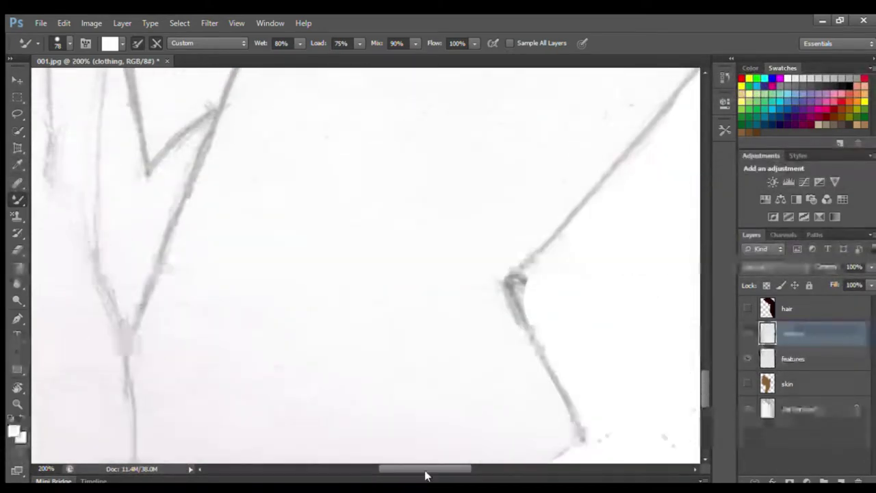
left_click_drag(460, 468, 486, 468)
left_click(70, 44)
mouse_move(67, 77)
left_mouse_down()
mouse_move(47, 74)
mouse_move(56, 79)
left_mouse_up()
mouse_move(358, 321)
left_mouse_down()
mouse_move(344, 288)
mouse_move(354, 288)
mouse_move(361, 271)
mouse_move(347, 285)
left_mouse_up()
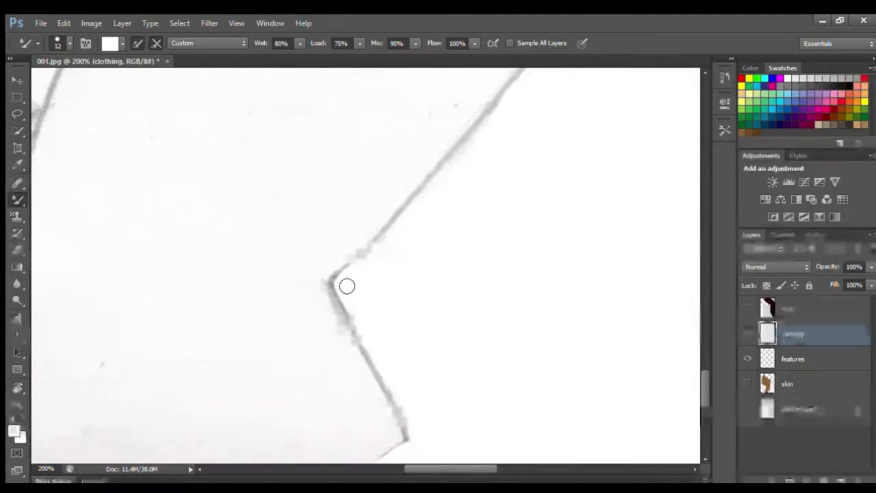
mouse_move(420, 438)
left_mouse_down()
mouse_move(390, 375)
mouse_move(368, 262)
mouse_move(467, 153)
left_mouse_up()
left_click_drag(492, 121, 513, 102)
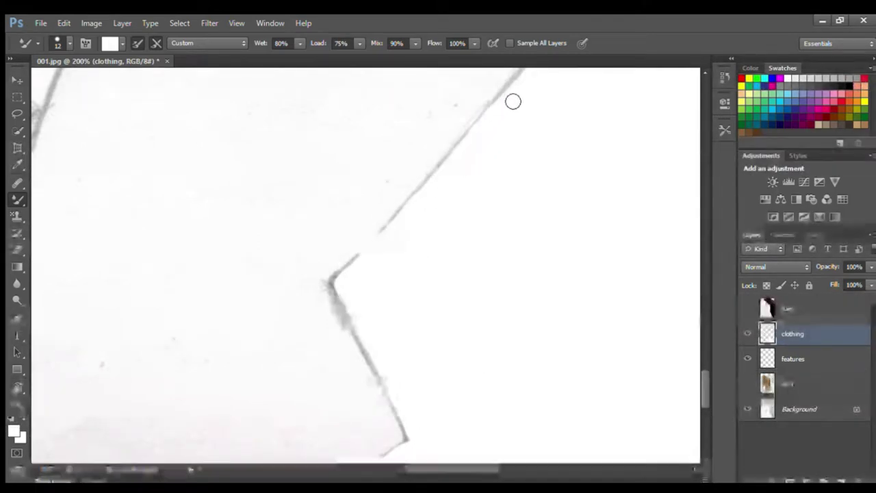
Extend the white fill along the upper neckline edge of the large collar
left_click_drag(436, 470, 479, 470)
left_click_drag(705, 394, 705, 353)
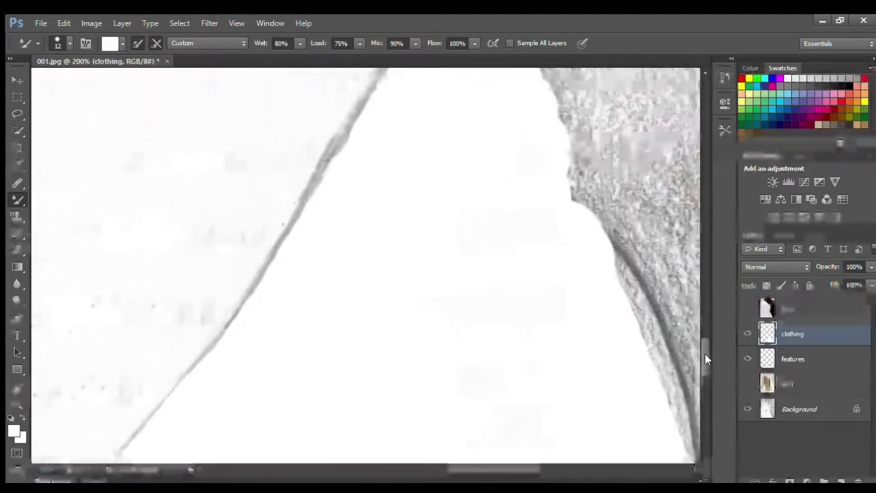
left_click_drag(291, 322, 420, 88)
Try to fill the small collar beside the hand with continuous white strokes, and undo them
mouse_move(704, 356)
left_mouse_down()
mouse_move(703, 342)
mouse_move(717, 406)
left_mouse_up()
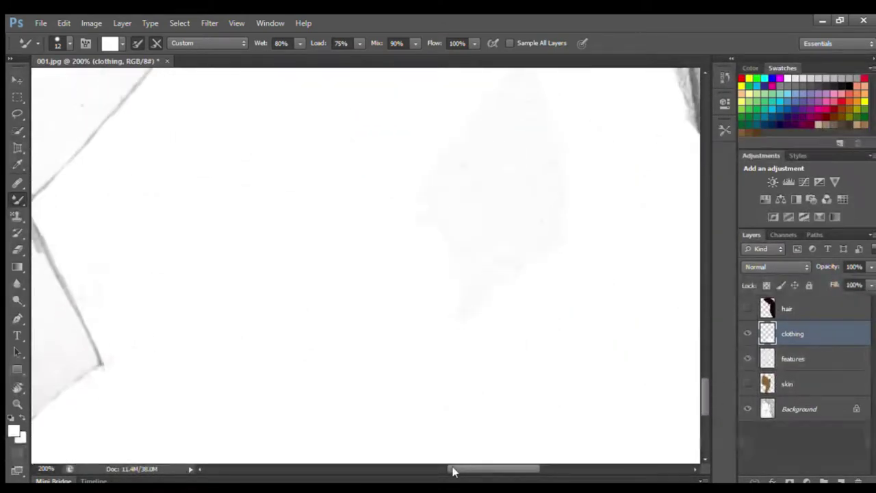
left_click_drag(466, 470, 381, 471)
left_click_drag(704, 391, 707, 370)
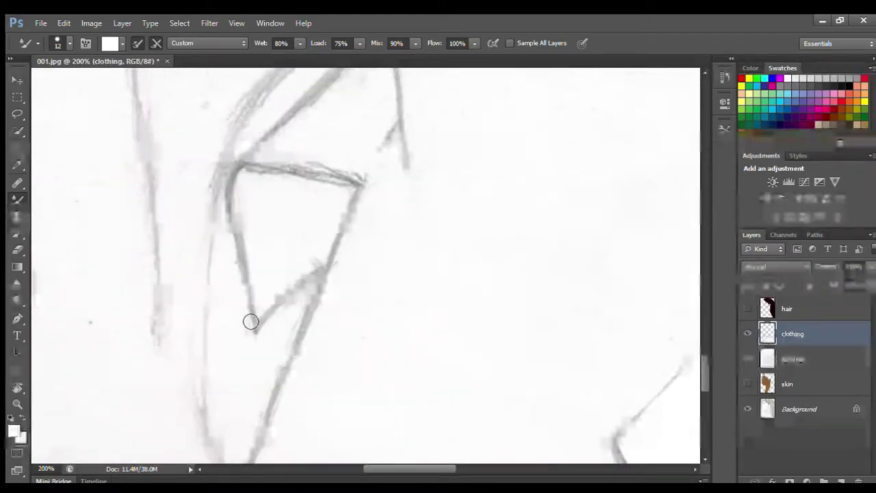
left_click_drag(219, 333, 216, 421)
mouse_move(231, 452)
left_mouse_down()
mouse_move(256, 432)
mouse_move(250, 455)
mouse_move(316, 284)
mouse_move(270, 336)
mouse_move(336, 220)
mouse_move(286, 257)
mouse_move(247, 354)
mouse_move(266, 277)
mouse_move(243, 238)
mouse_move(206, 333)
mouse_move(241, 165)
mouse_move(232, 199)
mouse_move(278, 143)
mouse_move(241, 208)
mouse_move(282, 164)
mouse_move(233, 272)
mouse_move(322, 171)
mouse_move(293, 177)
mouse_move(292, 235)
mouse_move(311, 209)
mouse_move(329, 209)
mouse_move(344, 193)
left_mouse_up()
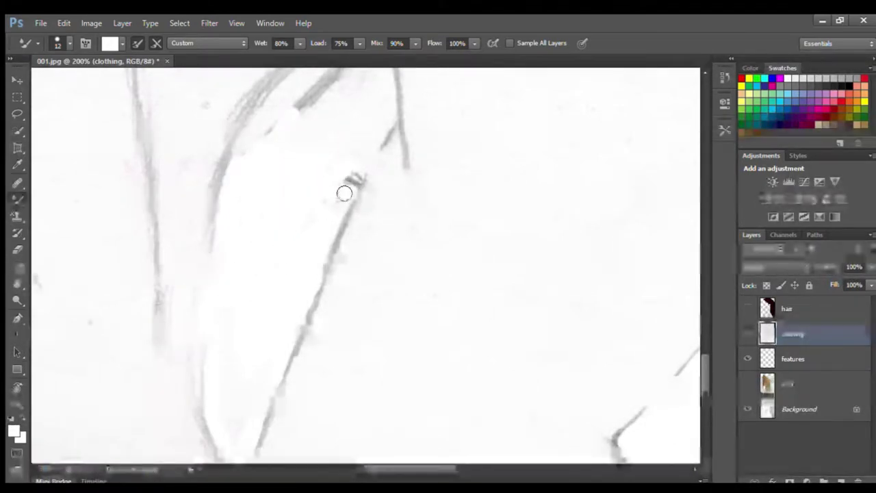
scroll(461, 332, "up", 3)
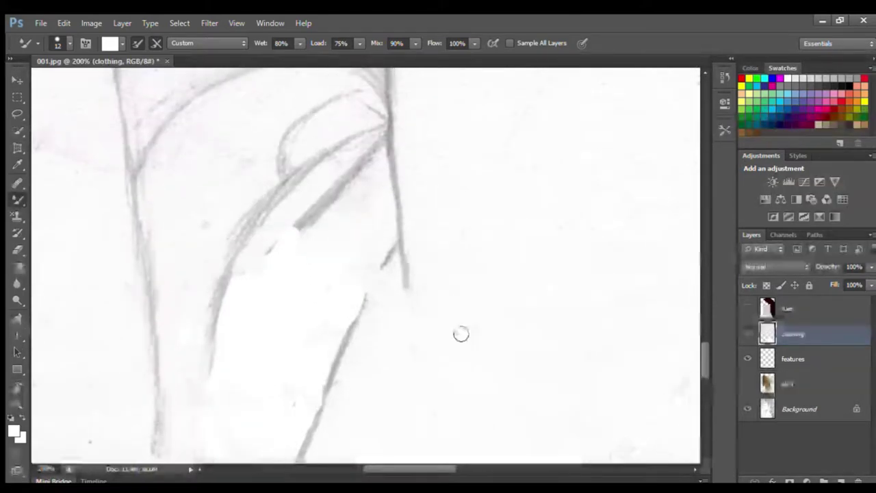
key("ctrl+alt+z")
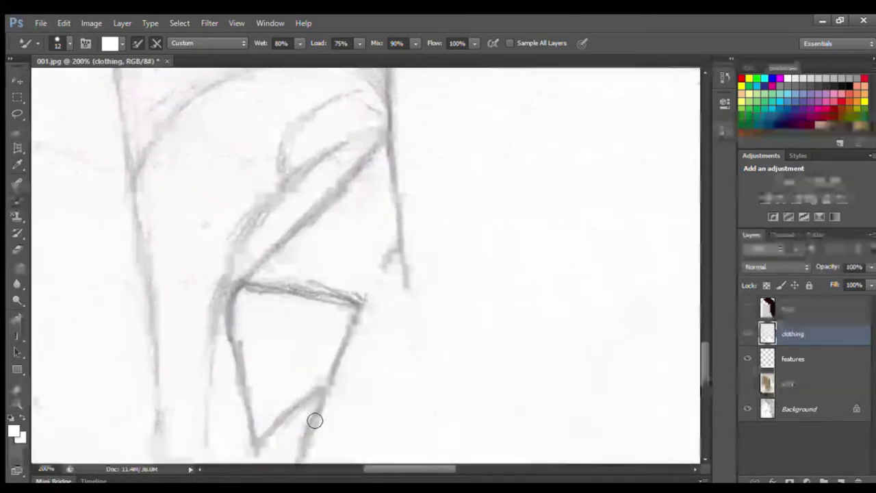
Fill the small collar's folded flap and the triangle above it with white, keeping the pencil lines between them
mouse_move(269, 353)
left_mouse_down()
mouse_move(247, 350)
mouse_move(240, 313)
mouse_move(260, 295)
mouse_move(347, 308)
mouse_move(333, 363)
mouse_move(266, 429)
mouse_move(283, 407)
mouse_move(251, 354)
mouse_move(256, 391)
mouse_move(288, 396)
left_mouse_up()
mouse_move(313, 321)
left_mouse_down()
mouse_move(264, 317)
mouse_move(285, 316)
mouse_move(281, 362)
mouse_move(319, 345)
mouse_move(295, 381)
mouse_move(315, 348)
mouse_move(296, 363)
left_mouse_up()
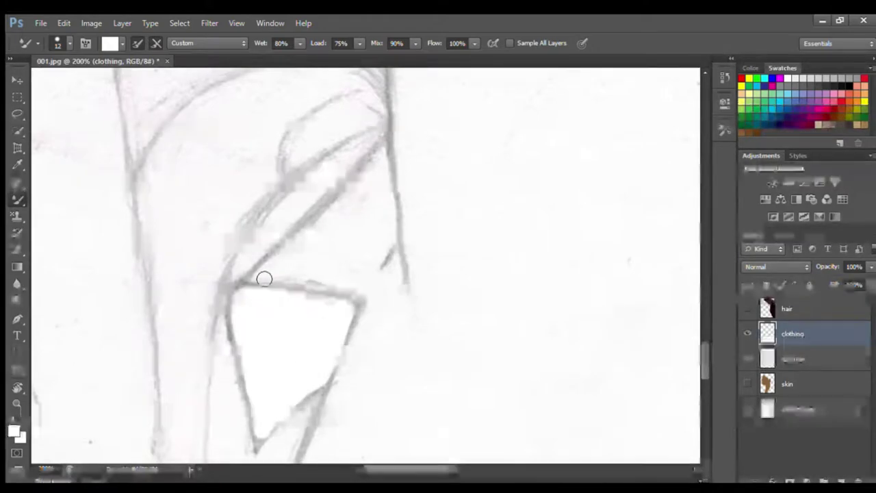
left_click_drag(260, 278, 364, 299)
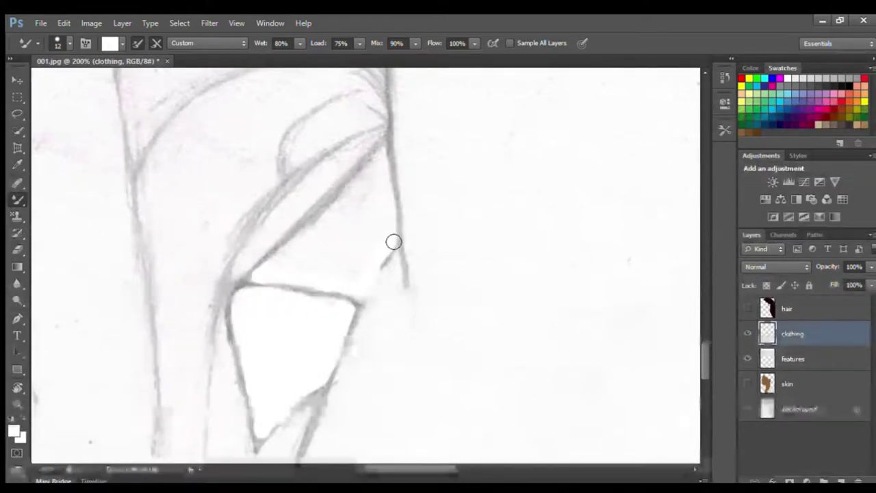
mouse_move(386, 152)
left_mouse_down()
mouse_move(301, 246)
mouse_move(270, 262)
left_mouse_up()
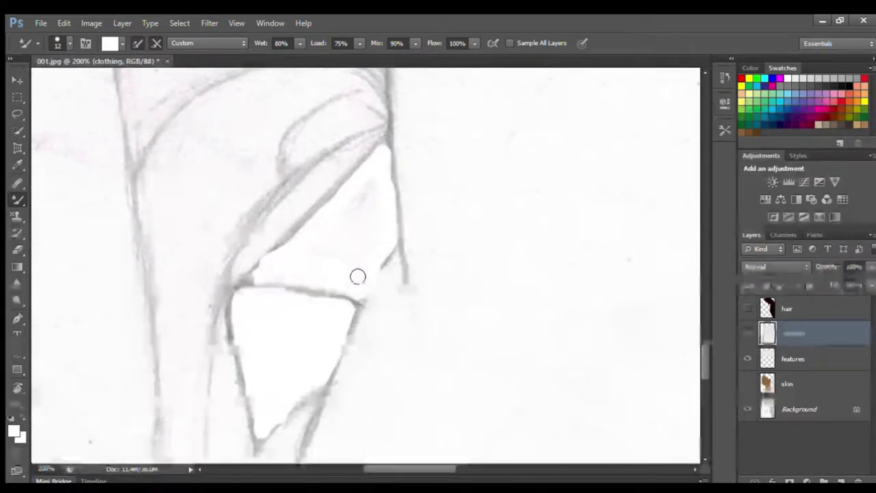
mouse_move(350, 270)
left_mouse_down()
mouse_move(374, 188)
mouse_move(312, 279)
mouse_move(304, 259)
mouse_move(382, 216)
mouse_move(370, 248)
mouse_move(381, 251)
mouse_move(368, 219)
left_mouse_up()
Fill the small collar's lower strip around the flap with white, refine it at brush size 9, and reduce the brush to 5
scroll(702, 365, "down", 3)
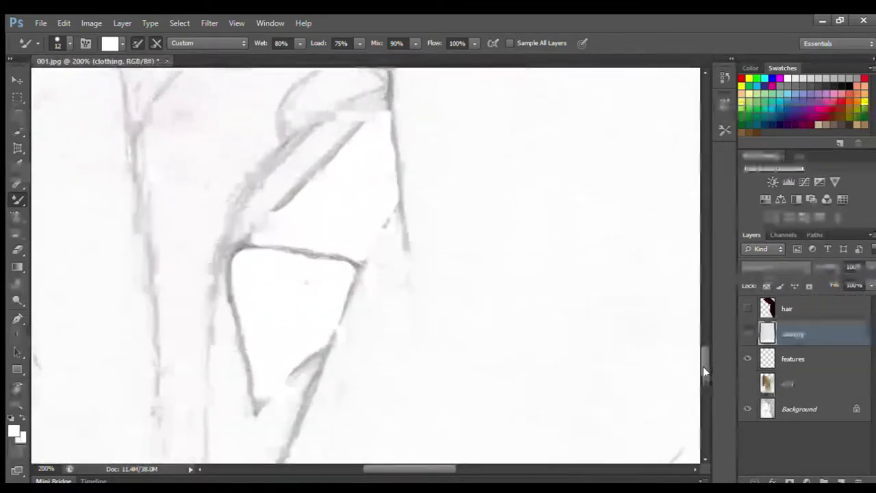
mouse_move(263, 324)
left_mouse_down()
mouse_move(306, 282)
mouse_move(240, 454)
mouse_move(218, 389)
mouse_move(244, 399)
mouse_move(242, 417)
mouse_move(258, 344)
mouse_move(240, 421)
mouse_move(282, 318)
mouse_move(242, 395)
mouse_move(258, 327)
mouse_move(236, 396)
mouse_move(224, 338)
mouse_move(219, 366)
mouse_move(222, 275)
mouse_move(250, 329)
mouse_move(246, 299)
left_mouse_up()
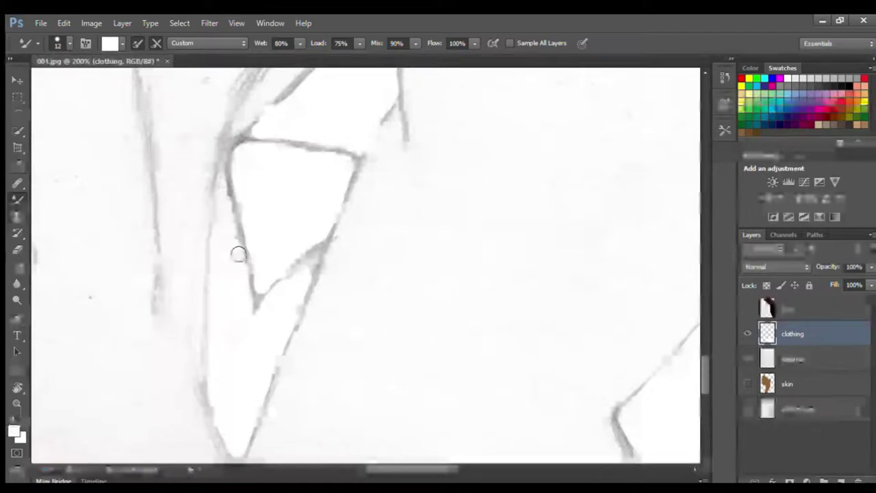
mouse_move(229, 216)
left_mouse_down()
mouse_move(225, 195)
mouse_move(223, 388)
mouse_move(231, 267)
mouse_move(244, 352)
mouse_move(238, 283)
mouse_move(234, 421)
mouse_move(243, 370)
mouse_move(248, 396)
mouse_move(250, 354)
mouse_move(242, 410)
mouse_move(259, 374)
mouse_move(247, 405)
left_mouse_up()
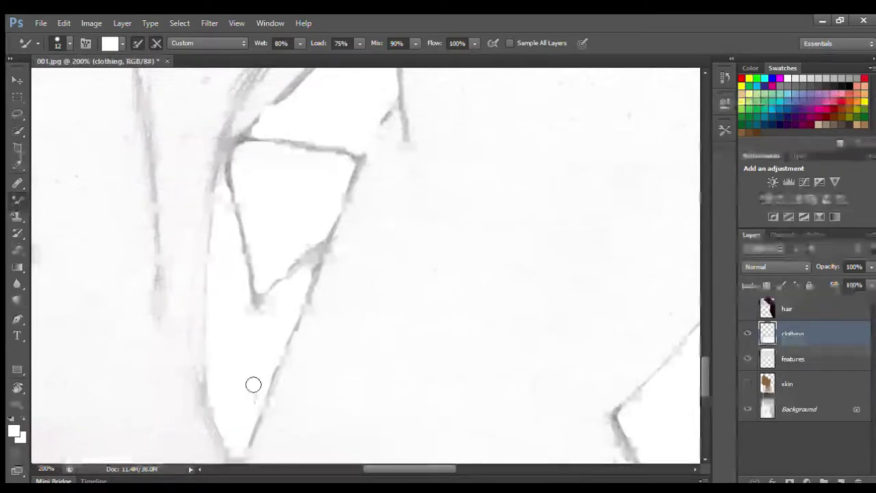
left_click(68, 44)
left_click_drag(27, 80, 25, 81)
mouse_move(313, 264)
left_mouse_down()
mouse_move(315, 254)
mouse_move(305, 289)
mouse_move(317, 250)
mouse_move(295, 283)
left_mouse_up()
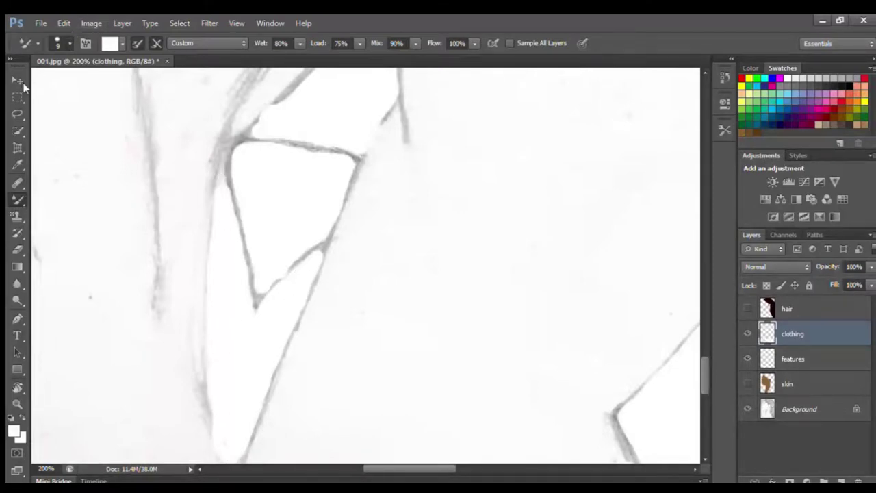
key("bracketleft")
key("bracketleft")
key("bracketleft")
key("bracketleft")
Compare the white clothing areas with the skin layer, and leave the skin layer hidden
left_click_drag(701, 365, 705, 347)
key("ctrl+minus")
key("ctrl+minus")
key("ctrl+minus")
key("ctrl+minus")
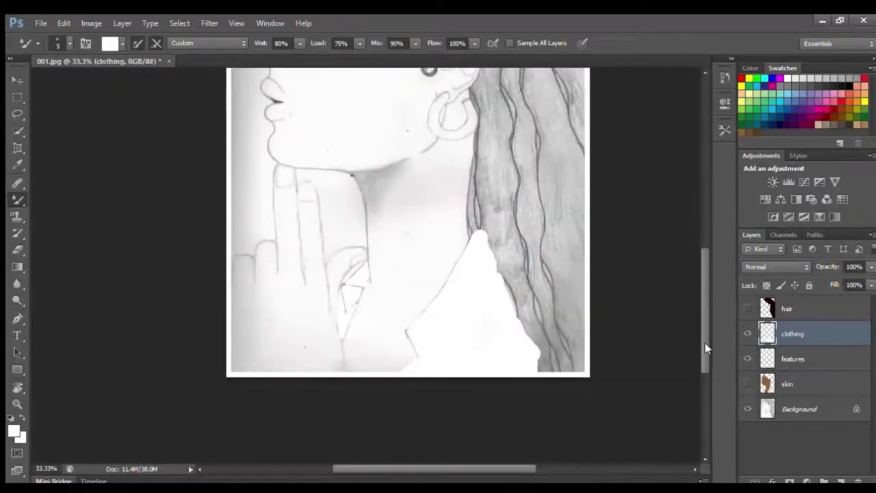
left_click(748, 384)
left_click(748, 384)
left_click_drag(701, 314, 701, 316)
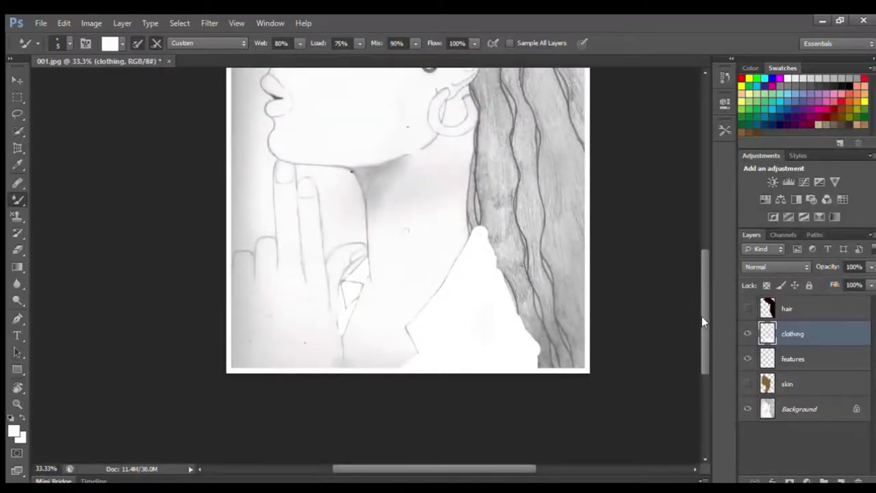
Move the features layer above clothing, and fill the sleeve below the hand with white on the clothing layer at brush size 55
left_click_drag(833, 356, 834, 325)
left_click_drag(700, 349, 700, 322)
left_click(795, 358)
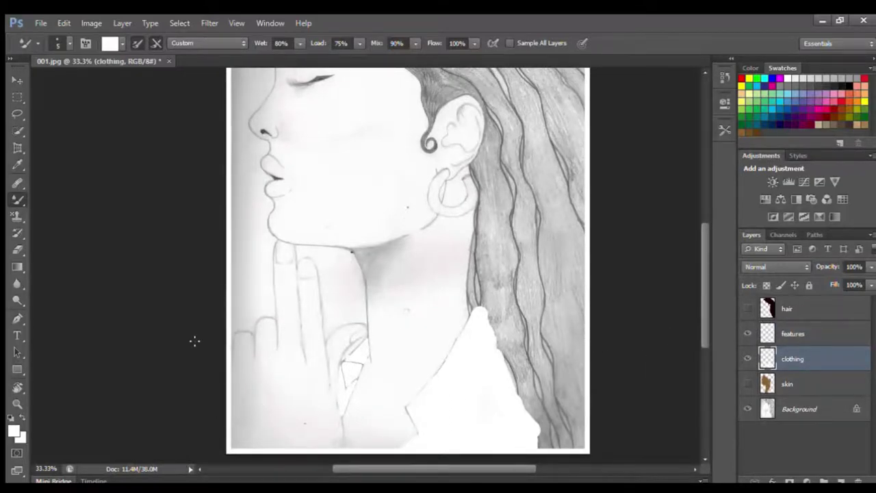
mouse_move(700, 264)
left_mouse_down()
mouse_move(698, 235)
mouse_move(699, 275)
left_mouse_up()
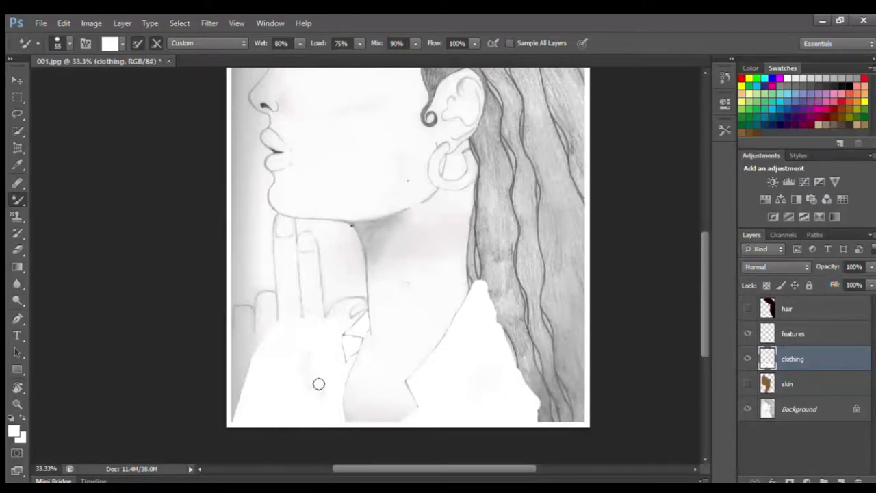
Duplicate the Background layer as Background copy
left_click(812, 409)
left_click_drag(791, 320, 777, 322)
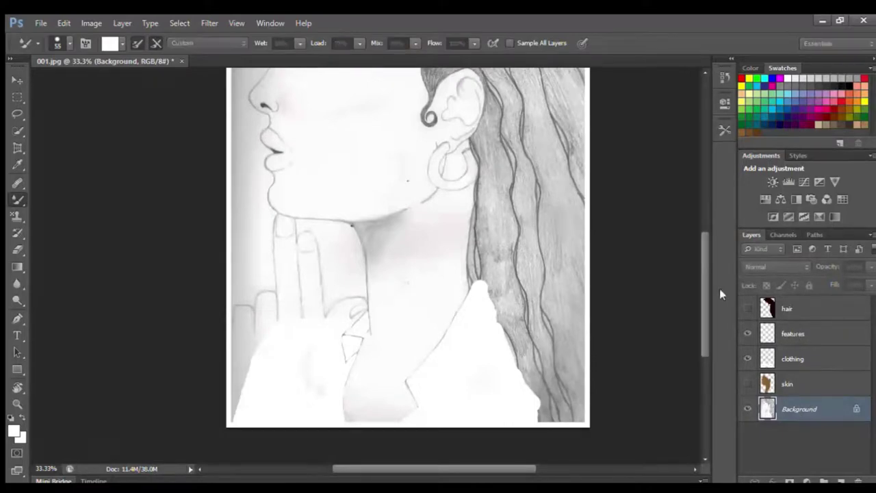
left_click(566, 158)
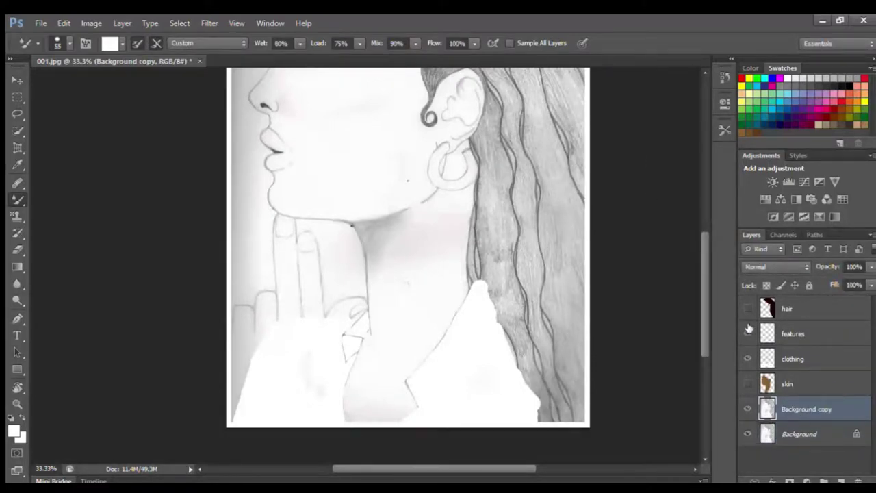
Hide the clothing layer and cover the whole Background copy layer with dark blue strokes at brush size 453
left_click(746, 359)
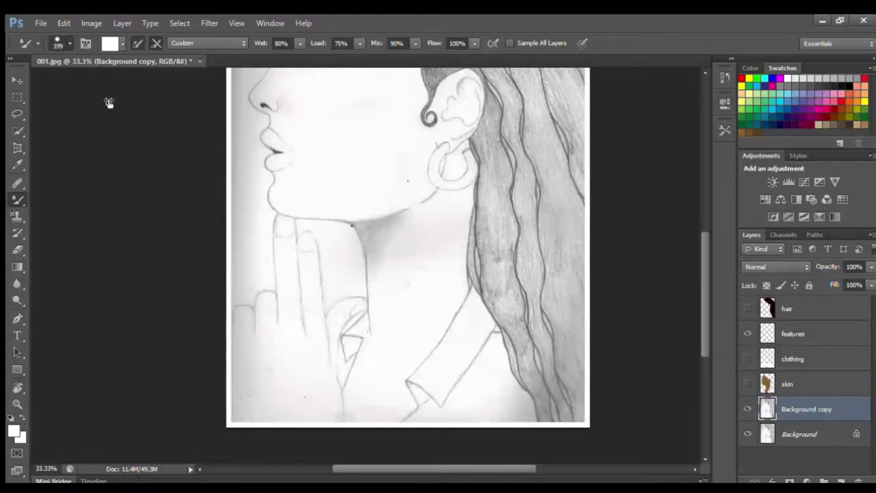
left_click(765, 125)
mouse_move(372, 401)
left_mouse_down()
mouse_move(420, 410)
mouse_move(358, 410)
mouse_move(585, 424)
mouse_move(581, 401)
mouse_move(538, 358)
mouse_move(264, 381)
mouse_move(524, 335)
mouse_move(593, 231)
mouse_move(509, 152)
mouse_move(275, 183)
mouse_move(436, 120)
mouse_move(287, 123)
left_mouse_up()
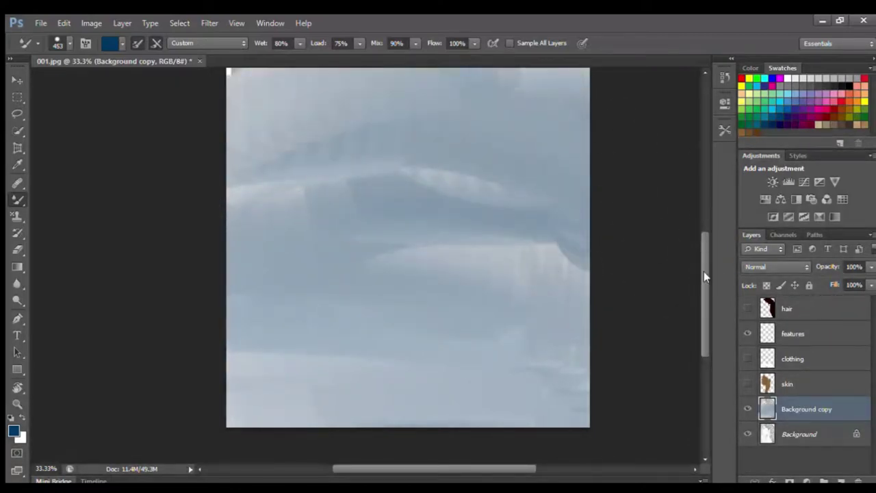
left_click_drag(703, 271, 702, 205)
mouse_move(587, 226)
left_mouse_down()
mouse_move(590, 141)
mouse_move(558, 200)
mouse_move(259, 287)
mouse_move(279, 194)
mouse_move(262, 169)
mouse_move(271, 156)
mouse_move(527, 149)
left_mouse_up()
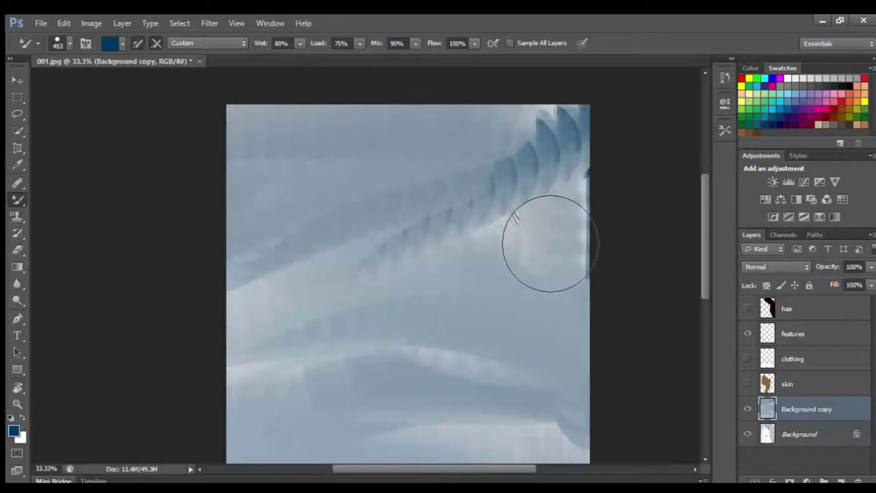
left_click_drag(705, 199, 706, 258)
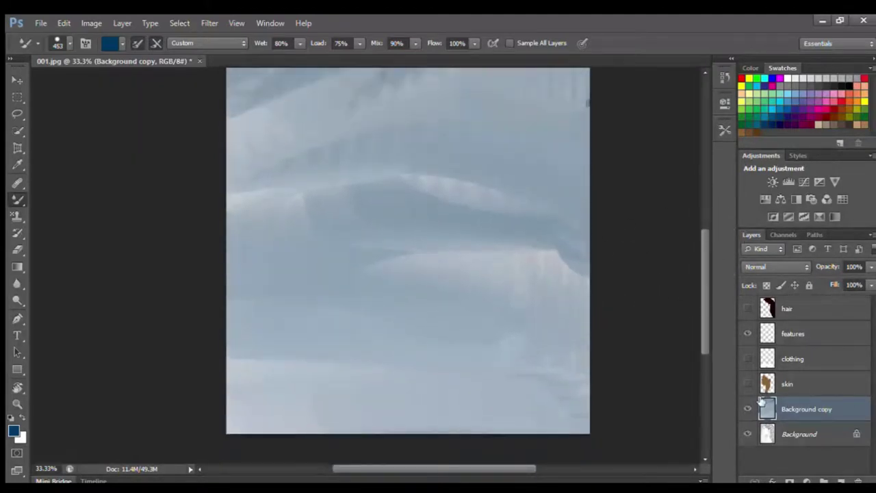
Show the clothing layer and fill the remaining gaps in the sleeve and large collar with white at brush size 38
left_click(747, 358)
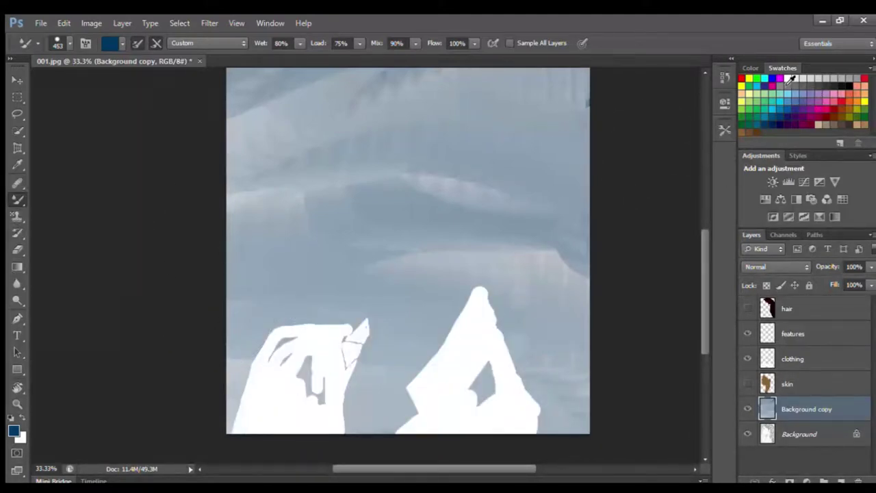
left_click(788, 80)
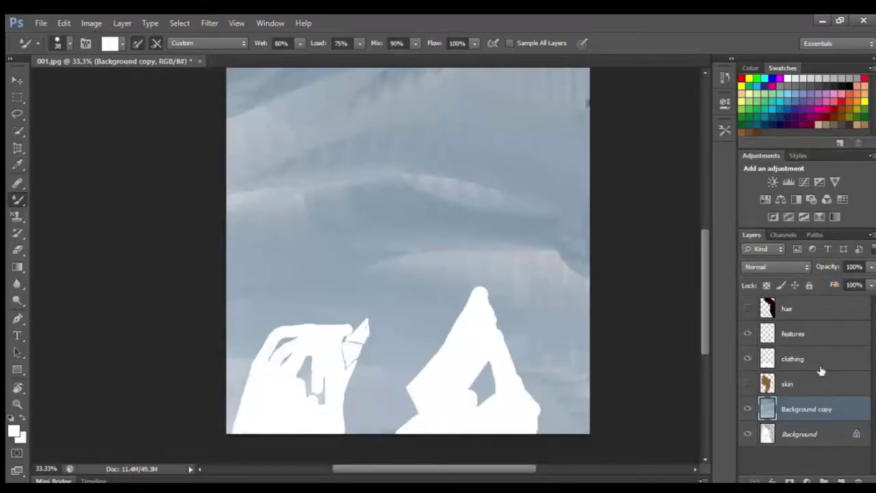
left_click(784, 359)
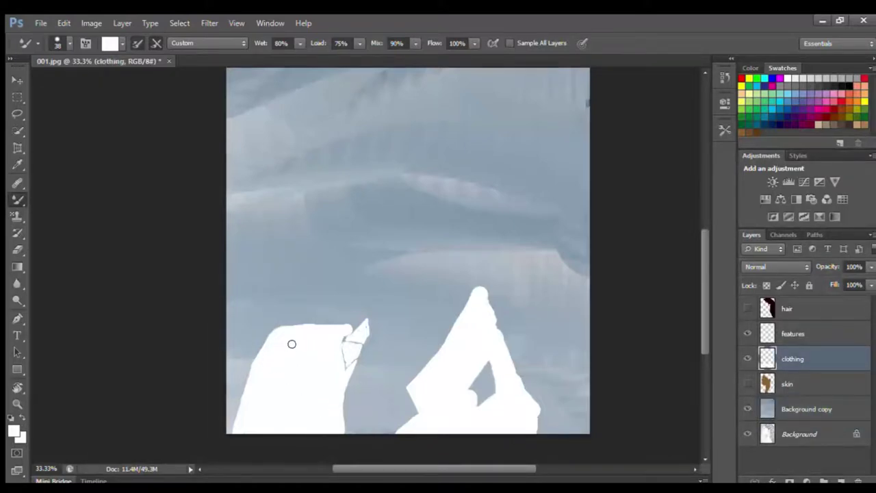
left_click(746, 383)
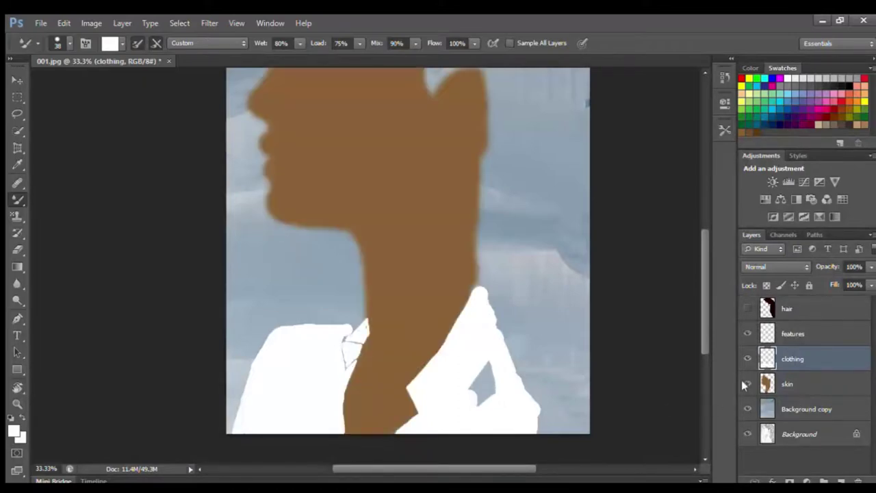
left_click(746, 383)
left_click(748, 409)
left_click(747, 407)
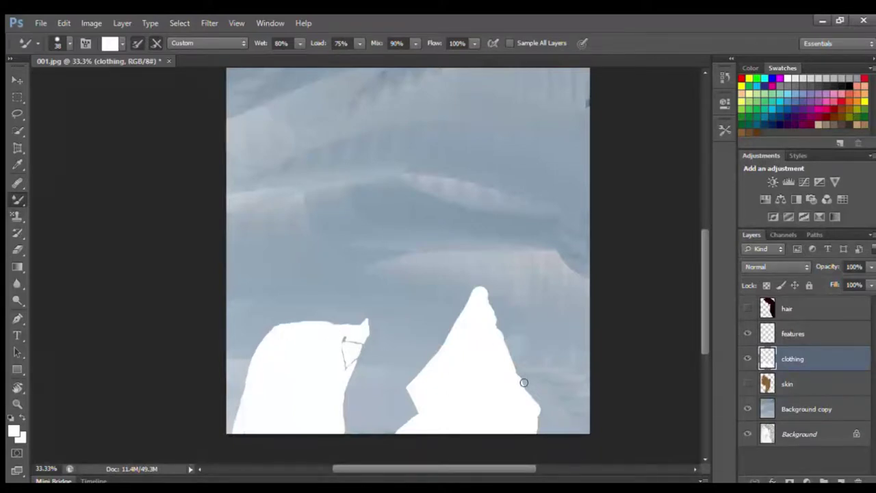
Compare the white clothing with the pencil sketch, and review the whole portrait with the skin, hair and blue background layers shown
left_click(748, 409)
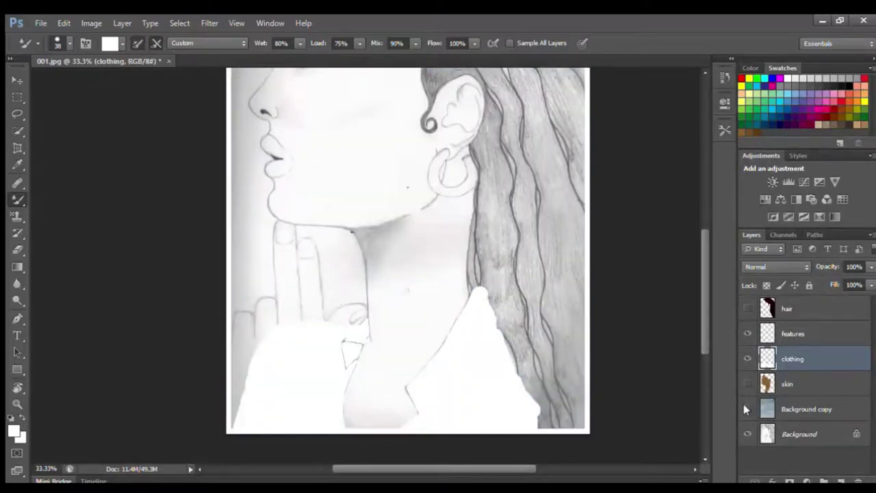
left_click(748, 409)
left_click(748, 384)
left_click(748, 308)
scroll(698, 279, "up", 3)
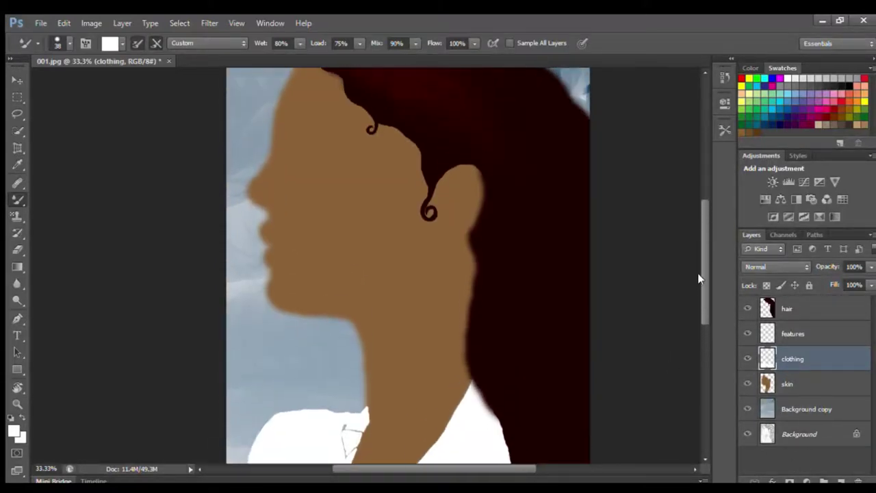
scroll(699, 253, "up", 3)
scroll(699, 252, "down", 2)
left_click_drag(703, 267, 705, 298)
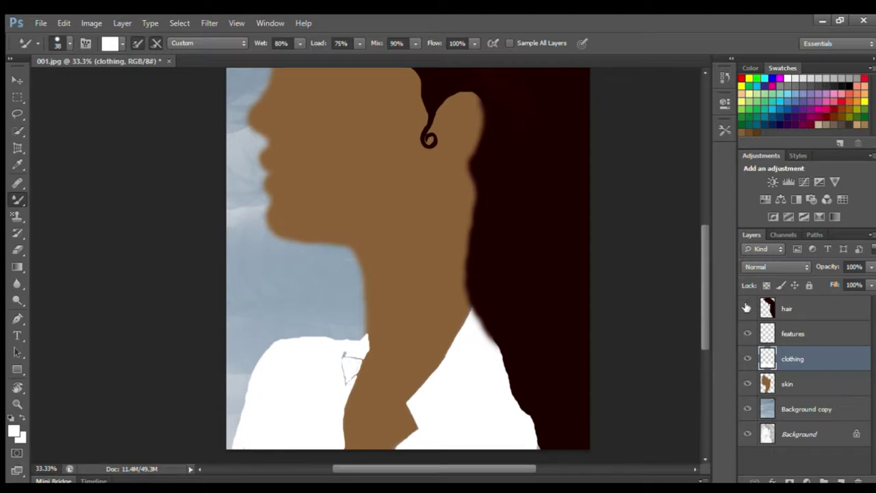
Select the features layer and hide the hair, skin, Background copy and clothing layers to expose the pencil sketch
left_click(747, 309)
left_click(747, 384)
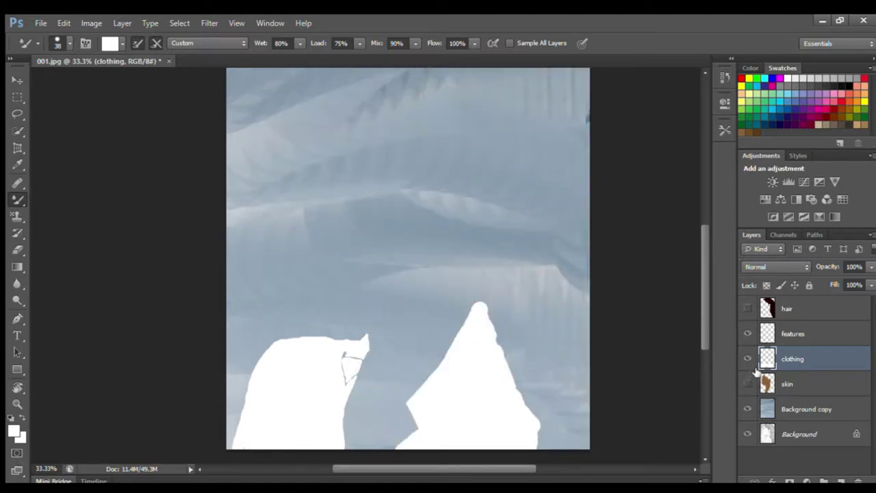
left_click(794, 333)
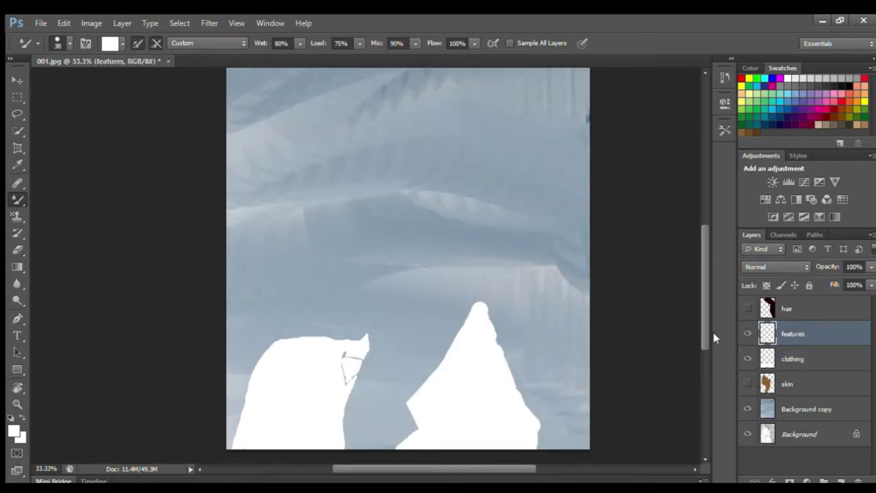
left_click(747, 408)
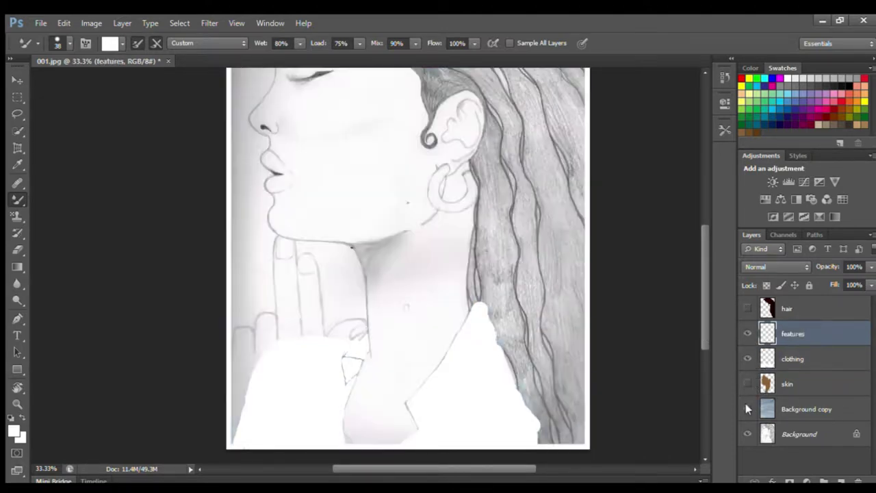
left_click(747, 357)
Trace the upper part of the large collar's neck edge on the features layer in light grey at brush size 6
left_click_drag(704, 323, 704, 339)
key("ctrl+plus")
key("ctrl+plus")
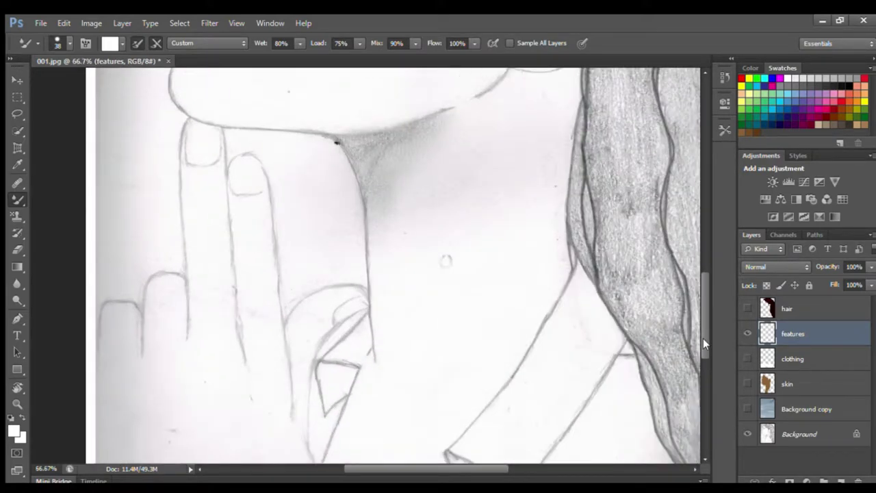
key("ctrl+plus")
left_click_drag(702, 335, 702, 338)
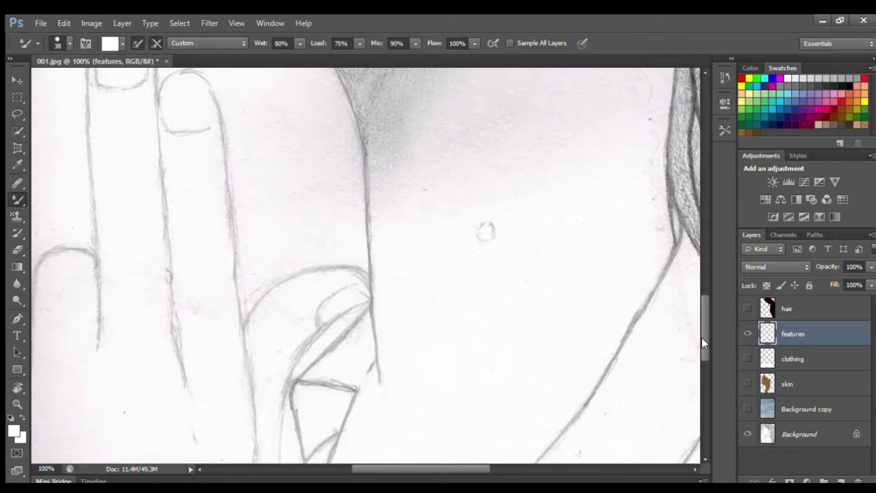
scroll(698, 348, "down", 1)
scroll(501, 470, "right", 2)
scroll(500, 469, "right", 1)
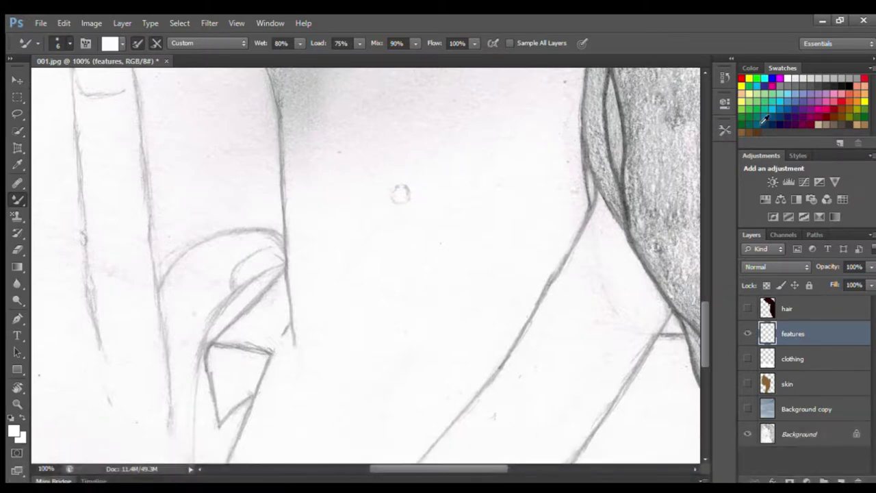
left_click(803, 77)
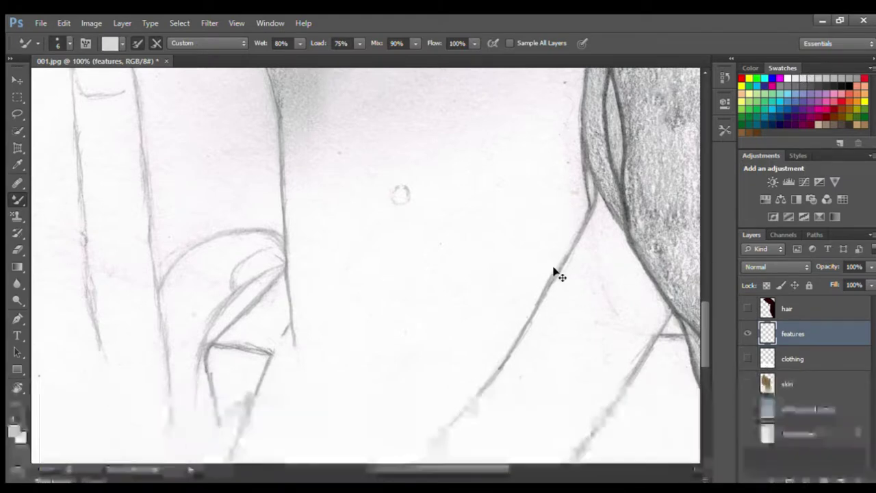
key("ctrl+plus")
left_click_drag(473, 466, 513, 466)
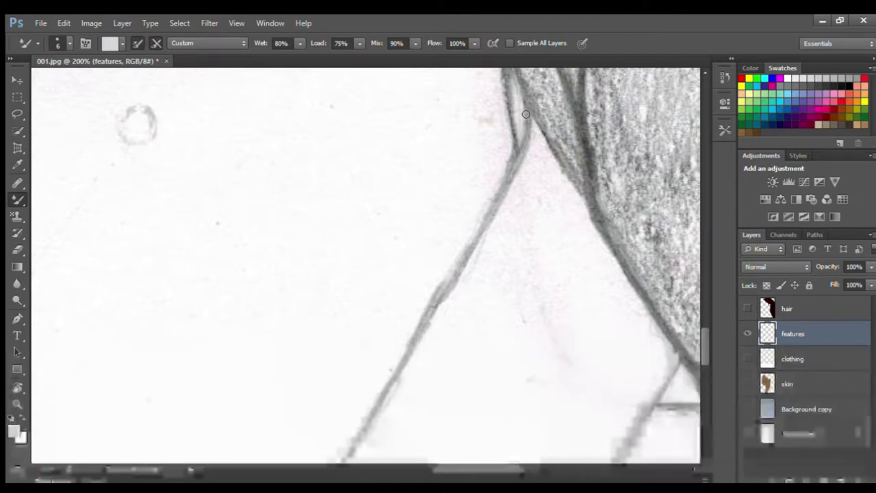
mouse_move(528, 115)
left_mouse_down()
mouse_move(521, 153)
mouse_move(486, 225)
mouse_move(343, 462)
left_mouse_up()
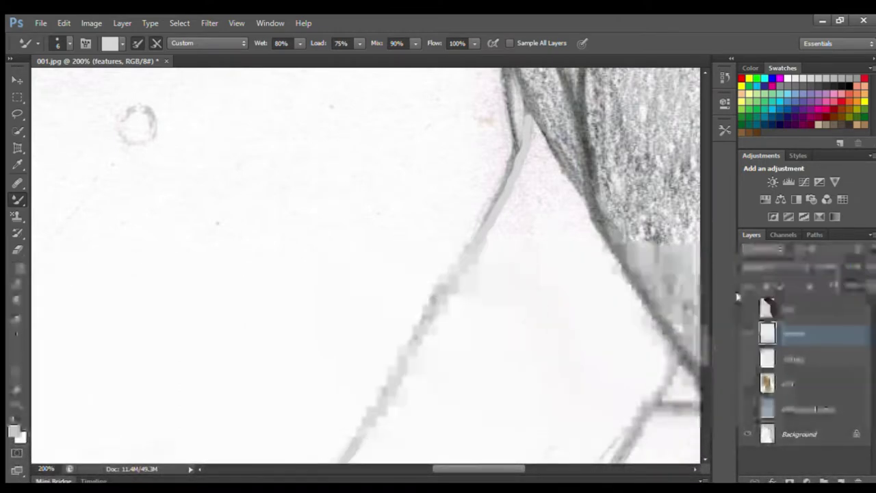
Trace the large collar's outer fold line and continue its neck edge downward in light grey
left_click_drag(513, 469, 535, 470)
left_click_drag(705, 342, 706, 365)
left_click_drag(516, 170, 323, 460)
mouse_move(230, 190)
left_mouse_down()
mouse_move(174, 278)
mouse_move(34, 441)
left_mouse_up()
left_click_drag(700, 356, 701, 371)
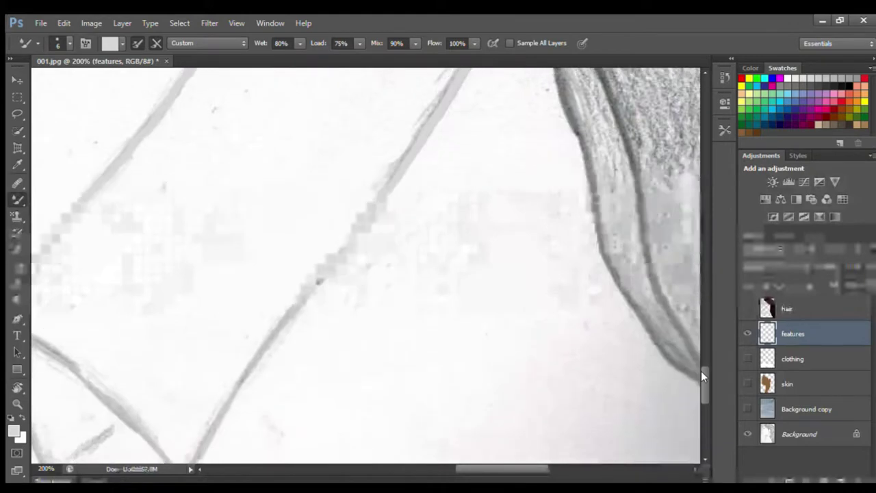
left_click_drag(304, 296, 206, 435)
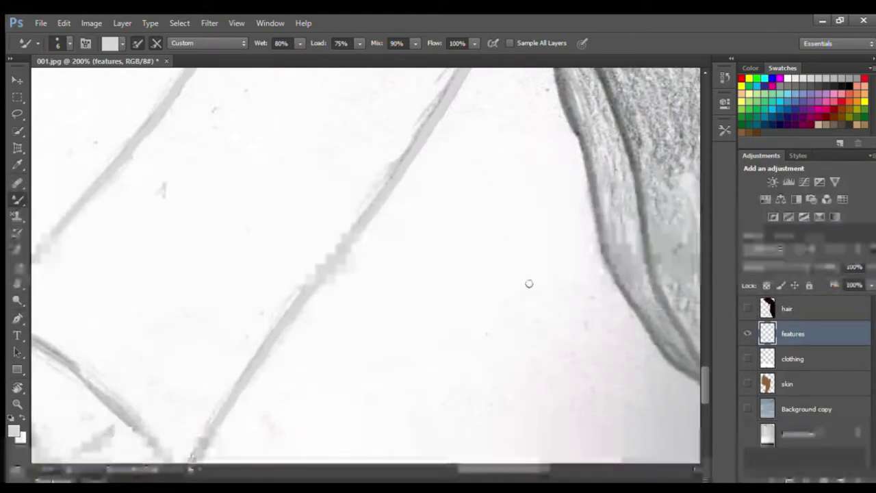
Trace the large collar's pointed tip, lower edge and the short neckline below it in light grey
left_click_drag(702, 372, 702, 381)
left_click_drag(169, 388, 183, 402)
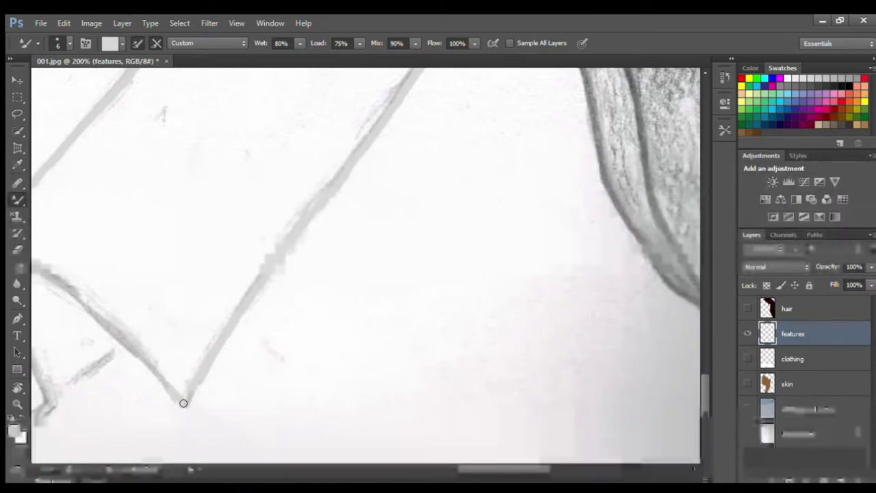
mouse_move(121, 342)
left_mouse_down()
mouse_move(166, 385)
mouse_move(182, 400)
left_mouse_up()
left_click_drag(520, 469, 489, 469)
left_click_drag(254, 279, 313, 330)
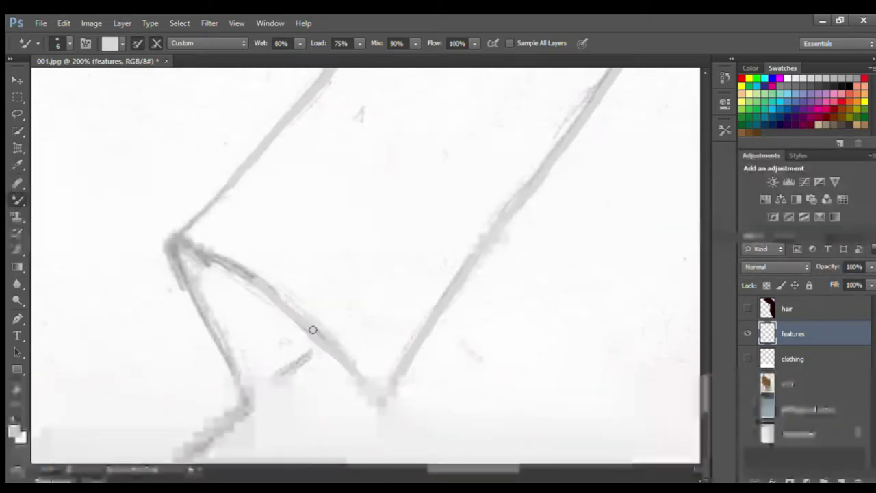
mouse_move(250, 167)
left_mouse_down()
mouse_move(173, 240)
mouse_move(180, 264)
mouse_move(173, 240)
left_mouse_up()
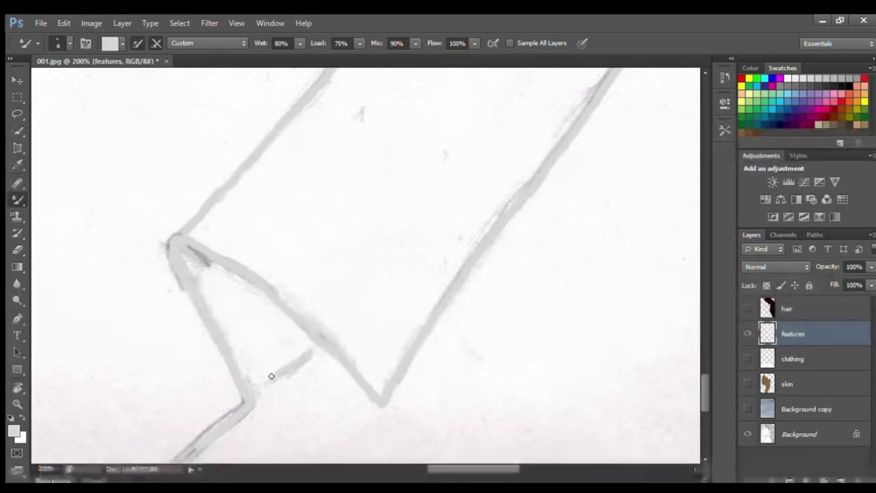
left_click_drag(448, 470, 437, 470)
left_click_drag(704, 381, 693, 389)
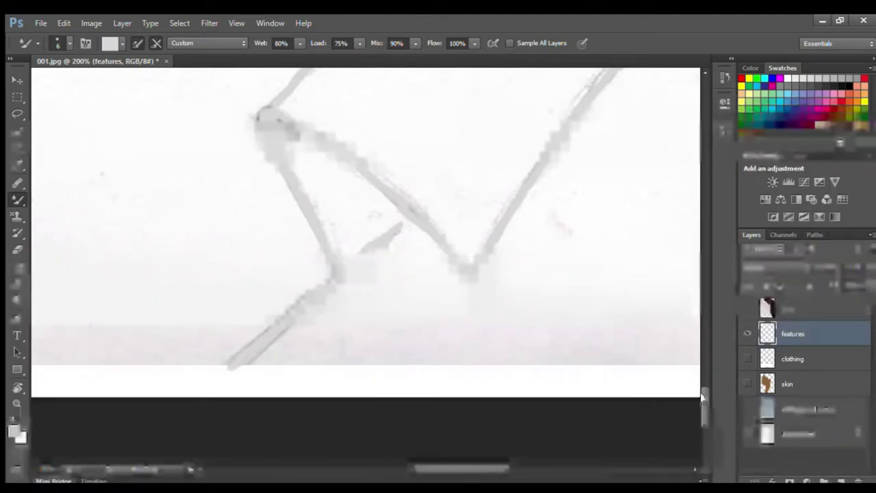
Trace the small collar's diagonal fold line beside the hand in light grey at brush size 6
left_click_drag(705, 395, 705, 372)
left_click_drag(488, 469, 521, 468)
left_click_drag(699, 376, 700, 332)
left_click_drag(518, 469, 404, 468)
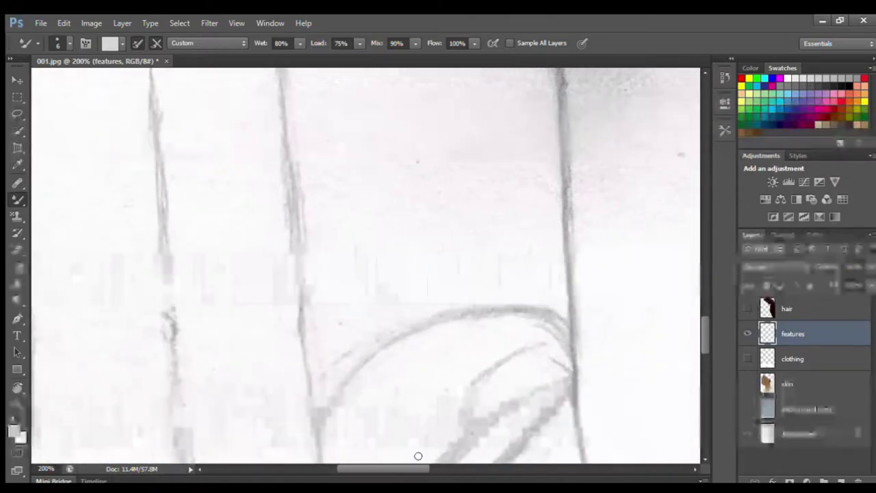
left_click_drag(701, 325, 701, 349)
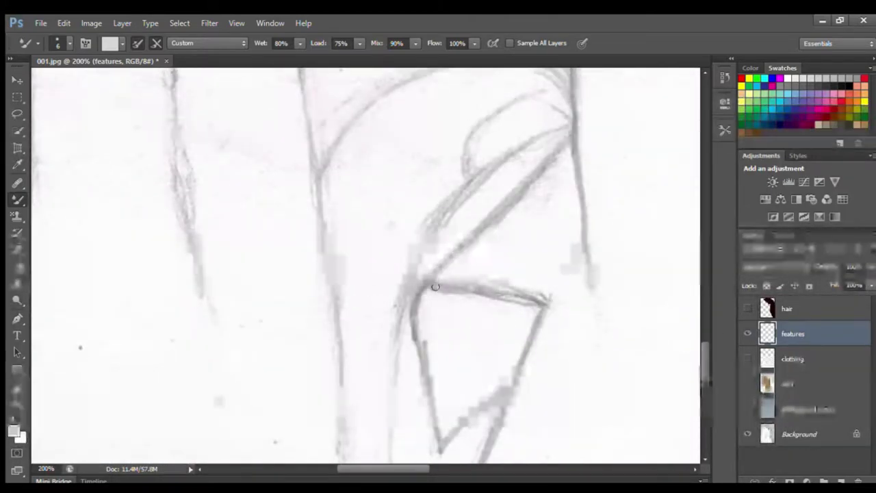
left_click_drag(553, 158, 430, 275)
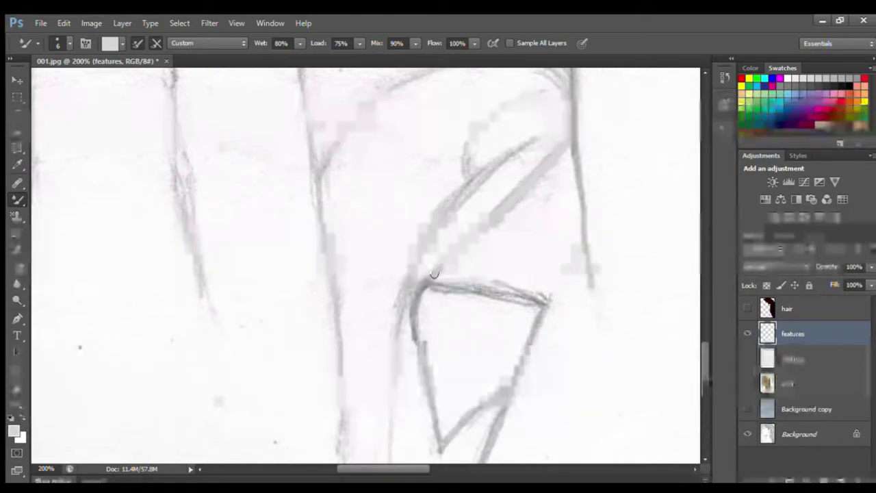
Outline all sides of the small collar's flap in light grey
left_click_drag(533, 330, 493, 436)
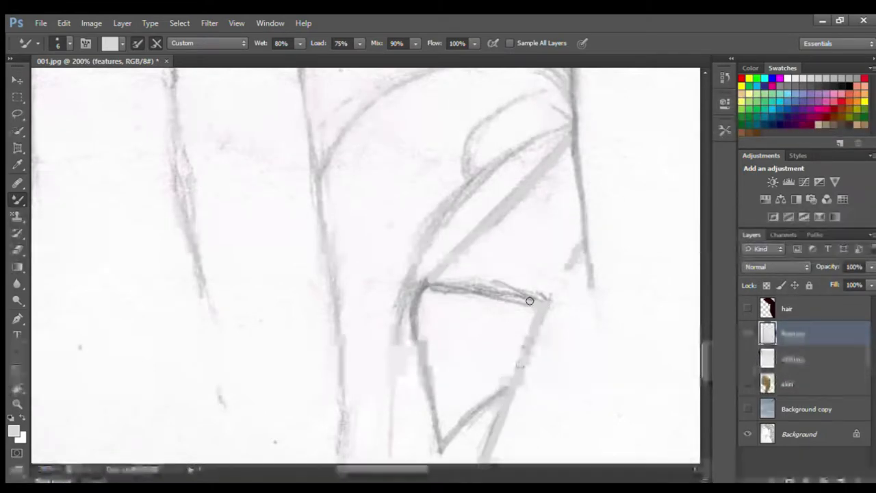
mouse_move(529, 301)
left_mouse_down()
mouse_move(426, 284)
mouse_move(415, 313)
mouse_move(427, 386)
left_mouse_up()
left_click_drag(433, 417, 440, 446)
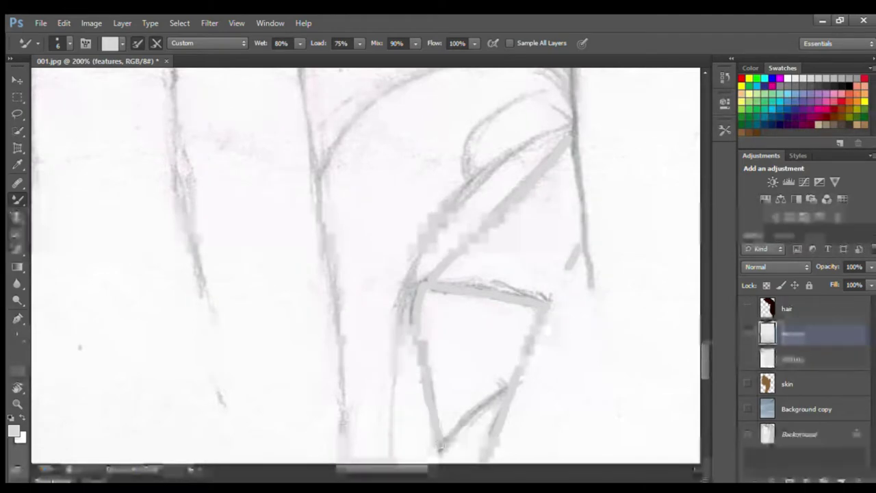
mouse_move(423, 297)
left_mouse_down()
mouse_move(414, 295)
mouse_move(431, 287)
mouse_move(415, 316)
left_mouse_up()
mouse_move(442, 446)
left_mouse_down()
mouse_move(473, 406)
mouse_move(506, 385)
left_mouse_up()
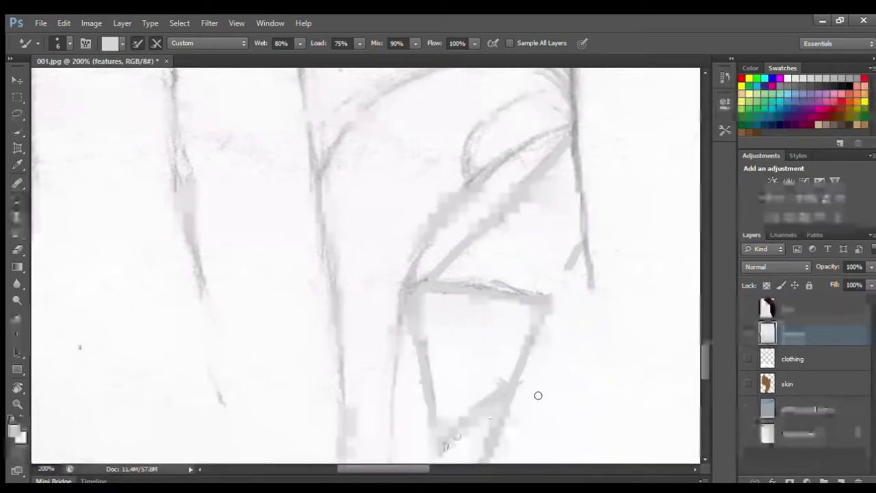
Trace the V-shaped shirt opening below the small collar and the single line running down to the paper's lower edge in light grey
left_click_drag(703, 352, 703, 379)
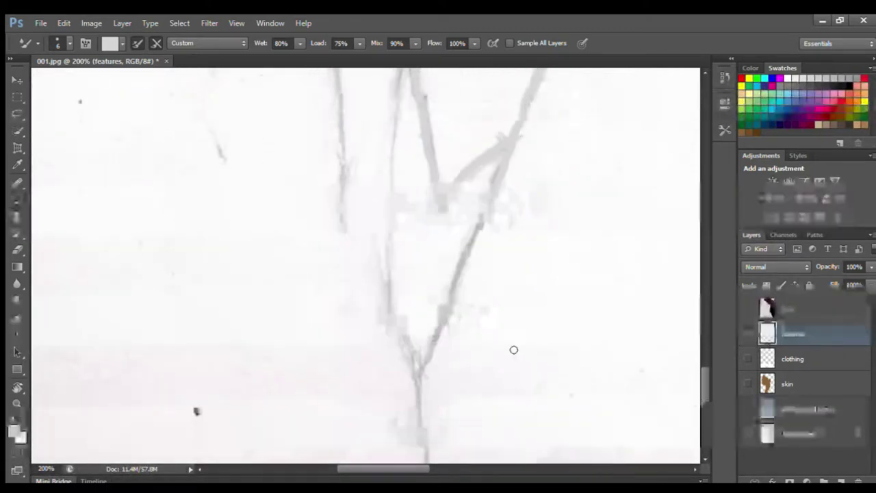
left_click_drag(477, 226, 418, 380)
scroll(395, 231, "down", 5)
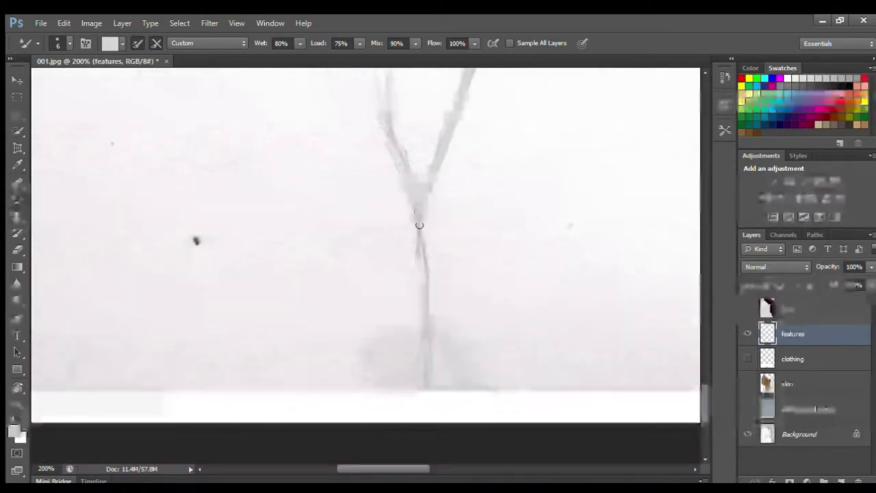
left_click_drag(426, 267, 434, 392)
Choose a slightly darker grey swatch and retrace the upper part of the small collar flap's side edge
left_click_drag(706, 396, 710, 345)
left_click(750, 69)
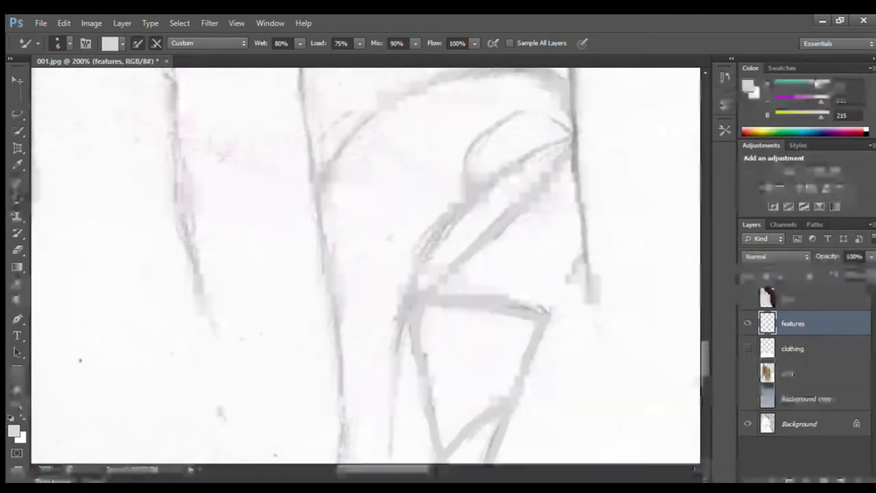
left_click(782, 69)
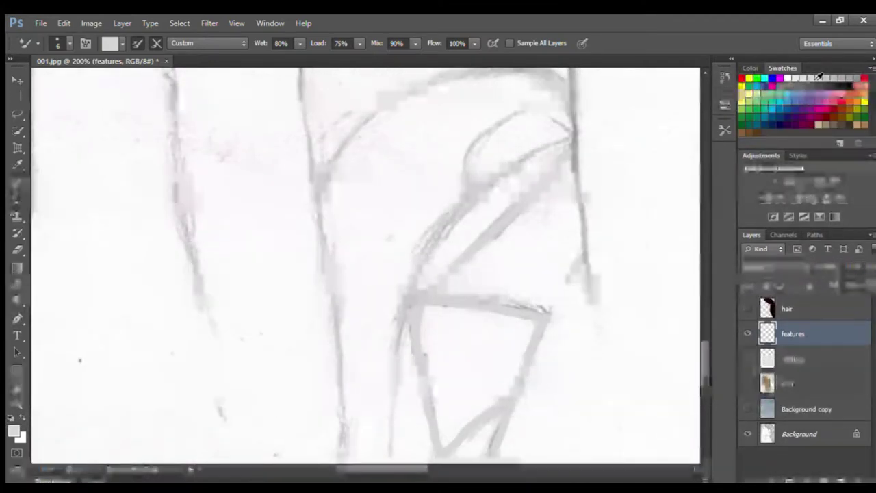
left_click_drag(425, 307, 419, 349)
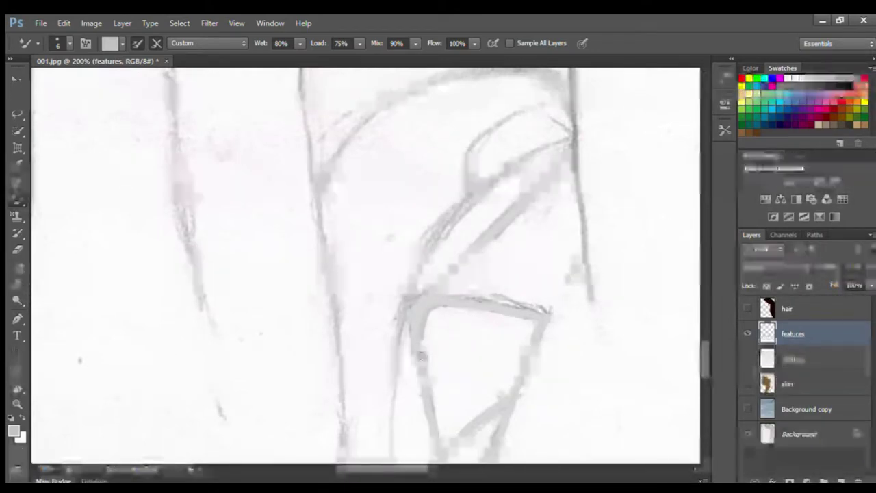
Make the skin, Background copy and hair layers visible again to review the collar lines on the whole portrait
left_click_drag(401, 472, 510, 470)
left_click_drag(704, 352, 703, 381)
left_click_drag(522, 468, 485, 467)
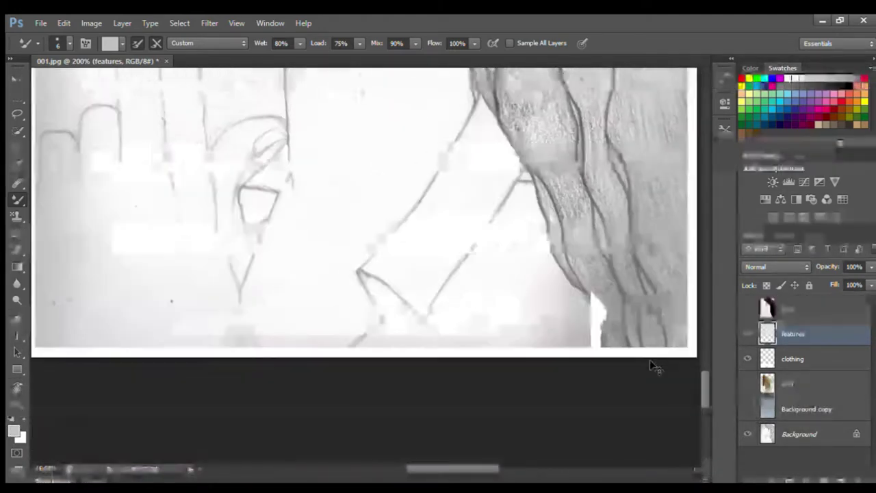
key("ctrl+minus")
left_click_drag(702, 373, 701, 334)
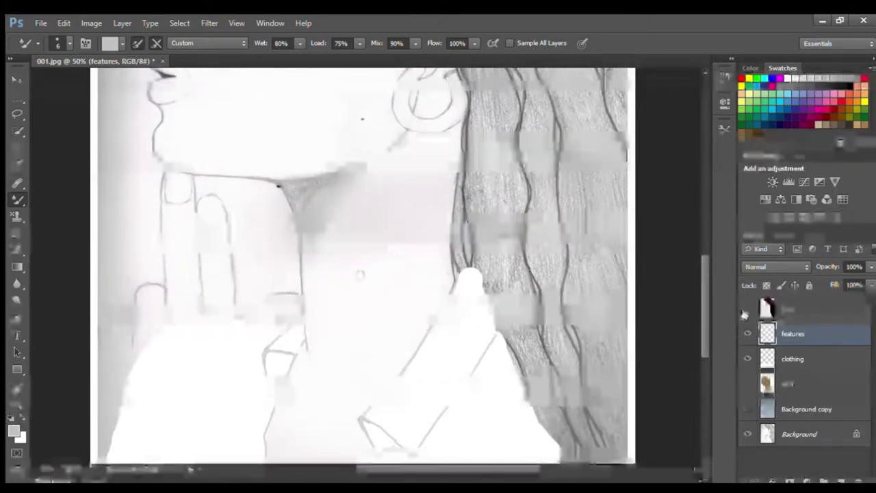
left_click(748, 384)
left_click(748, 410)
left_click(748, 311)
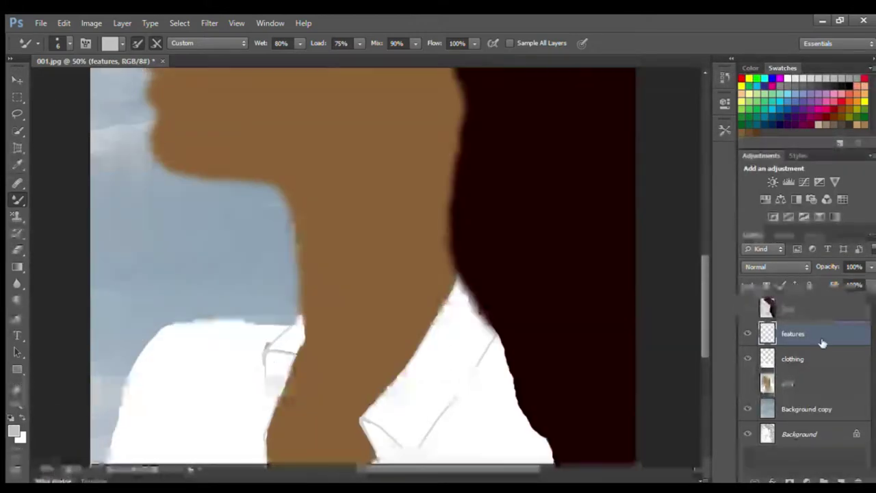
key("ctrl+minus")
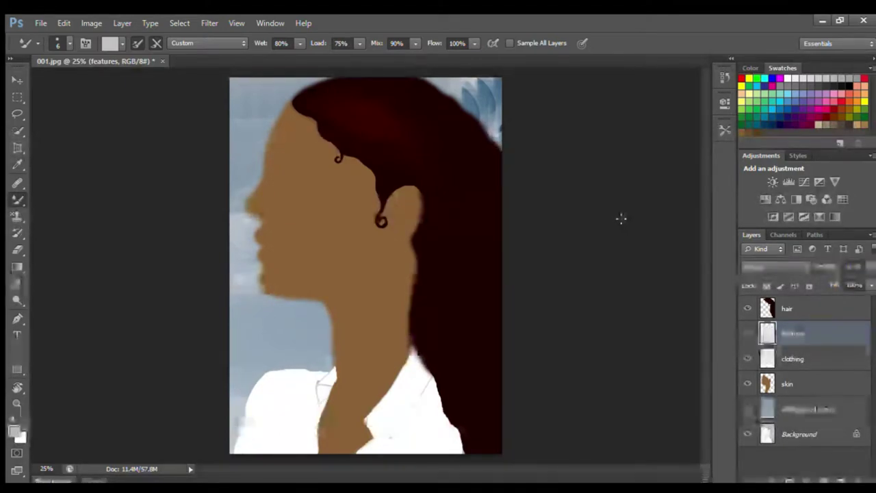
Hide the skin layer and erase the hair layer's blurry edge around the ear and down the upper neck
key("ctrl+plus")
key("ctrl+plus")
key("ctrl+plus")
left_click_drag(707, 275, 705, 255)
left_click(747, 383)
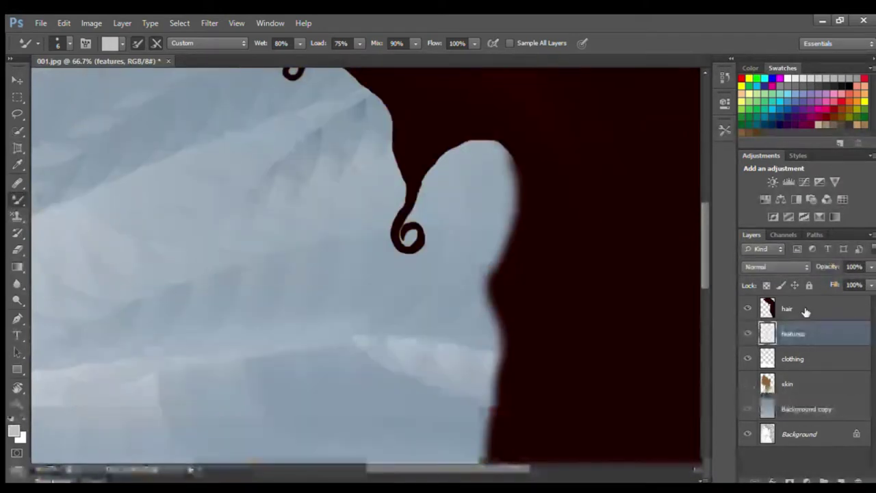
left_click(805, 312)
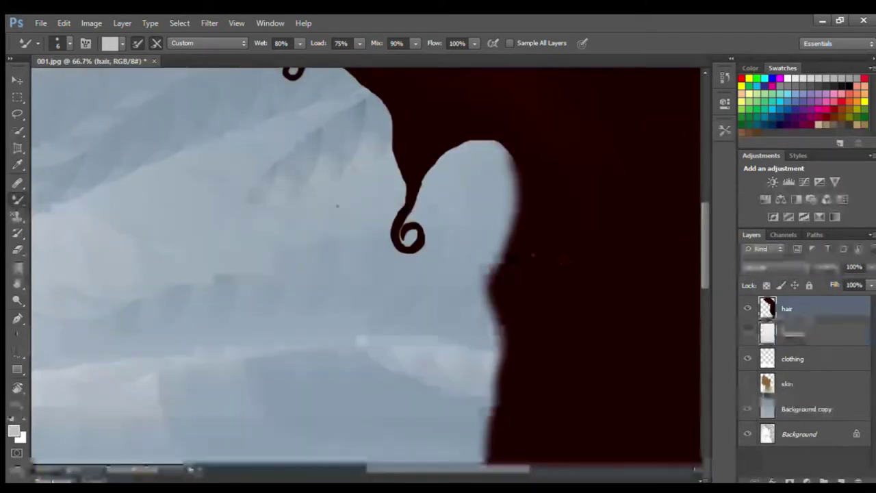
left_click(17, 250)
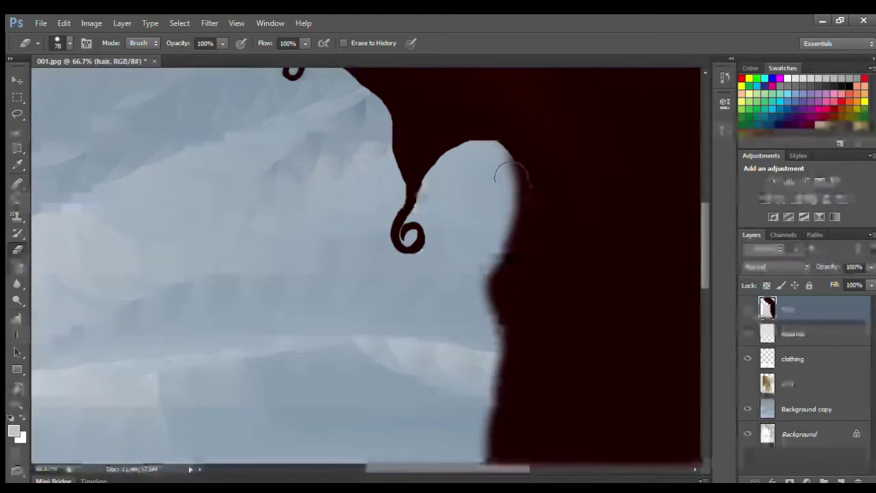
left_click_drag(510, 179, 511, 187)
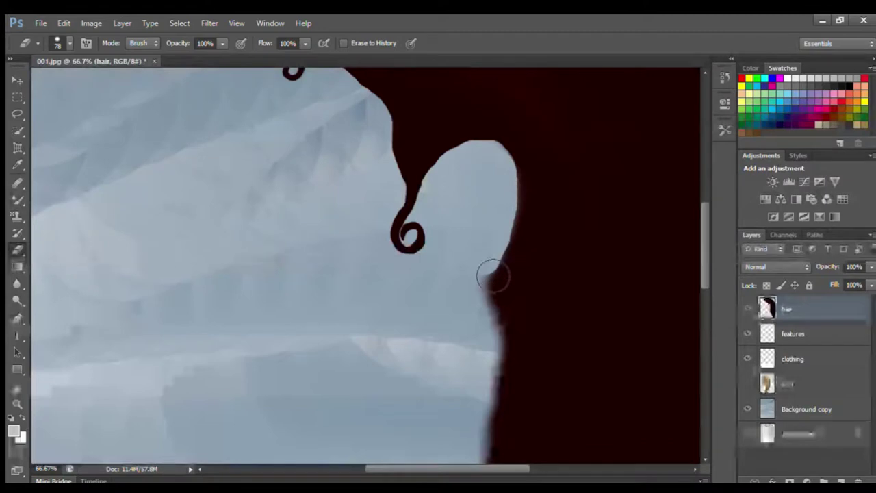
left_click_drag(486, 326, 495, 357)
left_click_drag(489, 388, 479, 453)
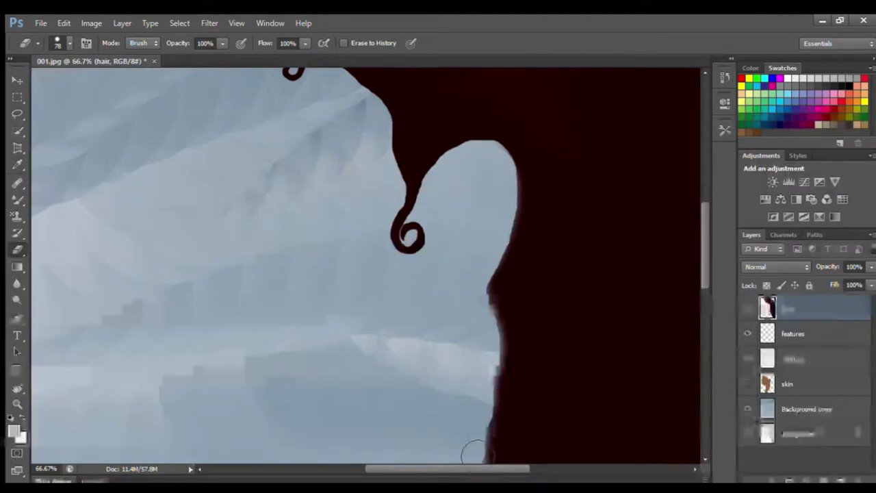
Erase the hair layer's blurry edge along the lower neck and where it meets the white collar
scroll(701, 269, "down", 5)
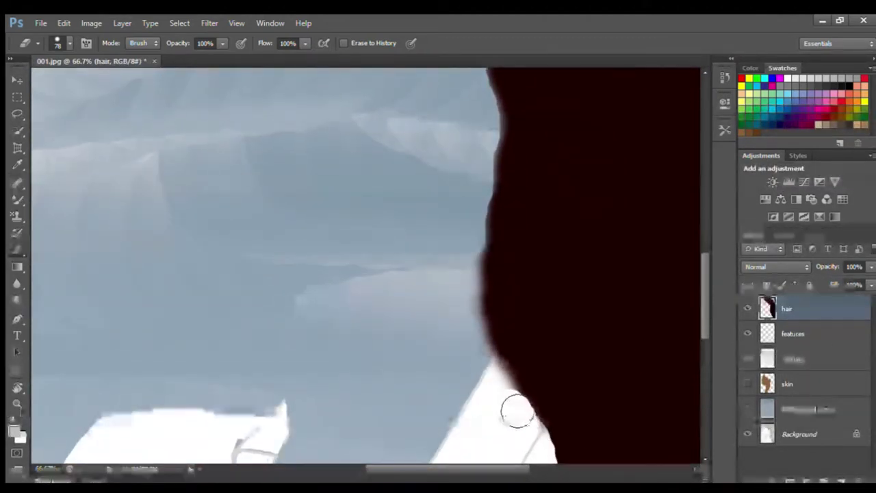
mouse_move(507, 395)
left_mouse_down()
mouse_move(484, 341)
mouse_move(479, 249)
left_mouse_up()
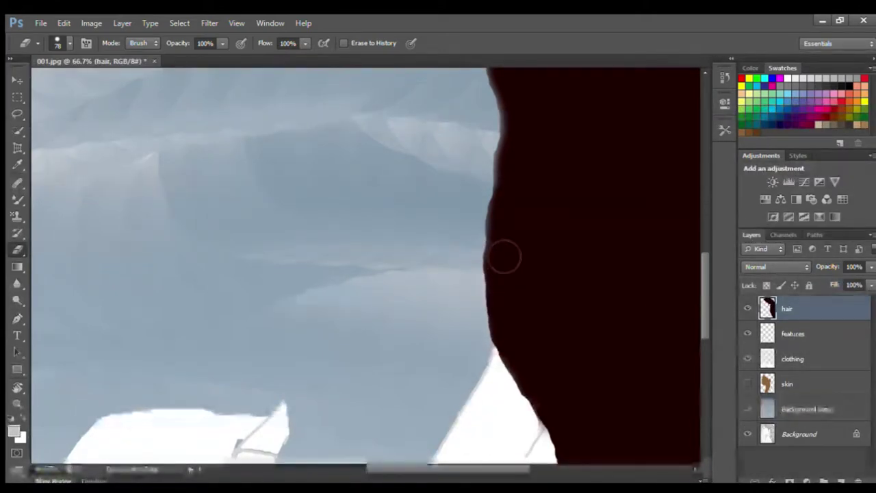
left_click_drag(705, 335, 704, 353)
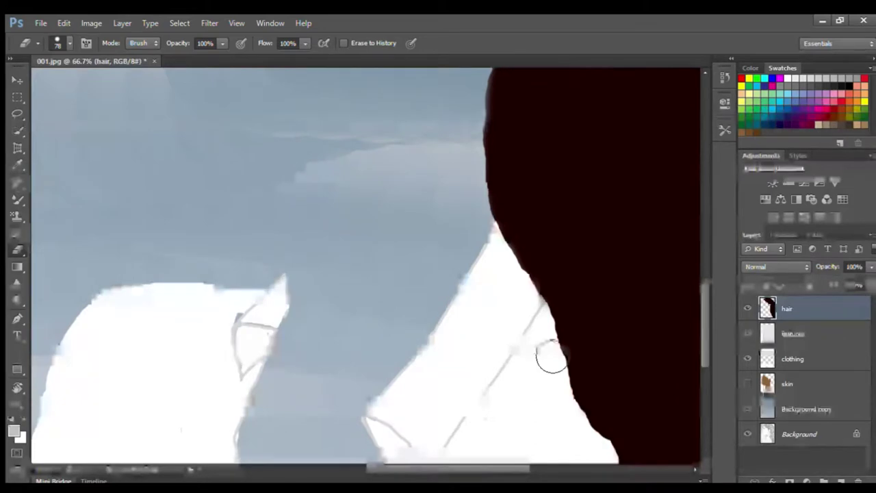
scroll(688, 376, "down", 5)
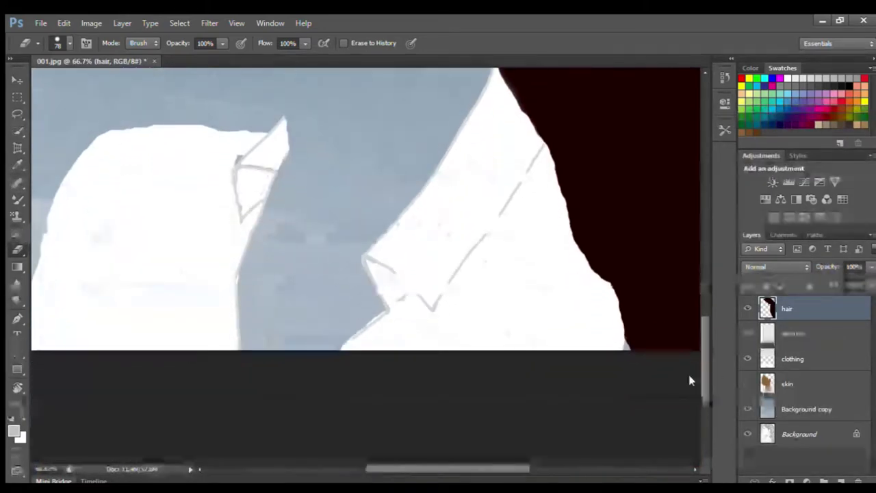
scroll(703, 376, "up", 3)
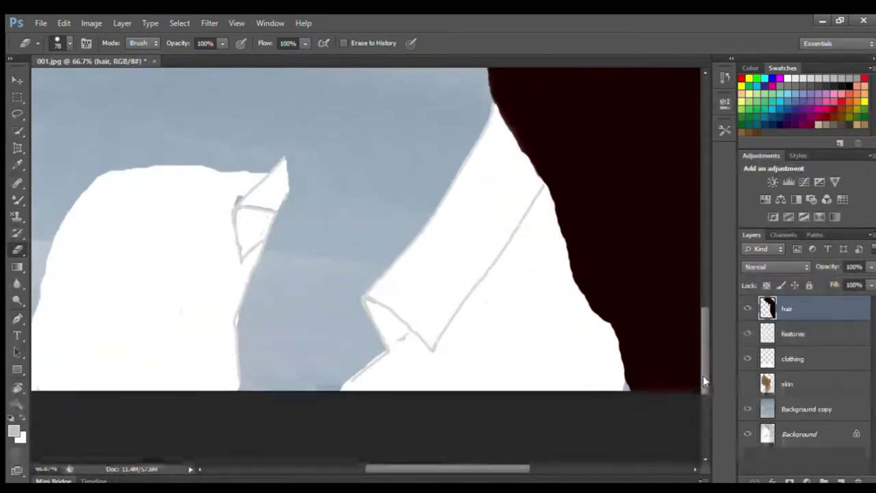
Show the skin layer again and examine the cleaned hair edge against the ear, face and neck
left_click_drag(703, 373, 695, 277)
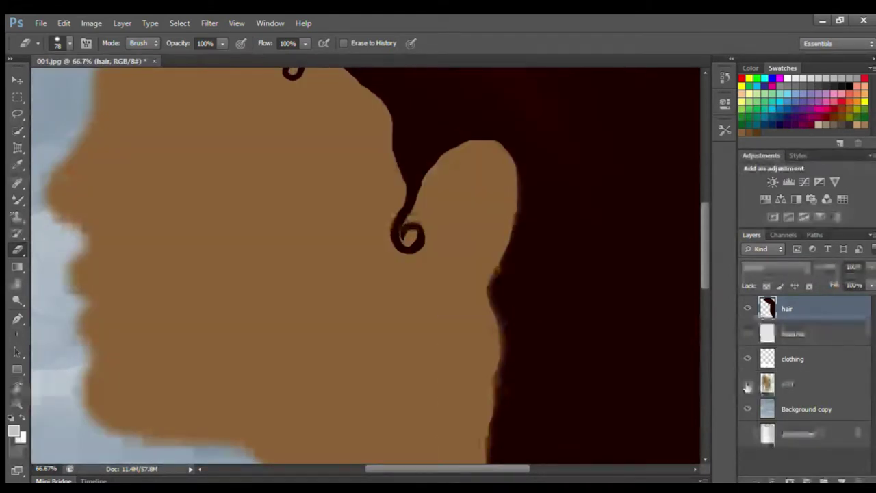
left_click_drag(699, 273, 696, 239)
left_click_drag(516, 467, 490, 466)
left_click_drag(705, 252, 708, 291)
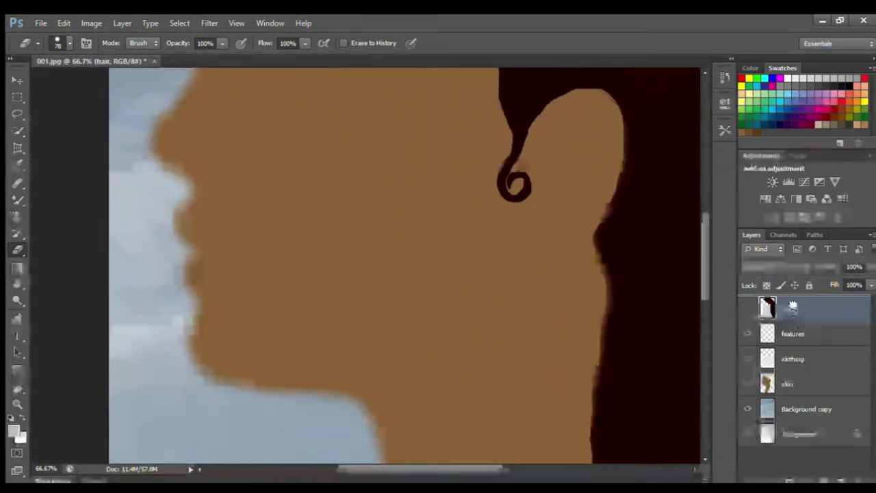
Activate the features layer, hide the hair, skin and Background copy layers, and choose a brown swatch for the Mixer Brush
left_click(798, 335)
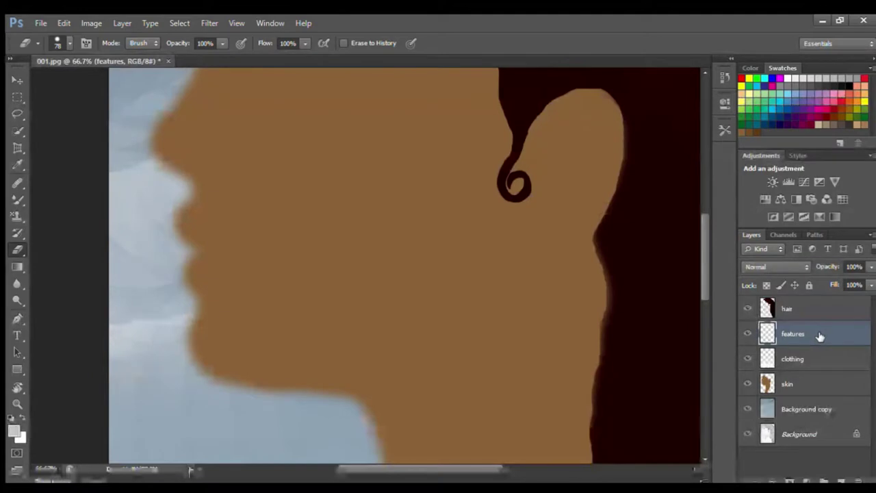
left_click(747, 309)
left_click(747, 384)
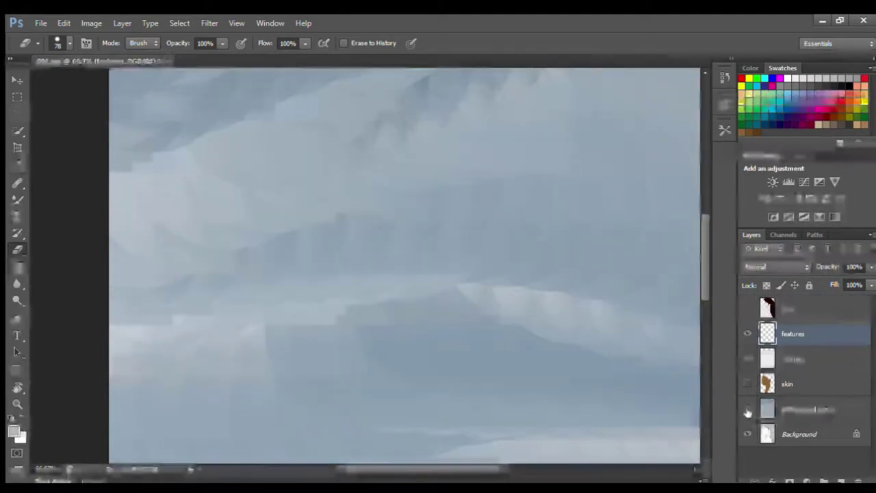
left_click(747, 409)
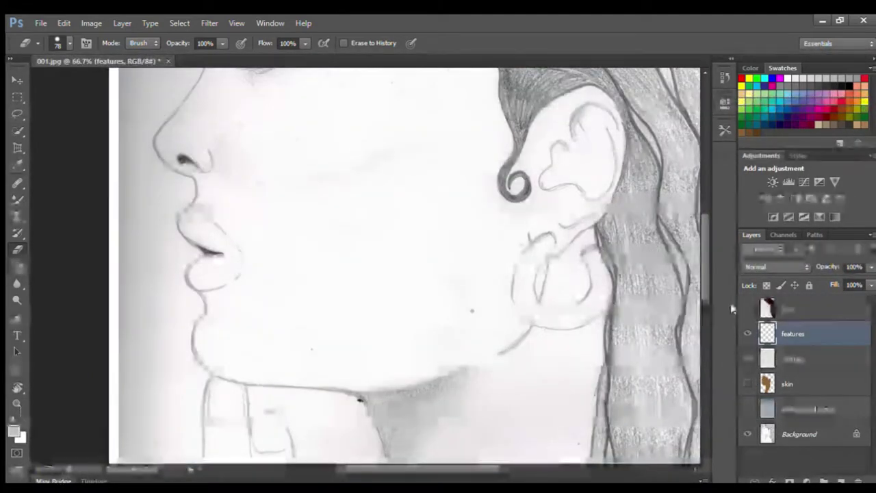
left_click(750, 132)
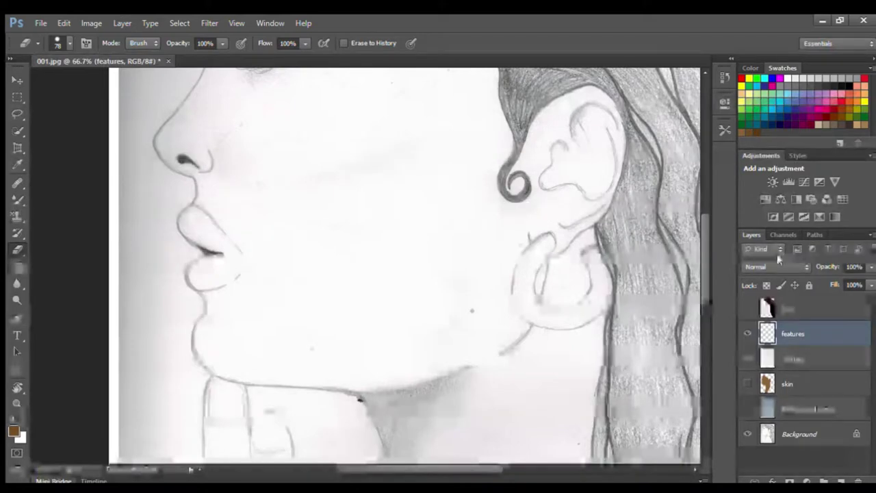
left_click(17, 200)
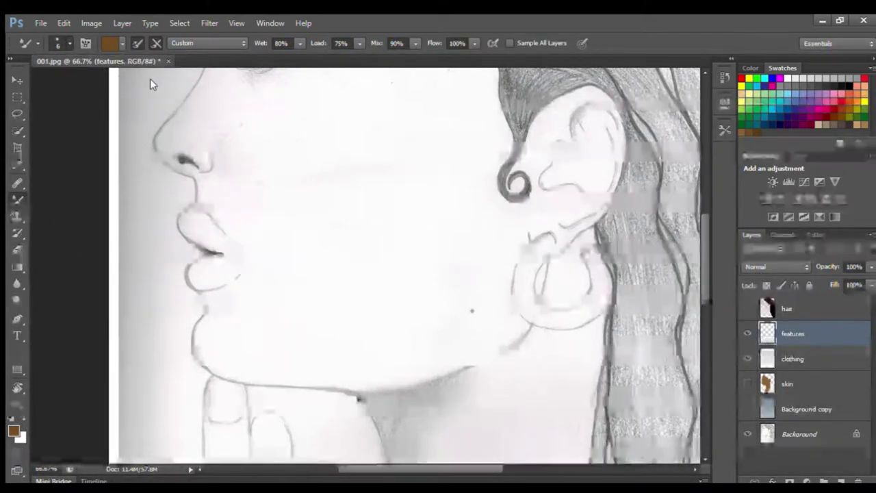
Trace the line inside the hoop earring and the jawline section just below the hoop in brown at brush size 4
key("ctrl+plus")
key("ctrl+plus")
key("ctrl+plus")
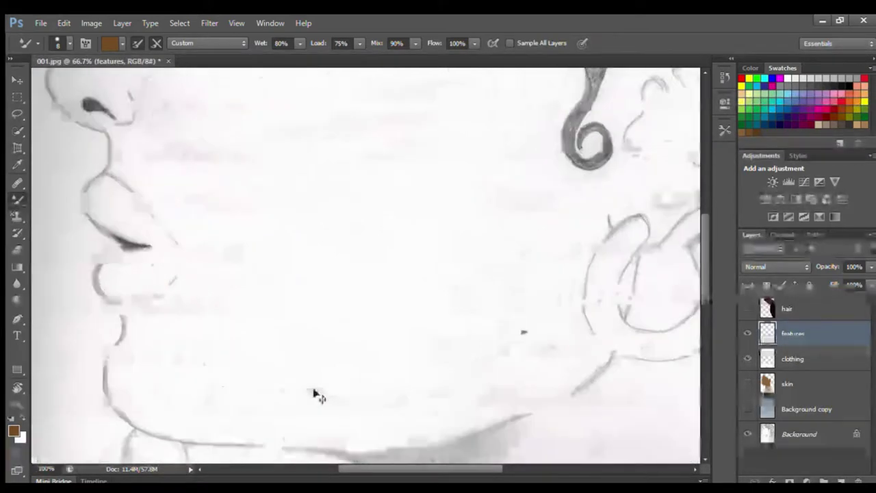
left_click_drag(381, 469, 464, 469)
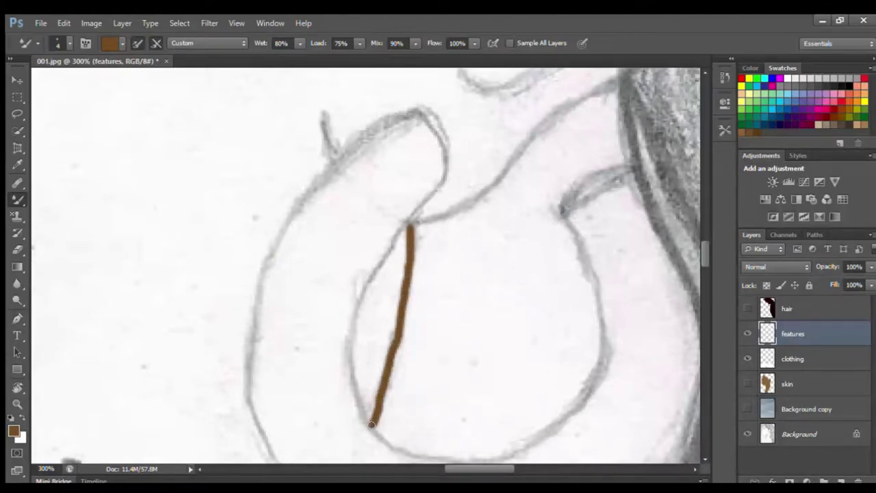
scroll(702, 271, "down", 5)
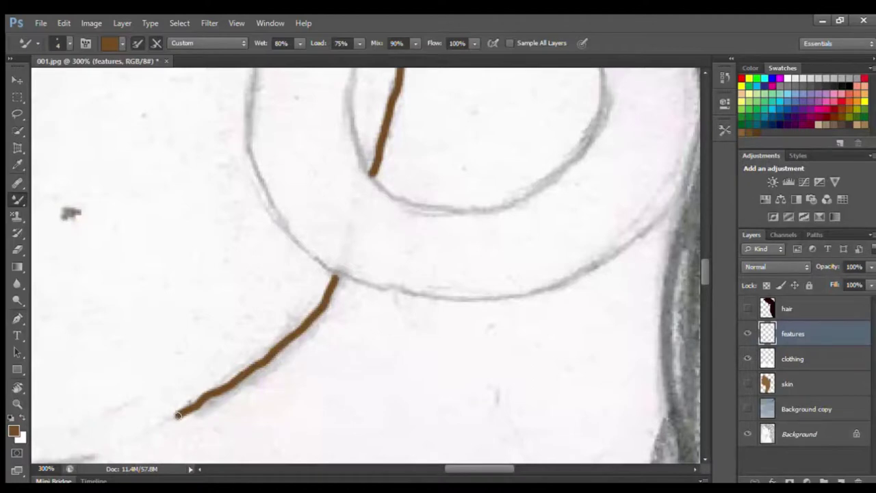
left_click_drag(702, 271, 702, 277)
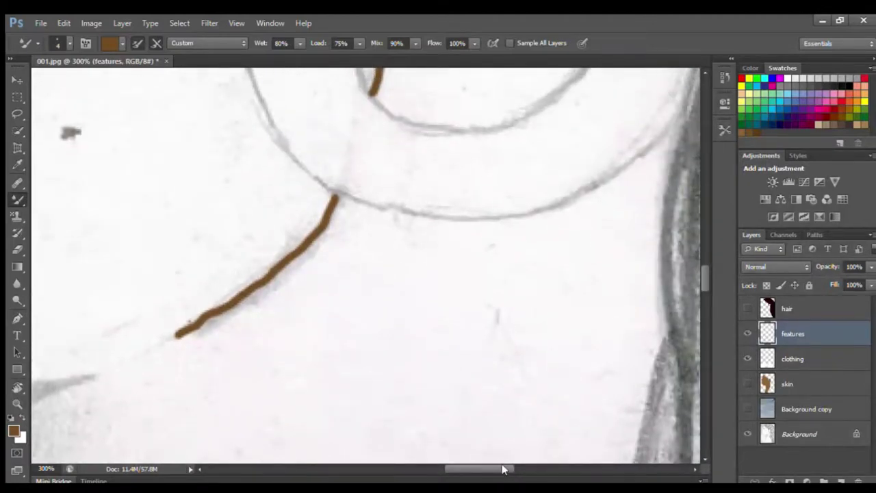
Continue the brown jawline along the shaded underside to the front of the neck, thickening it where jaw and neck meet
left_click_drag(505, 469, 476, 468)
left_click_drag(704, 274, 704, 281)
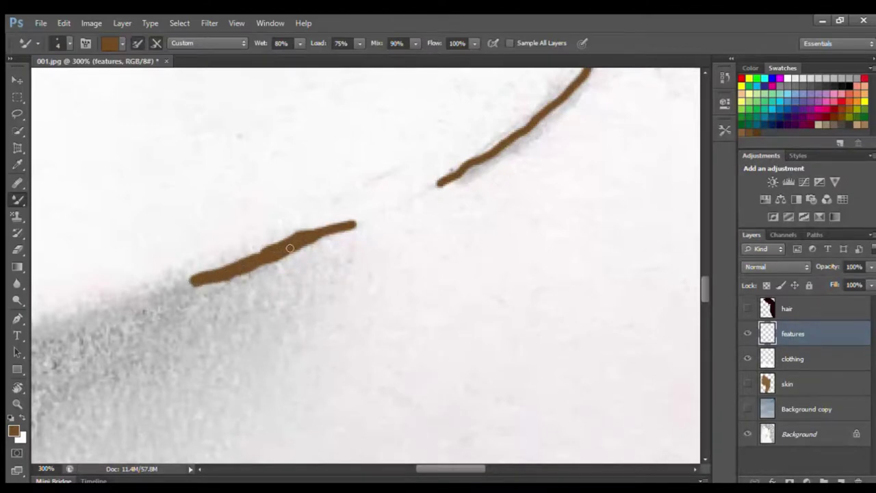
left_click_drag(454, 468, 411, 468)
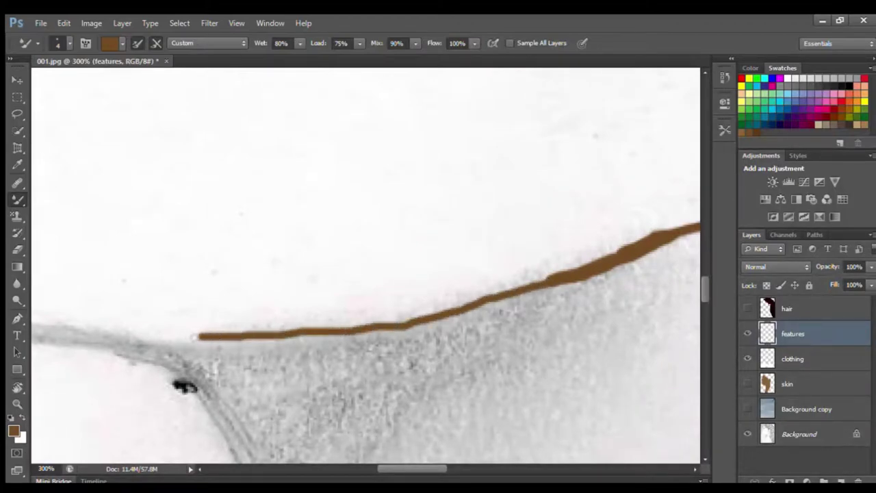
left_click_drag(392, 468, 366, 470)
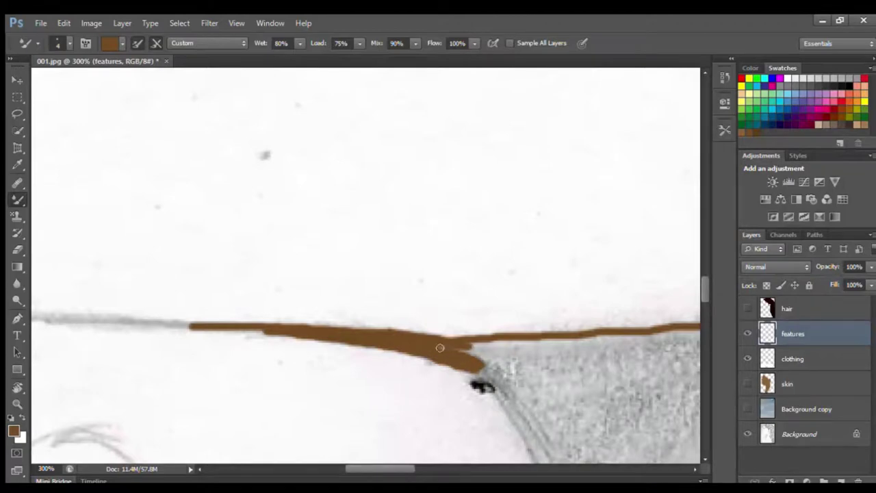
Trace the front line of the neck in brown from the jaw junction down past the collar edge
scroll(677, 364, "down", 5)
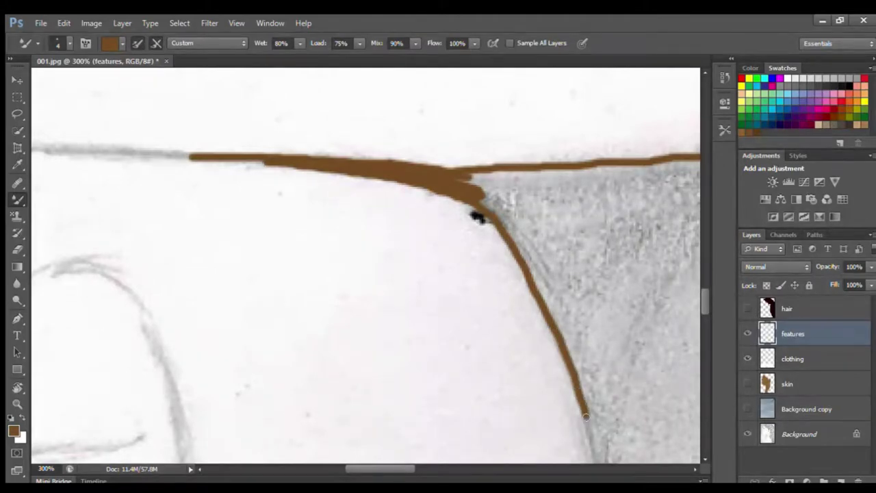
left_click_drag(700, 296, 702, 318)
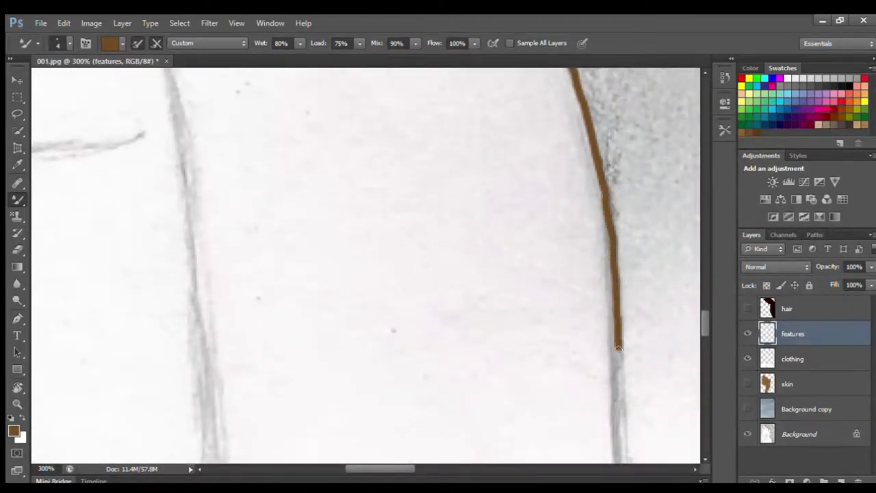
left_click_drag(707, 330, 707, 356)
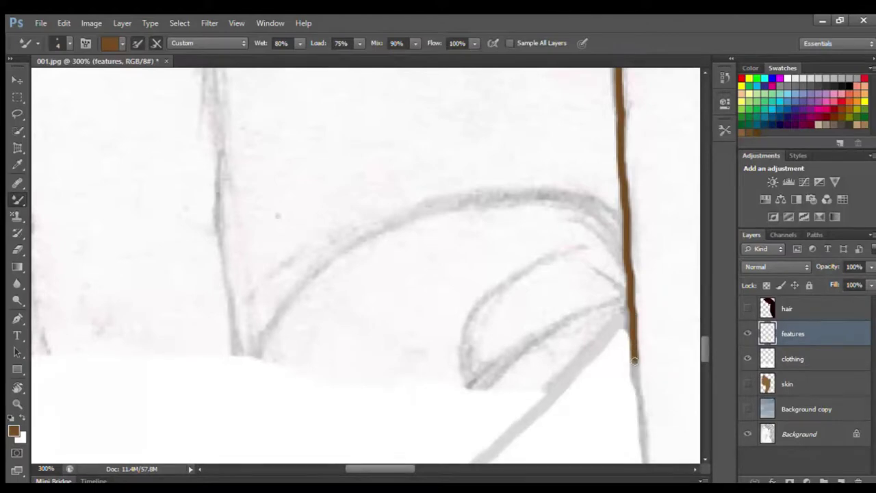
left_click_drag(702, 354, 707, 375)
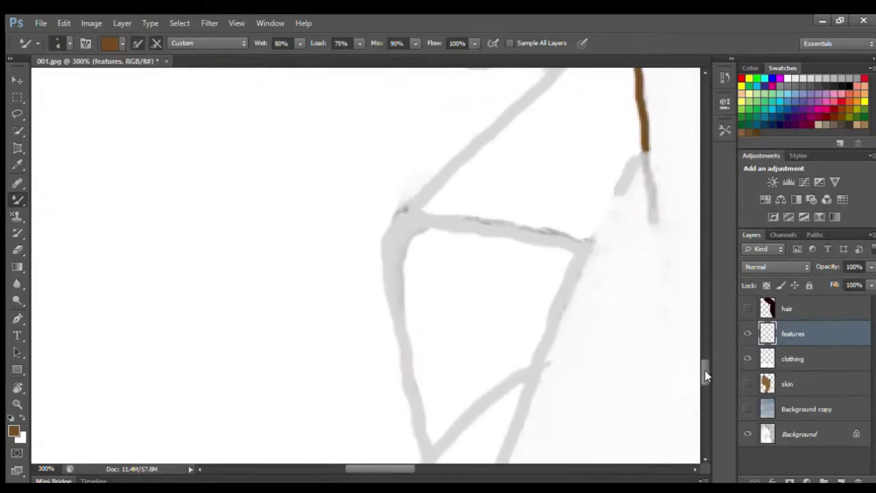
left_click_drag(651, 218, 657, 231)
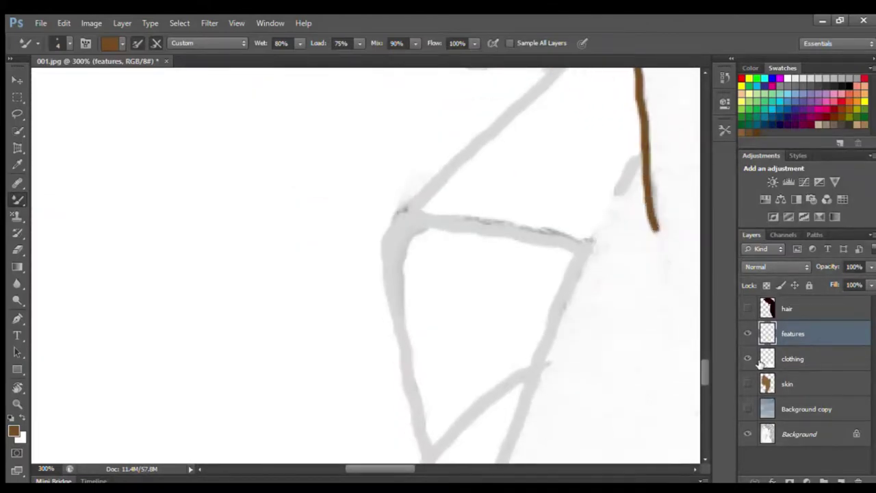
Hide the clothing layer and extend the brown jawline forward along the underside of the chin
left_click(747, 359)
left_click_drag(395, 469, 421, 468)
left_click_drag(704, 366, 700, 293)
left_click_drag(419, 469, 366, 470)
left_click_drag(702, 299, 700, 294)
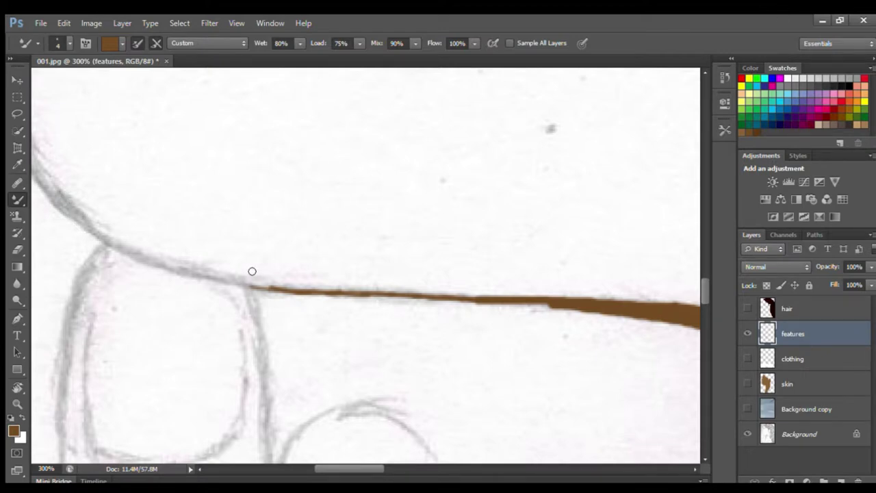
left_click_drag(254, 294, 170, 266)
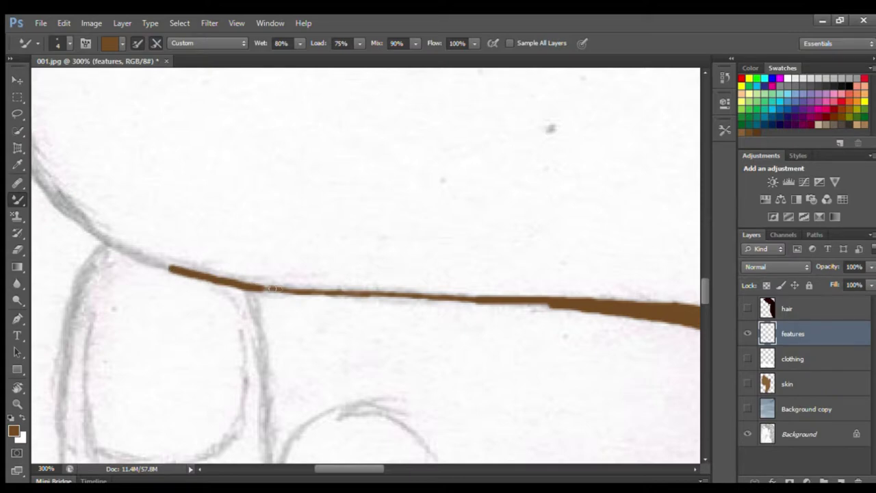
mouse_move(394, 294)
left_mouse_down()
mouse_move(280, 290)
mouse_move(172, 270)
mouse_move(110, 241)
mouse_move(100, 234)
mouse_move(116, 245)
mouse_move(36, 179)
left_mouse_up()
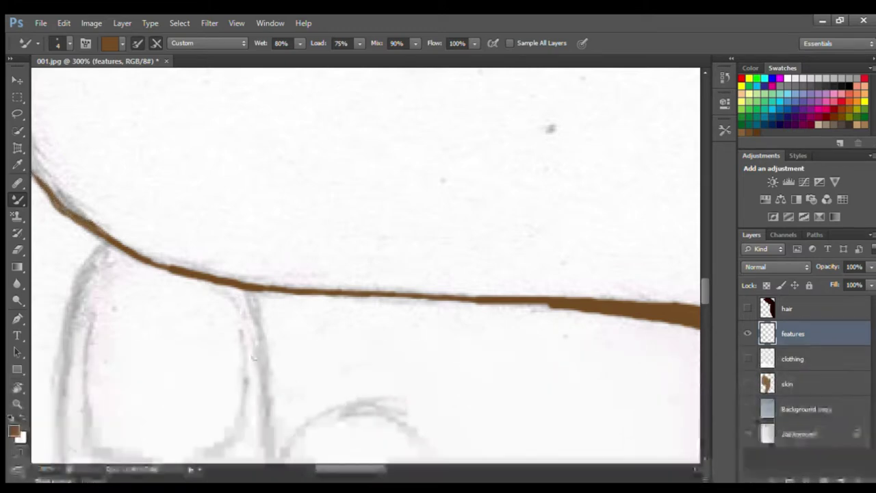
Trace the rounded front of the chin in brown and trim the rough join with the Eraser
scroll(217, 130, "left", 5)
left_click_drag(225, 168, 212, 69)
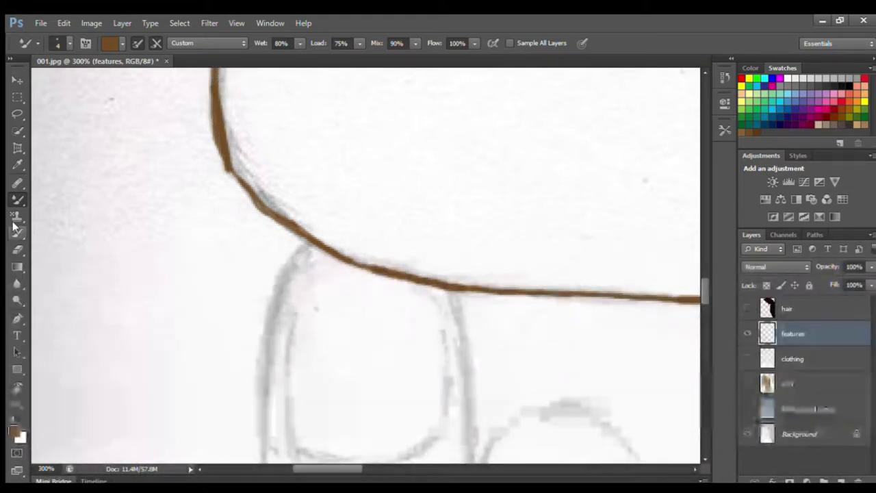
key("e")
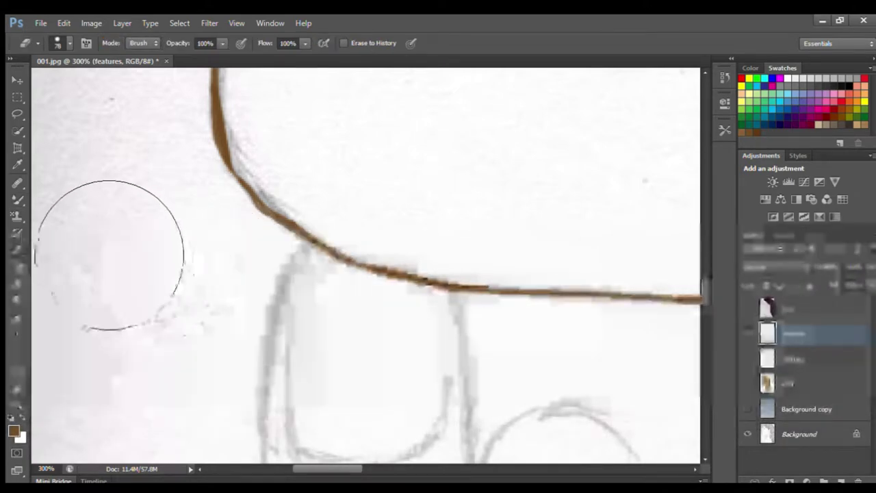
left_click(17, 199)
Continue the brown profile line from the chin up through the hollow beneath the lower lip
left_click_drag(706, 299, 706, 275)
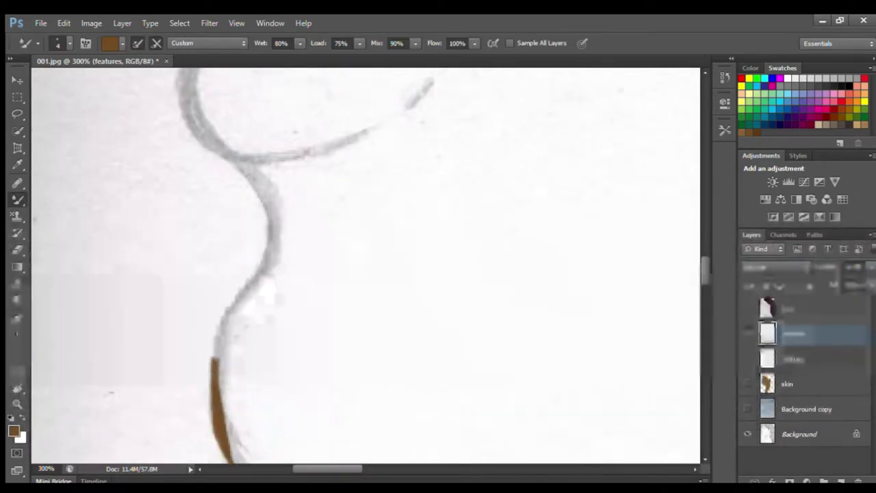
left_click_drag(220, 335, 213, 373)
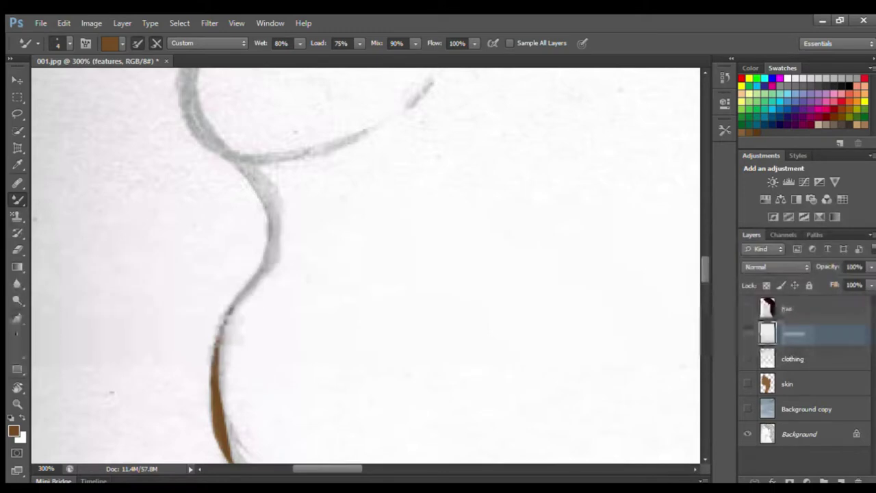
left_click_drag(246, 294, 218, 336)
left_click_drag(261, 272, 228, 317)
mouse_move(272, 231)
left_mouse_down()
mouse_move(271, 255)
mouse_move(247, 288)
left_mouse_up()
left_click_drag(272, 249, 256, 280)
left_click_drag(273, 221, 239, 299)
left_click_drag(273, 245, 256, 273)
left_click_drag(274, 224, 255, 186)
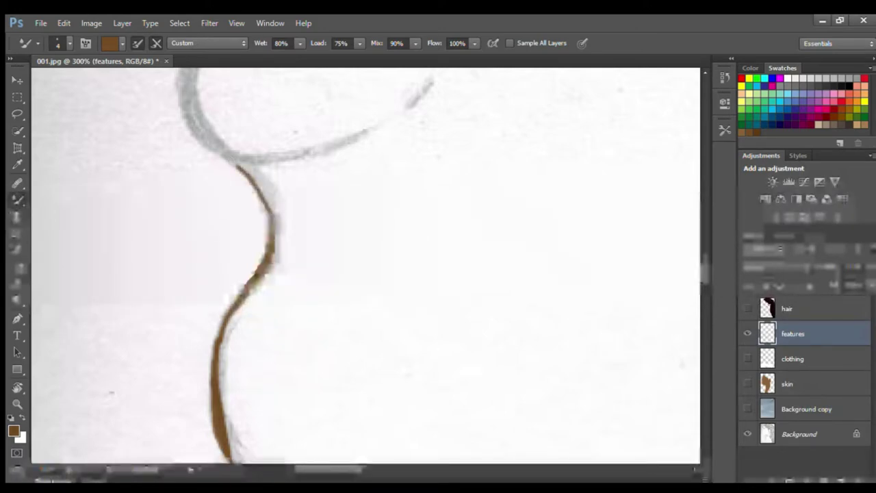
Outline the lower lip in brown, including its front curve, lower edge and the short dash near the mouth corner
scroll(705, 261, "up", 3)
left_click_drag(705, 257, 704, 255)
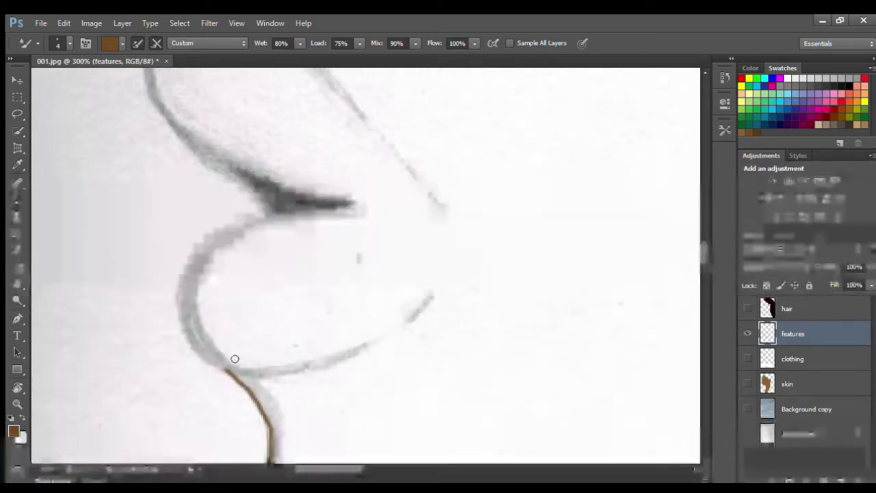
mouse_move(196, 348)
left_mouse_down()
mouse_move(227, 369)
mouse_move(198, 355)
mouse_move(179, 300)
mouse_move(188, 261)
mouse_move(218, 230)
mouse_move(235, 218)
mouse_move(352, 205)
left_mouse_up()
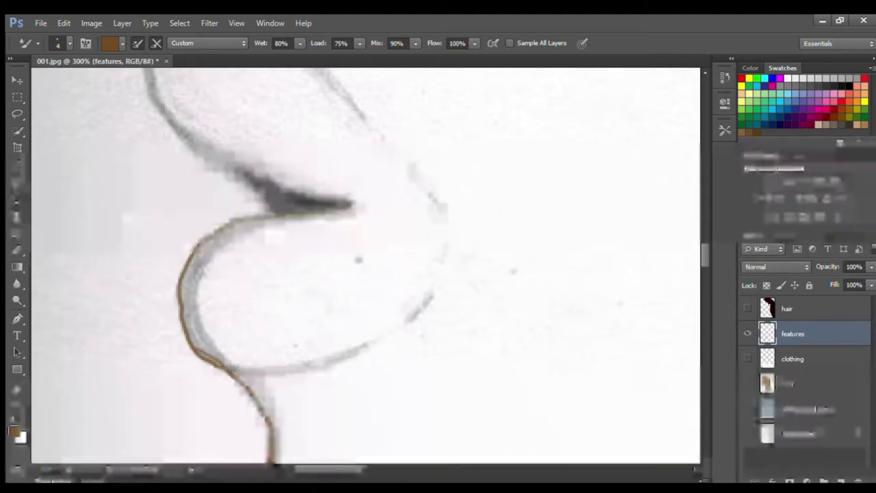
left_click_drag(239, 374, 366, 346)
left_click_drag(407, 321, 431, 297)
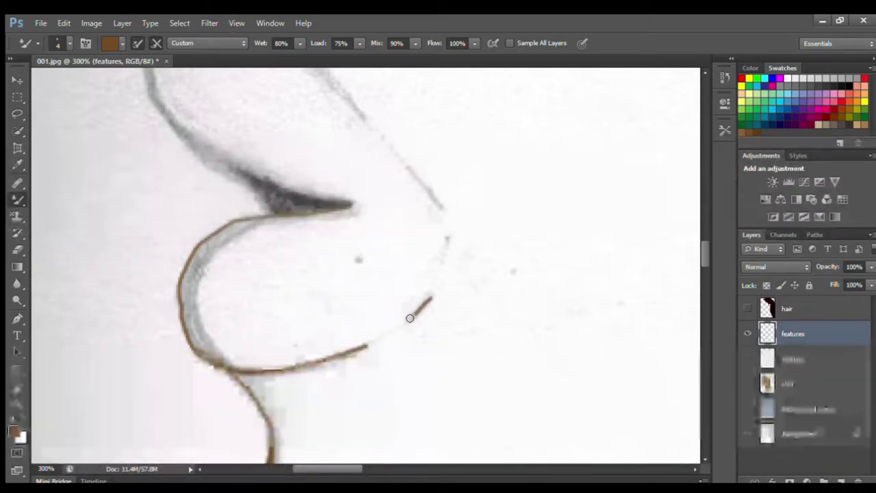
Trace the upper lip's front curve and lower edge in brown, outlining the dark wedge where the lips part
scroll(702, 253, "up", 4)
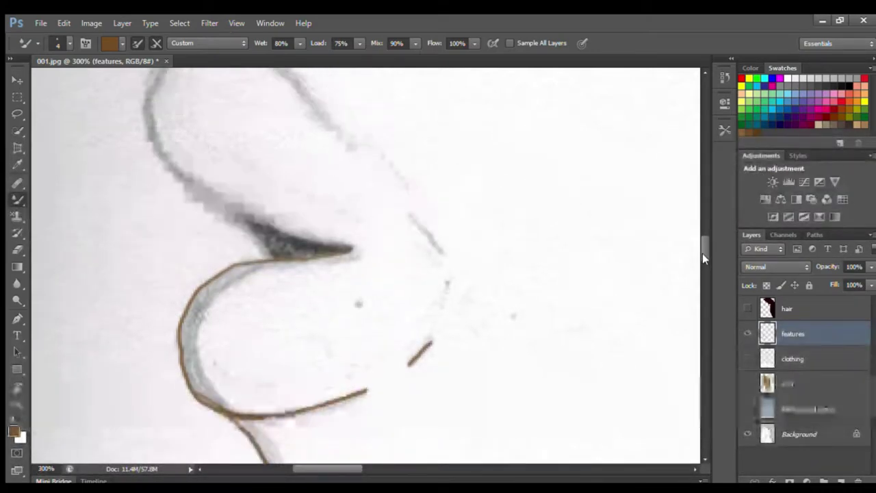
mouse_move(252, 120)
left_mouse_down()
mouse_move(190, 108)
mouse_move(156, 140)
mouse_move(146, 196)
mouse_move(156, 222)
left_mouse_up()
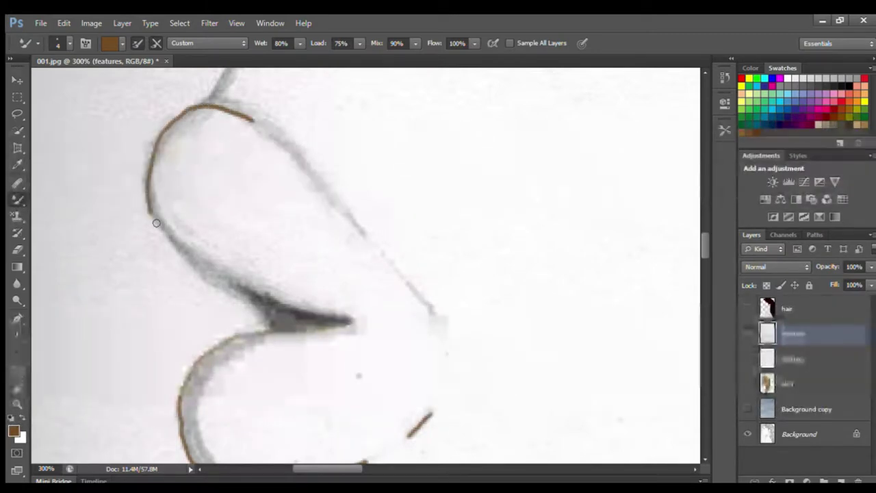
left_click_drag(181, 253, 162, 226)
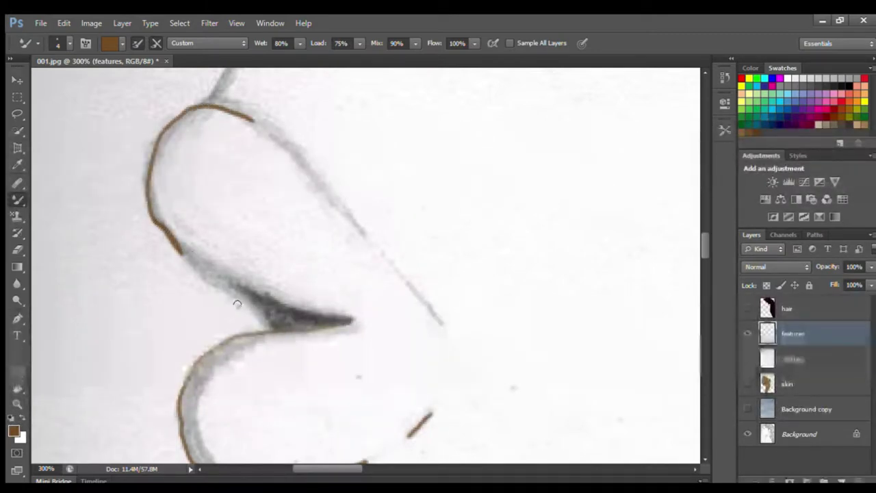
mouse_move(243, 297)
left_mouse_down()
mouse_move(210, 286)
mouse_move(186, 258)
left_mouse_up()
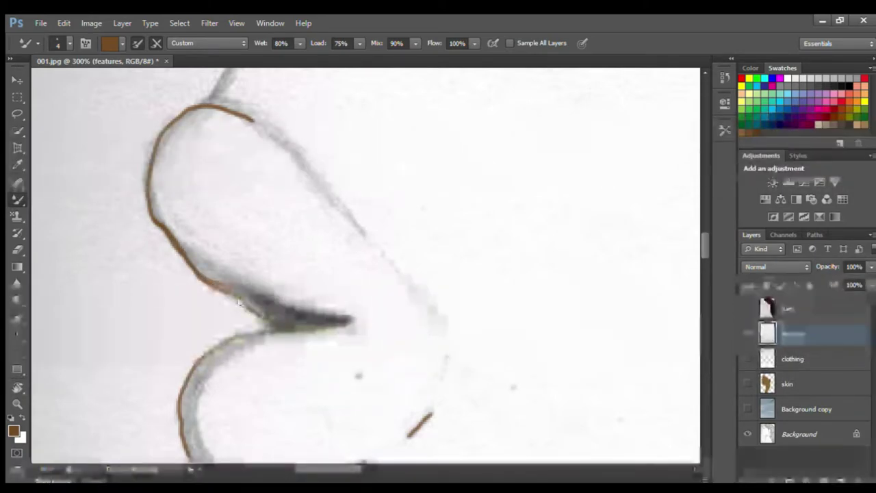
left_click_drag(208, 281, 268, 325)
mouse_move(349, 317)
left_mouse_down()
mouse_move(236, 287)
mouse_move(195, 266)
mouse_move(246, 294)
mouse_move(224, 282)
left_mouse_up()
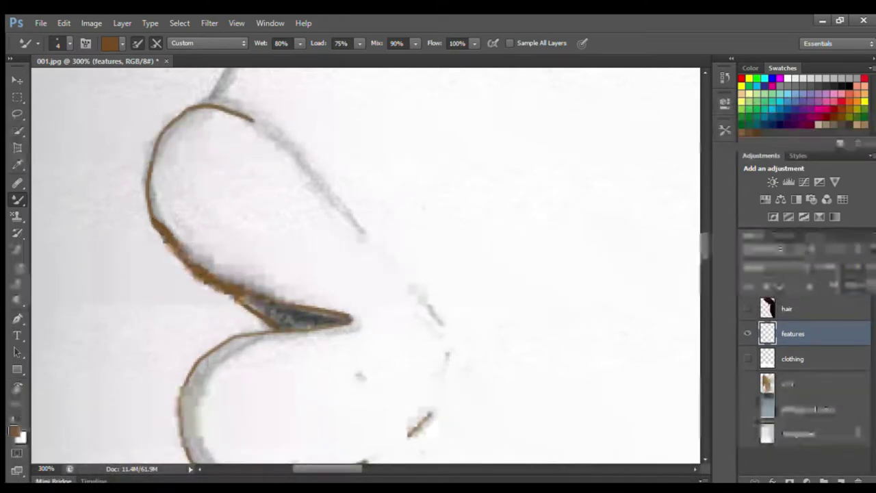
Trace and thicken the upper lip's top edge in brown, adding the separate short line toward the mouth corner
left_click_drag(354, 225, 327, 199)
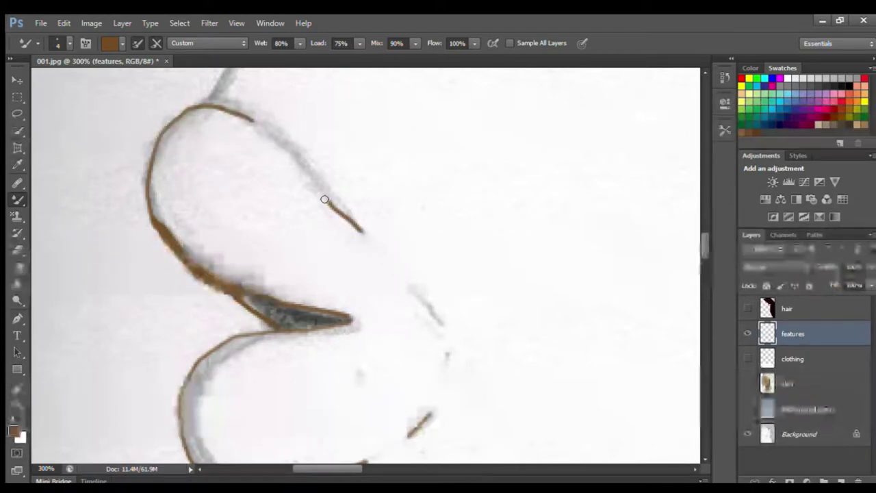
mouse_move(250, 118)
left_mouse_down()
mouse_move(333, 207)
mouse_move(302, 169)
left_mouse_up()
mouse_move(333, 206)
left_mouse_down()
mouse_move(278, 138)
mouse_move(297, 162)
mouse_move(250, 119)
mouse_move(213, 106)
left_mouse_up()
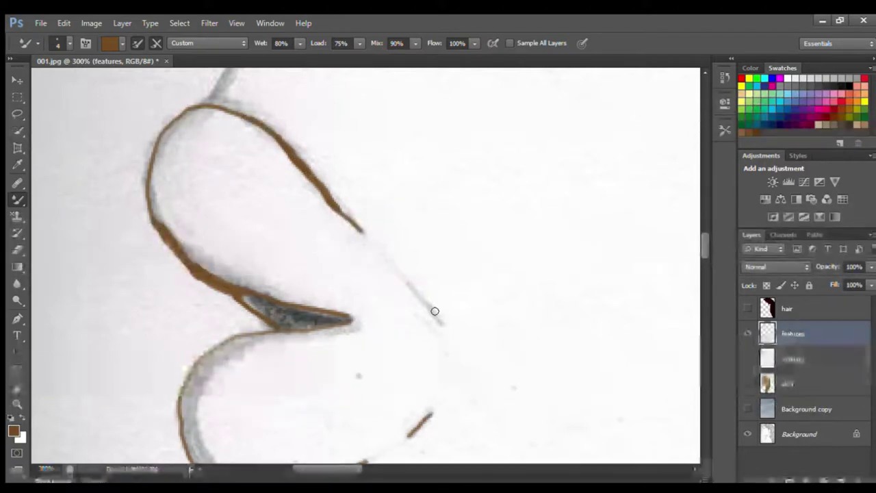
left_click_drag(441, 323, 407, 281)
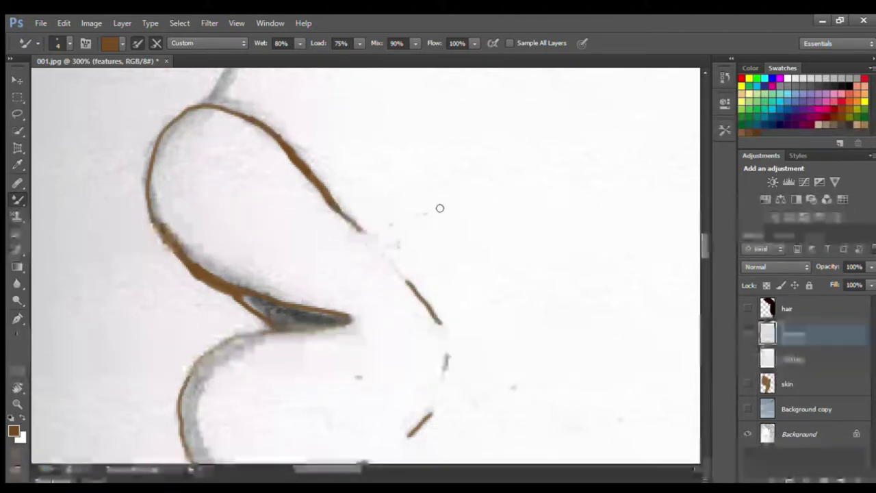
Trace the profile from the upper lip to the base of the nose and thicken the lip's top edge near it
left_click_drag(702, 245, 701, 234)
left_click_drag(199, 275, 226, 244)
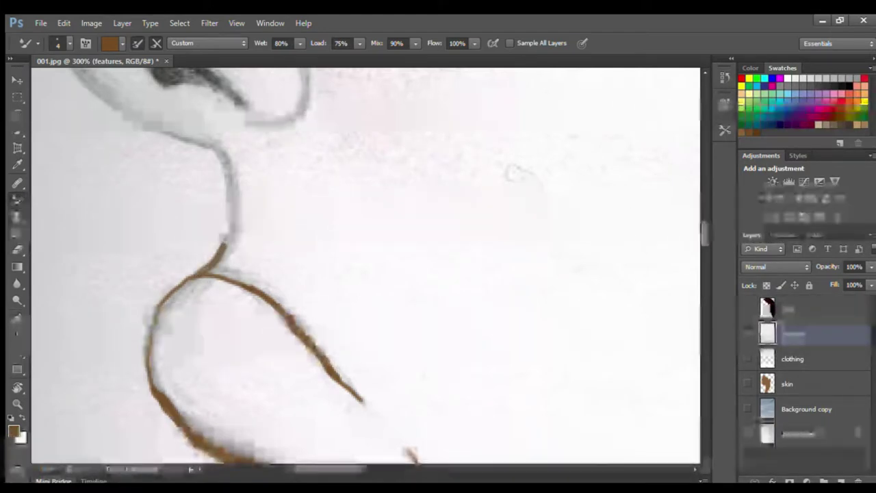
mouse_move(215, 261)
left_mouse_down()
mouse_move(228, 233)
mouse_move(229, 199)
mouse_move(200, 272)
left_mouse_up()
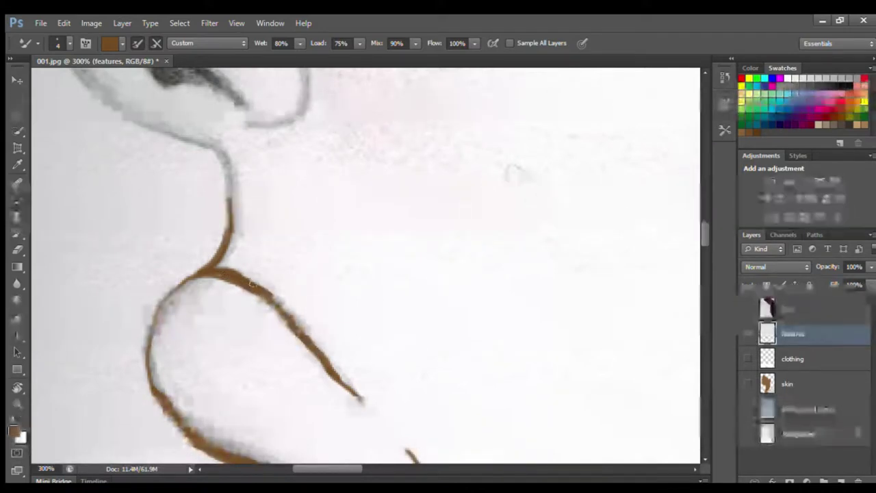
left_click_drag(248, 278, 310, 339)
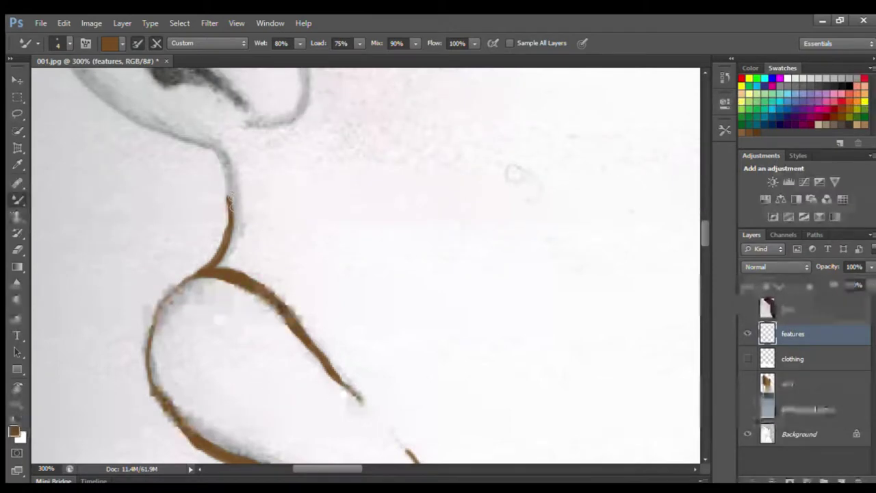
left_click_drag(217, 150, 231, 205)
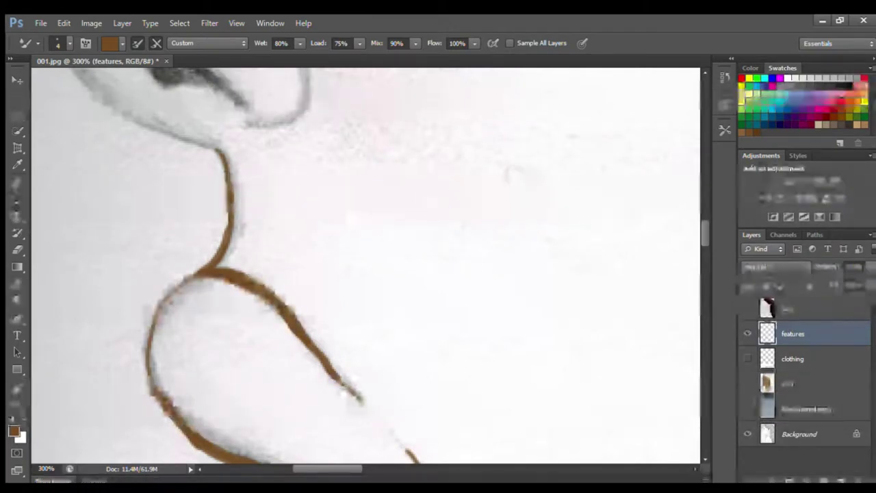
Trace the underside and tip of the nose and the curve of the nostril wing in brown
left_click_drag(702, 231, 703, 219)
mouse_move(186, 318)
left_mouse_down()
mouse_move(125, 295)
mouse_move(81, 250)
mouse_move(96, 271)
mouse_move(60, 233)
mouse_move(41, 193)
mouse_move(42, 142)
mouse_move(58, 108)
mouse_move(104, 67)
left_mouse_up()
mouse_move(247, 299)
left_mouse_down()
mouse_move(290, 295)
mouse_move(305, 280)
mouse_move(303, 241)
mouse_move(284, 201)
left_mouse_up()
Trace the nose bridge in brown from the tip up past eyelash level, cleaning the overlapping stroke with the Eraser
scroll(283, 201, "up", 5)
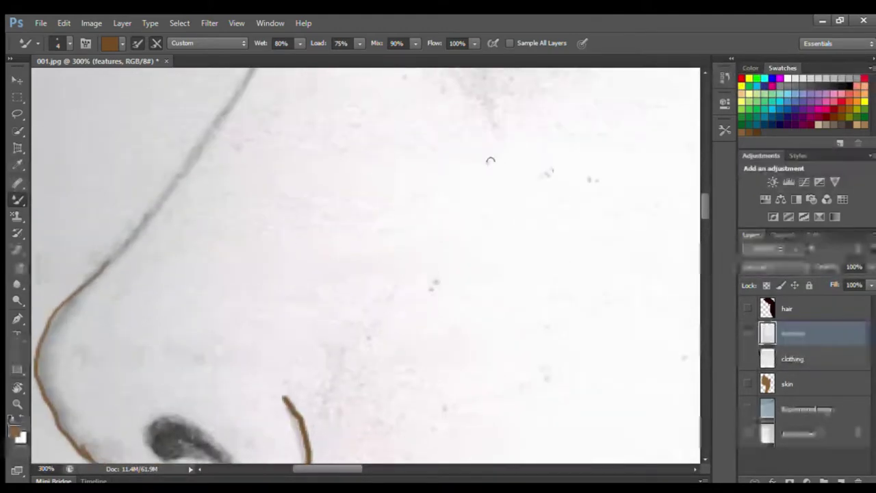
left_click_drag(104, 265, 148, 221)
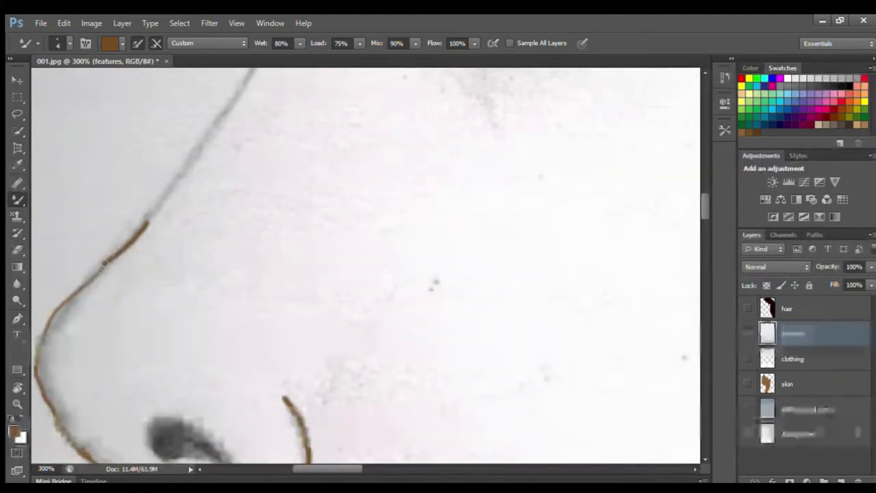
left_click_drag(174, 178, 145, 229)
scroll(622, 212, "up", 4)
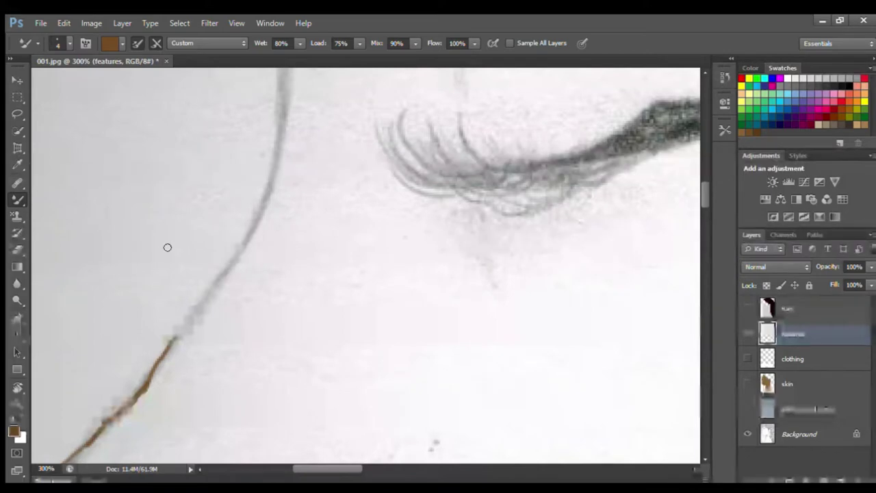
mouse_move(196, 305)
left_mouse_down()
mouse_move(171, 343)
mouse_move(211, 291)
mouse_move(266, 185)
left_mouse_up()
left_click_drag(704, 195, 705, 184)
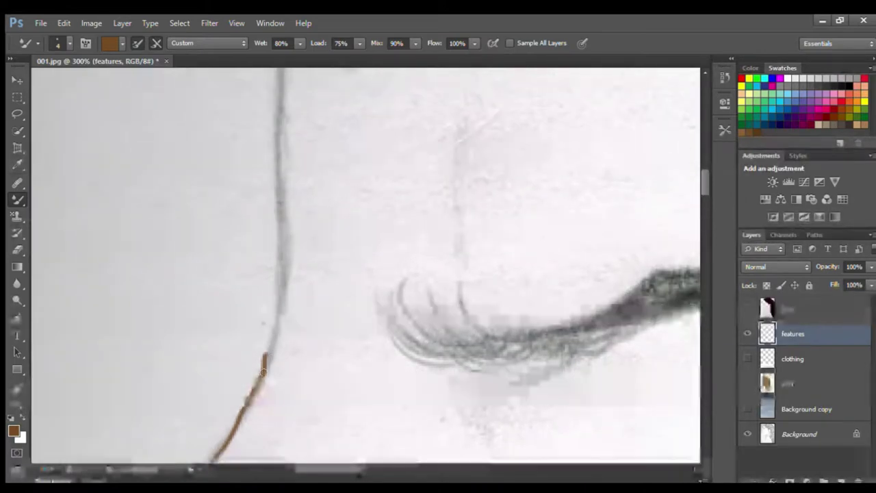
mouse_move(267, 361)
left_mouse_down()
mouse_move(283, 306)
mouse_move(285, 242)
left_mouse_up()
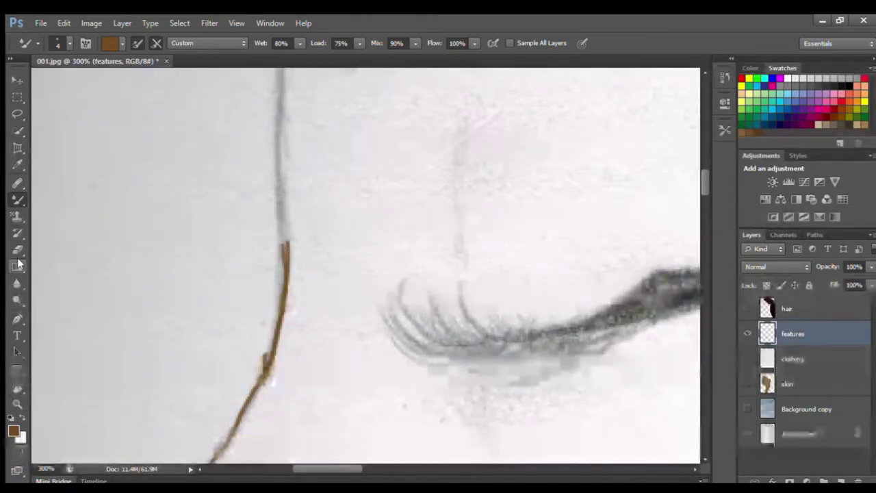
key("e")
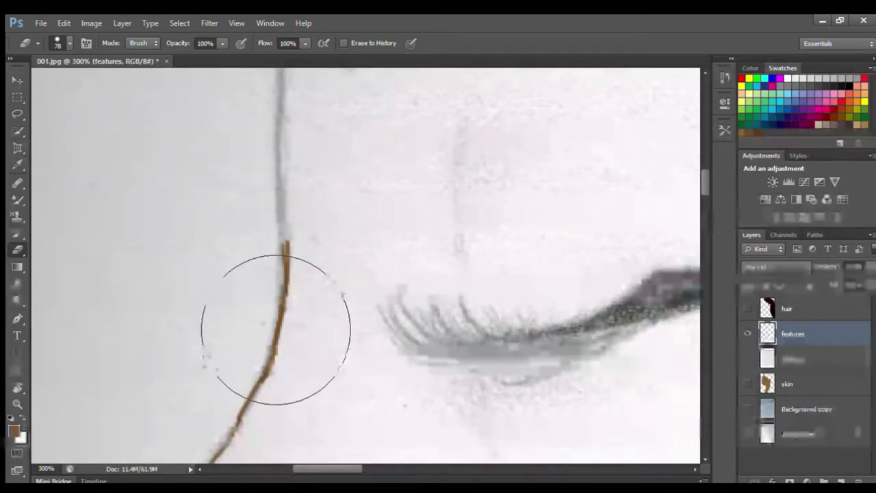
key("b")
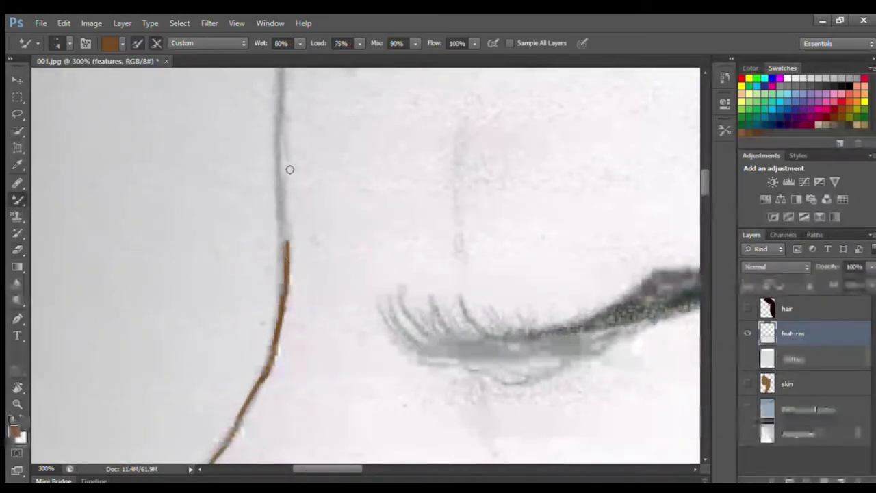
Trace the profile in brown from above the nose bridge up past the front end of the eyebrow
left_click_drag(280, 190, 283, 262)
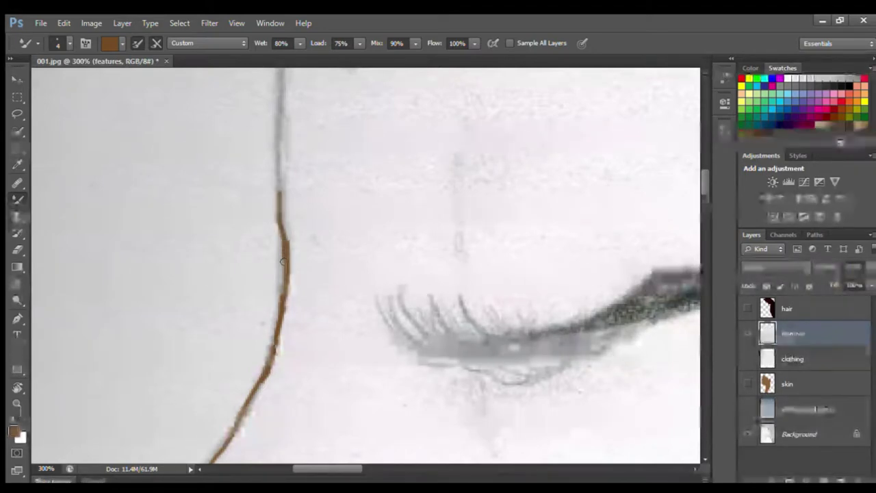
left_click_drag(277, 156, 280, 205)
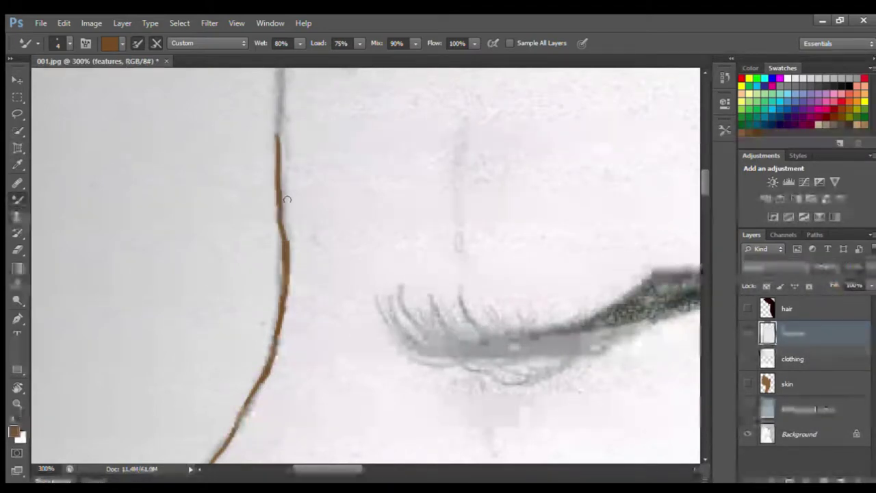
left_click_drag(705, 188, 707, 175)
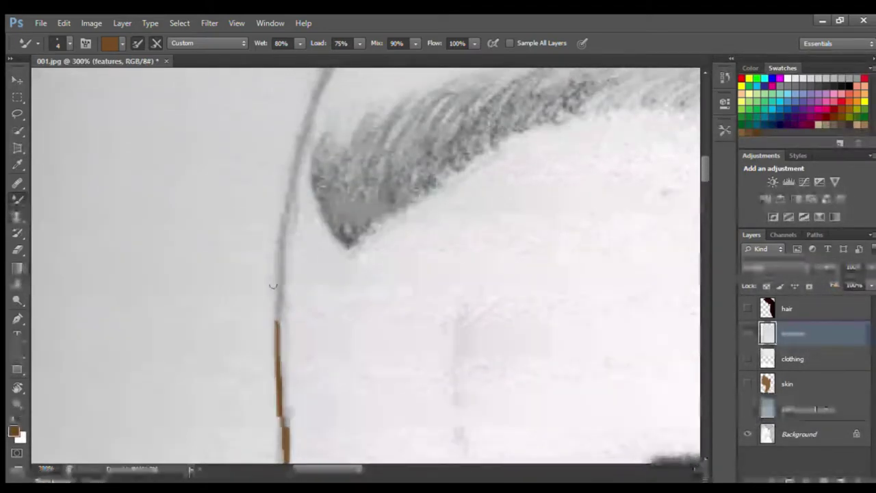
left_click_drag(278, 316, 283, 218)
left_click_drag(281, 271, 279, 288)
left_click_drag(292, 176, 280, 268)
left_click_drag(304, 128, 297, 168)
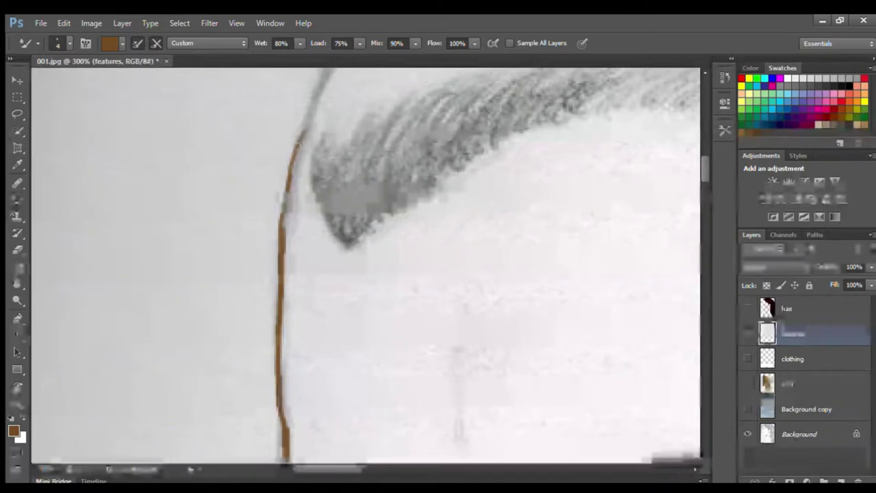
left_click_drag(297, 145, 326, 74)
Trace the forehead contour in brown from above the eyebrow up to the hairline
left_click_drag(706, 171, 707, 154)
left_click_drag(332, 302, 371, 205)
left_click_drag(328, 305, 357, 245)
left_click_drag(375, 202, 393, 162)
left_click_drag(416, 121, 383, 187)
left_click_drag(435, 80, 388, 169)
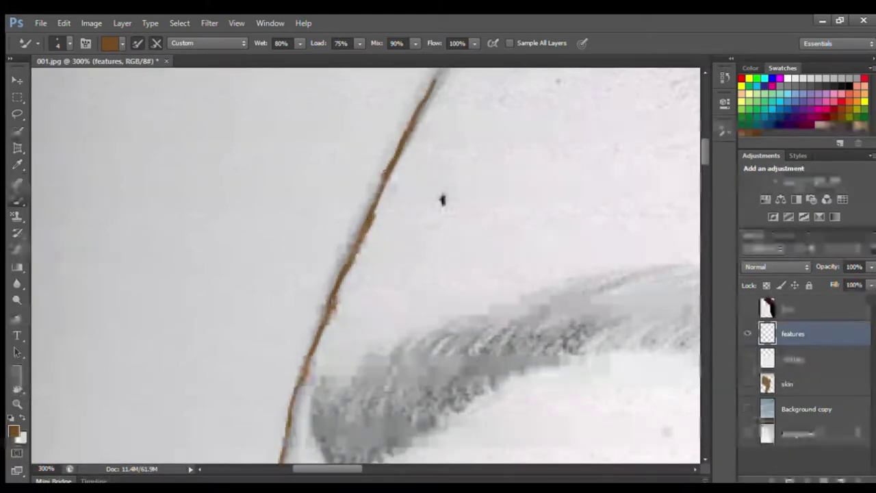
scroll(647, 155, "up", 5)
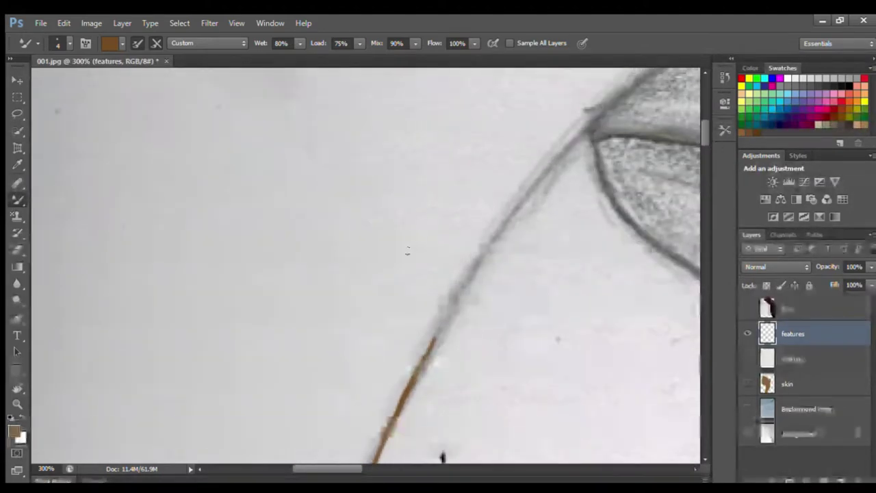
left_click_drag(455, 299, 421, 363)
mouse_move(478, 264)
left_mouse_down()
mouse_move(462, 285)
mouse_move(508, 224)
mouse_move(481, 262)
mouse_move(495, 216)
mouse_move(509, 221)
mouse_move(591, 130)
left_mouse_up()
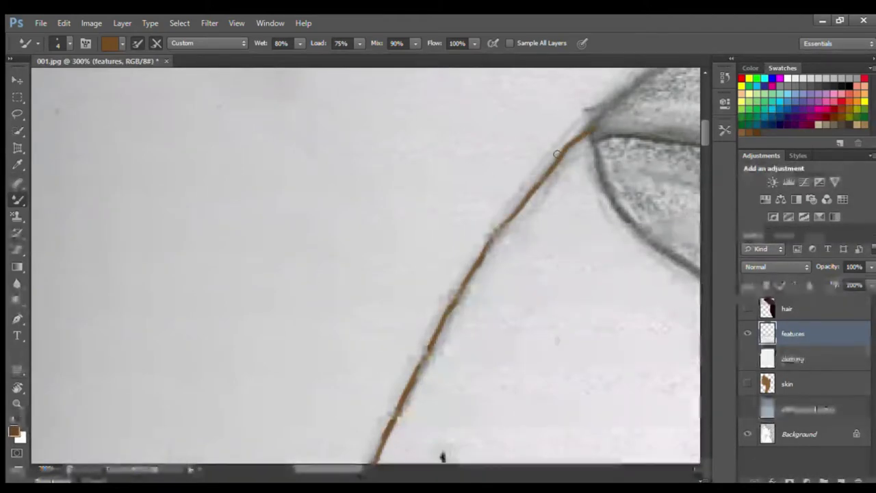
Outline the nostril opening in a darker brown and fill it in completely
left_click_drag(703, 137, 698, 226)
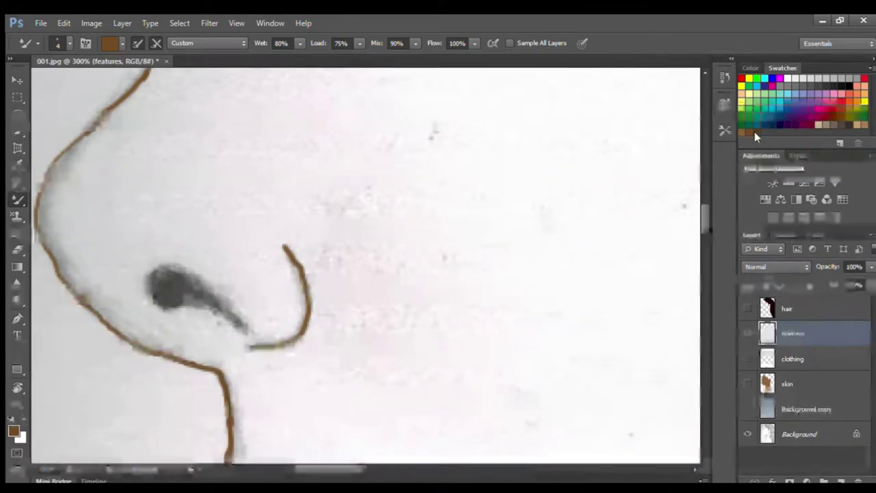
mouse_move(152, 279)
left_mouse_down()
mouse_move(164, 267)
mouse_move(186, 271)
mouse_move(245, 328)
left_mouse_up()
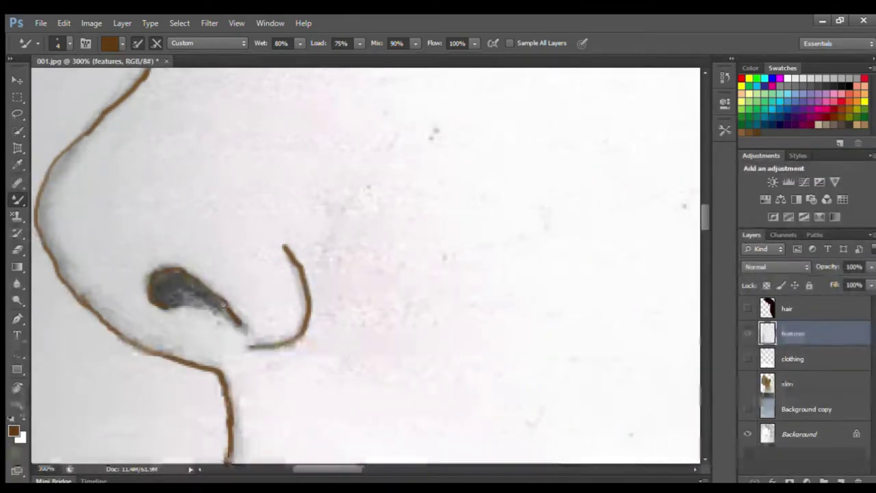
mouse_move(150, 296)
left_mouse_down()
mouse_move(166, 308)
mouse_move(198, 303)
mouse_move(241, 326)
mouse_move(223, 308)
mouse_move(171, 301)
mouse_move(195, 290)
mouse_move(185, 293)
mouse_move(194, 279)
mouse_move(229, 303)
left_mouse_up()
mouse_move(184, 278)
left_mouse_down()
mouse_move(156, 302)
mouse_move(156, 285)
mouse_move(165, 302)
mouse_move(171, 298)
mouse_move(216, 253)
mouse_move(194, 307)
mouse_move(191, 286)
mouse_move(178, 293)
mouse_move(179, 276)
mouse_move(171, 289)
mouse_move(161, 276)
mouse_move(158, 285)
mouse_move(163, 294)
mouse_move(173, 286)
mouse_move(225, 306)
mouse_move(188, 276)
mouse_move(200, 283)
mouse_move(176, 283)
mouse_move(155, 297)
left_mouse_up()
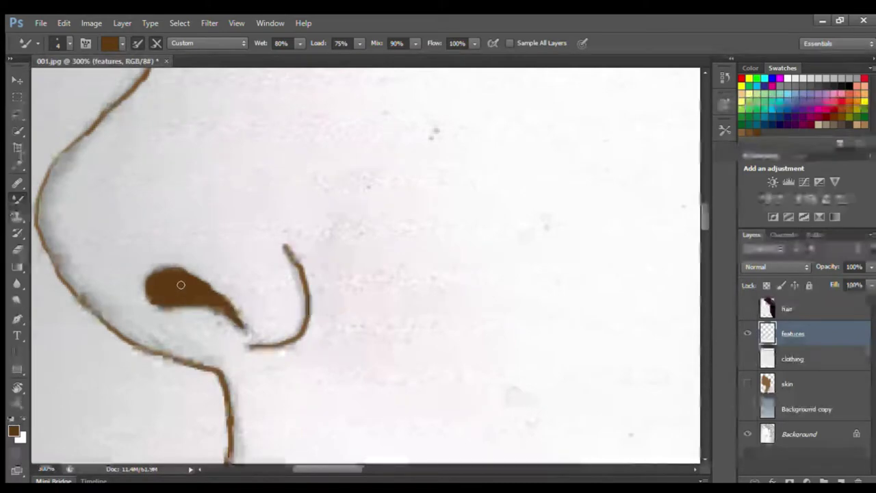
Sample the lighter brown from the lip line and thicken the front contour of the lower lip over its pencil shading
left_click_drag(701, 214, 700, 252)
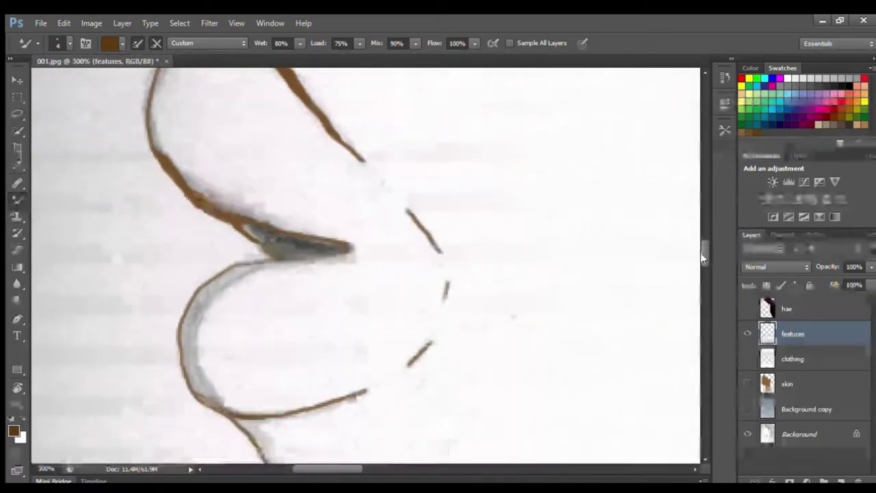
left_click(20, 165)
left_click(231, 187)
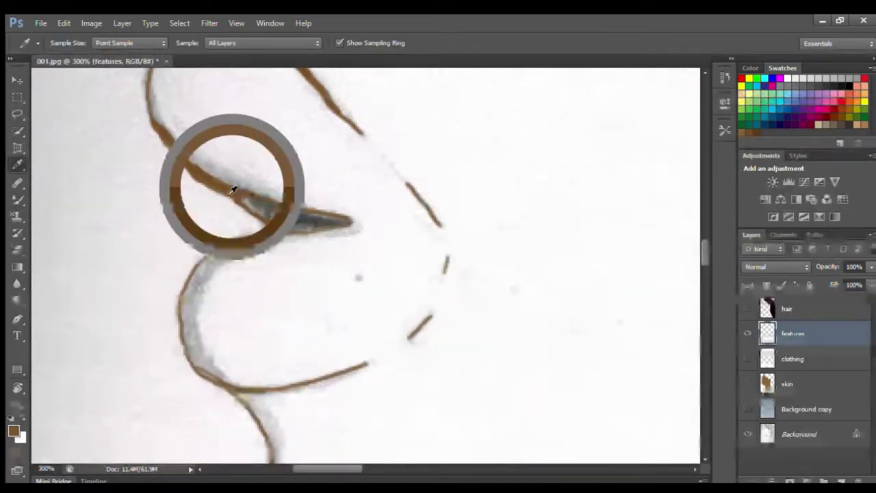
key("b")
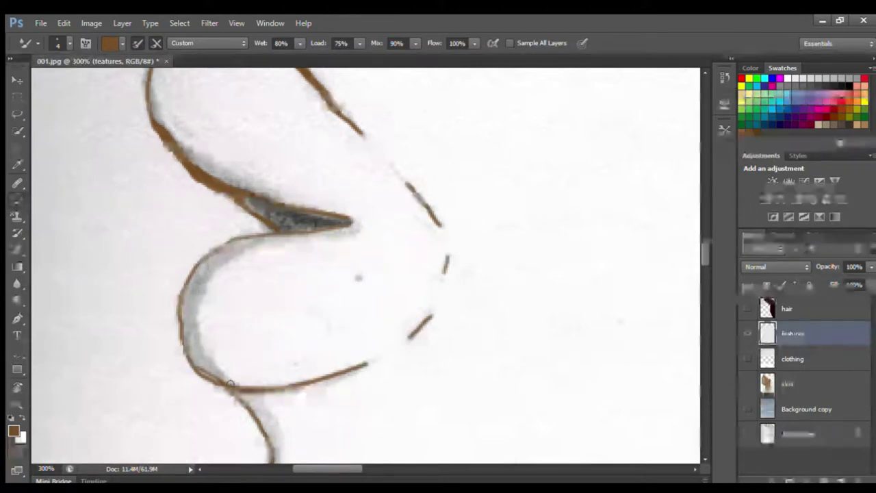
left_click_drag(229, 388, 202, 348)
mouse_move(194, 307)
left_mouse_down()
mouse_move(211, 266)
mouse_move(234, 244)
mouse_move(288, 234)
left_mouse_up()
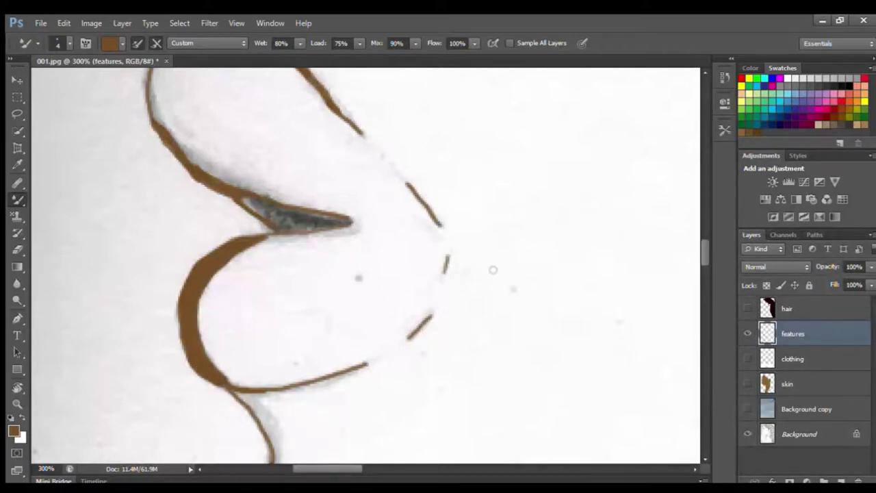
Thicken the upper lip's lower contour in brown and reduce the brush size to 1
scroll(704, 249, "up", 5)
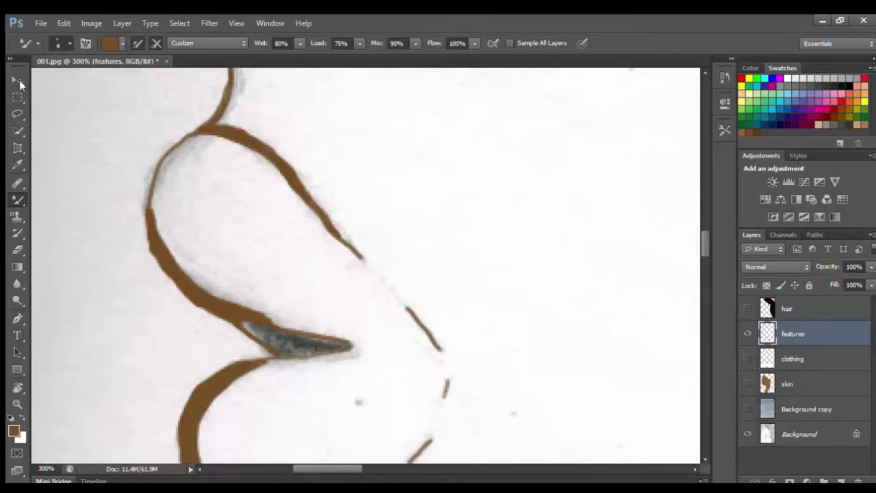
key("bracketleft")
key("bracketleft")
key("bracketleft")
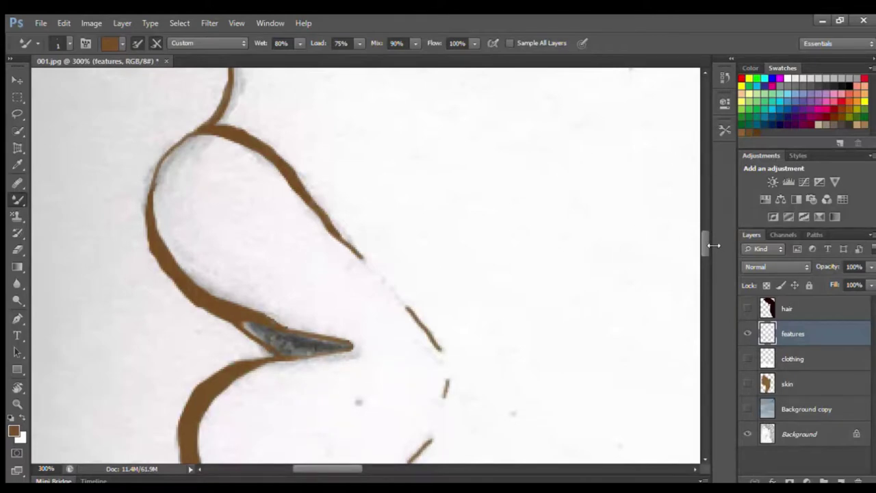
Fill the gap between the lips with black at brush size 2, and retouch its lower edge in sampled brown
scroll(705, 248, "down", 5)
scroll(704, 249, "up", 2)
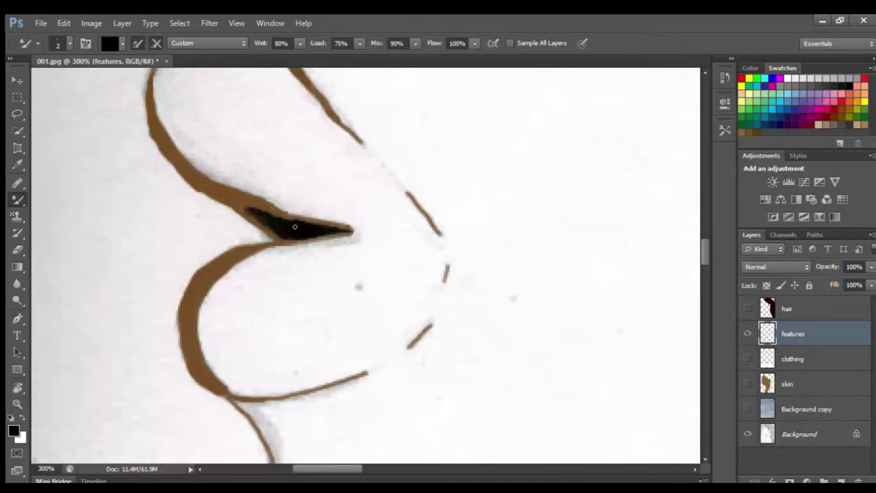
left_click(219, 268, "alt")
left_click_drag(287, 240, 334, 232)
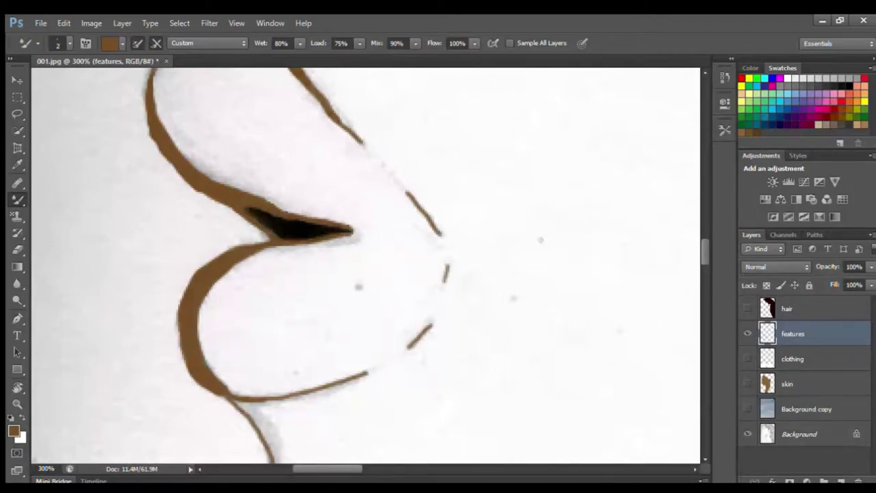
Smooth and thicken the brown jawline from beneath the chin back to where it meets the neck line
left_click_drag(700, 254, 706, 288)
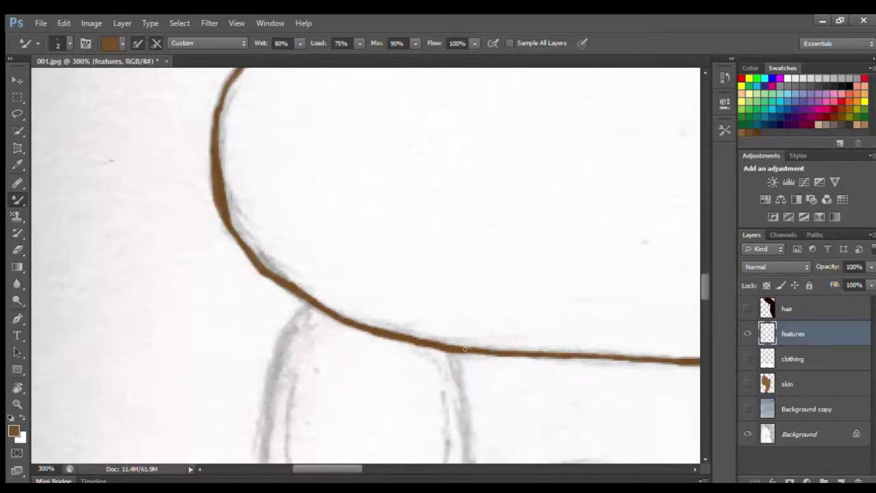
left_click_drag(582, 354, 502, 352)
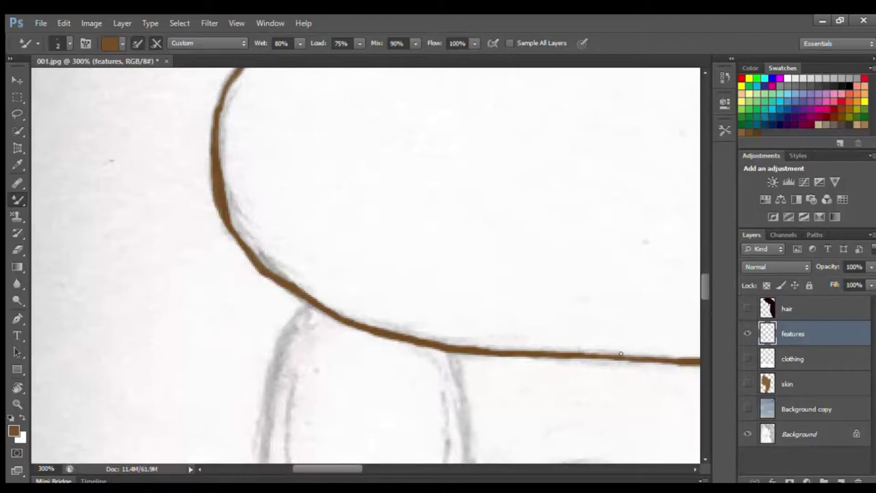
left_click_drag(678, 360, 608, 355)
mouse_move(706, 288)
left_mouse_down()
mouse_move(705, 313)
mouse_move(706, 294)
left_mouse_up()
left_click_drag(355, 470, 419, 460)
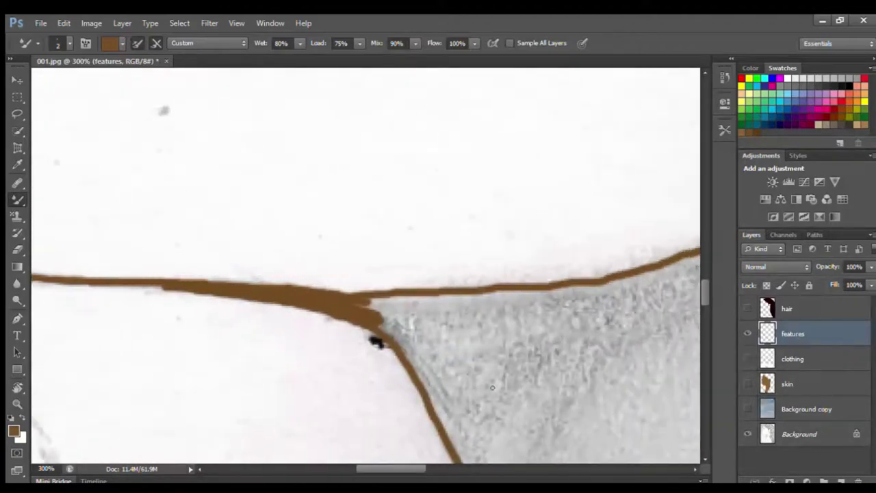
left_click_drag(146, 284, 113, 280)
left_click_drag(366, 290, 291, 288)
Trace the back edge of the neck in brown upward along the border of the hair
left_click_drag(394, 468, 494, 469)
mouse_move(704, 289)
left_mouse_down()
mouse_move(699, 342)
mouse_move(700, 334)
left_mouse_up()
left_click_drag(486, 225, 506, 308)
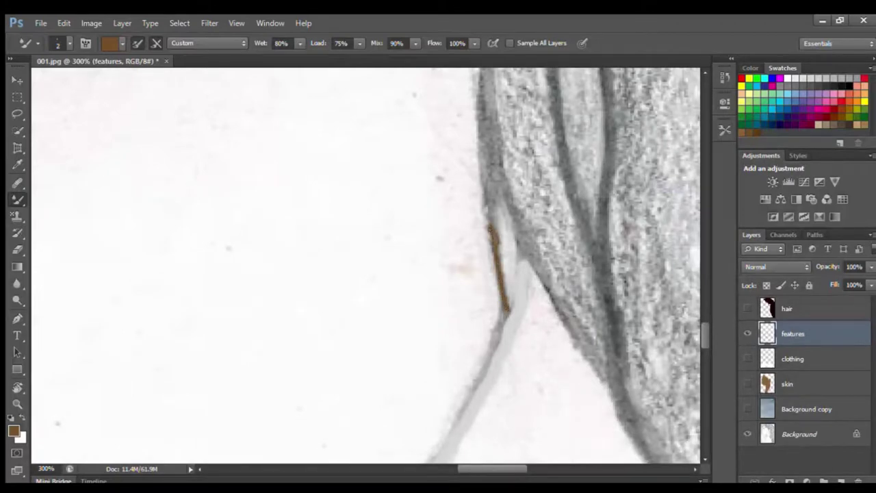
left_click_drag(485, 205, 478, 161)
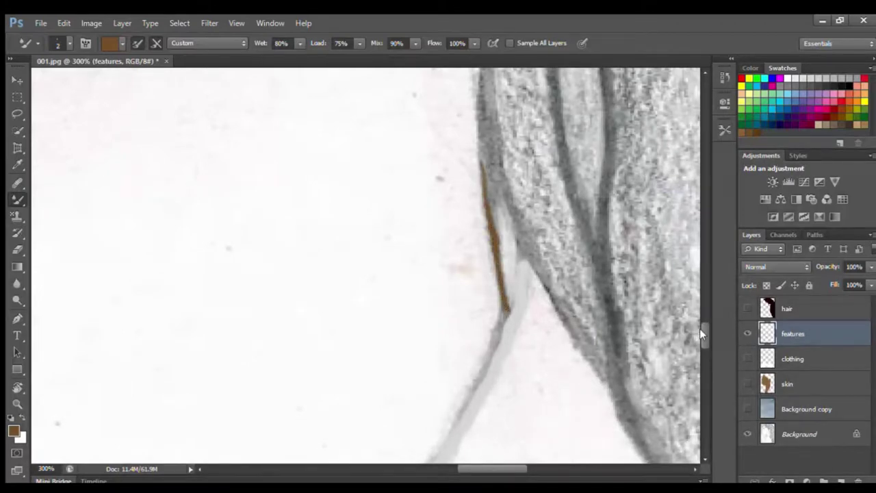
left_click_drag(700, 334, 700, 320)
mouse_move(480, 373)
left_mouse_down()
mouse_move(476, 326)
mouse_move(484, 382)
left_mouse_up()
left_click_drag(478, 318, 485, 180)
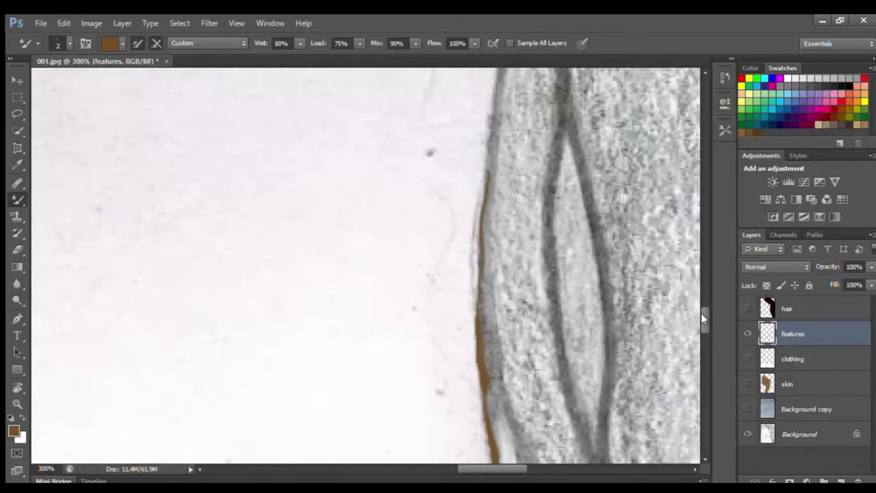
left_click_drag(703, 316, 703, 302)
left_click_drag(482, 438, 506, 250)
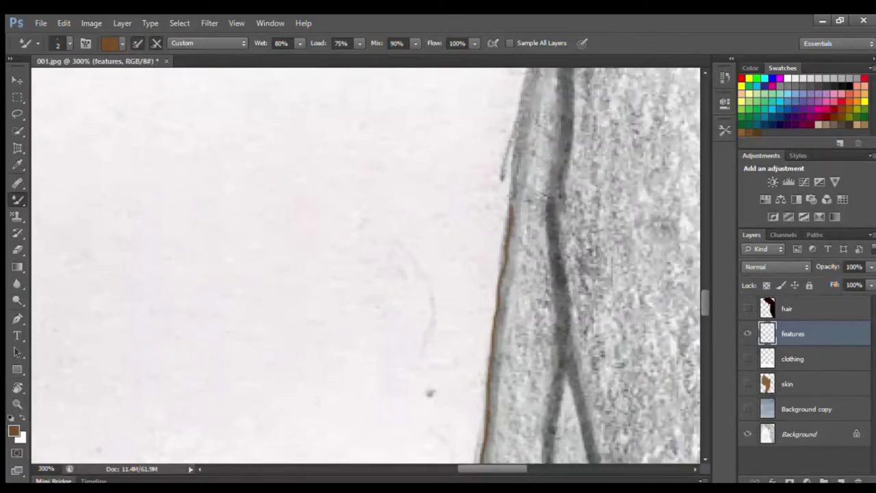
Trace the earlobe's inner curve, the short line beside it and the lobe's lower edge along the hair in brown
left_click_drag(700, 305, 718, 299)
left_click_drag(517, 470, 488, 469)
left_click_drag(703, 286, 716, 230)
left_click_drag(487, 469, 507, 467)
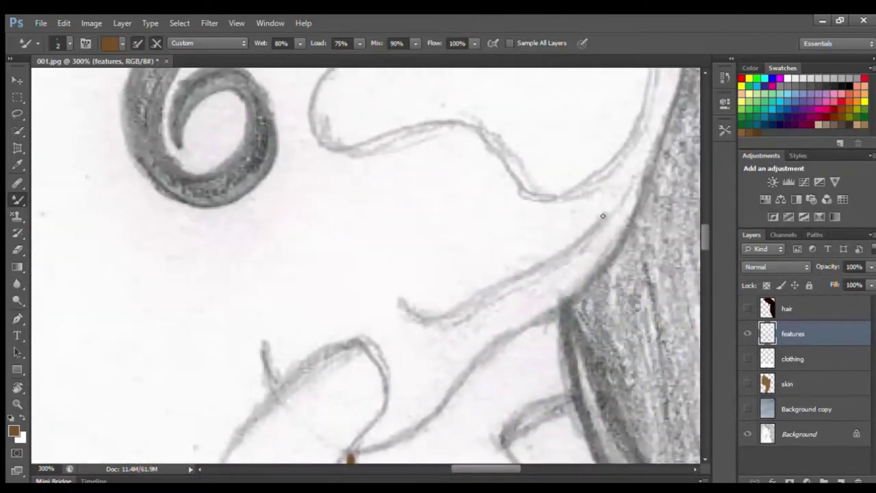
mouse_move(590, 229)
left_mouse_down()
mouse_move(432, 316)
mouse_move(409, 313)
mouse_move(400, 299)
left_mouse_up()
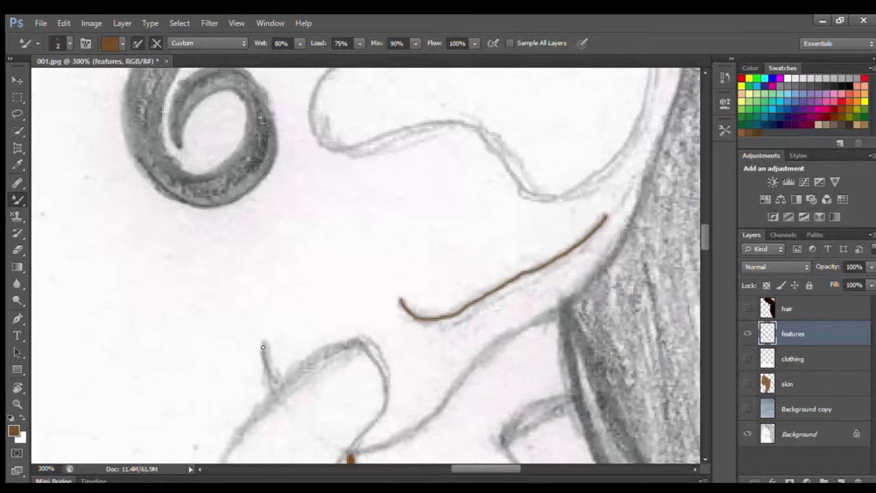
left_click_drag(261, 347, 270, 390)
mouse_move(350, 452)
left_mouse_down()
mouse_move(433, 413)
mouse_move(468, 387)
mouse_move(454, 389)
mouse_move(498, 345)
mouse_move(565, 303)
left_mouse_up()
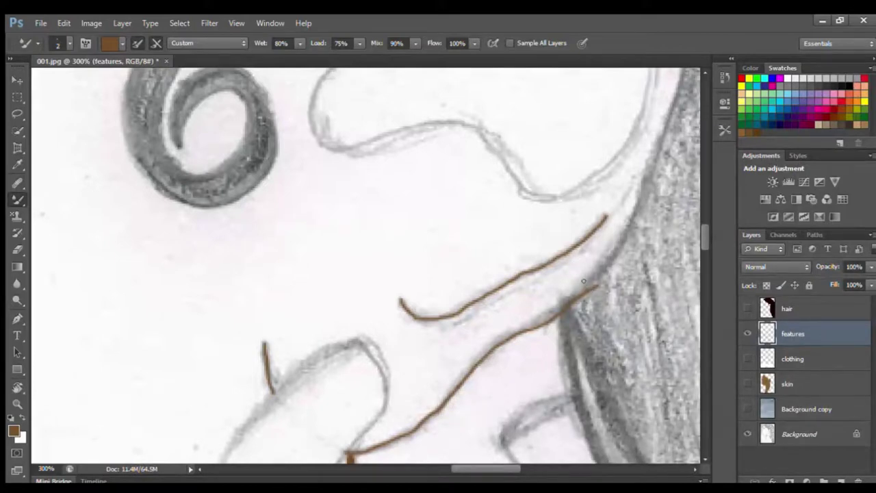
left_click_drag(605, 267, 643, 201)
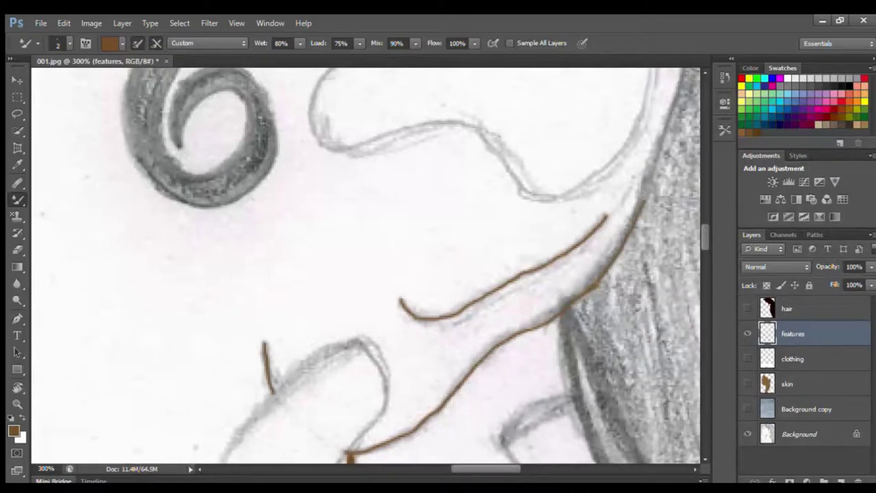
Trace the ear's outer rim in brown from the lobe up along the hair and over the top to the front
left_click_drag(705, 234, 708, 223)
left_click_drag(488, 470, 511, 470)
left_click_drag(453, 319, 473, 246)
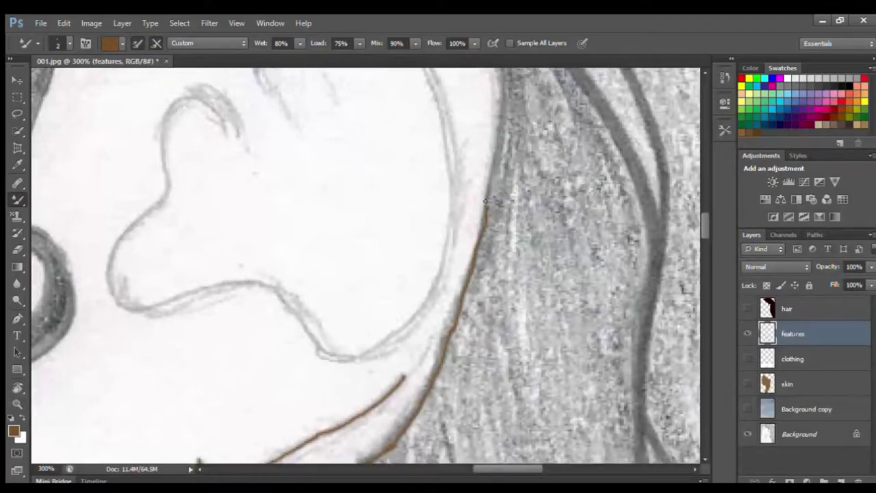
left_click_drag(705, 223, 708, 212)
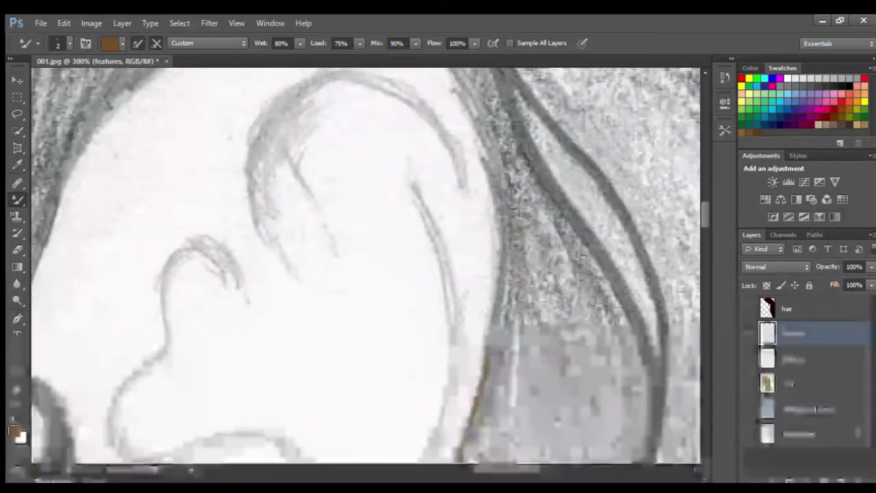
left_click_drag(489, 339, 504, 236)
left_click_drag(703, 213, 705, 204)
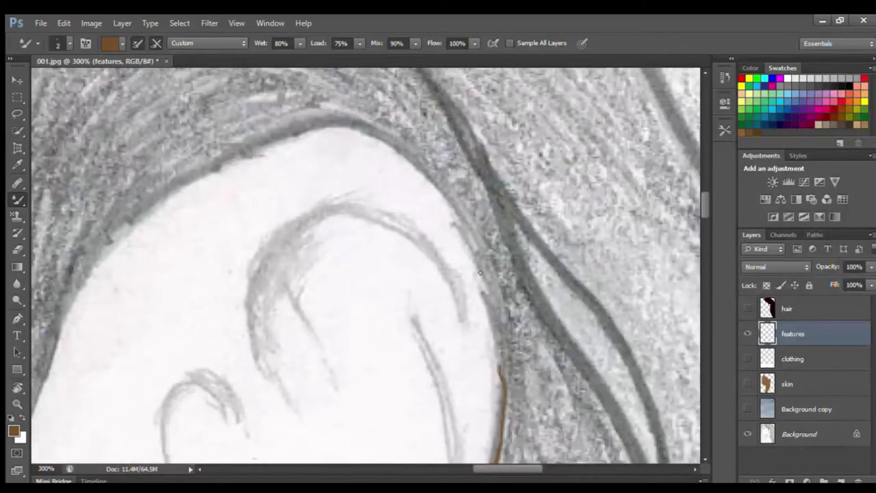
mouse_move(499, 364)
left_mouse_down()
mouse_move(489, 270)
mouse_move(440, 192)
left_mouse_up()
mouse_move(67, 299)
left_mouse_down()
mouse_move(137, 217)
mouse_move(273, 141)
mouse_move(327, 129)
mouse_move(367, 136)
mouse_move(425, 178)
left_mouse_up()
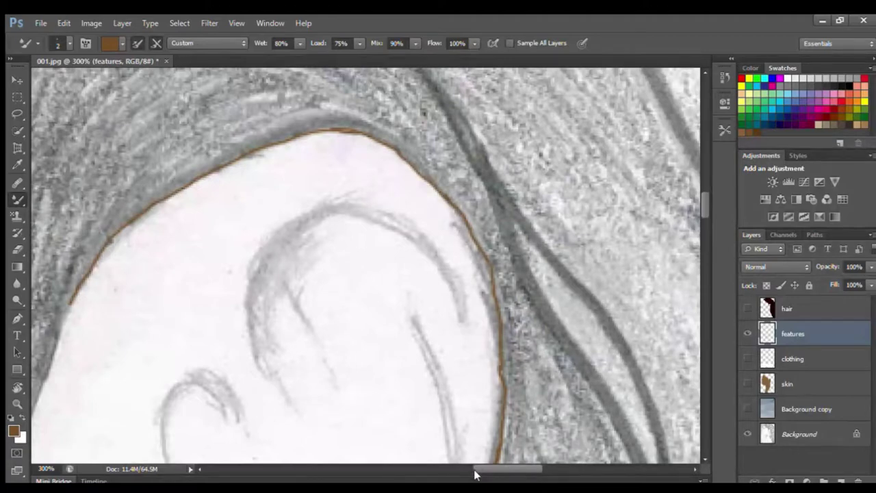
Trace the ear's inner contour in brown from the small front arch around the notch and up the inner rim, and fill the arch
left_click_drag(474, 470, 459, 470)
scroll(686, 205, "down", 5)
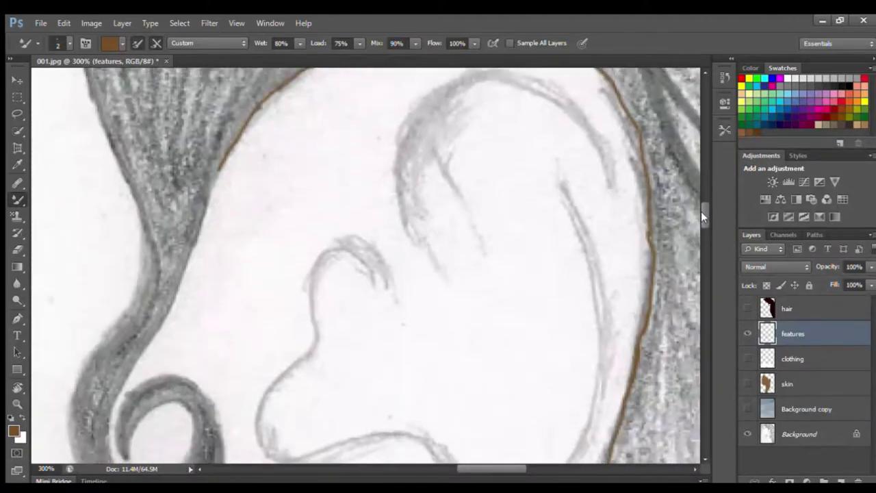
mouse_move(309, 214)
left_mouse_down()
mouse_move(315, 261)
mouse_move(261, 318)
left_mouse_up()
mouse_move(312, 233)
left_mouse_down()
mouse_move(319, 182)
mouse_move(333, 173)
mouse_move(328, 179)
mouse_move(348, 179)
mouse_move(368, 208)
left_mouse_up()
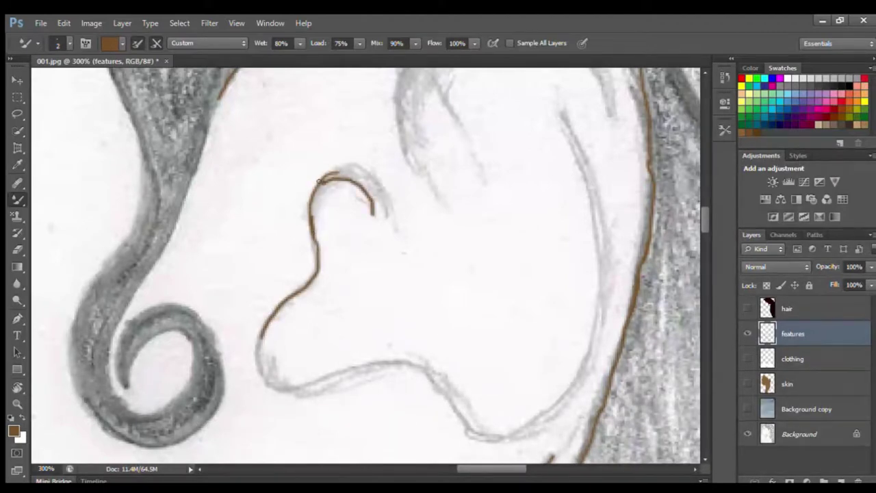
mouse_move(256, 351)
left_mouse_down()
mouse_move(280, 388)
mouse_move(306, 386)
mouse_move(253, 355)
mouse_move(274, 381)
left_mouse_up()
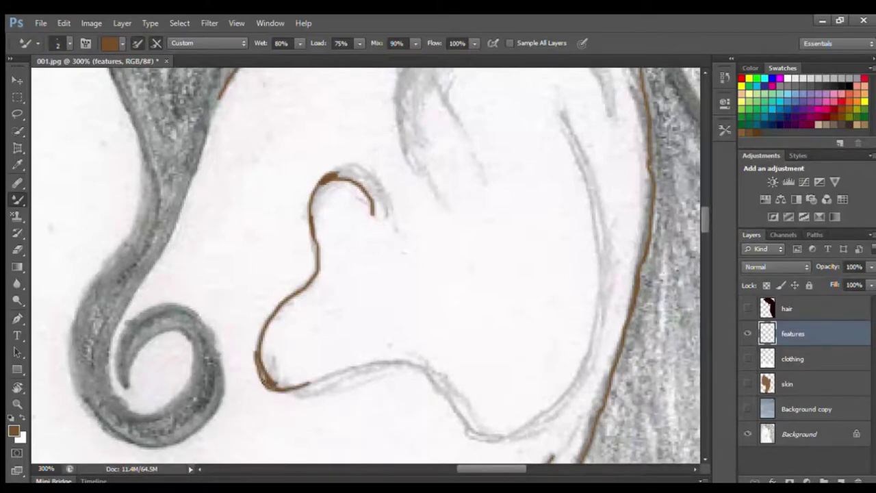
mouse_move(312, 380)
left_mouse_down()
mouse_move(369, 364)
mouse_move(416, 364)
mouse_move(448, 407)
mouse_move(496, 435)
mouse_move(545, 414)
mouse_move(583, 361)
mouse_move(605, 293)
left_mouse_up()
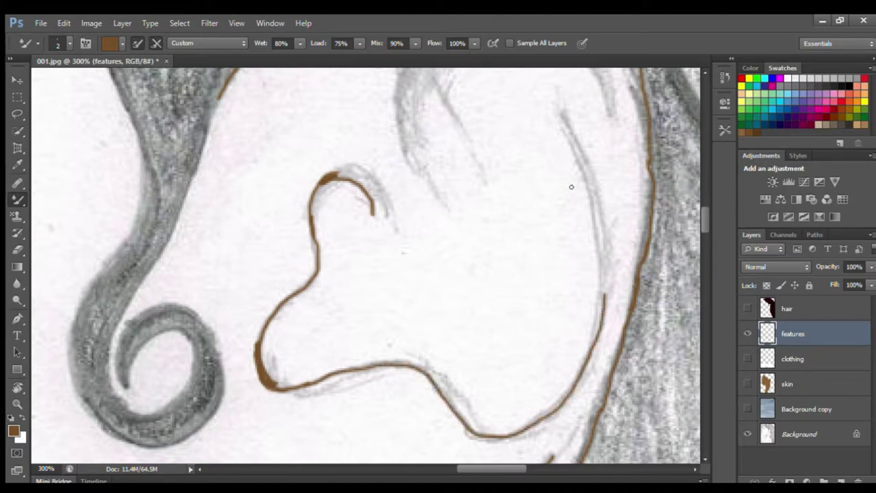
left_click_drag(595, 217, 605, 301)
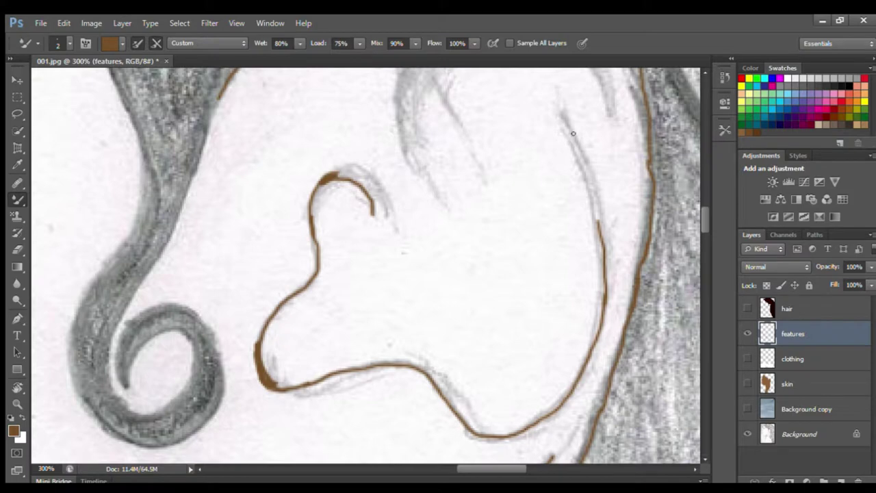
left_click_drag(570, 145, 594, 221)
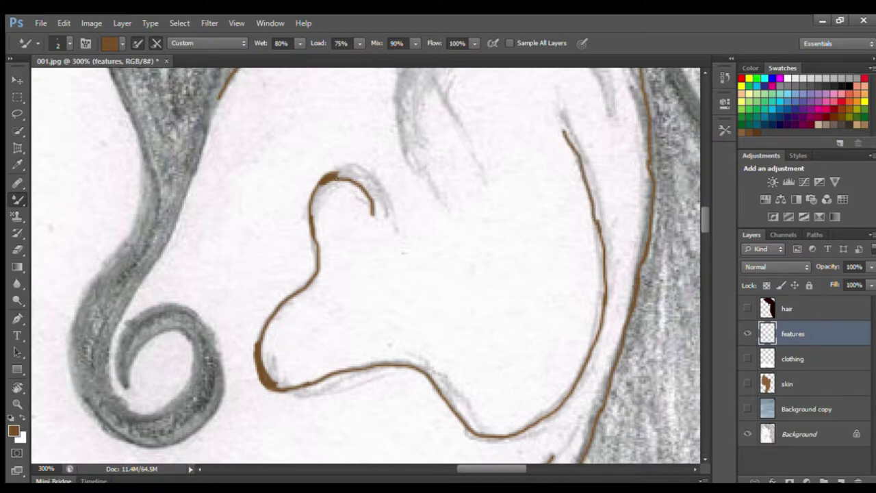
mouse_move(375, 194)
left_mouse_down()
mouse_move(323, 174)
mouse_move(334, 162)
mouse_move(358, 164)
mouse_move(374, 182)
mouse_move(363, 172)
mouse_move(370, 184)
mouse_move(330, 171)
mouse_move(362, 167)
mouse_move(337, 165)
mouse_move(350, 161)
mouse_move(314, 197)
left_mouse_up()
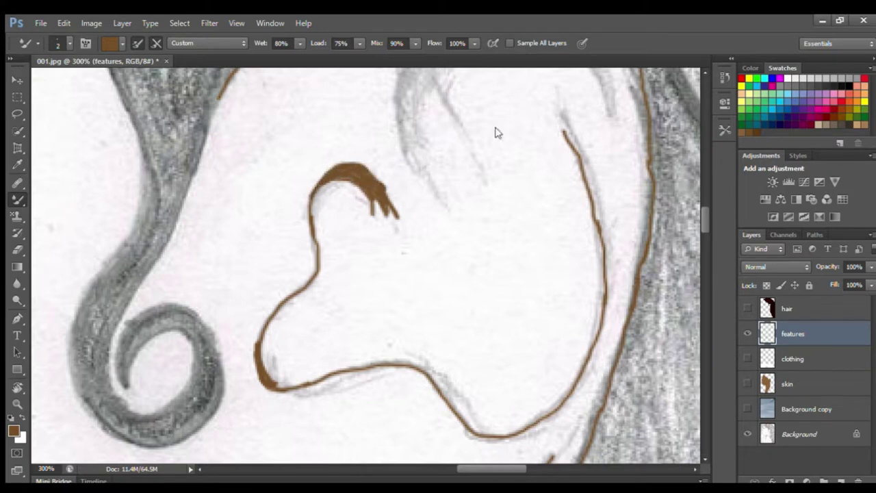
Outline the ear's upper inner fold in brown and fill the narrow band from its peak to its back tip
left_click_drag(700, 224, 691, 208)
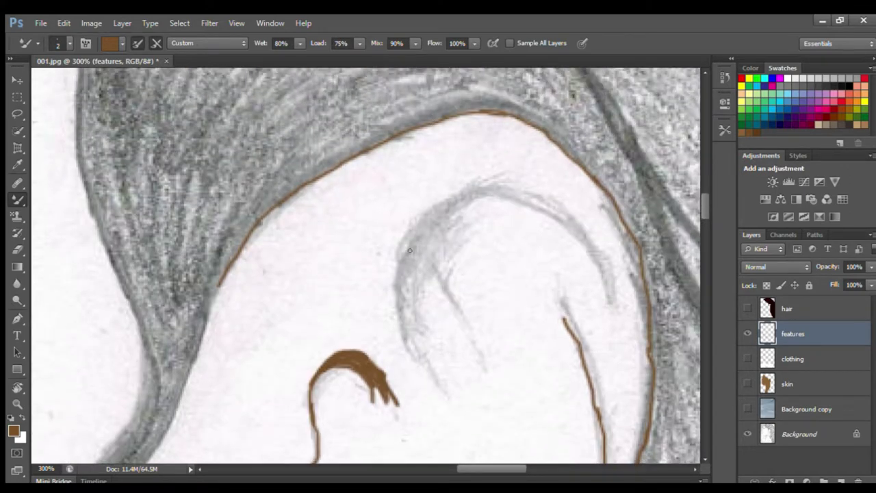
mouse_move(395, 311)
left_mouse_down()
mouse_move(410, 231)
mouse_move(425, 211)
mouse_move(476, 183)
mouse_move(547, 199)
mouse_move(568, 216)
mouse_move(600, 257)
mouse_move(612, 301)
left_mouse_up()
mouse_move(449, 216)
left_mouse_down()
mouse_move(460, 206)
mouse_move(508, 198)
mouse_move(554, 216)
mouse_move(587, 251)
mouse_move(609, 301)
mouse_move(591, 256)
left_mouse_up()
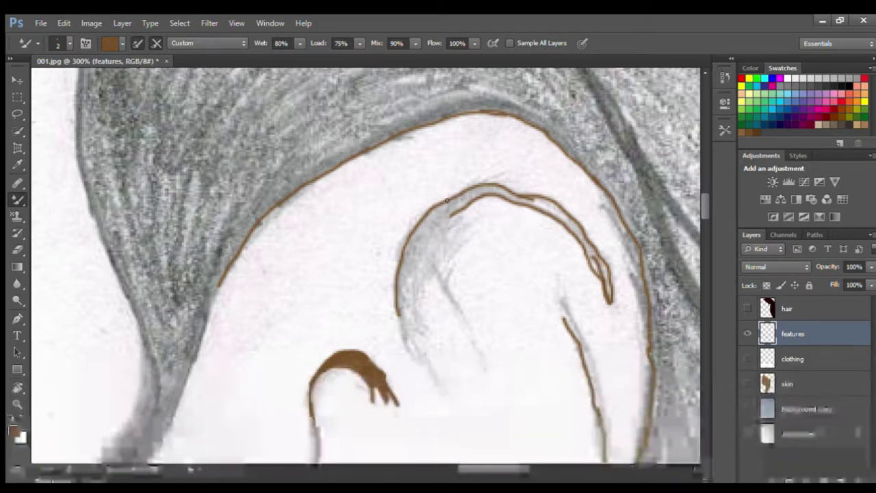
left_click_drag(471, 200, 458, 200)
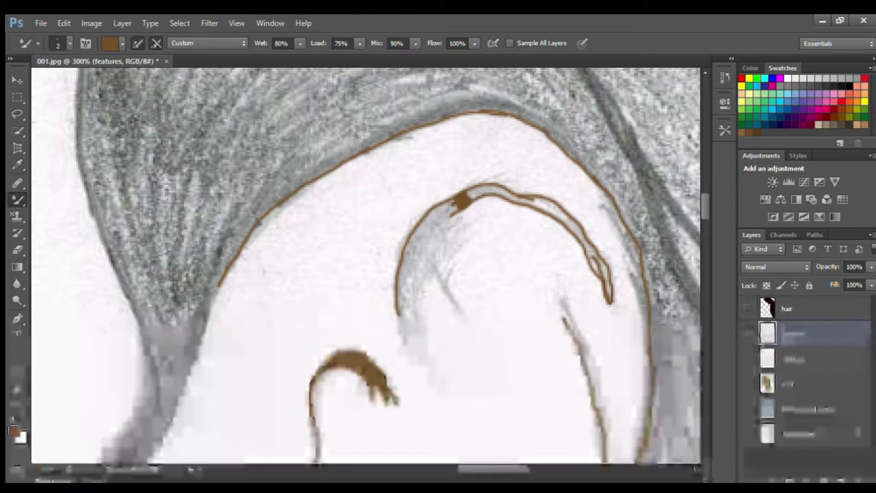
mouse_move(470, 192)
left_mouse_down()
mouse_move(472, 200)
mouse_move(475, 187)
mouse_move(496, 192)
mouse_move(488, 186)
left_mouse_up()
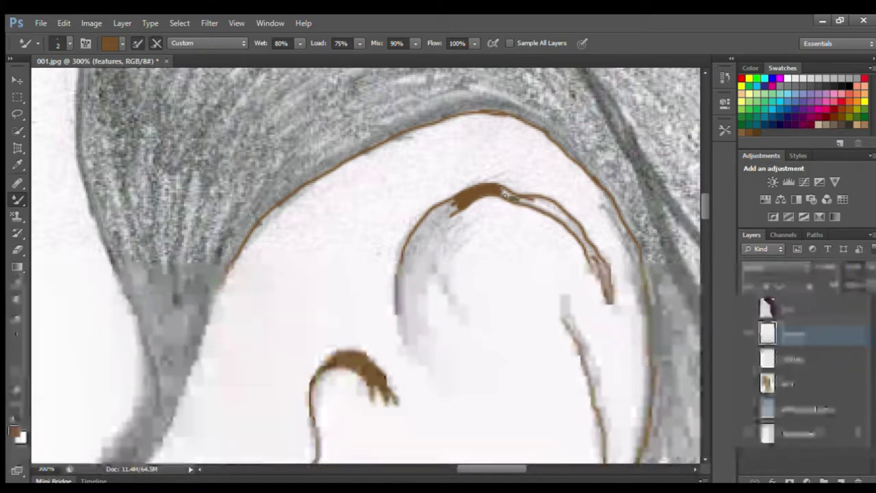
left_click_drag(503, 189, 562, 212)
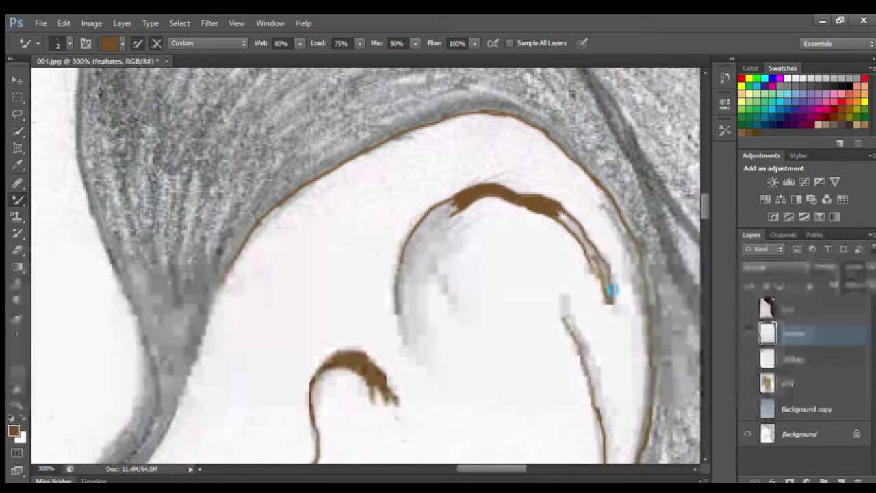
mouse_move(605, 273)
left_mouse_down()
mouse_move(609, 298)
mouse_move(603, 269)
mouse_move(608, 295)
mouse_move(566, 220)
mouse_move(578, 233)
left_mouse_up()
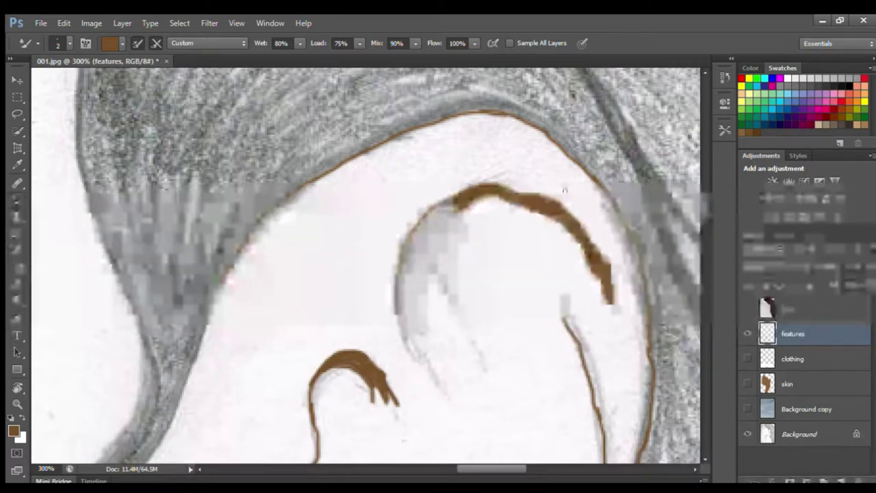
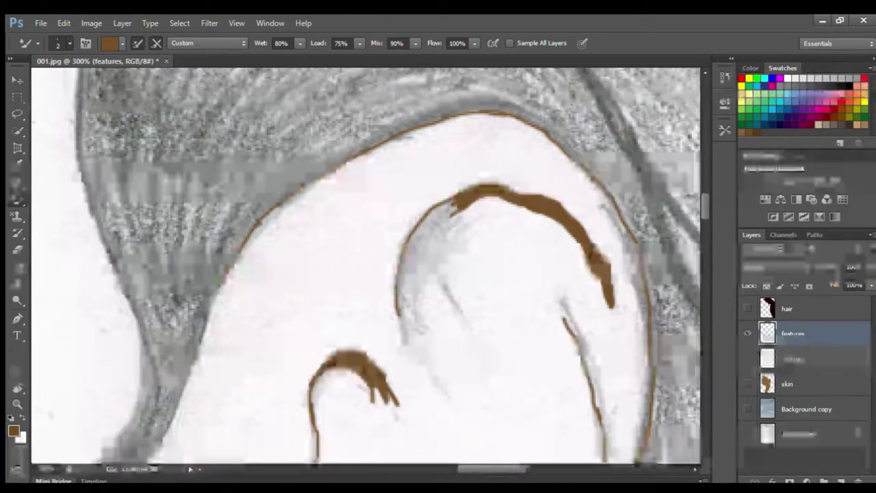
Enlarge the brush and paint soft brown shading over the wide front part of the ear's upper inner fold
key("bracketright")
key("bracketright")
key("bracketright")
key("bracketright")
key("bracketright")
key("bracketright")
key("bracketright")
key("bracketright")
key("bracketright")
mouse_move(438, 256)
left_mouse_down()
mouse_move(457, 225)
mouse_move(449, 246)
mouse_move(470, 247)
mouse_move(431, 278)
mouse_move(429, 270)
mouse_move(419, 299)
mouse_move(446, 270)
left_mouse_up()
Shade the upper fold's front edge and trailing tips, the small arch and the notch corner in soft brown with a size 11 brush
key("bracketleft")
key("bracketleft")
key("bracketleft")
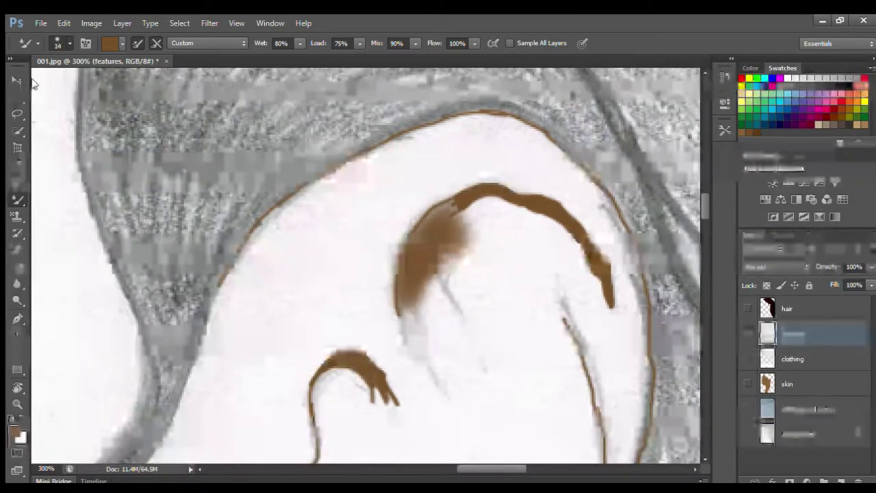
key("bracketleft")
key("bracketleft")
key("bracketleft")
mouse_move(406, 316)
left_mouse_down()
mouse_move(404, 294)
mouse_move(468, 207)
mouse_move(442, 219)
left_mouse_up()
mouse_move(451, 260)
left_mouse_down()
mouse_move(446, 284)
mouse_move(465, 313)
mouse_move(431, 343)
mouse_move(413, 322)
mouse_move(444, 391)
mouse_move(409, 340)
mouse_move(457, 308)
left_mouse_up()
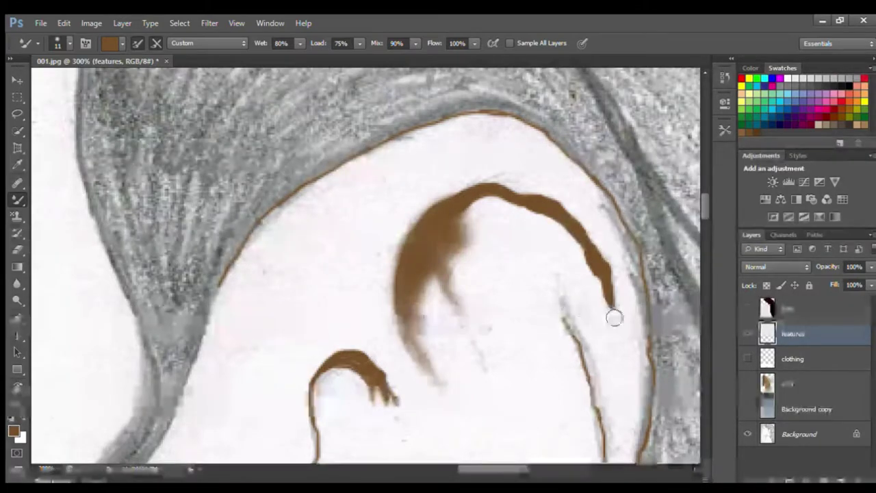
scroll(595, 273, "down", 5)
mouse_move(337, 153)
left_mouse_down()
mouse_move(352, 157)
mouse_move(319, 172)
mouse_move(354, 164)
mouse_move(368, 175)
mouse_move(326, 176)
mouse_move(336, 150)
mouse_move(403, 191)
left_mouse_up()
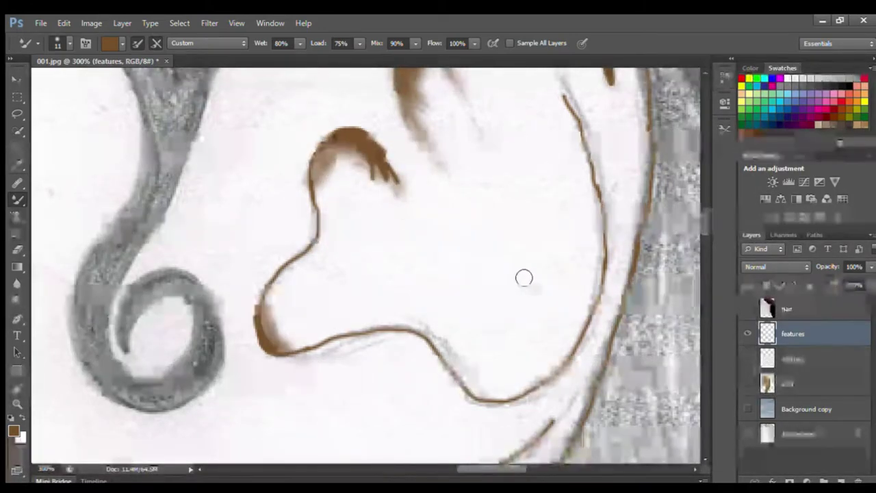
Thicken the ear's front contour from the small arch down to the notch corner with a size 6 brush
mouse_move(705, 226)
left_mouse_down()
mouse_move(704, 243)
mouse_move(709, 215)
left_mouse_up()
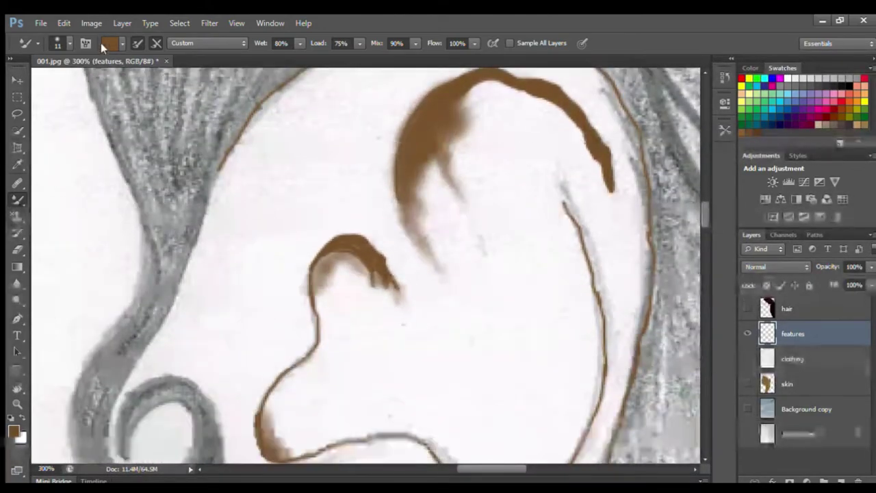
key("bracketleft")
key("bracketleft")
key("bracketleft")
key("bracketleft")
key("bracketleft")
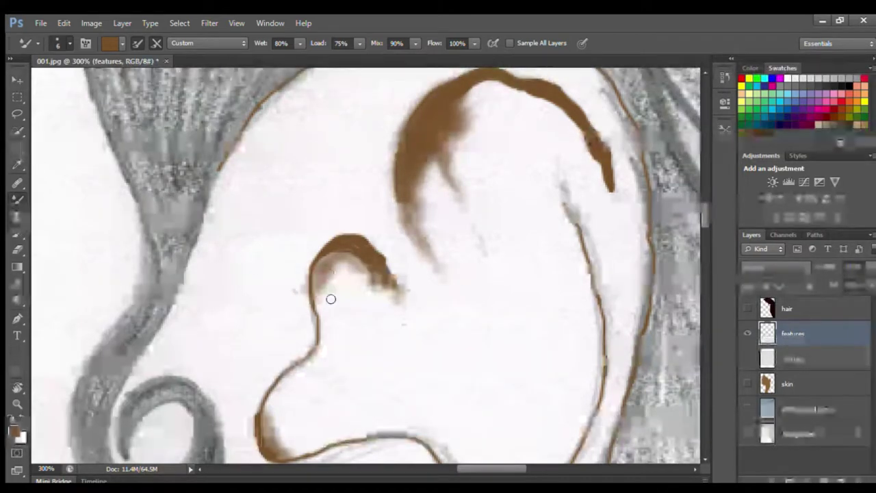
mouse_move(311, 270)
left_mouse_down()
mouse_move(316, 343)
mouse_move(277, 382)
mouse_move(278, 403)
left_mouse_up()
Thicken the brown contour from the notch corner along the bottom of the ear's hollow and up the inner rim to its tip
left_click_drag(703, 216, 702, 234)
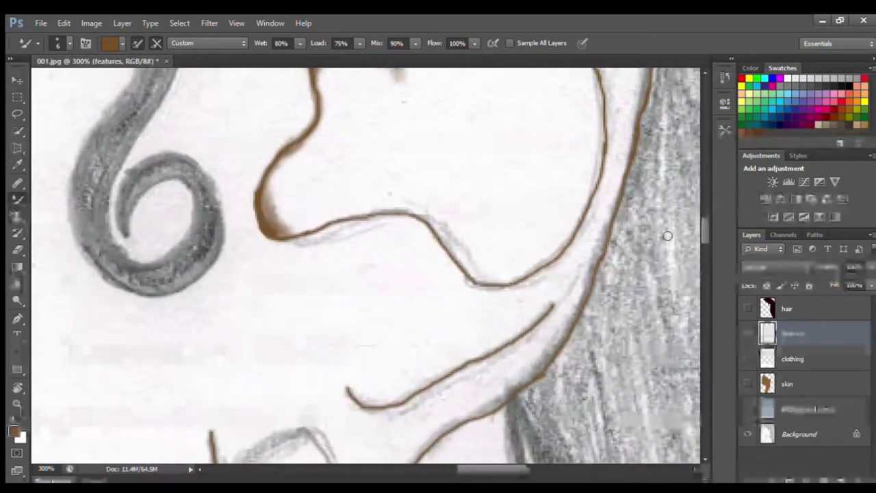
left_click_drag(284, 236, 414, 214)
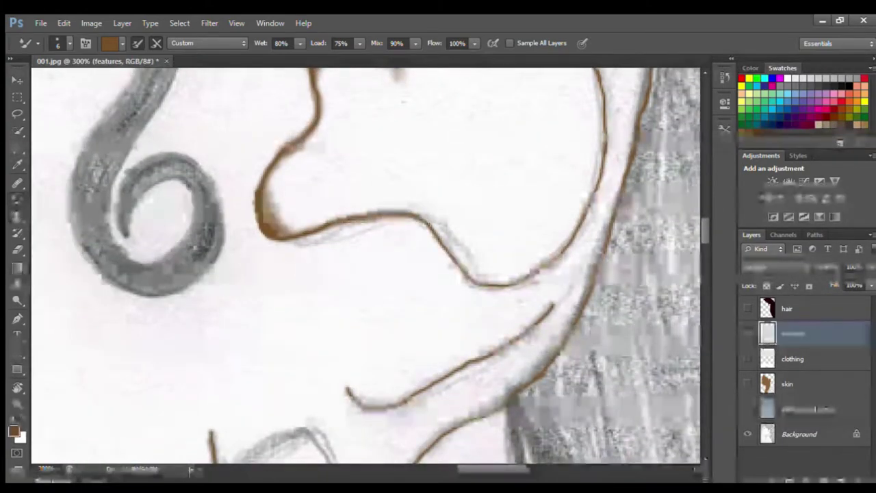
mouse_move(441, 247)
left_mouse_down()
mouse_move(513, 283)
mouse_move(560, 258)
mouse_move(590, 204)
mouse_move(605, 146)
left_mouse_up()
scroll(592, 150, "up", 3)
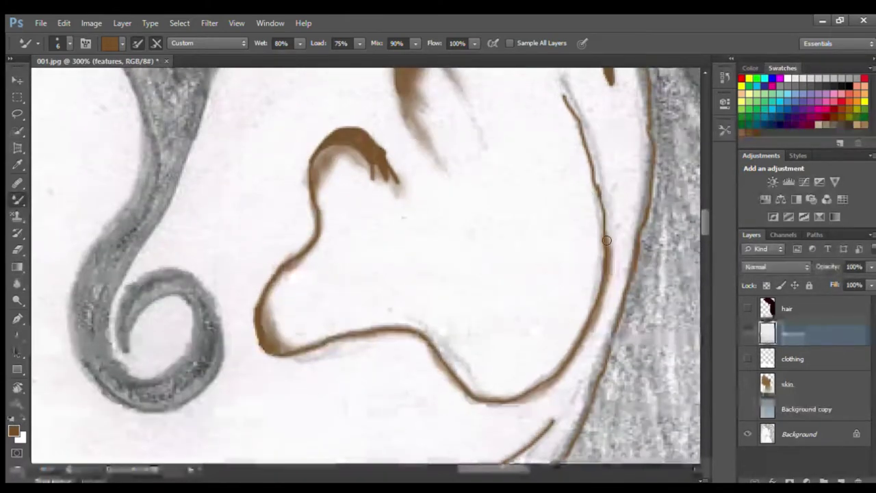
left_click_drag(591, 150, 570, 124)
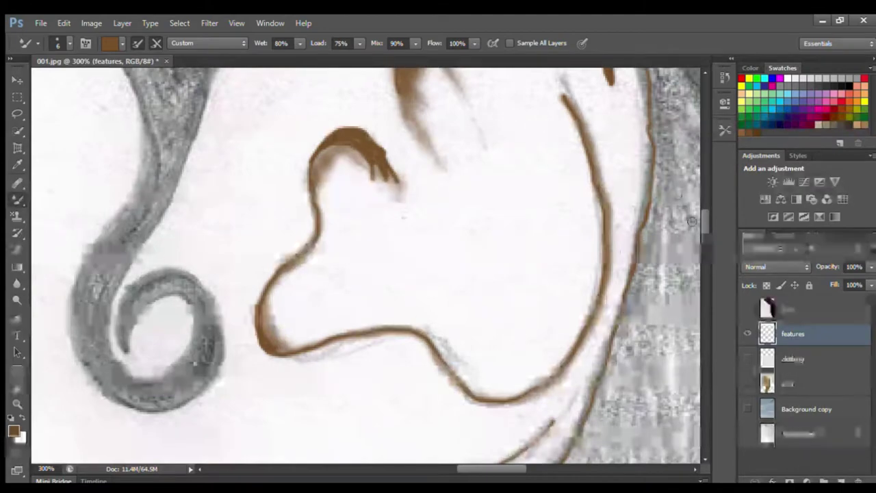
Thicken the earlobe's inner curve, the short line beside it and the lobe's lower edge in brown
scroll(548, 164, "down", 6)
mouse_move(553, 210)
left_mouse_down()
mouse_move(443, 281)
mouse_move(347, 292)
left_mouse_up()
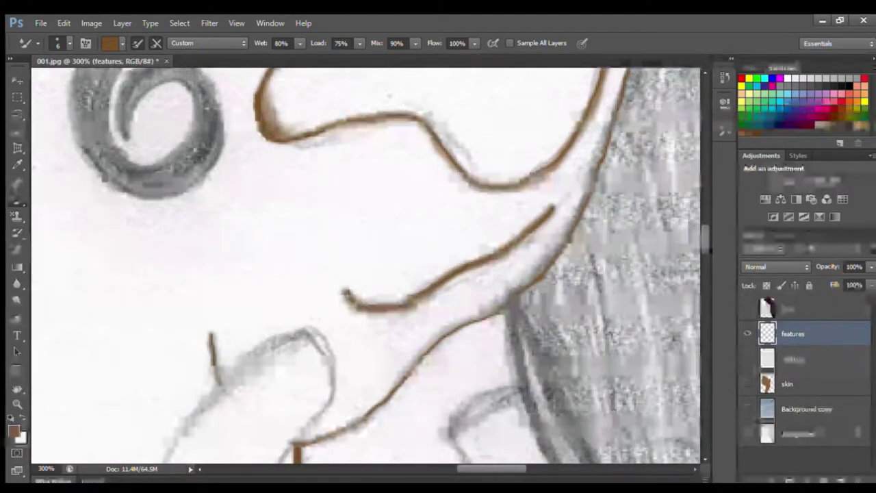
left_click_drag(209, 332, 217, 377)
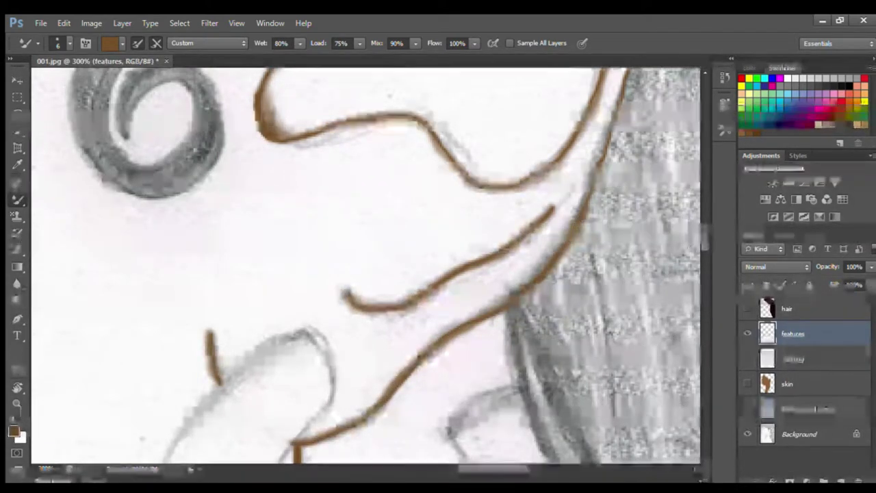
Thicken the ear's brown outer rim from the lobe up along the hair and over the top to the front
left_click_drag(704, 242, 707, 233)
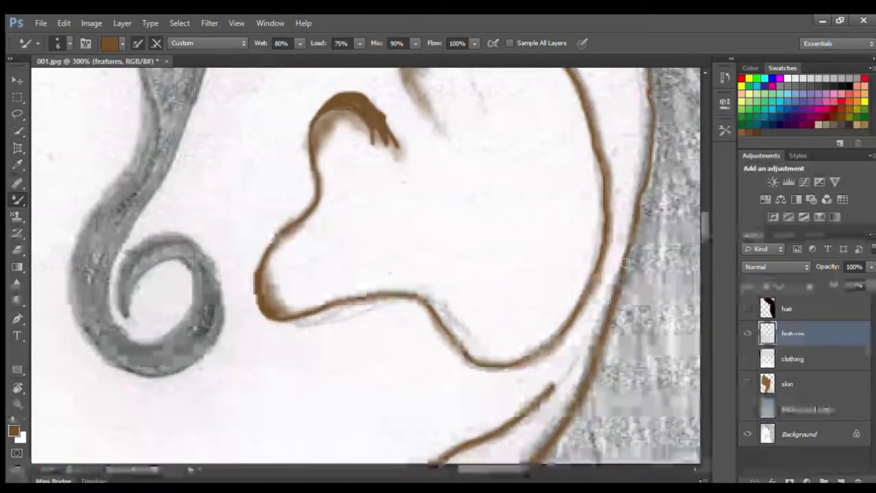
left_click_drag(705, 231, 699, 214)
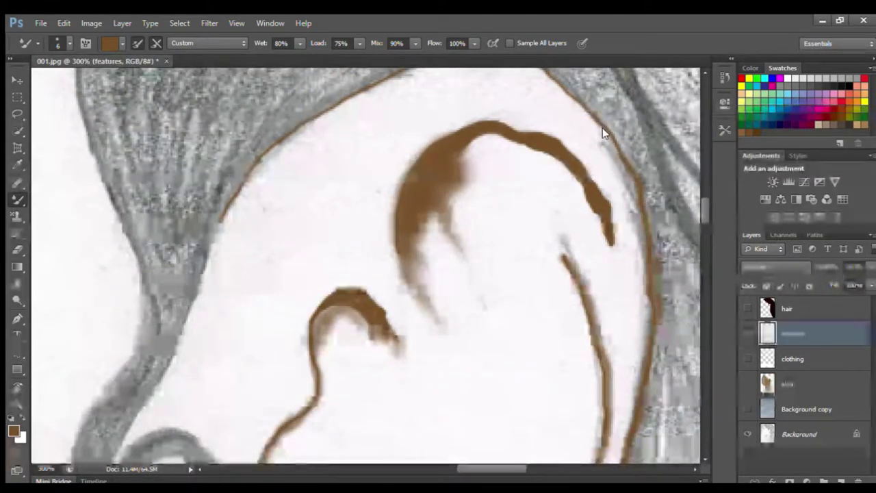
left_click_drag(607, 132, 540, 68)
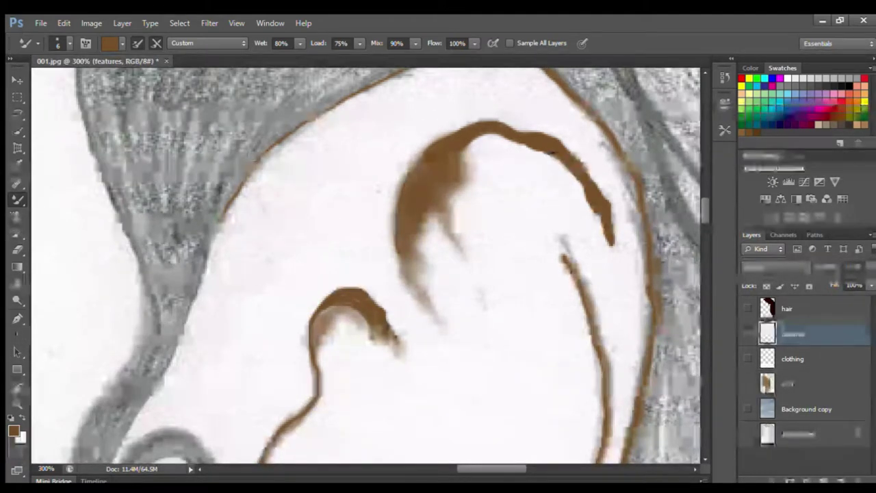
mouse_move(310, 118)
left_mouse_down()
mouse_move(384, 77)
mouse_move(410, 68)
left_mouse_up()
left_click_drag(704, 214, 704, 206)
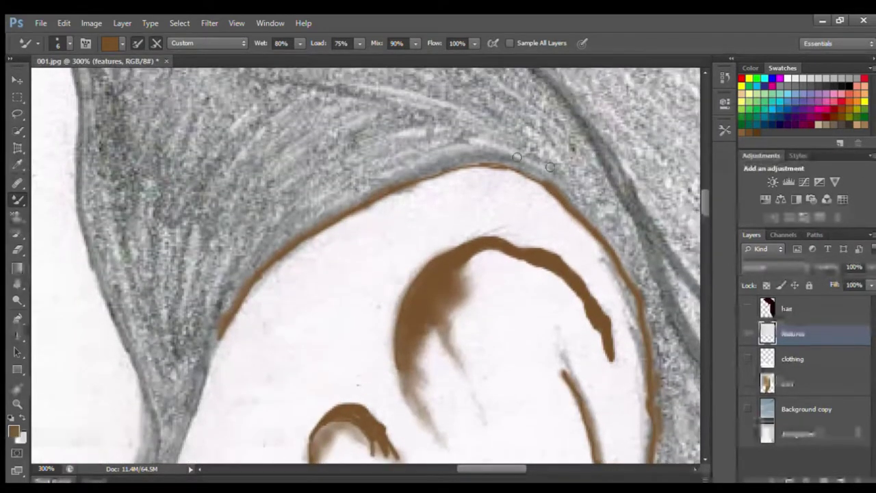
mouse_move(552, 186)
left_mouse_down()
mouse_move(514, 168)
mouse_move(464, 167)
mouse_move(403, 186)
left_mouse_up()
left_click_drag(502, 165, 446, 171)
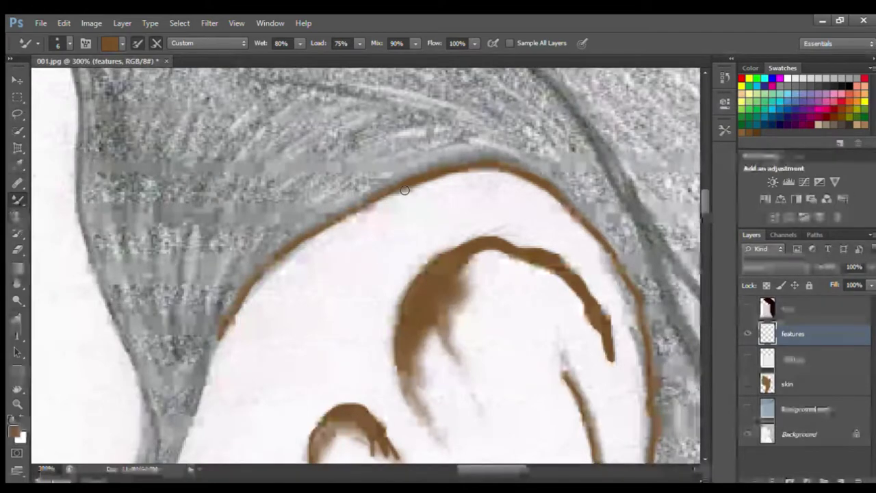
Thicken the brown line running through the hoop earring and the short jaw line below it with the size 6 brush
left_click_drag(707, 202, 696, 257)
left_click_drag(293, 301, 277, 380)
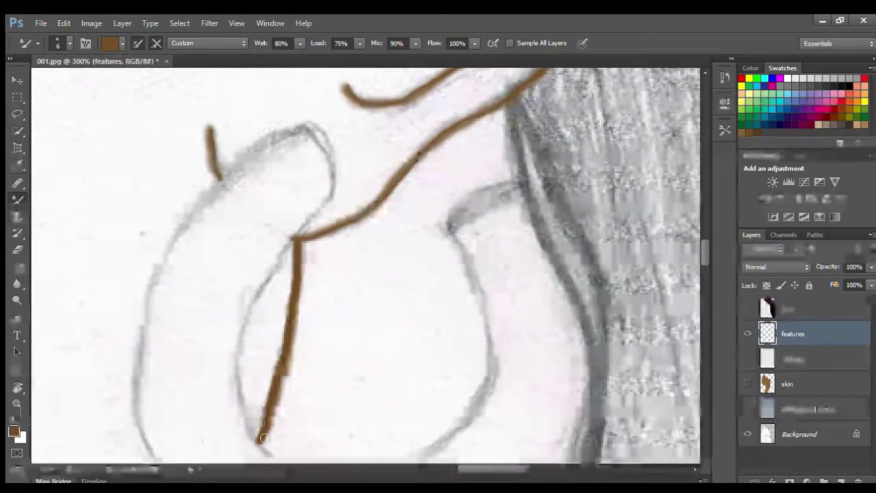
scroll(215, 267, "down", 5)
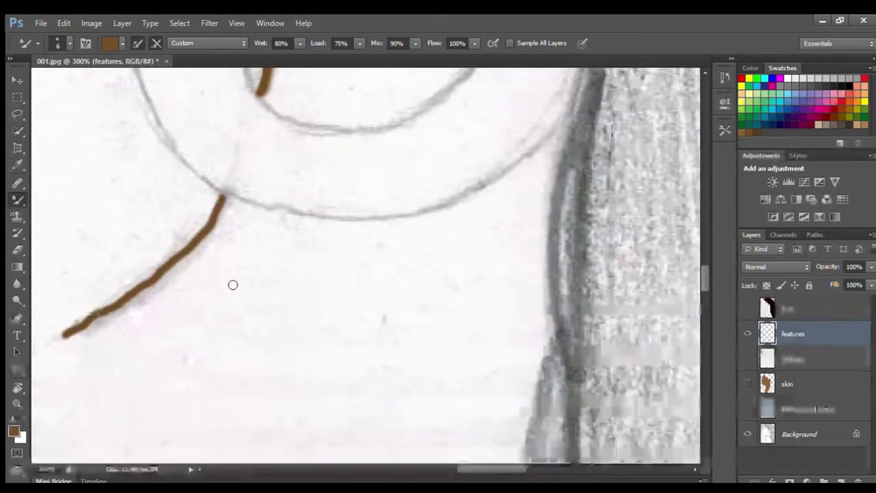
mouse_move(222, 198)
left_mouse_down()
mouse_move(134, 296)
mouse_move(66, 335)
left_mouse_up()
Thicken the brown jaw contour above the neck shadow, smoothing it from its rear tip toward the chin
left_click_drag(506, 470, 451, 471)
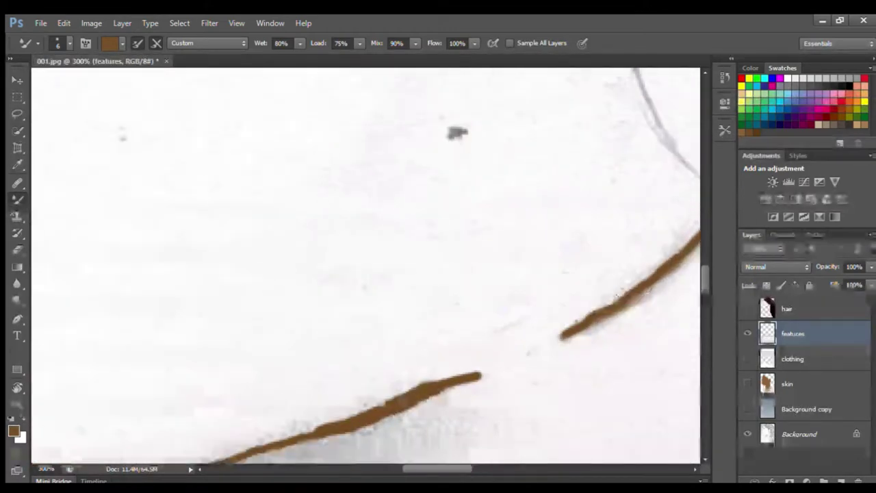
scroll(605, 298, "down", 2)
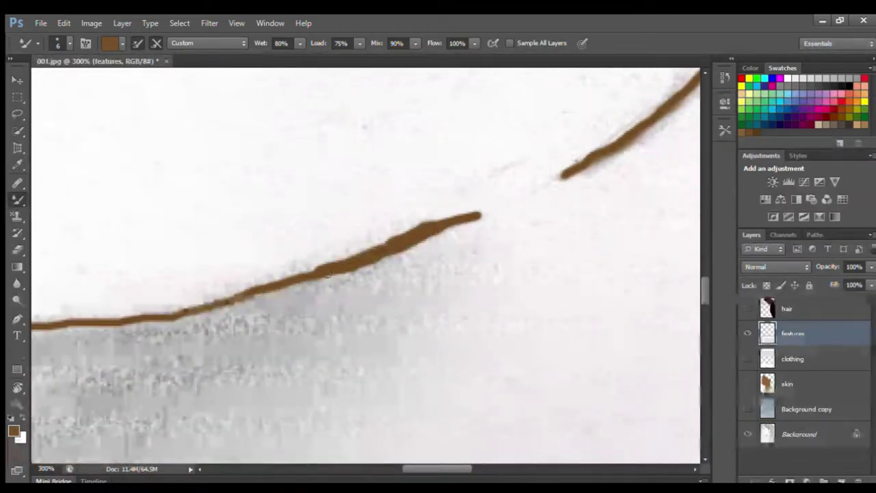
left_click_drag(421, 235, 477, 215)
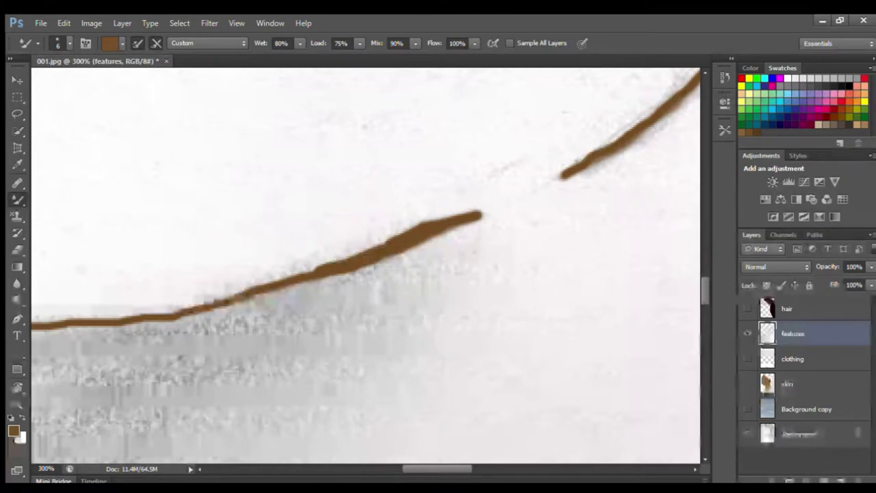
mouse_move(324, 260)
left_mouse_down()
mouse_move(176, 314)
mouse_move(135, 306)
mouse_move(119, 326)
left_mouse_up()
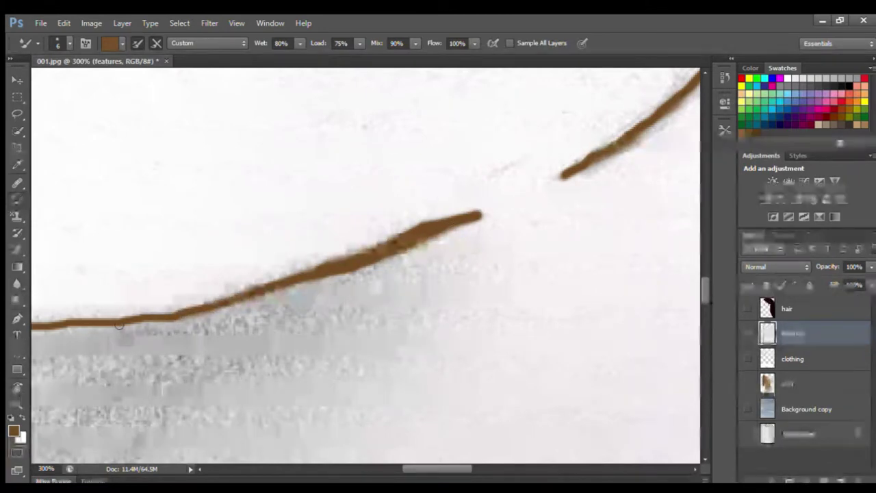
left_click_drag(415, 468, 375, 469)
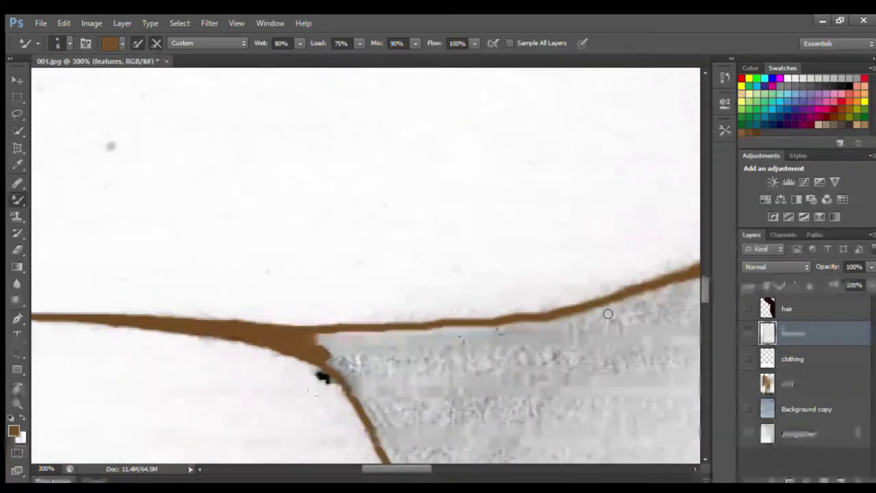
Thicken the front neck line and fill the shadow under the jaw in brown, tapering it down the throat with a size 27 brush
scroll(608, 313, "down", 4)
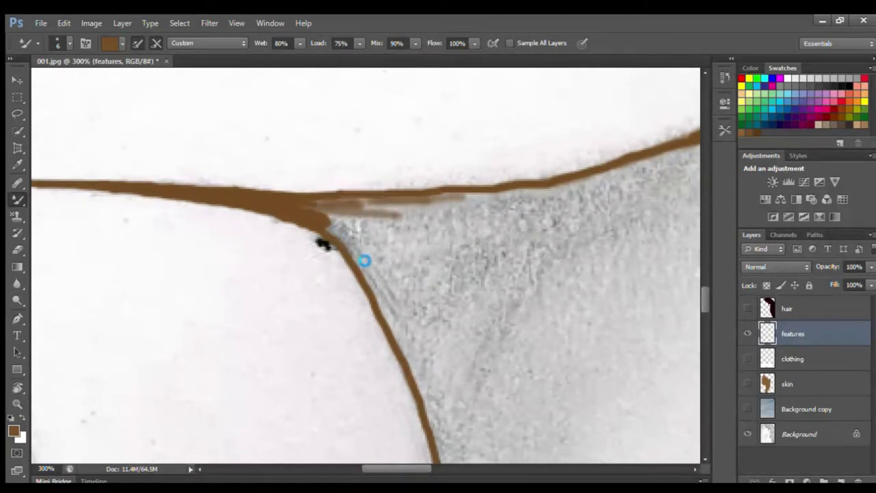
mouse_move(363, 236)
left_mouse_down()
mouse_move(605, 217)
mouse_move(368, 244)
mouse_move(455, 405)
mouse_move(469, 456)
left_mouse_up()
mouse_move(364, 222)
left_mouse_down()
mouse_move(577, 236)
mouse_move(551, 267)
mouse_move(435, 315)
mouse_move(463, 454)
mouse_move(581, 249)
mouse_move(690, 179)
left_mouse_up()
left_click_drag(701, 302, 702, 313)
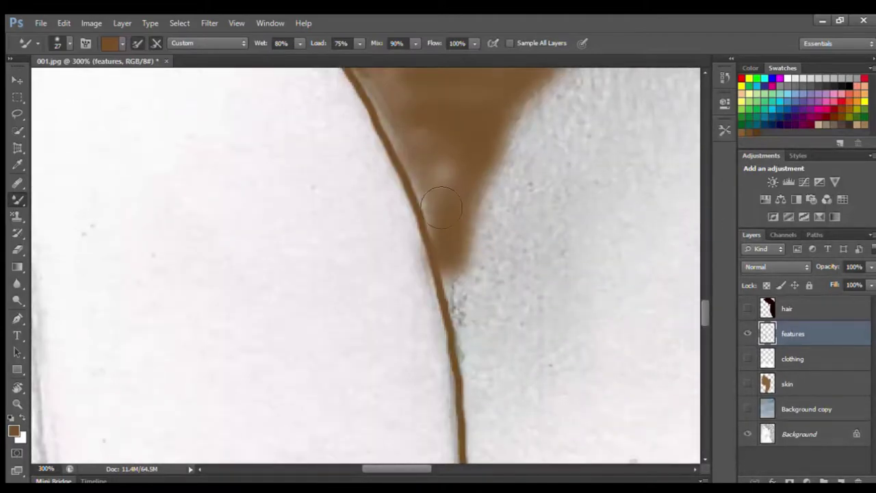
left_click_drag(478, 320, 562, 188)
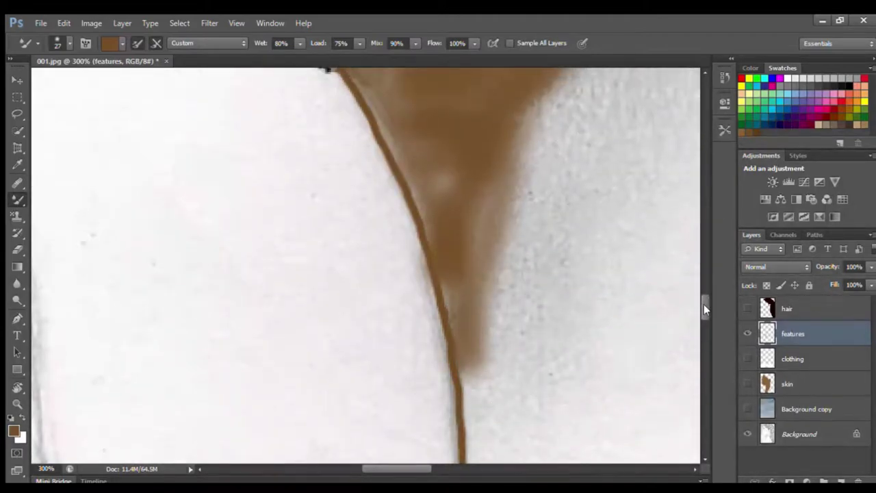
Extend the brown neck shadow along the underside of the jaw and smooth its fill down to the throat
left_click_drag(705, 315, 705, 304)
left_click_drag(437, 470, 454, 469)
left_click_drag(566, 139, 377, 196)
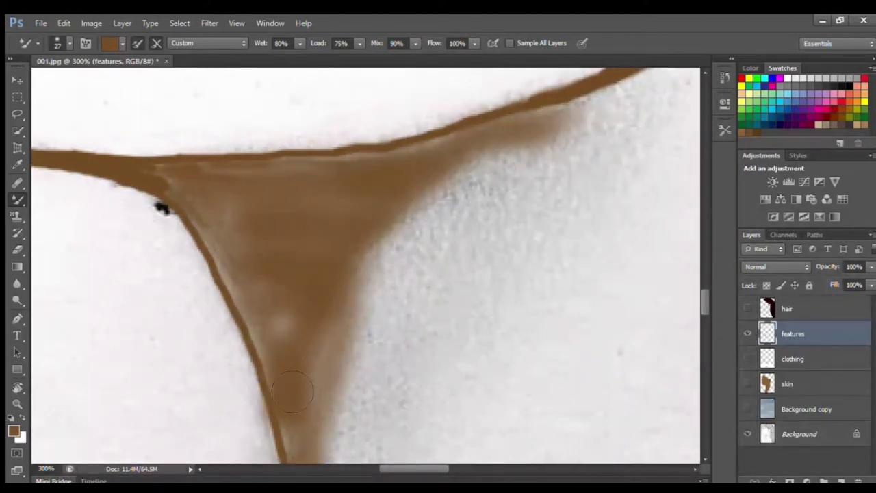
left_click_drag(327, 453, 301, 438)
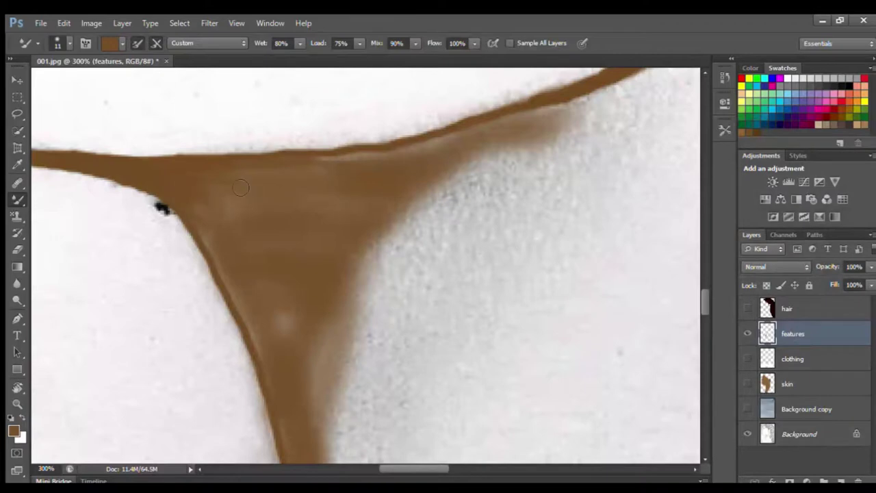
Close the gaps between the neck shadow and the jaw and throat outlines with a size 11 brush
left_click_drag(703, 306, 703, 320)
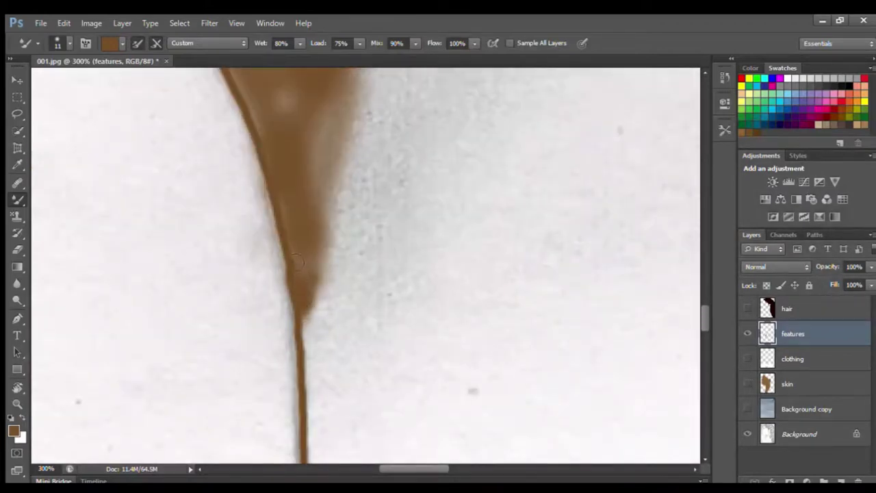
left_click_drag(698, 313, 701, 308)
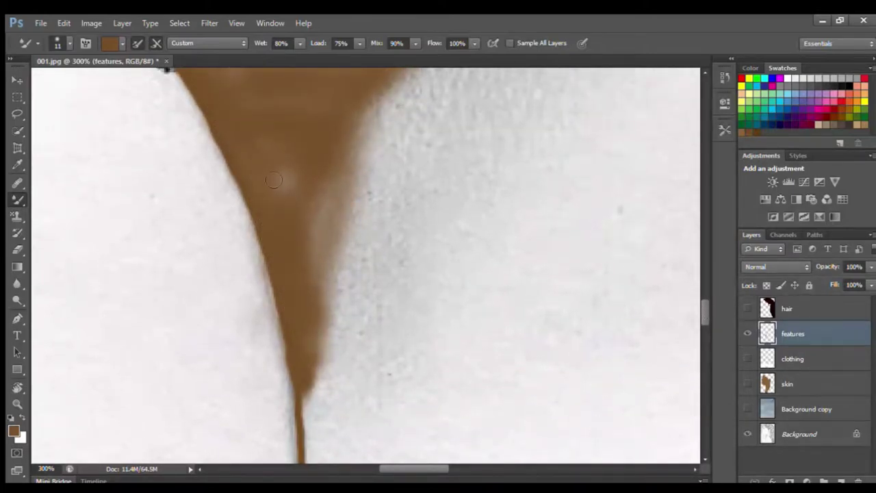
left_click_drag(704, 317, 703, 301)
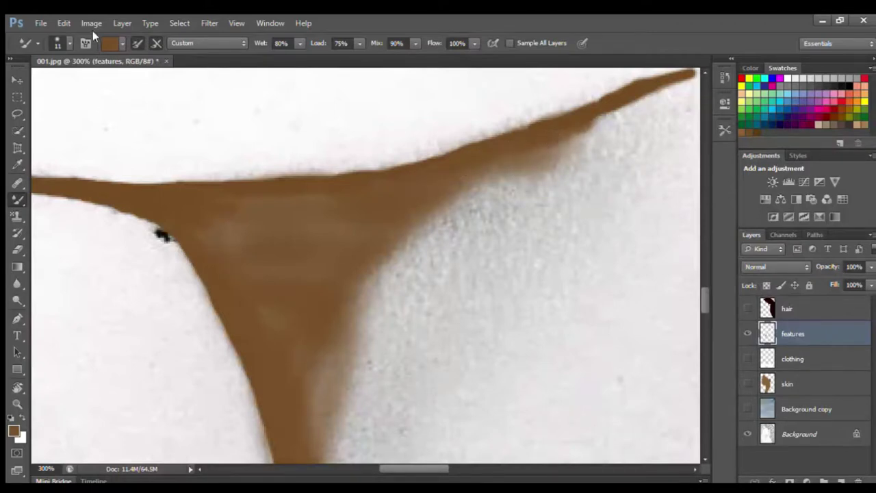
Widen the neck shadow's rear edge and even out its brown fill with a size 25 brush
mouse_move(345, 404)
left_mouse_down()
mouse_move(342, 459)
mouse_move(376, 318)
mouse_move(442, 230)
mouse_move(531, 177)
mouse_move(454, 241)
mouse_move(500, 227)
mouse_move(412, 306)
mouse_move(427, 297)
mouse_move(348, 442)
left_mouse_up()
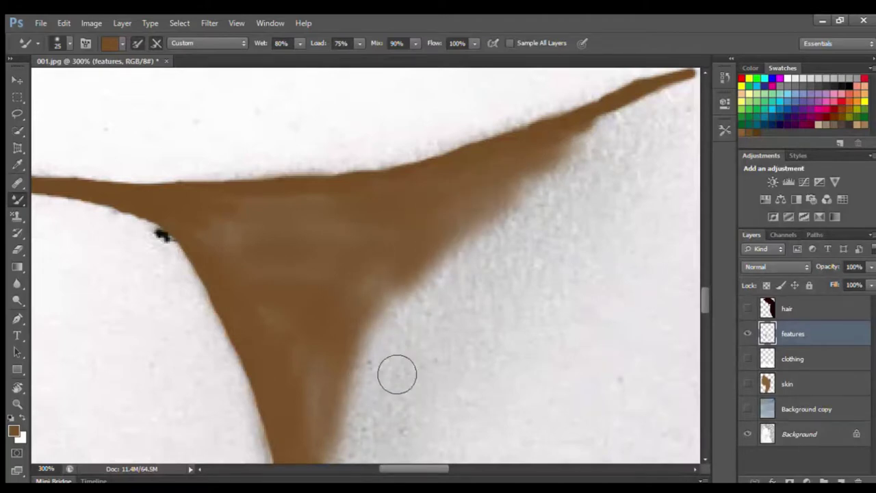
mouse_move(708, 307)
left_mouse_down()
mouse_move(707, 336)
mouse_move(718, 316)
mouse_move(711, 301)
mouse_move(708, 309)
left_mouse_up()
left_click_drag(338, 320, 349, 263)
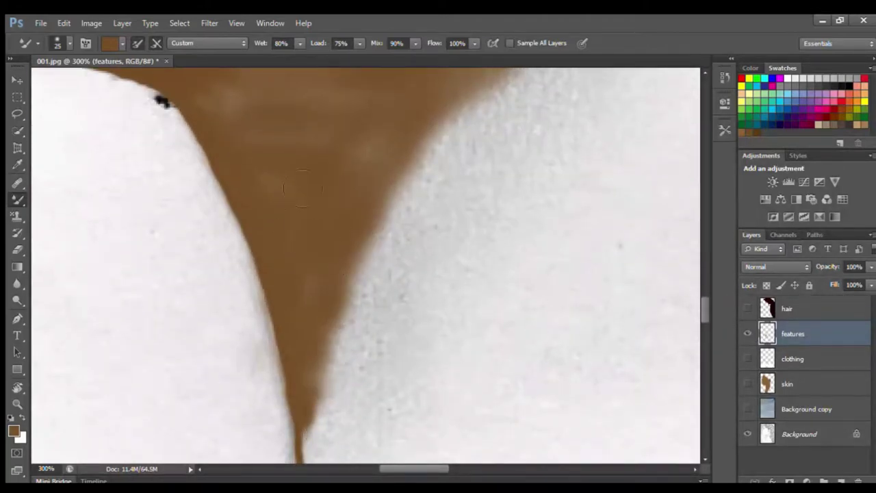
mouse_move(324, 159)
left_mouse_down()
mouse_move(288, 123)
mouse_move(286, 107)
mouse_move(257, 118)
mouse_move(224, 106)
left_mouse_up()
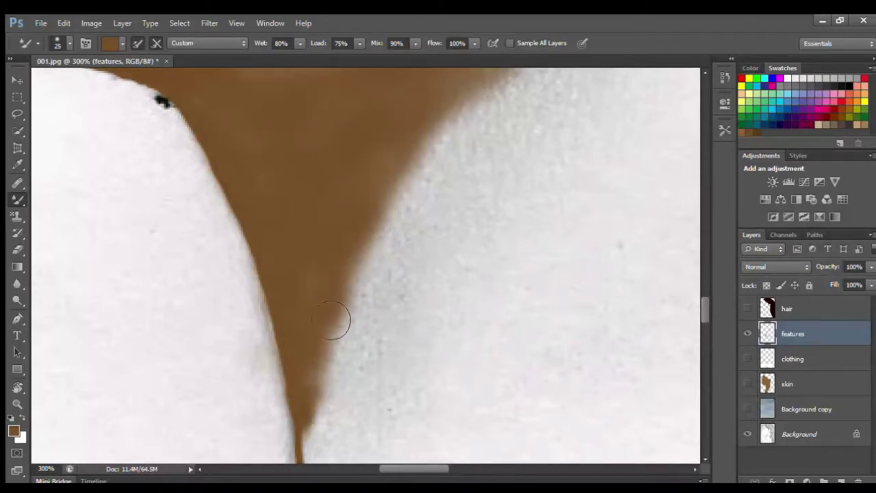
Examine the whole portrait to check the traced outlines and the neck shadow
left_click_drag(700, 307, 700, 297)
left_click_drag(438, 468, 458, 459)
mouse_move(697, 306)
left_mouse_down()
mouse_move(702, 356)
mouse_move(702, 319)
left_mouse_up()
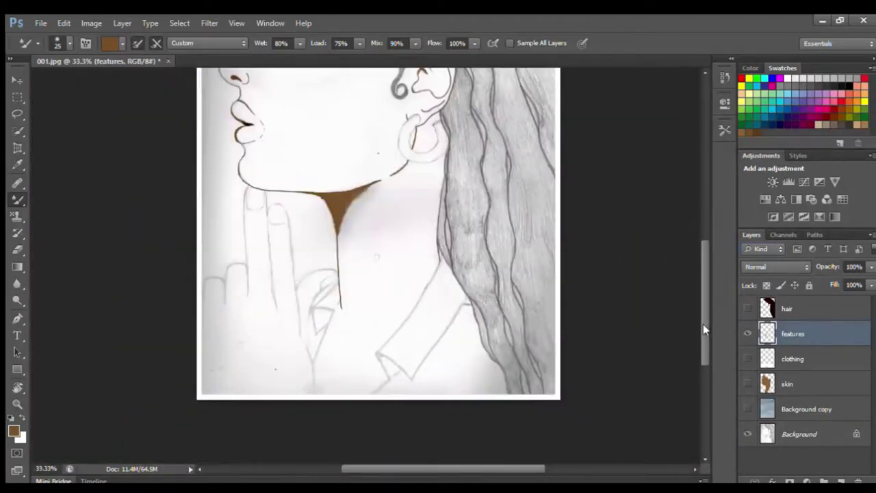
left_click_drag(702, 324, 702, 258)
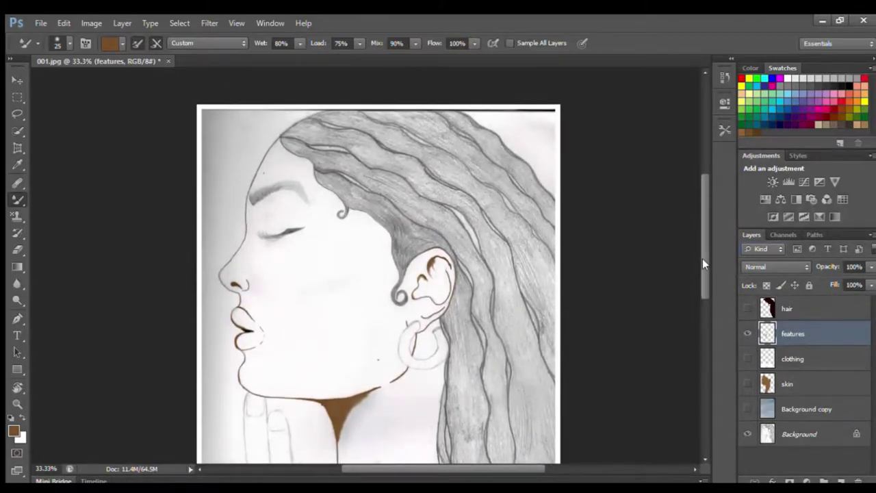
left_click_drag(702, 258, 708, 291)
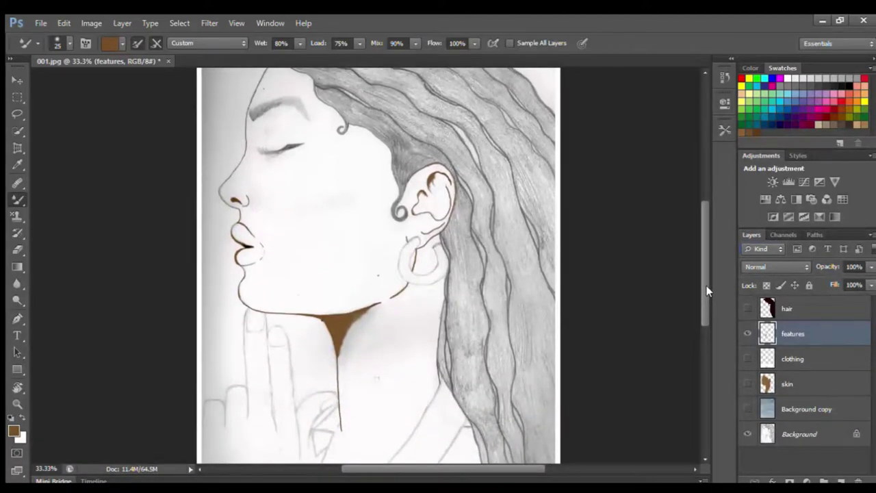
left_click_drag(706, 285, 708, 268)
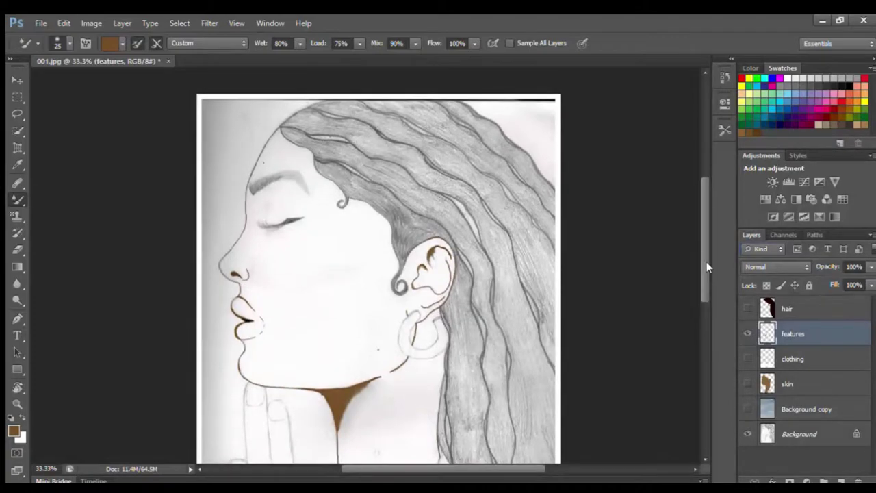
Show the hair layer and sample its dark reddish-brown as the Mixer Brush colour for the eyebrow
key("ctrl+plus")
key("ctrl+plus")
key("ctrl+plus")
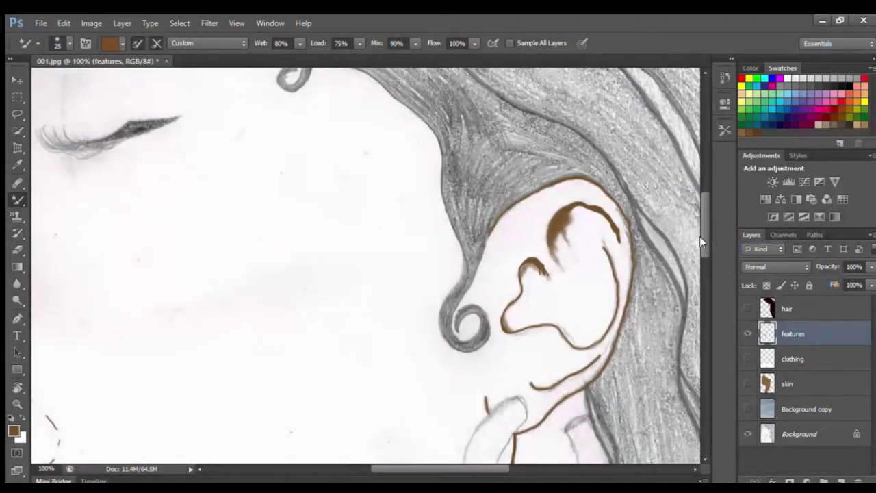
left_click_drag(703, 237, 703, 229)
left_click_drag(456, 467, 414, 466)
key("ctrl+plus")
left_click_drag(702, 220, 695, 170)
left_click_drag(394, 471, 385, 469)
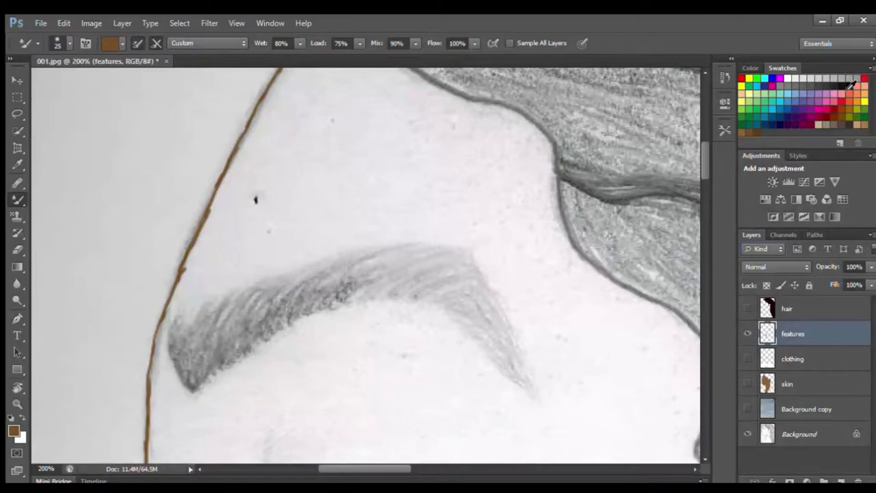
left_click(17, 164)
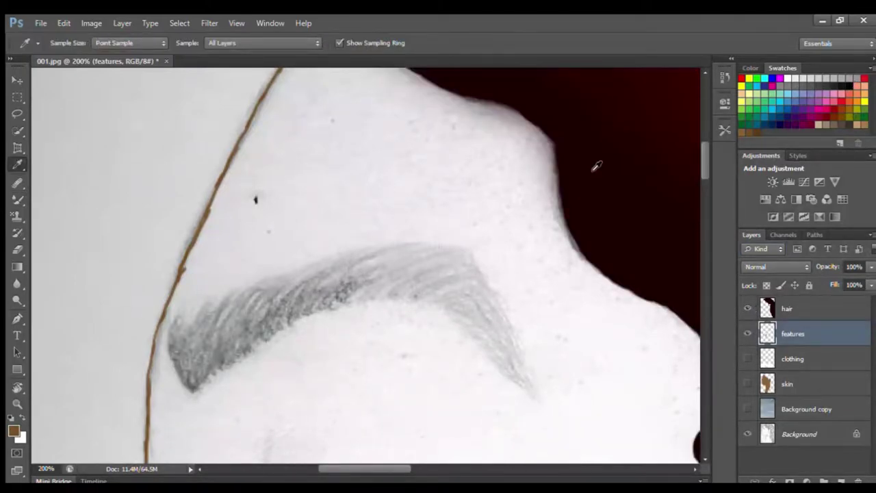
left_click(15, 198)
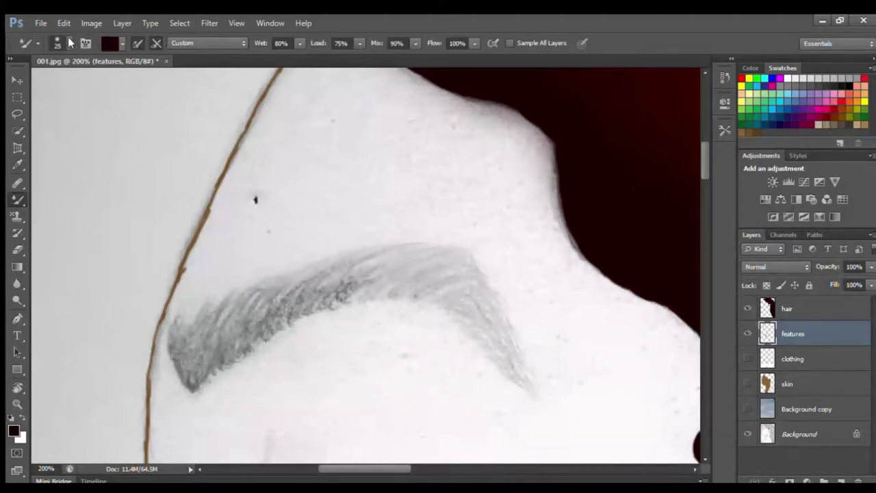
Paint over the pencil eyebrow in the dark hair colour, starting from its inner end with a size 23 brush
key("bracketleft")
mouse_move(208, 360)
left_mouse_down()
mouse_move(245, 330)
mouse_move(239, 348)
mouse_move(199, 357)
mouse_move(196, 379)
mouse_move(191, 361)
mouse_move(200, 384)
mouse_move(245, 355)
mouse_move(202, 385)
mouse_move(193, 366)
mouse_move(227, 342)
mouse_move(281, 324)
mouse_move(255, 346)
mouse_move(349, 299)
mouse_move(306, 305)
mouse_move(328, 301)
mouse_move(320, 311)
mouse_move(274, 309)
left_mouse_up()
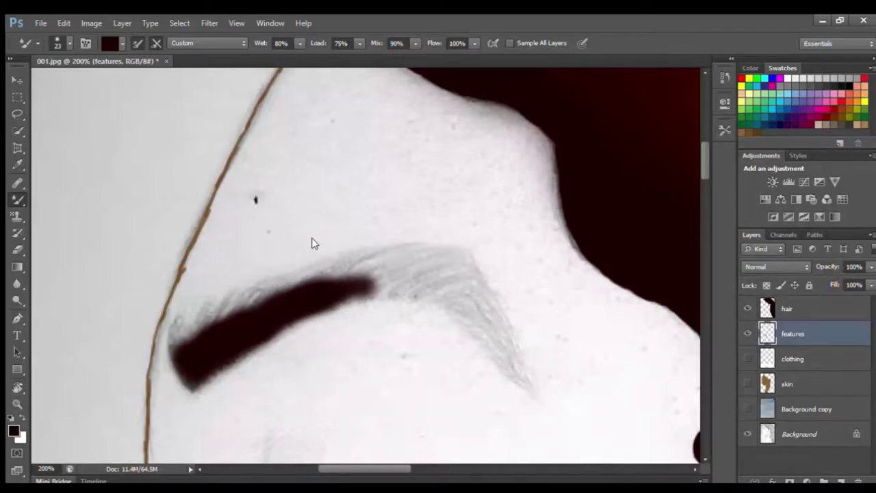
mouse_move(362, 260)
left_mouse_down()
mouse_move(374, 297)
mouse_move(359, 299)
mouse_move(396, 290)
mouse_move(382, 281)
mouse_move(348, 288)
mouse_move(371, 278)
mouse_move(352, 284)
mouse_move(456, 297)
left_mouse_up()
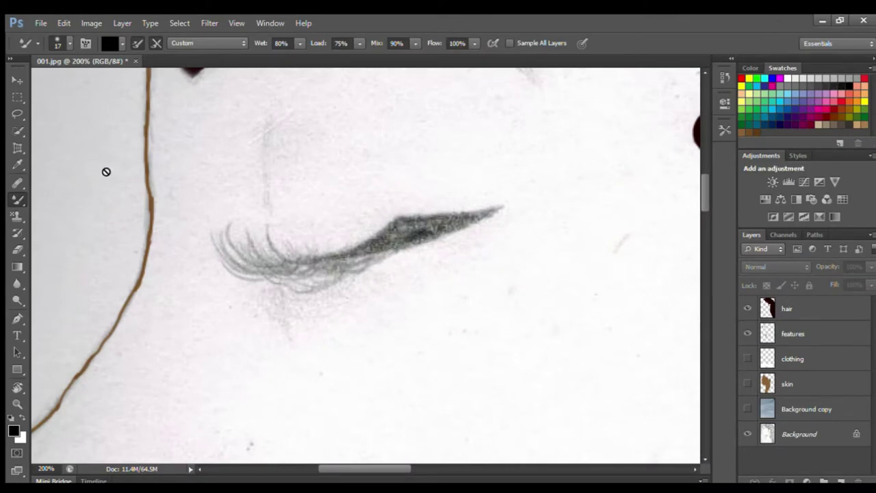
Select the features layer and fill the middle of the closed eye's dark wedge in black with a size 13 brush
left_click(807, 336)
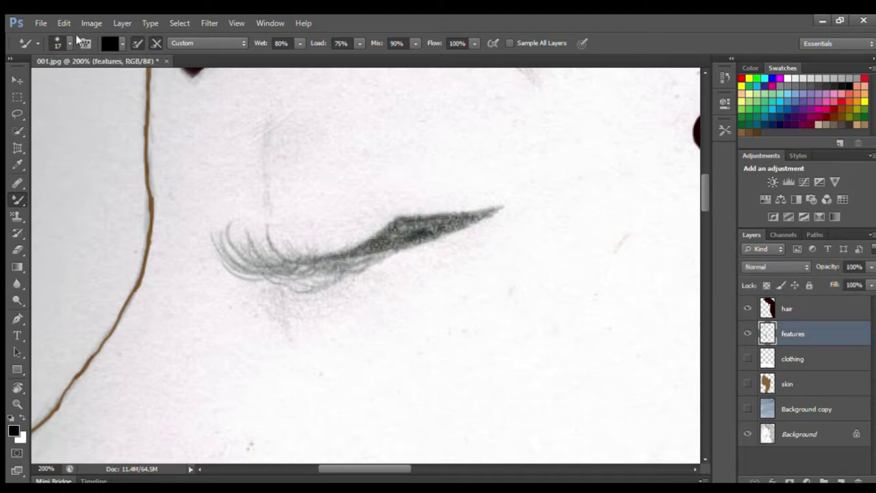
key("bracketleft")
key("bracketleft")
key("bracketleft")
key("bracketleft")
mouse_move(407, 233)
left_mouse_down()
mouse_move(425, 238)
mouse_move(418, 226)
left_mouse_up()
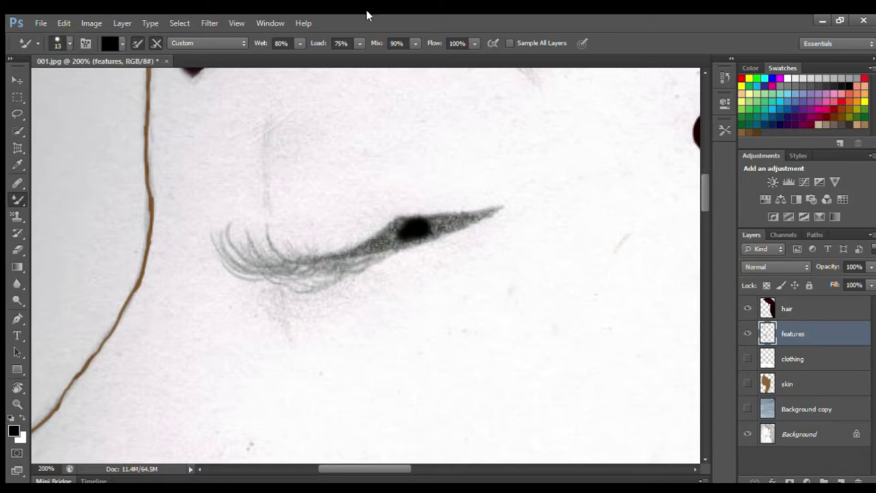
left_click_drag(443, 233, 449, 227)
Fill the eye wedge out to its upper and lower edges in black with a size 6 brush
key("bracketleft")
key("bracketleft")
key("bracketleft")
key("bracketleft")
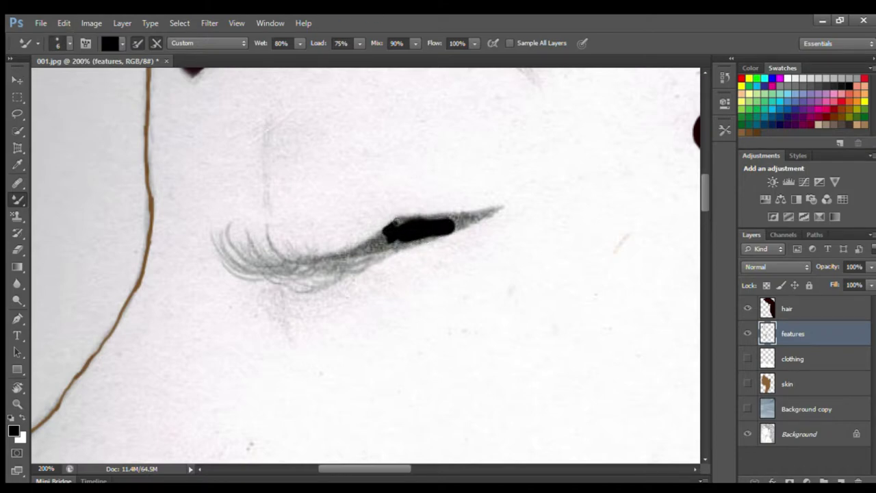
mouse_move(409, 242)
left_mouse_down()
mouse_move(464, 216)
mouse_move(426, 219)
mouse_move(480, 216)
left_mouse_up()
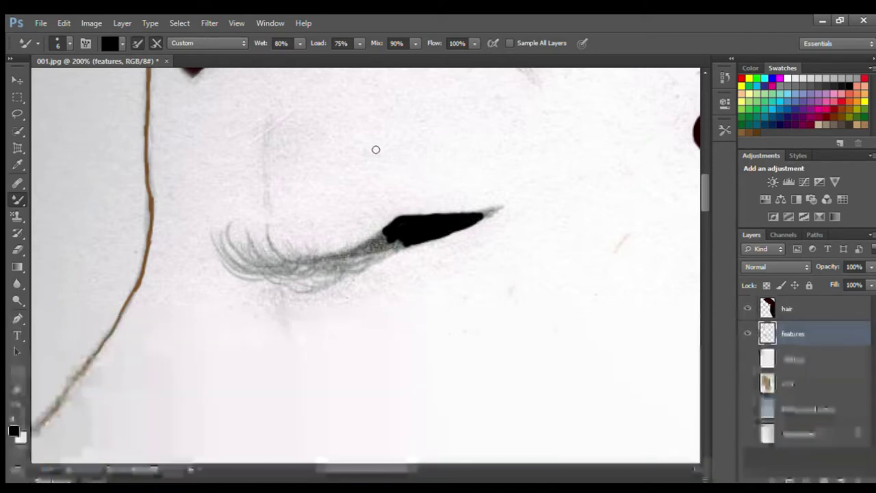
Draw the eye wedge's pointed outer corner and its taper toward the lashes in black with a size 2 brush
key("bracketleft")
key("bracketleft")
key("bracketleft")
key("bracketleft")
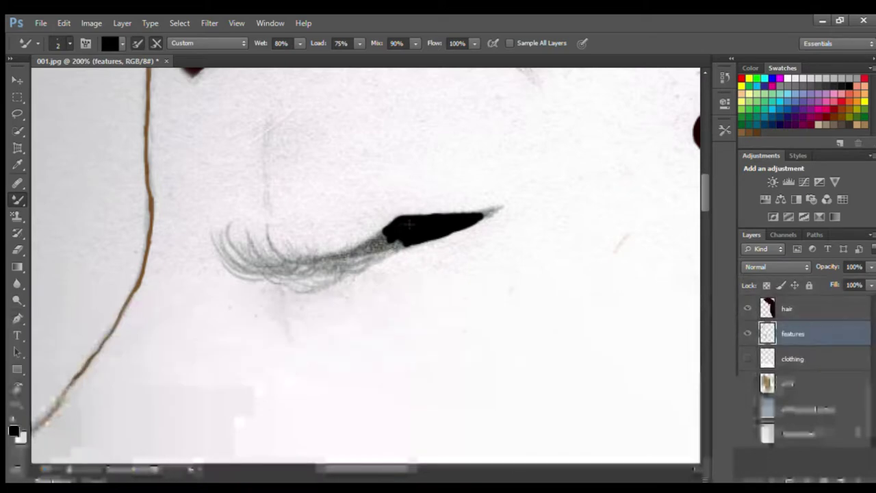
left_click_drag(484, 214, 501, 206)
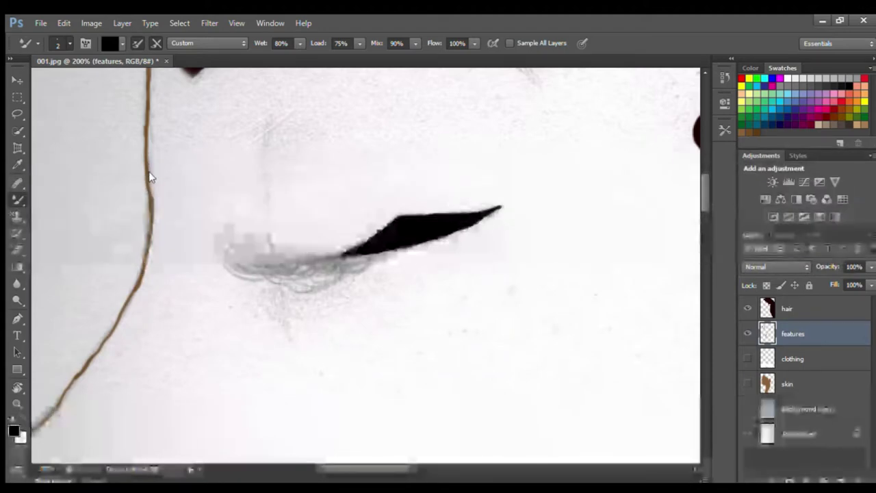
Try a curved brush tip over the pencil lashes and reduce its size to 24
left_click(92, 185)
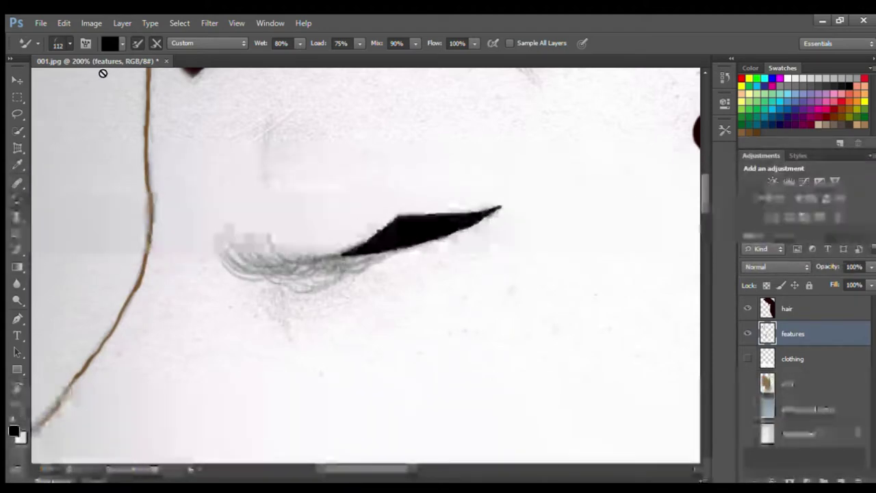
mouse_move(78, 82)
left_mouse_down()
mouse_move(33, 82)
mouse_move(126, 86)
left_mouse_up()
left_click(70, 43)
left_click(69, 43)
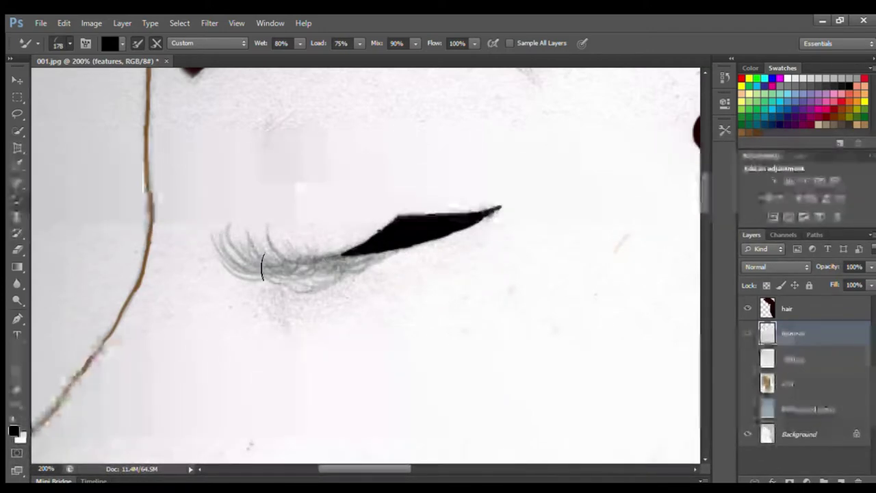
mouse_move(376, 248)
left_mouse_down()
mouse_move(263, 264)
mouse_move(250, 250)
left_mouse_up()
left_click(67, 26)
left_click(81, 39)
mouse_move(120, 84)
left_mouse_down()
mouse_move(53, 72)
mouse_move(36, 78)
left_mouse_up()
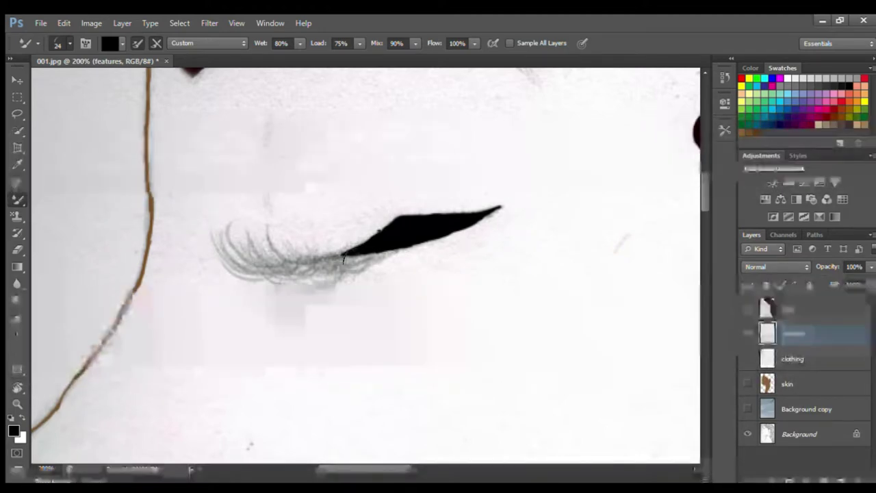
Try to paint the lashes in black with the size 24 curved tip, working from the eye wedge out to the lash ends
left_click_drag(343, 255, 340, 272)
left_click_drag(350, 256, 347, 273)
left_click_drag(357, 256, 353, 272)
mouse_move(366, 255)
left_mouse_down()
mouse_move(362, 270)
mouse_move(323, 274)
left_mouse_up()
left_click_drag(312, 260, 303, 275)
left_click_drag(292, 261, 280, 275)
mouse_move(270, 262)
left_mouse_down()
mouse_move(256, 274)
mouse_move(233, 267)
left_mouse_up()
left_click_drag(231, 250, 215, 255)
left_click_drag(222, 244, 204, 244)
Undo all the trial lash strokes made with the curved brush tip
key("ctrl+alt+z")
key("ctrl+alt+z")
key("ctrl+alt+z")
key("ctrl+alt+z")
key("ctrl+alt+z")
key("ctrl+alt+z")
key("ctrl+alt+z")
key("ctrl+alt+z")
key("ctrl+alt+z")
key("ctrl+alt+z")
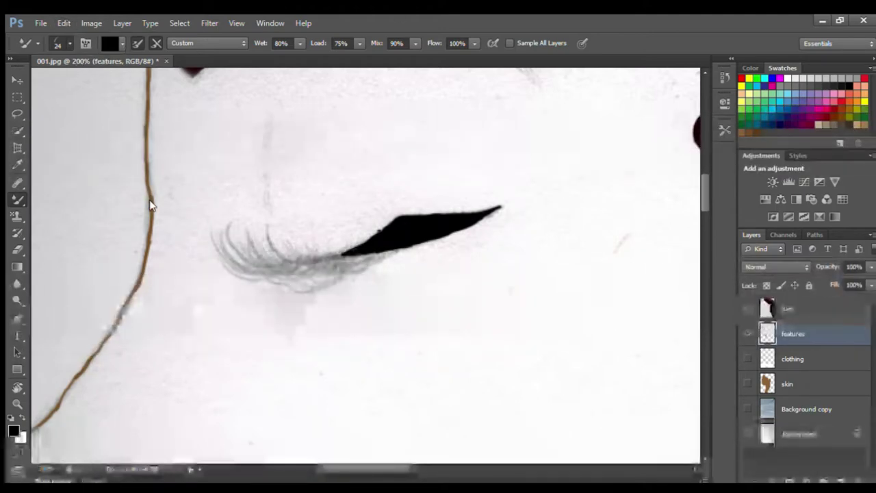
Trace the upper pencil lashes as thin curved black lines with a size 1 brush
key("bracketleft")
key("bracketleft")
key("bracketleft")
key("bracketleft")
key("bracketleft")
key("bracketleft")
key("bracketleft")
key("bracketleft")
key("bracketleft")
key("bracketleft")
key("bracketleft")
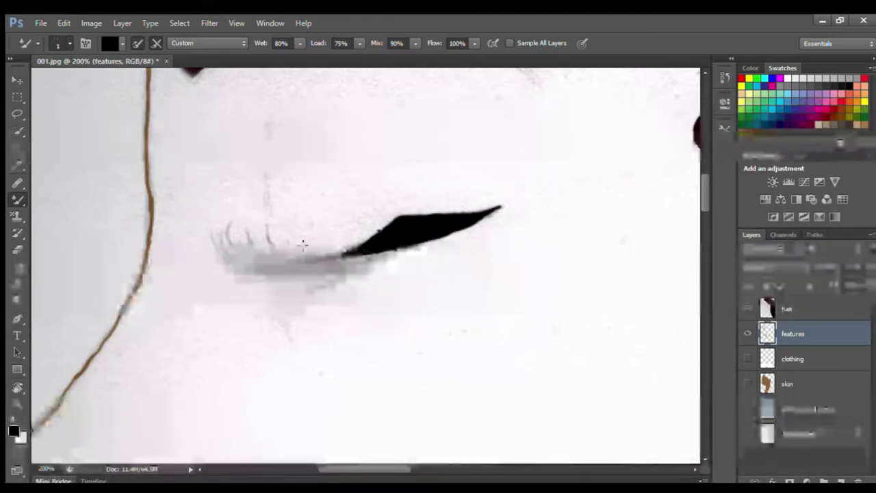
mouse_move(314, 256)
left_mouse_down()
mouse_move(304, 238)
mouse_move(267, 230)
left_mouse_up()
left_click_drag(271, 272, 232, 225)
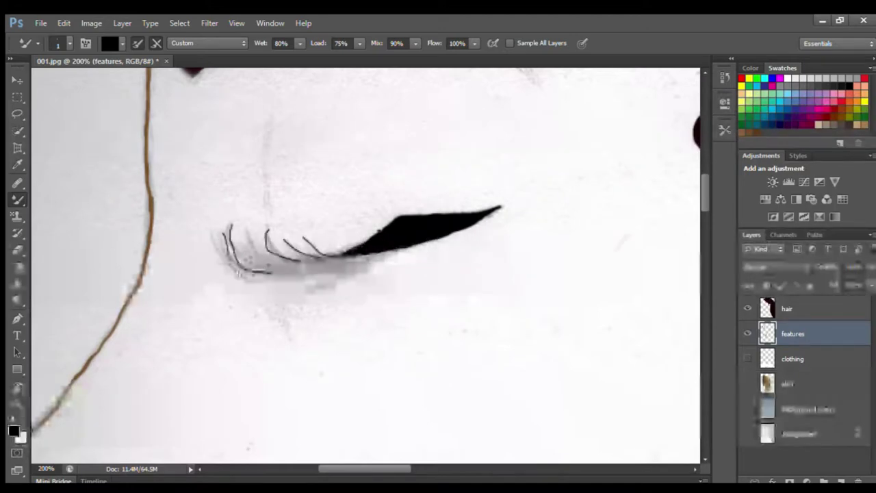
left_click_drag(279, 265, 248, 234)
left_click_drag(247, 272, 223, 234)
left_click_drag(274, 263, 266, 231)
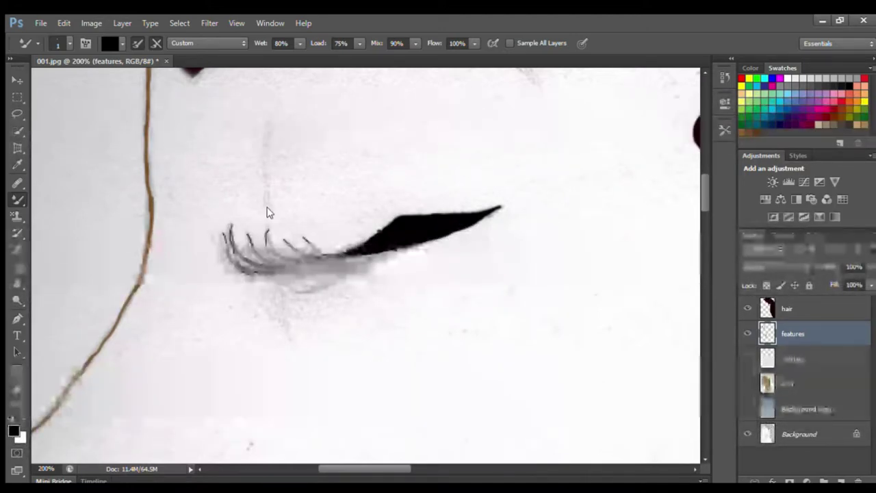
Undo the stray lash strokes and close the upper lashes into pointed outlines in black with the size 1 brush
key("ctrl+z")
key("ctrl+z")
key("ctrl+z")
key("ctrl+z")
key("ctrl+z")
key("ctrl+z")
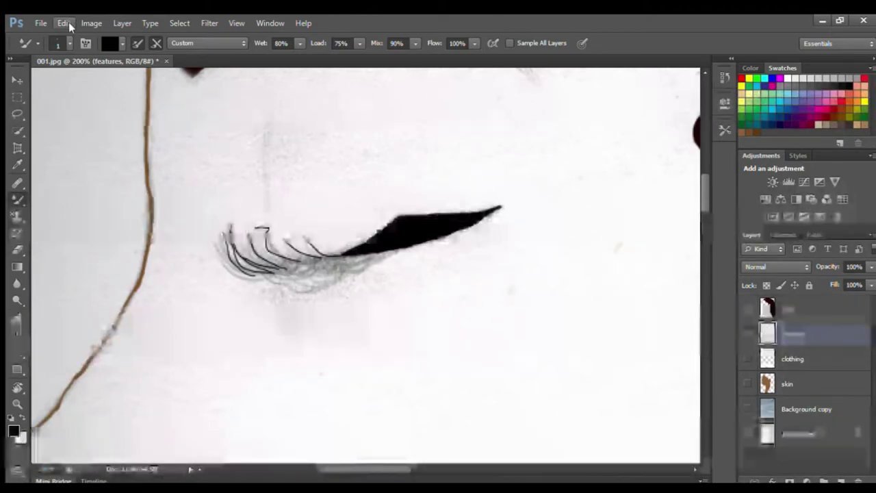
mouse_move(270, 232)
left_mouse_down()
mouse_move(286, 255)
mouse_move(306, 240)
mouse_move(284, 242)
mouse_move(288, 253)
mouse_move(308, 259)
left_mouse_up()
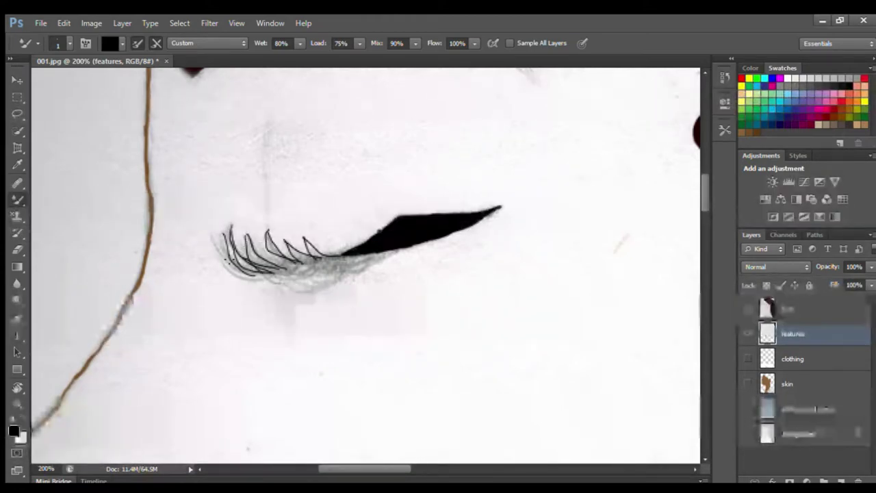
Outline the lower lashes along the bottom of the pencil lash cluster in black with the size 1 brush
left_click_drag(247, 280, 294, 269)
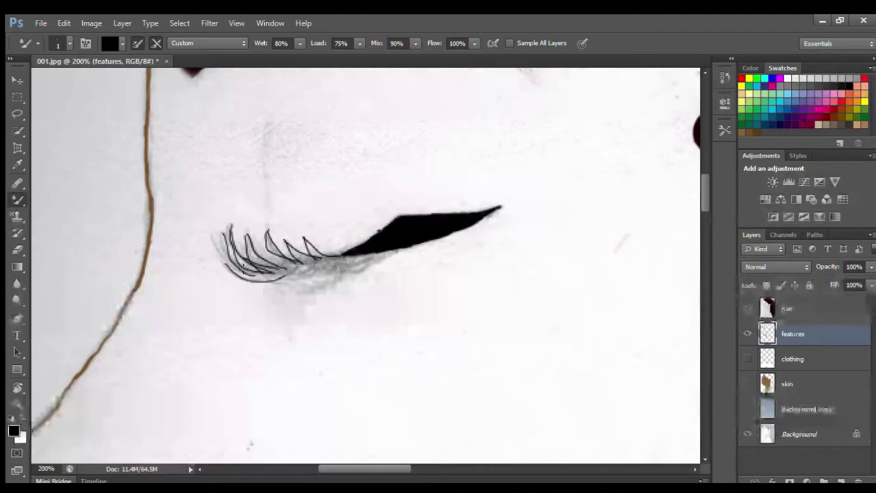
mouse_move(224, 262)
left_mouse_down()
mouse_move(275, 282)
mouse_move(325, 277)
mouse_move(325, 293)
mouse_move(363, 272)
mouse_move(295, 289)
left_mouse_up()
key("ctrl+z")
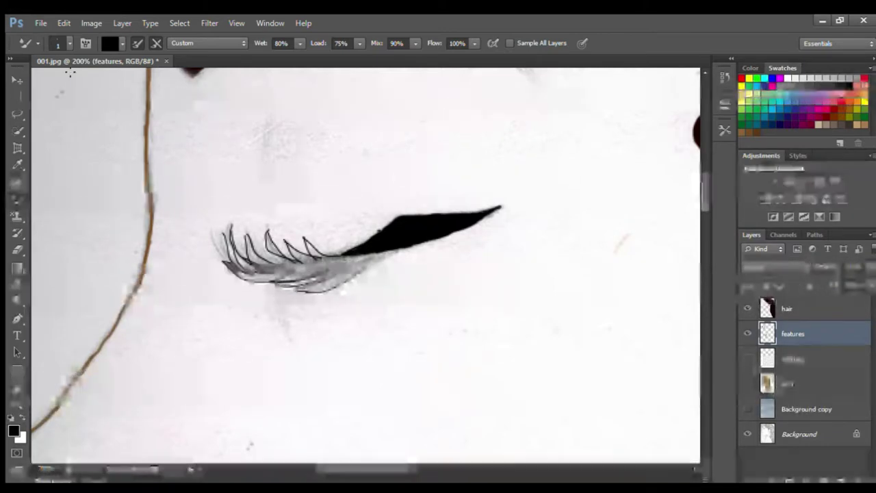
Fill the lash roots beside the eye wedge in black with a size 10 brush, and refine the fill and the wedge's lower edge at size 6
key("bracketright")
key("bracketright")
key("bracketright")
key("bracketright")
key("bracketright")
key("bracketright")
key("bracketright")
key("bracketright")
key("bracketright")
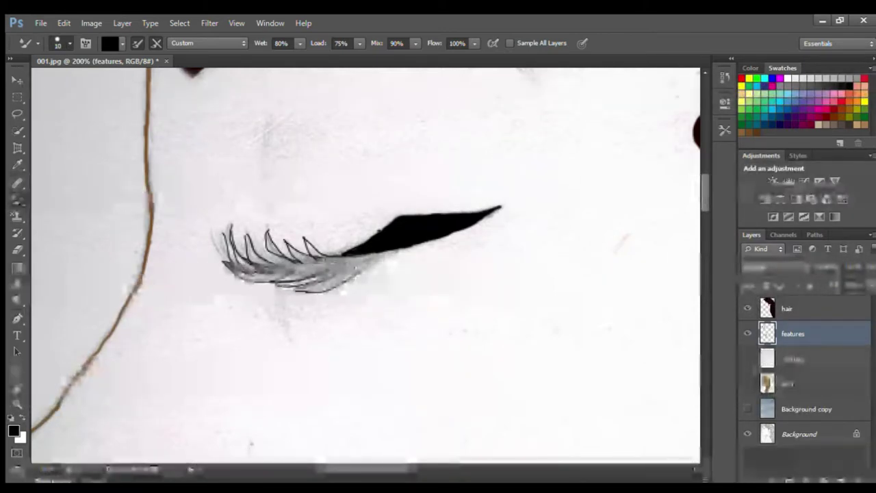
mouse_move(343, 265)
left_mouse_down()
mouse_move(357, 262)
mouse_move(336, 261)
left_mouse_up()
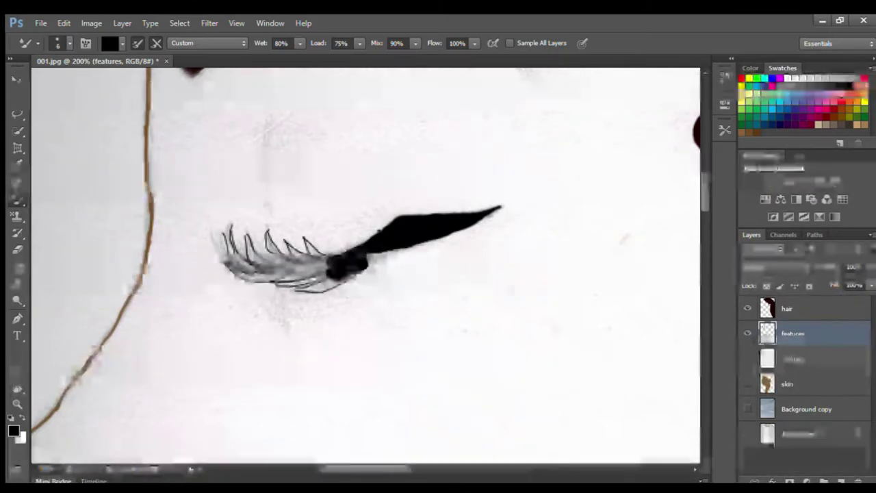
mouse_move(332, 264)
left_mouse_down()
mouse_move(291, 276)
mouse_move(316, 263)
mouse_move(306, 265)
mouse_move(330, 282)
left_mouse_up()
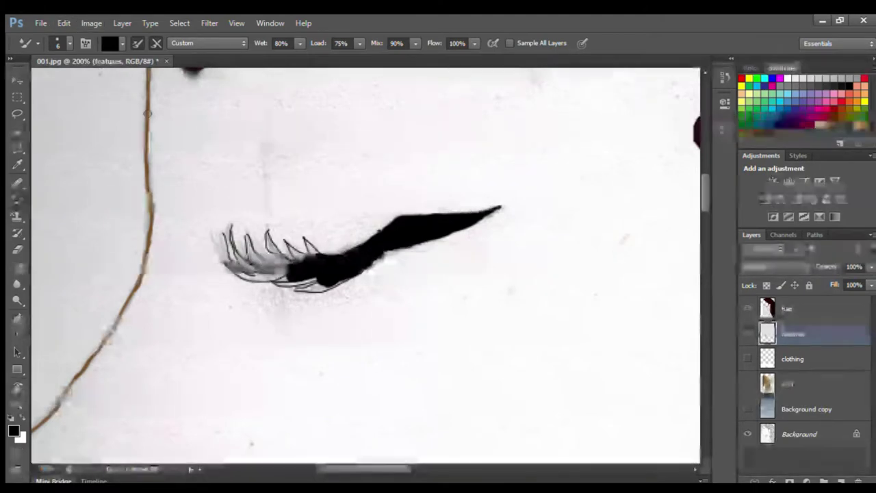
mouse_move(395, 246)
left_mouse_down()
mouse_move(370, 258)
mouse_move(411, 243)
left_mouse_up()
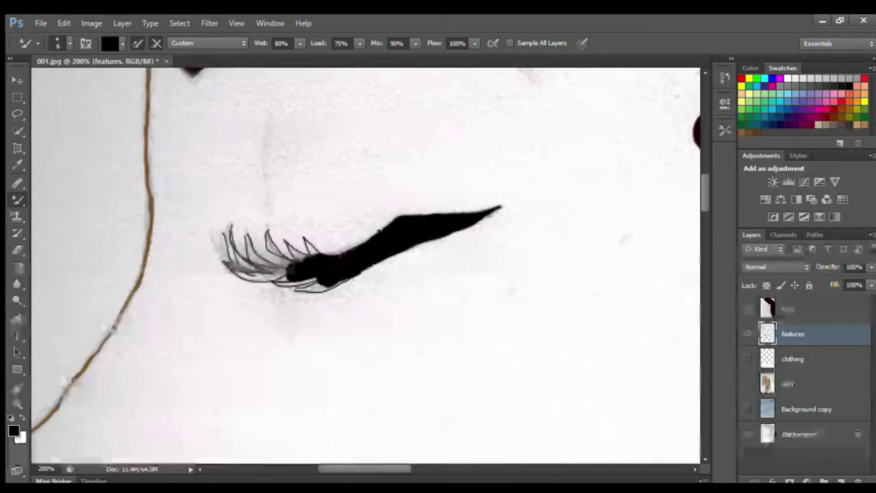
Fill the closed eye's lash outlines with black on the features layer, reducing the Mixer Brush to size 2 for the upper lash tips
mouse_move(293, 266)
left_mouse_down()
mouse_move(260, 262)
mouse_move(312, 262)
left_mouse_up()
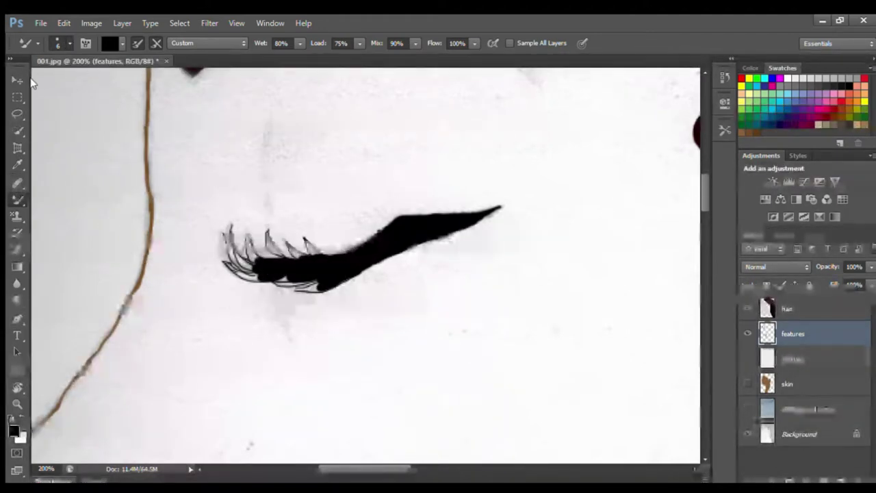
key("bracketleft")
key("bracketleft")
key("bracketleft")
key("bracketleft")
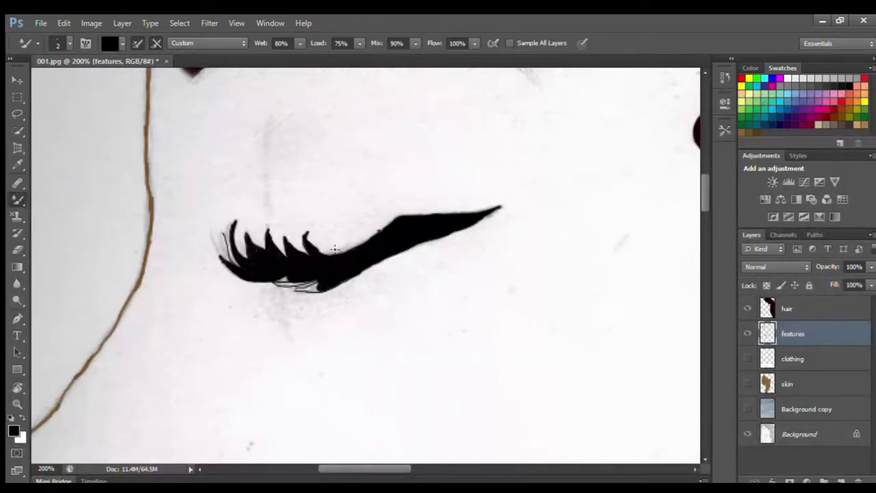
Erase the outlined lashes beneath the lash line and repaint short black lower lashes with the Mixer Brush
left_click(18, 250)
mouse_move(245, 289)
left_mouse_down()
mouse_move(323, 300)
mouse_move(286, 295)
left_mouse_up()
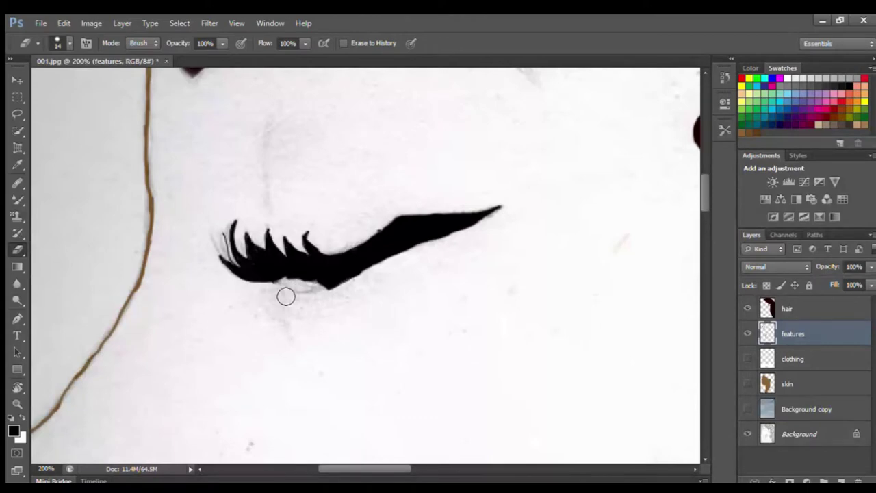
left_click(18, 199)
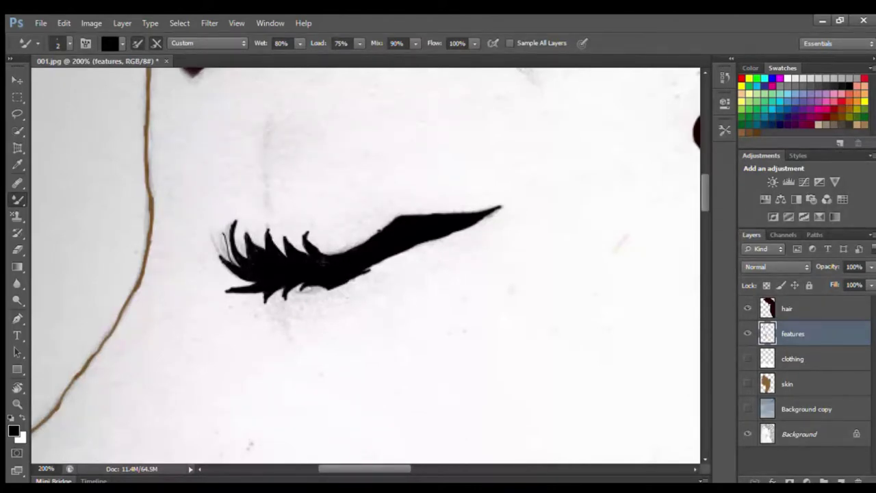
Make the skin and clothing layers visible
left_click_drag(705, 191, 719, 265)
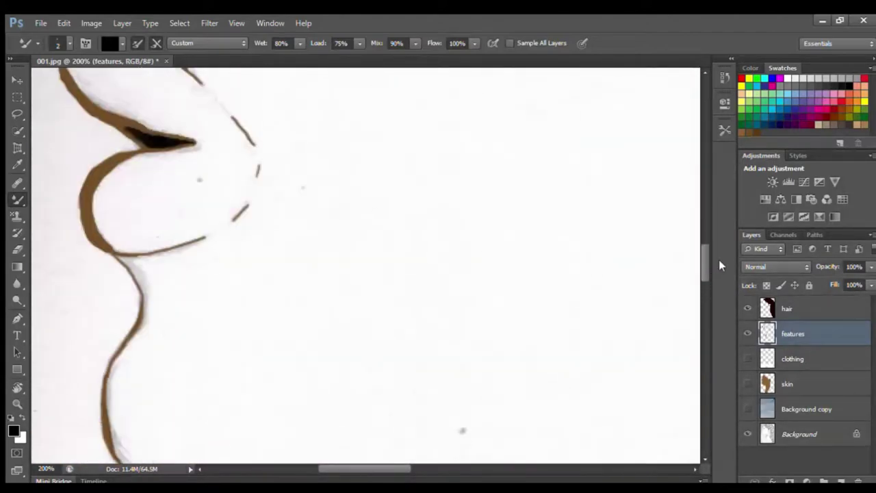
key("ctrl+minus")
key("ctrl+minus")
key("ctrl+minus")
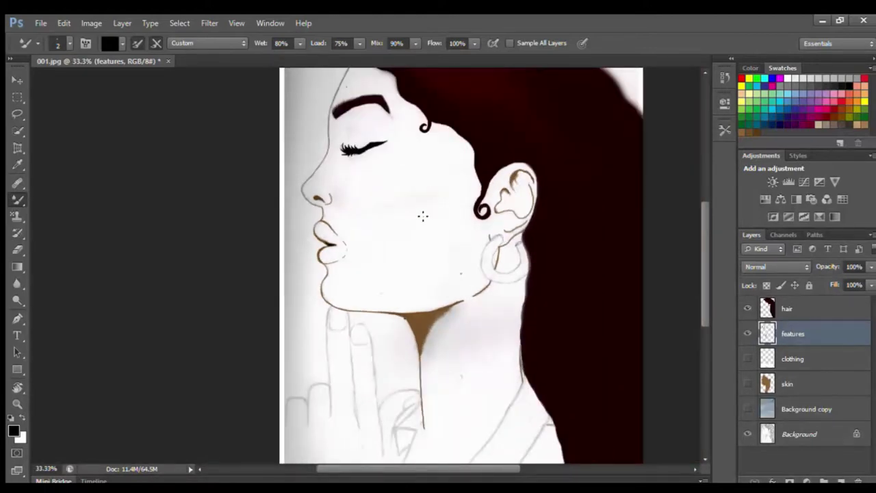
scroll(702, 227, "up", 3)
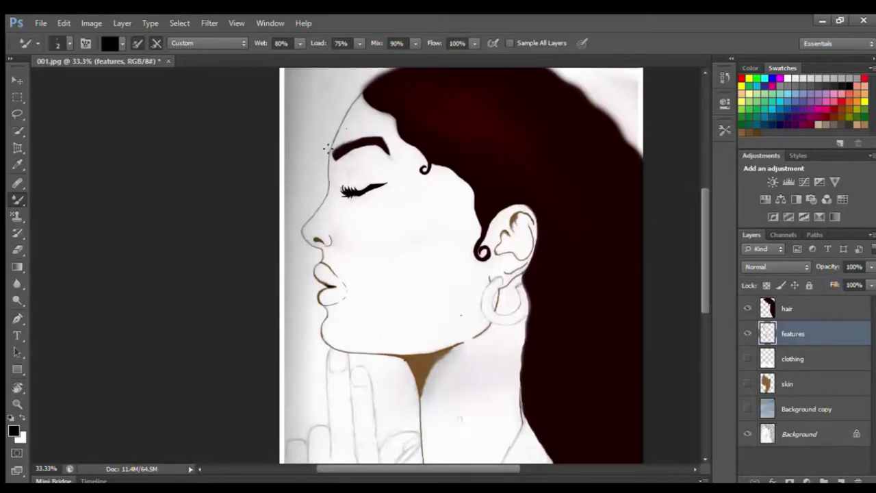
left_click(748, 384)
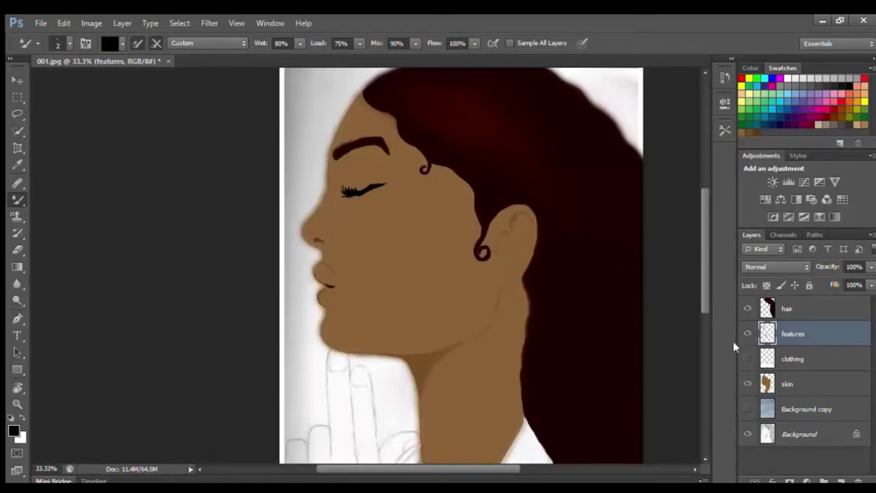
left_click(748, 357)
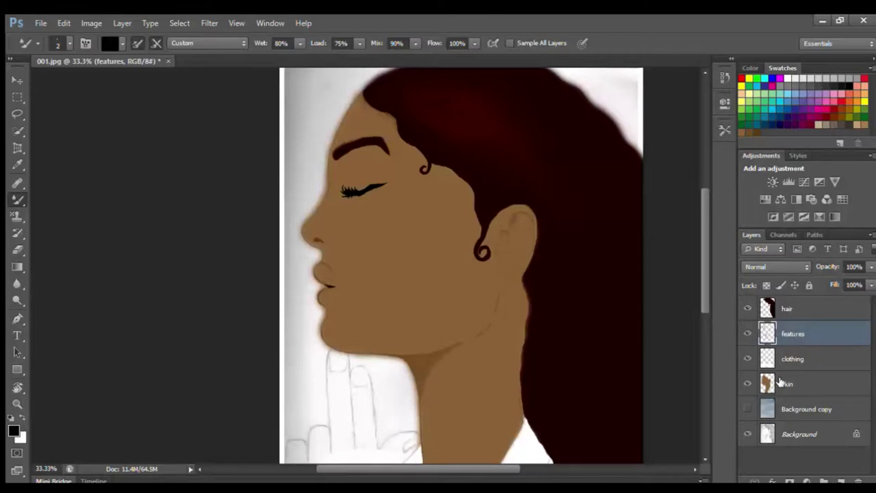
Hide the Background copy and Background layers so the figure stands on transparency
left_click_drag(700, 243, 700, 293)
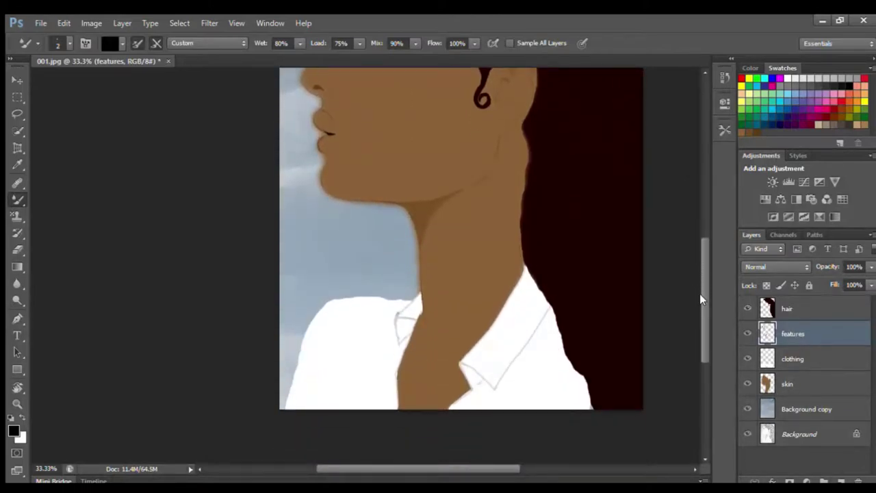
scroll(699, 293, "up", 3)
left_click(747, 409)
left_click(747, 433)
left_click_drag(706, 309, 709, 284)
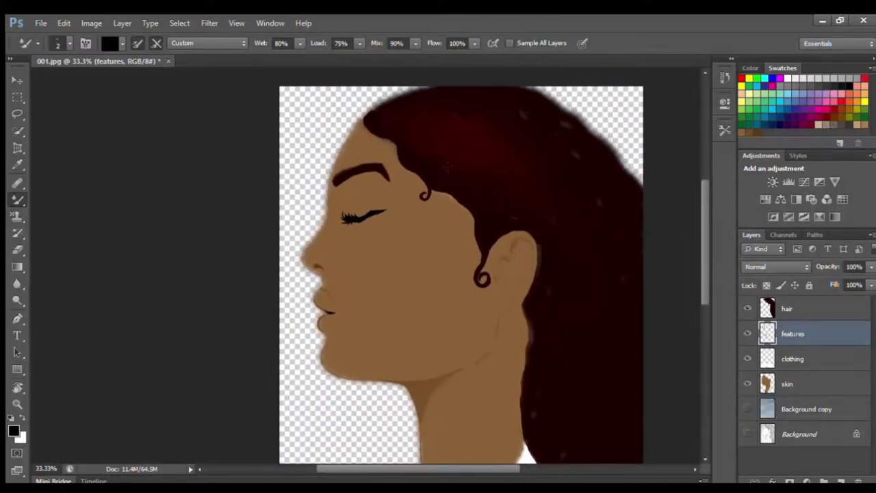
On the hair layer, sample the dark hair colour and paint over the light specks with the Mixer Brush at size 89
left_click(763, 308)
key("i")
left_click(593, 344)
left_click(18, 199)
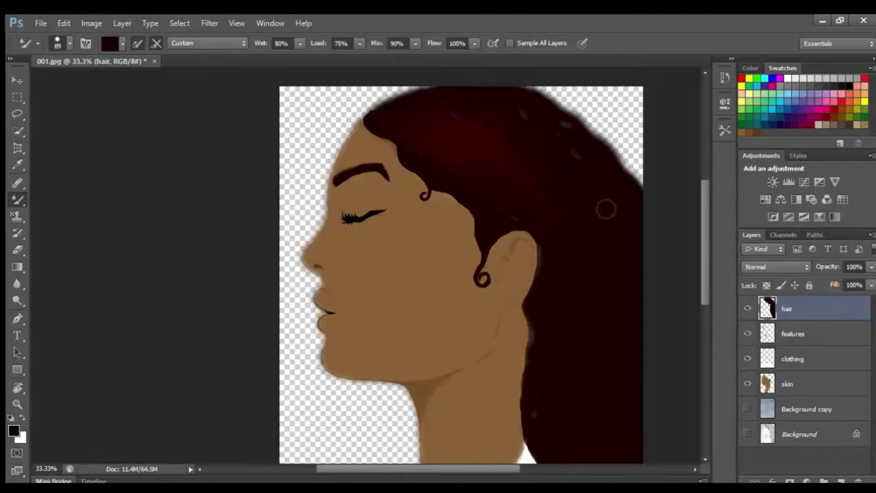
mouse_move(573, 154)
left_mouse_down()
mouse_move(581, 167)
mouse_move(568, 130)
mouse_move(540, 124)
left_mouse_up()
left_click(532, 414)
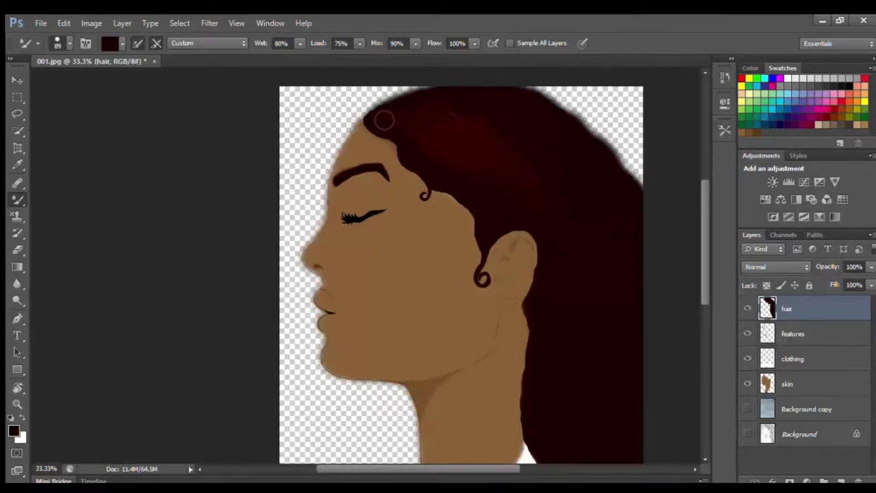
Sample the reddish hair tone and blend the highlight across the crown with the Mixer Brush
left_click(17, 164)
left_click(492, 154)
left_click(18, 199)
mouse_move(705, 248)
left_mouse_down()
mouse_move(703, 300)
mouse_move(705, 257)
left_mouse_up()
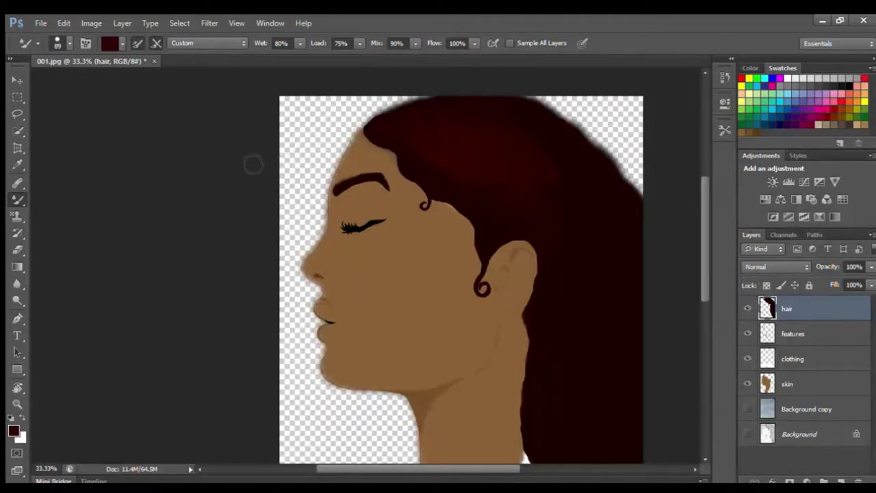
On the skin layer, sample the brown skin colour and paint along the jaw and profile edges with the Mixer Brush
left_click_drag(704, 213, 698, 291)
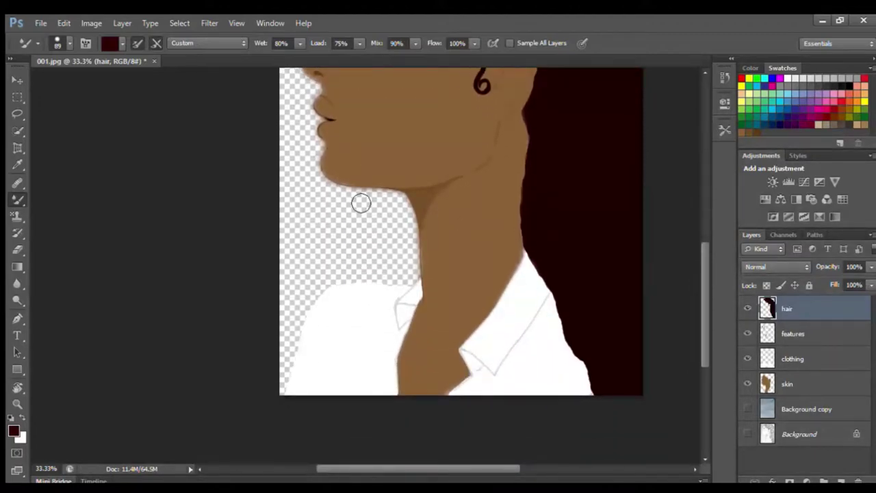
left_click(18, 164)
left_click(463, 236)
left_click(17, 199)
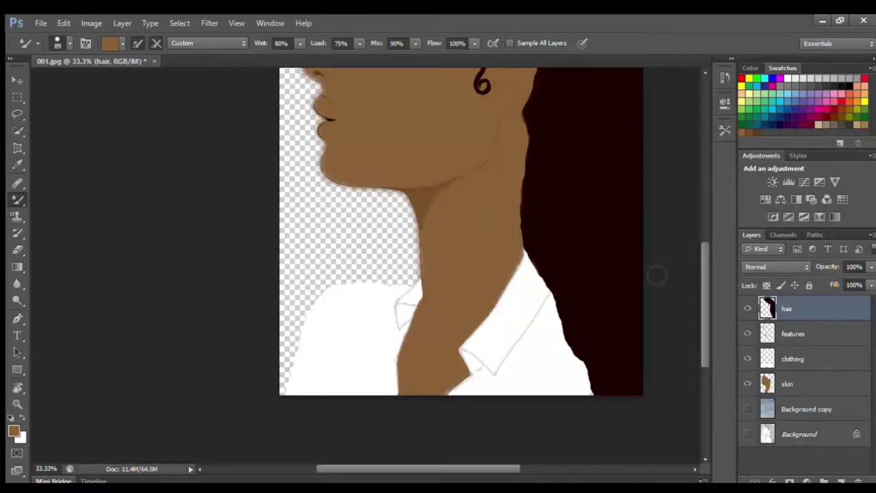
left_click(783, 386)
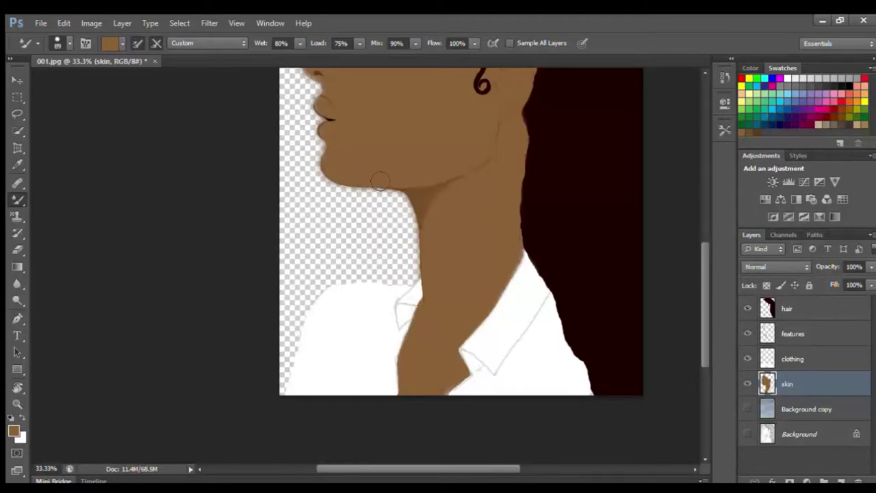
left_click_drag(701, 270, 705, 236)
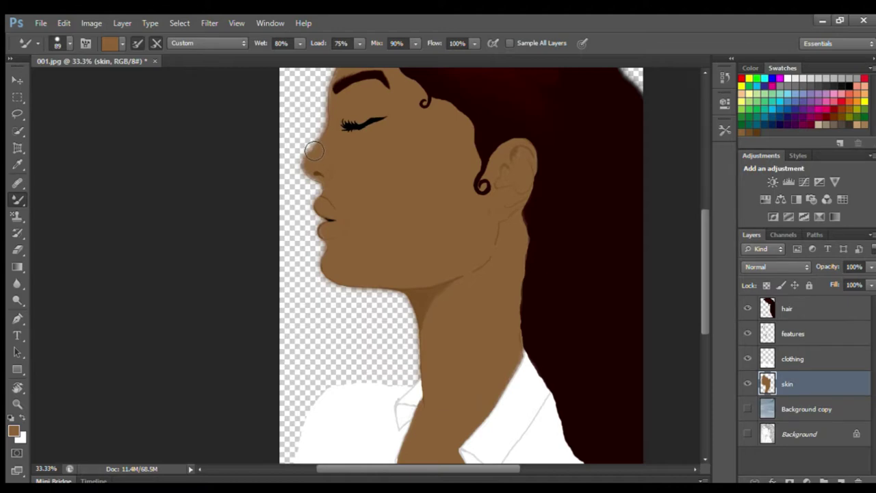
scroll(702, 253, "up", 2)
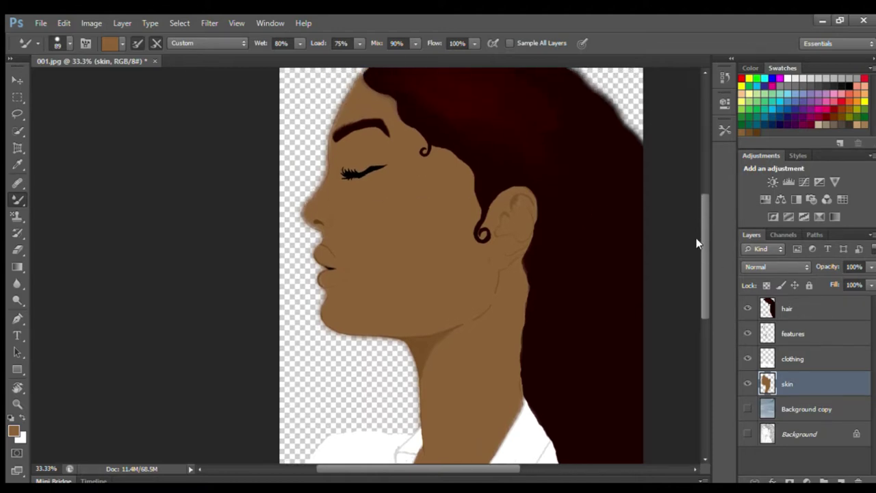
key("ctrl+1")
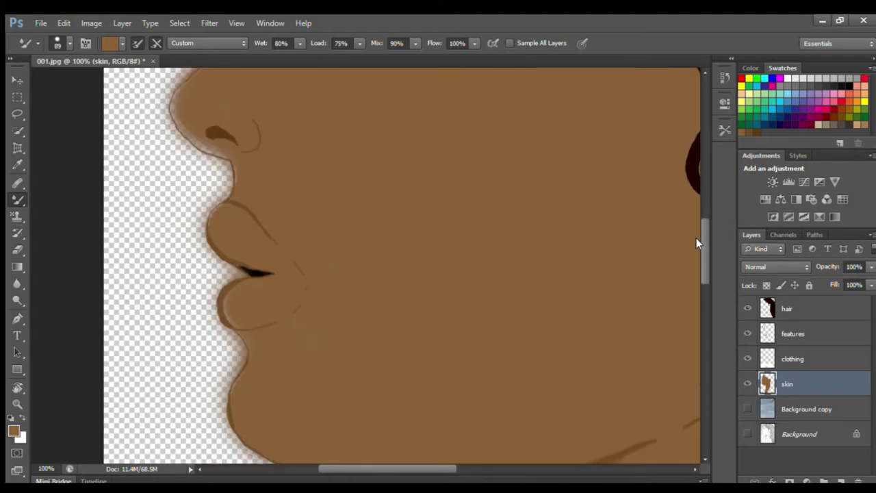
double_click(702, 234)
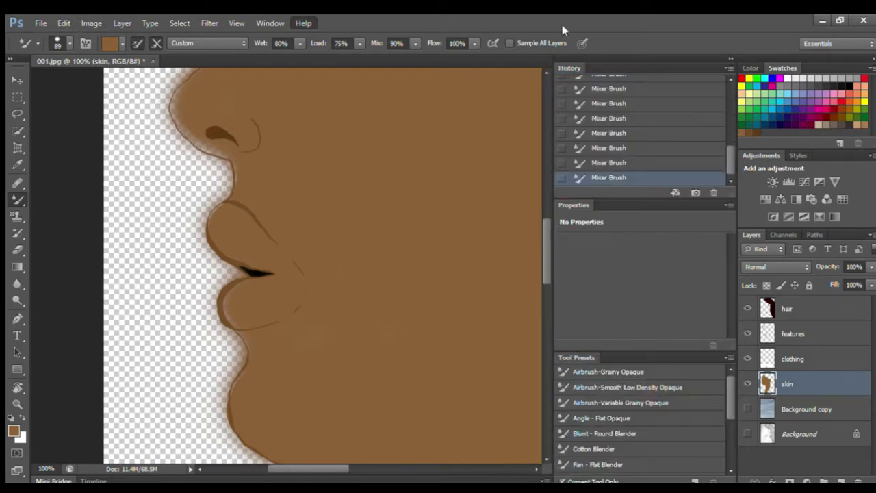
left_click_drag(554, 183, 599, 182)
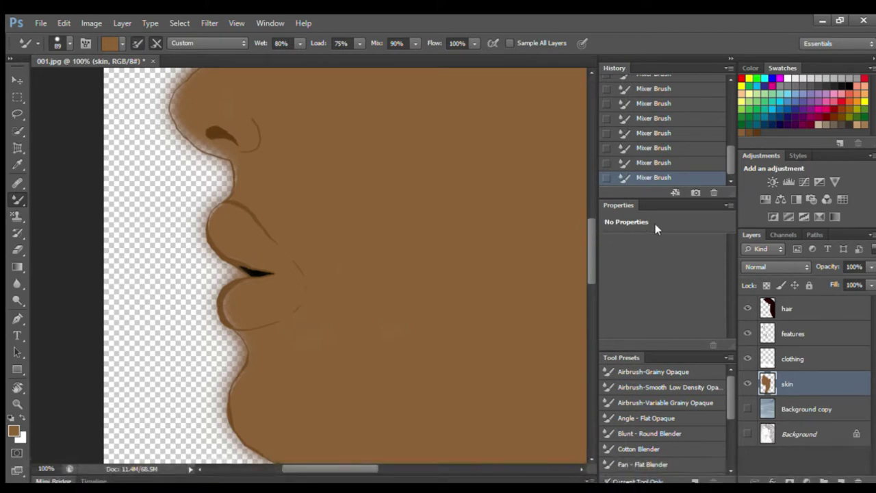
left_click(729, 59)
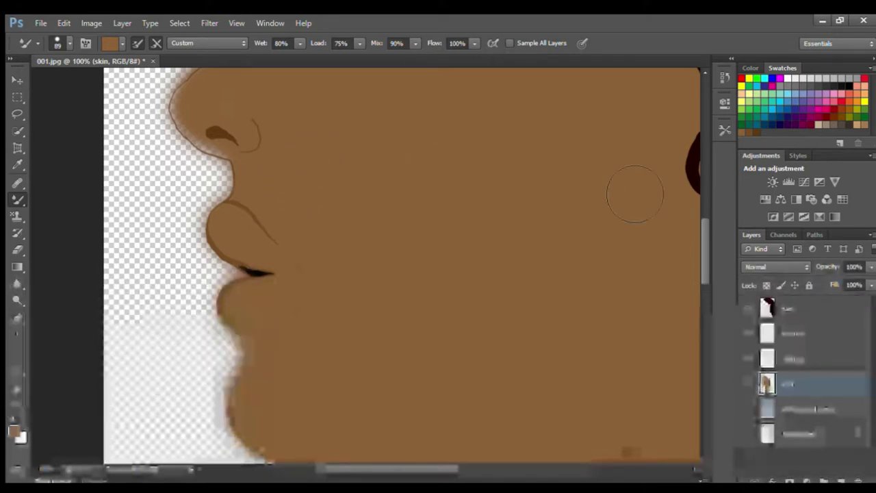
Paint brown skin colour along the nose, lips, chin and forehead edges, undoing a stray stroke near the nostril
left_click_drag(702, 244, 705, 224)
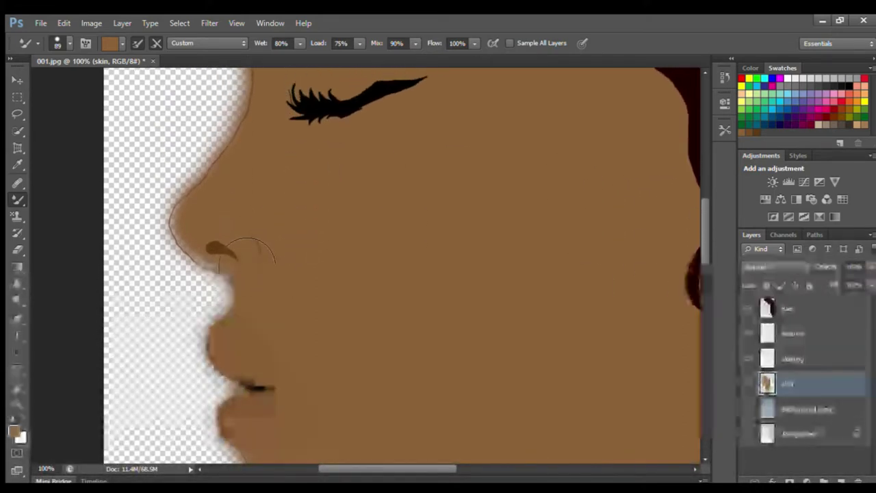
left_click_drag(239, 263, 226, 252)
key("ctrl+z")
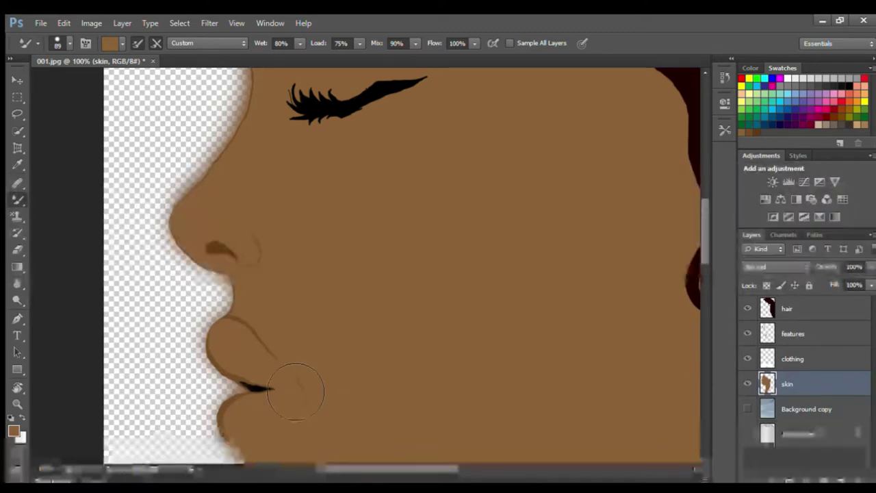
left_click_drag(706, 259, 704, 295)
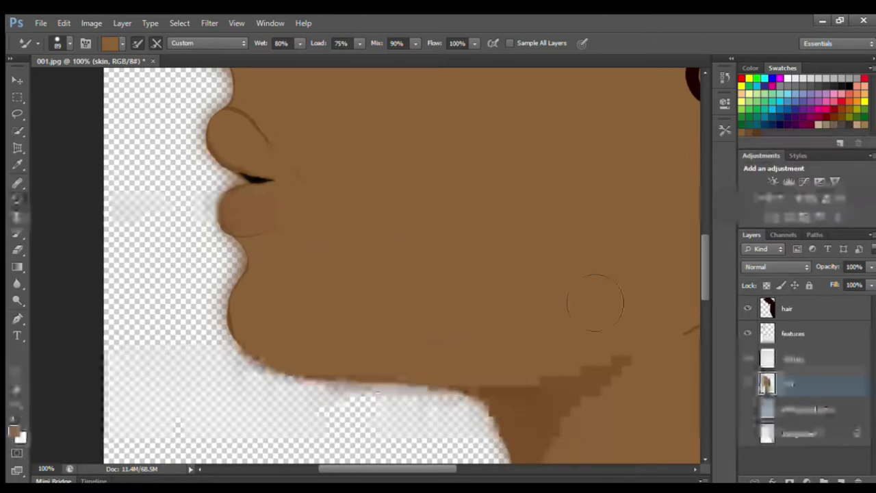
mouse_move(706, 275)
left_mouse_down()
mouse_move(724, 247)
mouse_move(727, 192)
left_mouse_up()
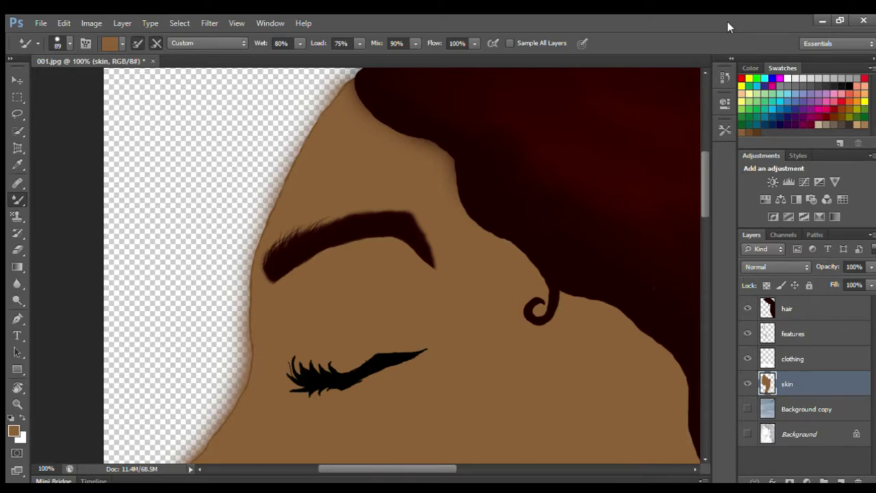
On the hair layer, sample the dark hair colour and extend the hair's front tip over the forehead edge with brush sizes 6 and 3
left_click_drag(699, 204, 705, 193)
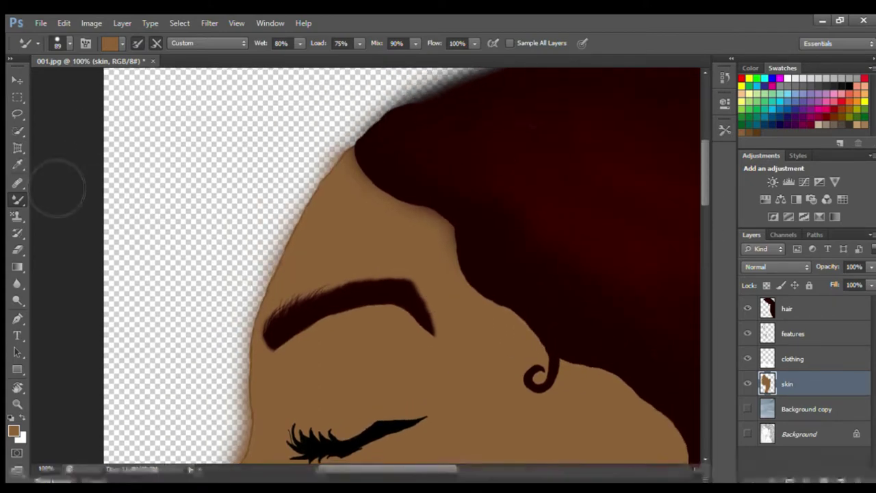
left_click(18, 164)
left_click(383, 164)
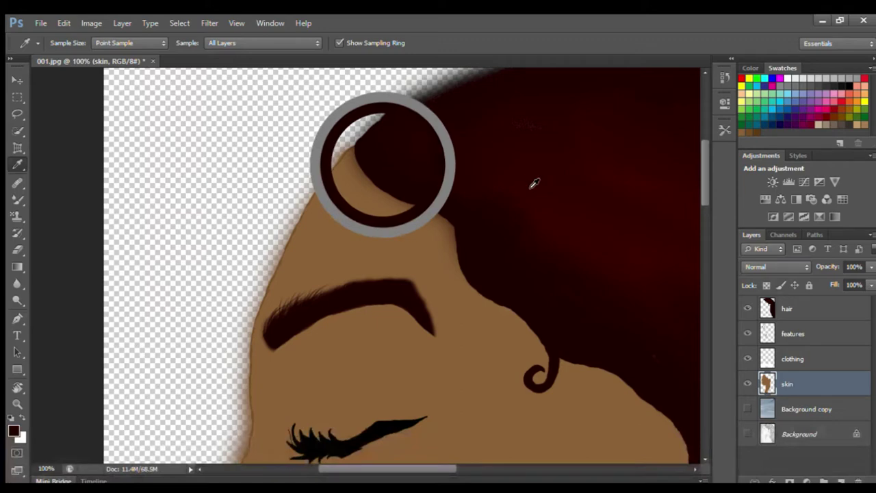
left_click(787, 308)
left_click(20, 200)
key("bracketleft")
key("bracketleft")
key("bracketleft")
key("bracketleft")
key("bracketleft")
key("bracketleft")
key("bracketleft")
key("bracketleft")
key("bracketleft")
key("bracketleft")
key("bracketleft")
key("bracketleft")
key("bracketleft")
key("bracketleft")
key("bracketleft")
key("bracketleft")
key("bracketleft")
key("bracketleft")
key("bracketright")
key("bracketright")
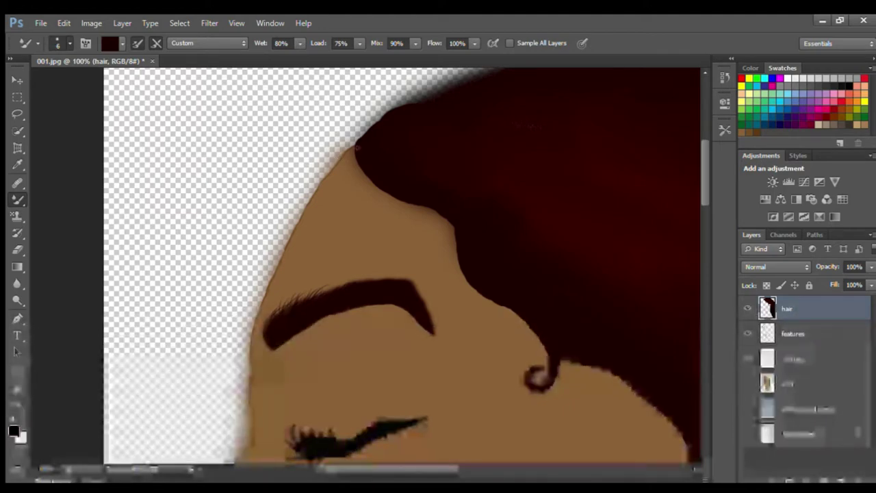
left_click_drag(355, 145, 343, 156)
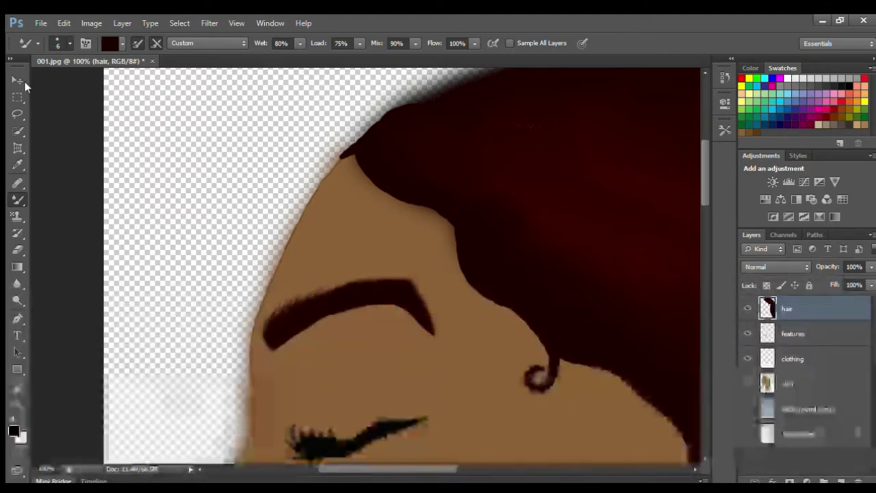
key("bracketleft")
key("bracketleft")
key("bracketleft")
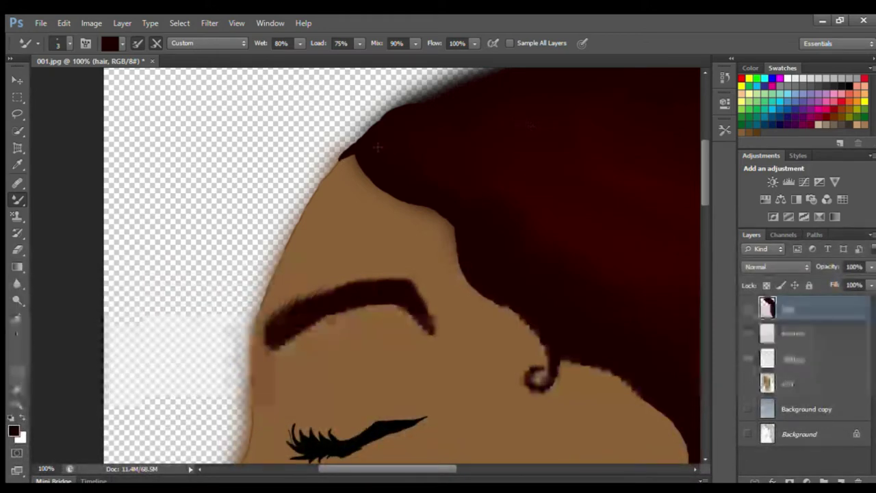
On the skin layer, sample the brown skin colour and fill the neck and chest edges along the collar with the Mixer Brush at size 30
left_click_drag(701, 214, 678, 405)
left_click_drag(437, 470, 486, 470)
left_click(787, 384)
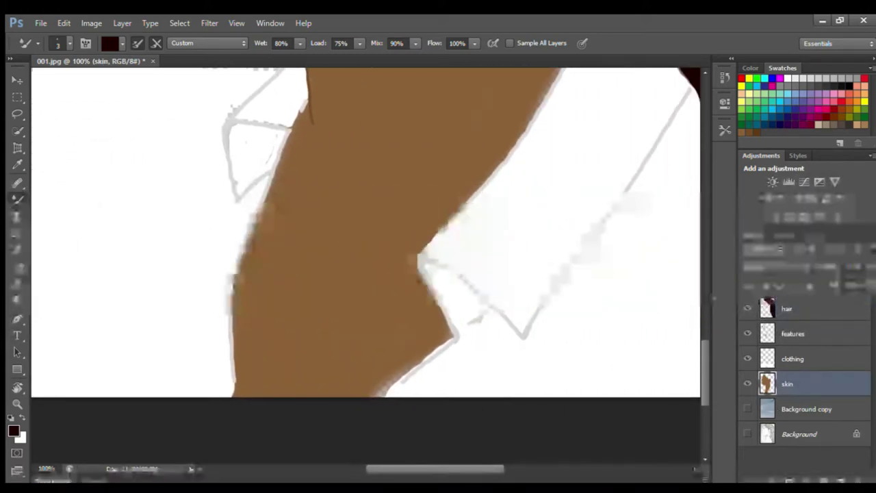
key("i")
left_click(16, 199)
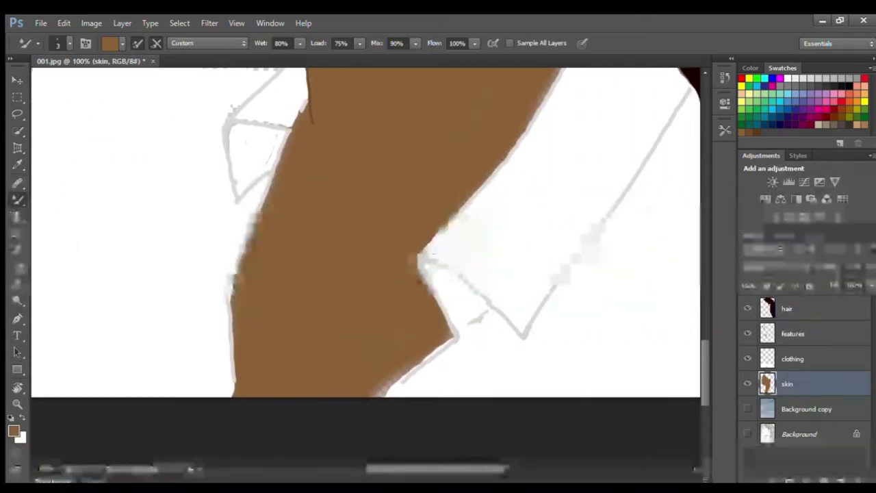
left_click(66, 45)
left_click_drag(32, 77, 37, 77)
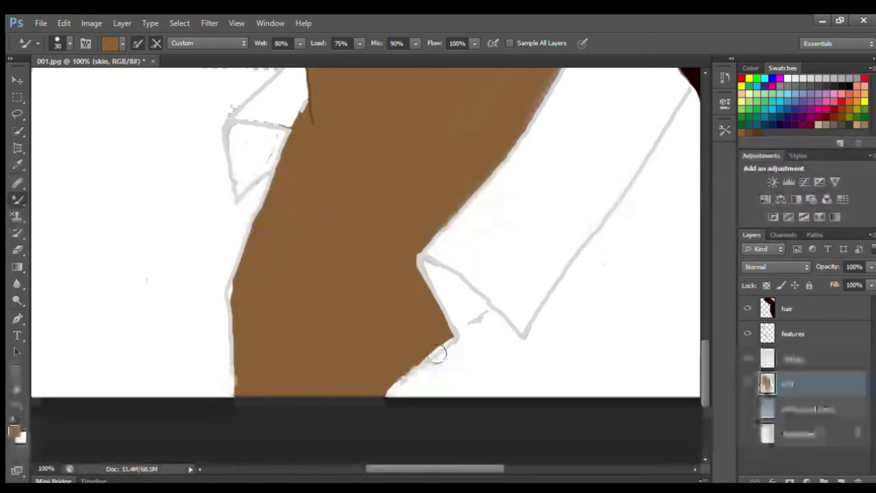
Paint brown along the neck and chest edges beside the large collar flap on the skin layer
mouse_move(427, 247)
left_mouse_down()
mouse_move(484, 192)
mouse_move(344, 234)
mouse_move(359, 166)
mouse_move(529, 128)
left_mouse_up()
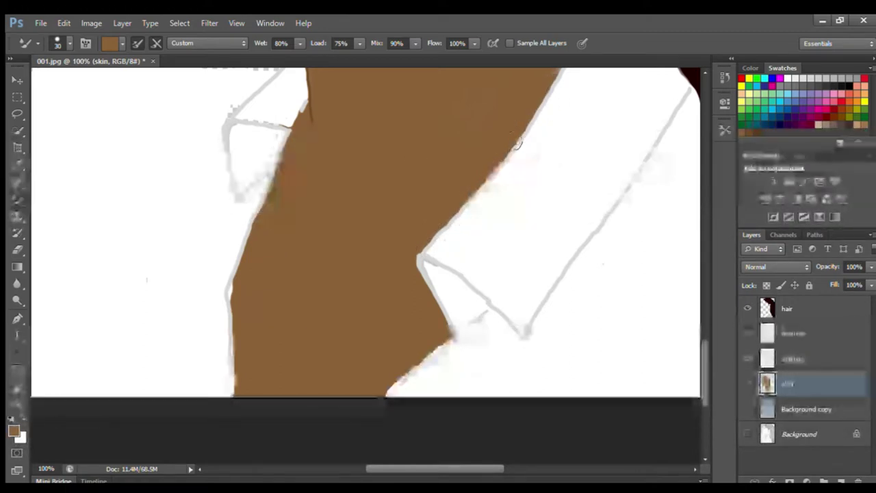
left_click_drag(705, 346, 703, 318)
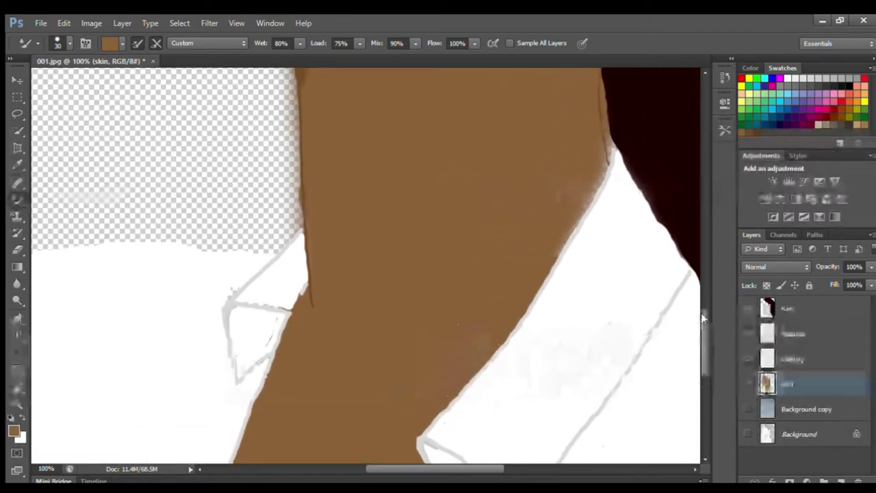
left_click_drag(608, 182, 605, 139)
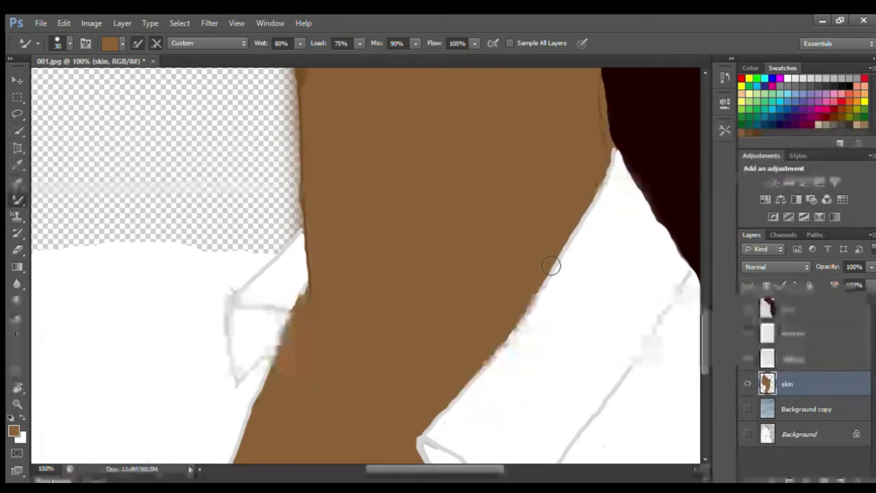
left_click_drag(703, 329, 704, 314)
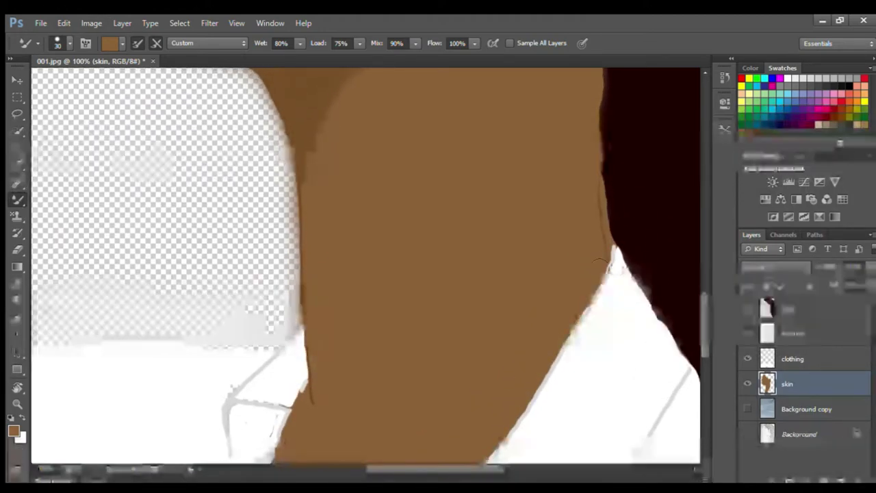
left_click(798, 333)
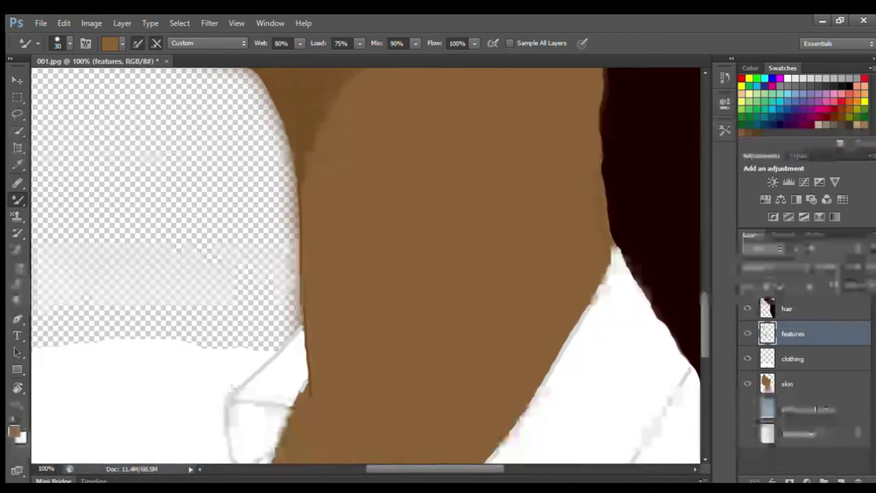
left_click(787, 383)
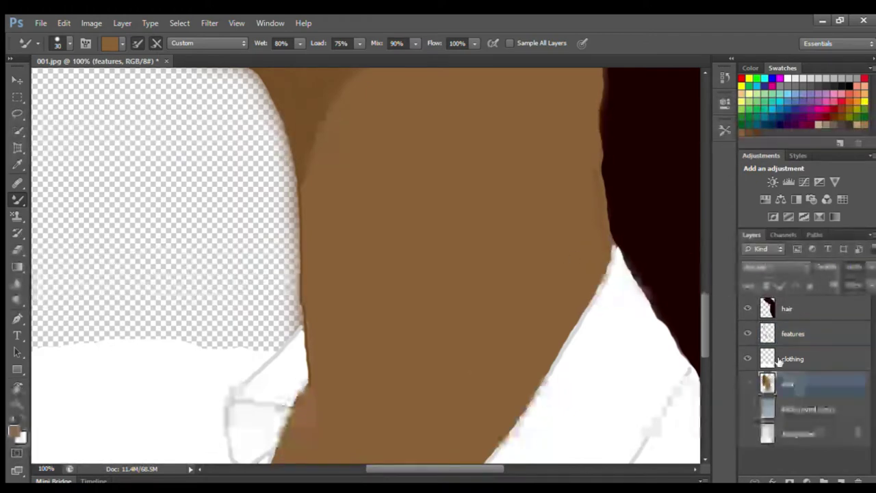
On the clothing layer, change the paint colour to white and cover the stray marks around the small collar flap
left_click_drag(705, 319, 737, 356)
left_click_drag(458, 469, 433, 470)
left_click(17, 165)
left_click(380, 226)
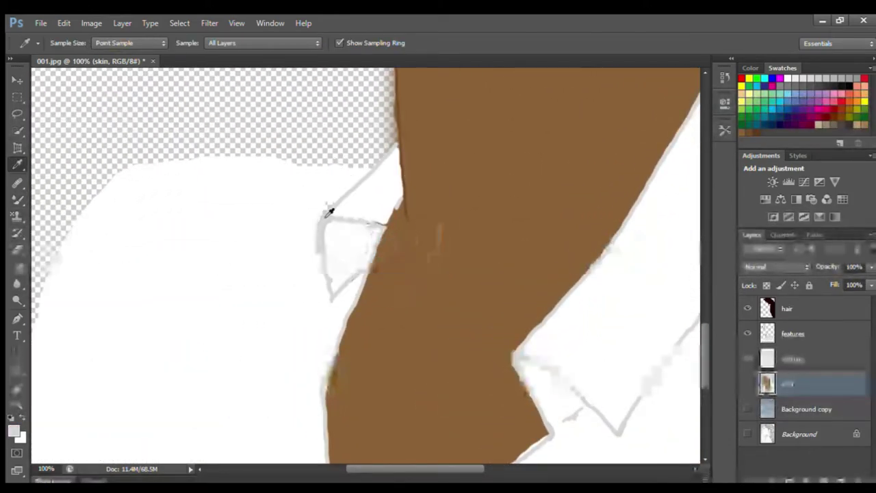
key("b")
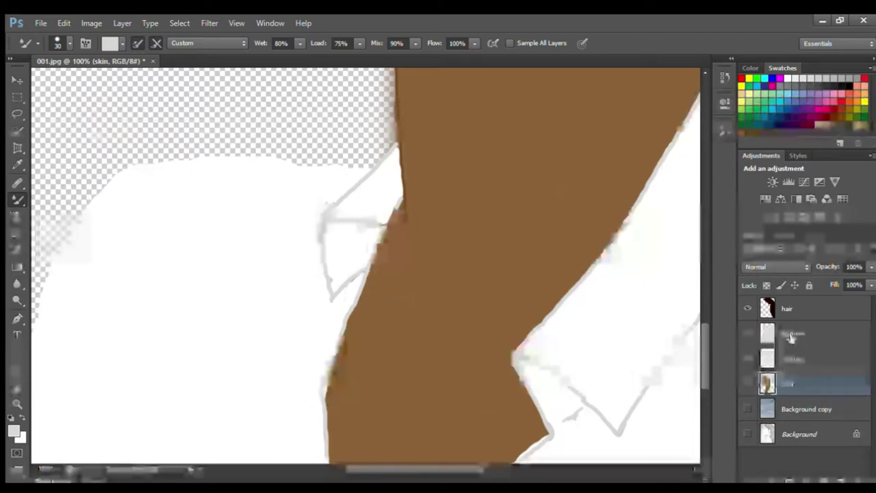
left_click(793, 333)
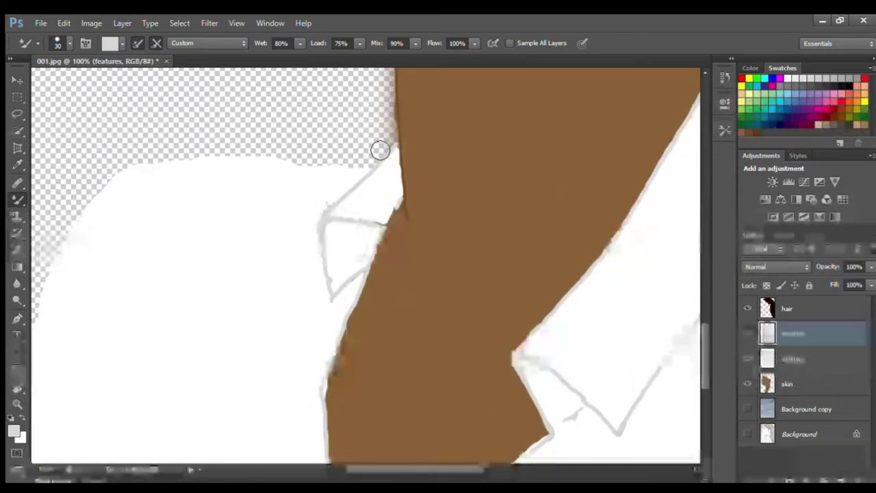
left_click(793, 358)
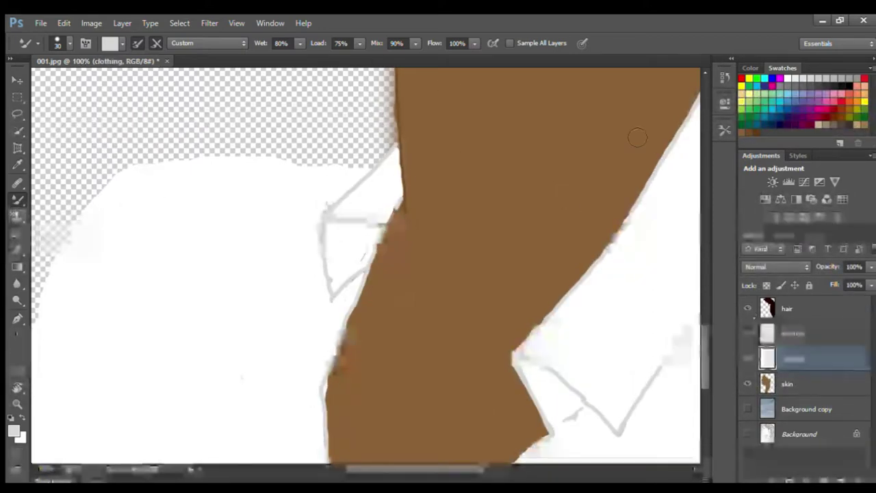
left_click(785, 87)
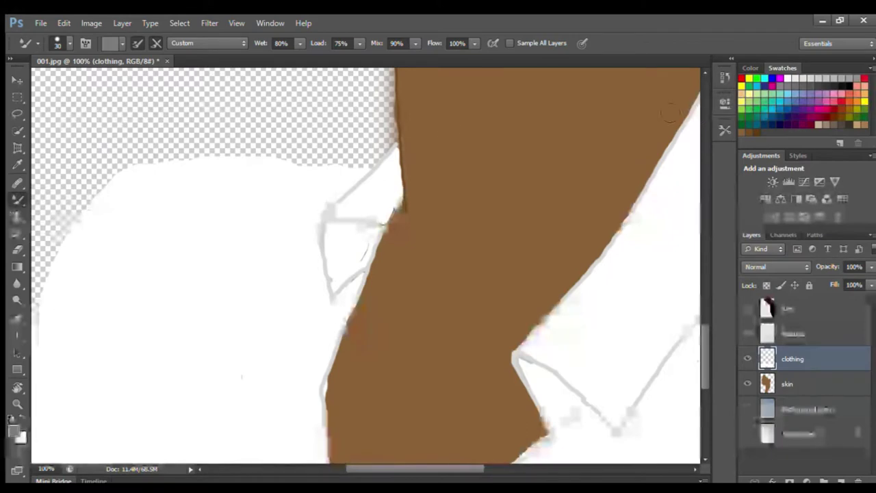
left_click_drag(331, 210, 354, 184)
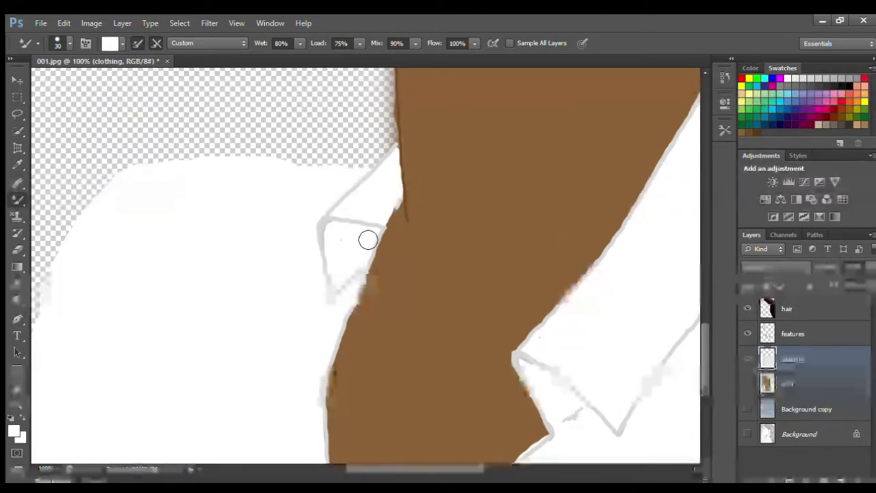
Sample the collar outline's light grey and reduce the Mixer Brush to size 5
mouse_move(413, 471)
left_mouse_down()
mouse_move(452, 471)
mouse_move(410, 471)
left_mouse_up()
left_click(18, 162)
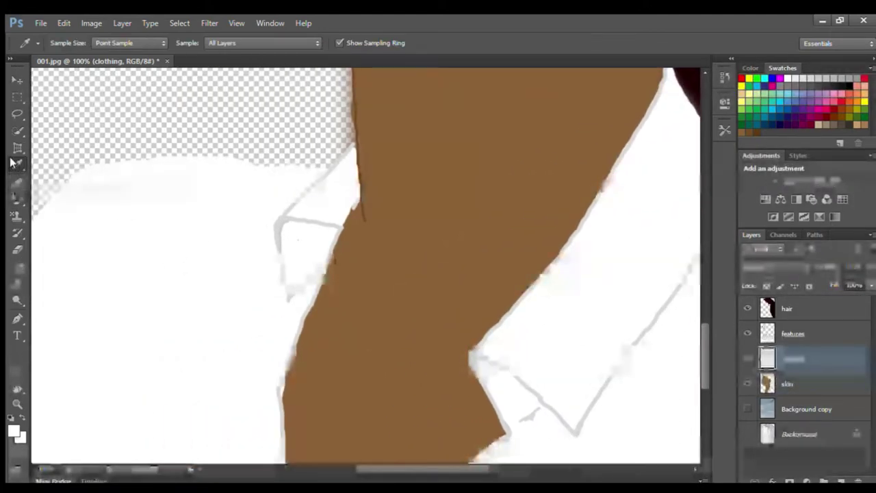
left_click(17, 199)
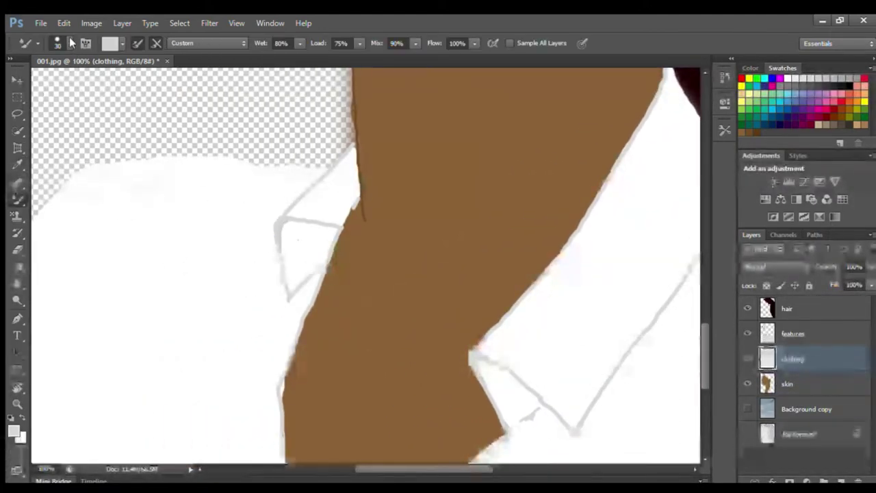
key("bracketleft")
key("bracketleft")
key("bracketleft")
key("bracketleft")
key("bracketleft")
key("bracketleft")
key("bracketleft")
key("bracketleft")
key("bracketleft")
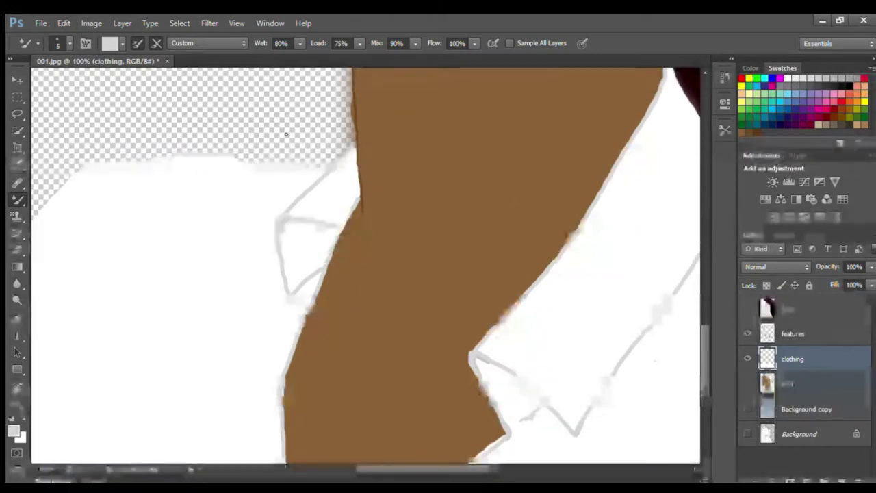
On the features layer, retrace the collar and shirt opening outlines in light grey
left_click(787, 334)
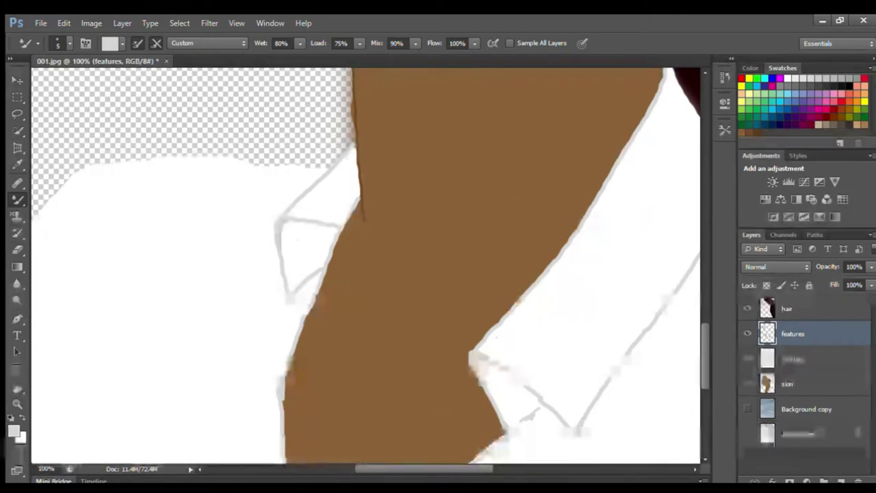
scroll(367, 267, "down", 3)
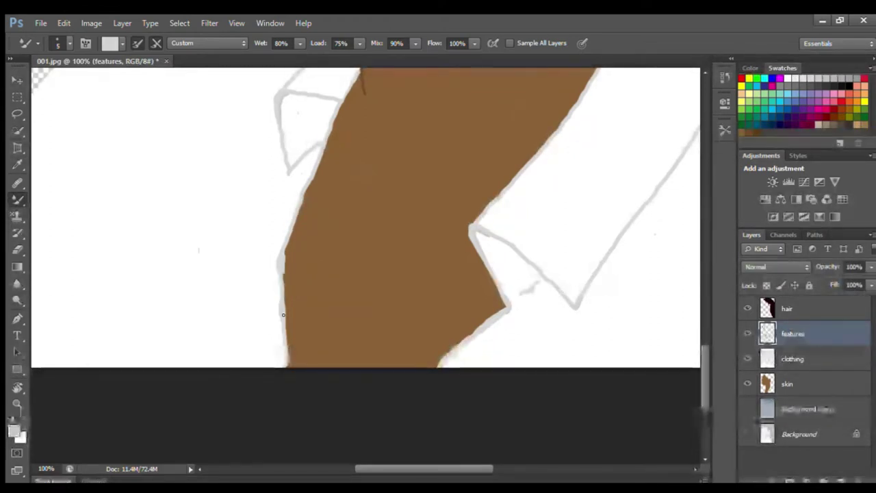
left_click_drag(704, 366, 705, 341)
left_click_drag(489, 467, 517, 462)
scroll(711, 308, "up", 4)
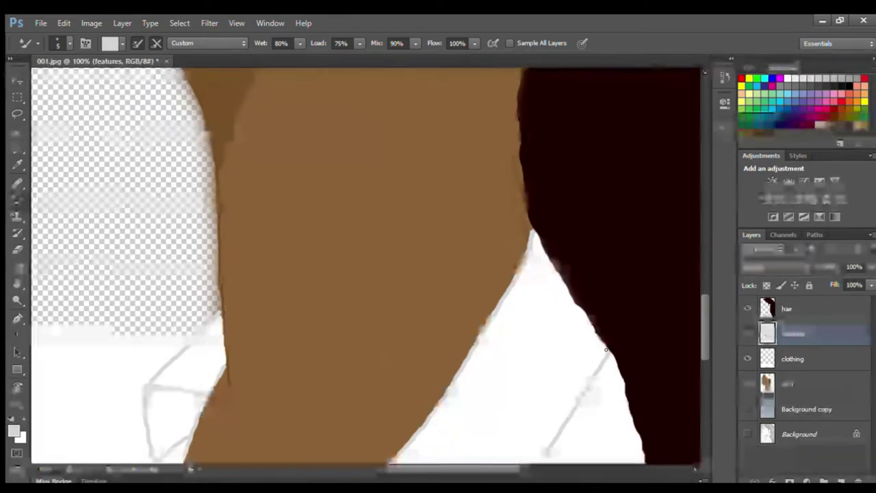
scroll(702, 354, "down", 4)
left_click_drag(704, 364, 705, 376)
left_click_drag(505, 468, 495, 468)
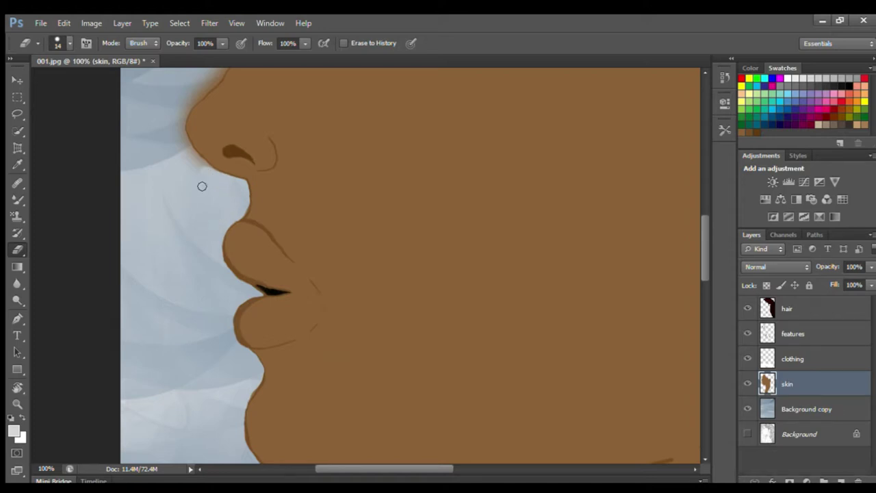
Erase the brown overspill outside the nose, nose bridge and forehead on the skin layer with the size 14 Eraser
left_click_drag(697, 236, 699, 220)
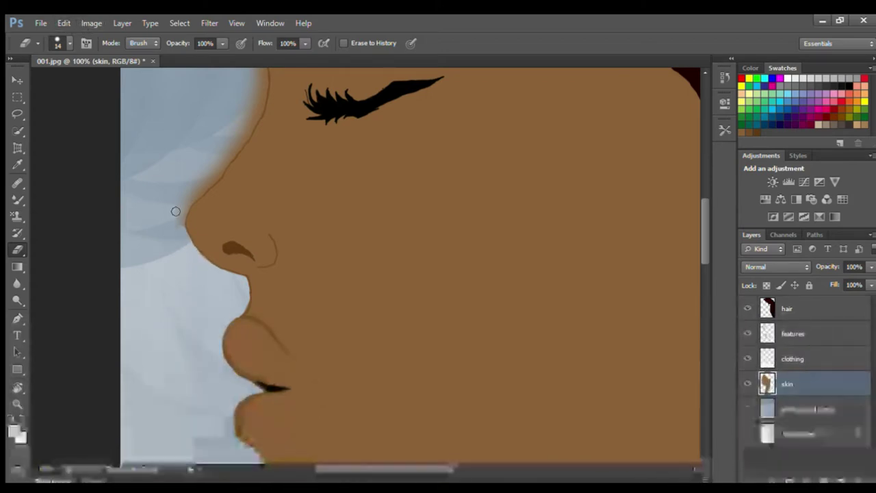
mouse_move(180, 225)
left_mouse_down()
mouse_move(184, 205)
mouse_move(174, 210)
mouse_move(203, 176)
left_mouse_up()
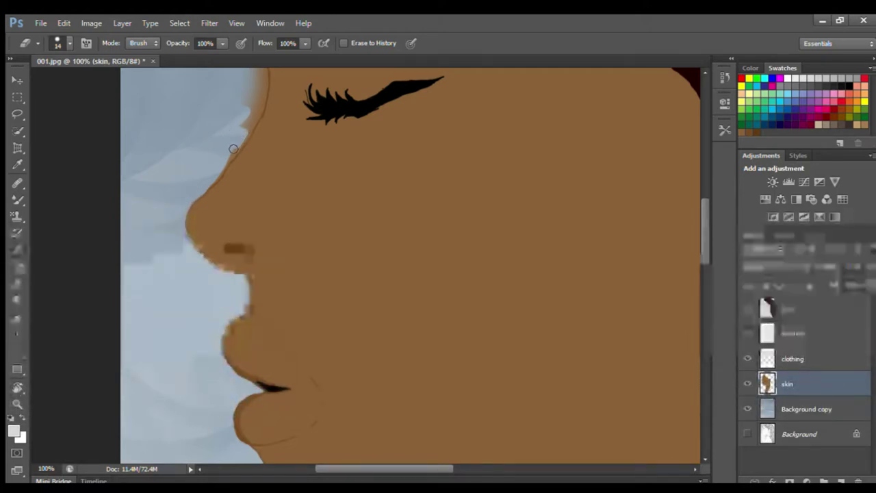
mouse_move(249, 126)
left_mouse_down()
mouse_move(257, 104)
mouse_move(225, 162)
left_mouse_up()
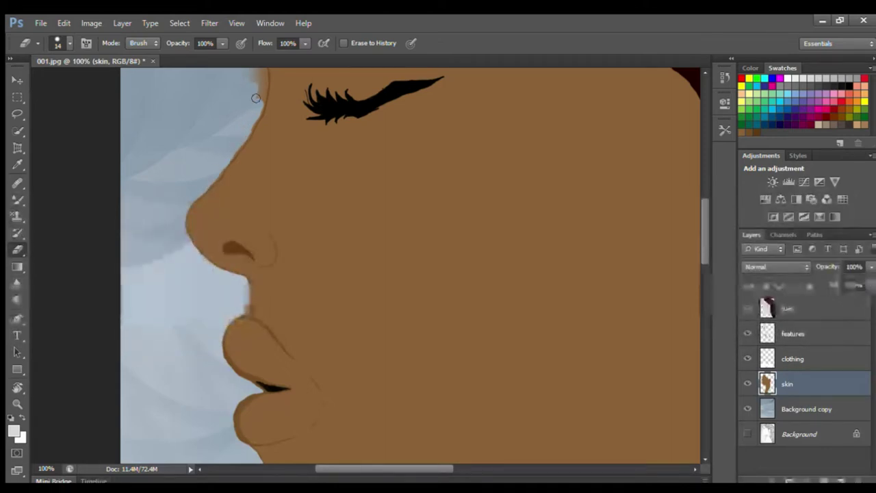
left_click_drag(260, 93, 216, 172)
scroll(554, 157, "up", 6)
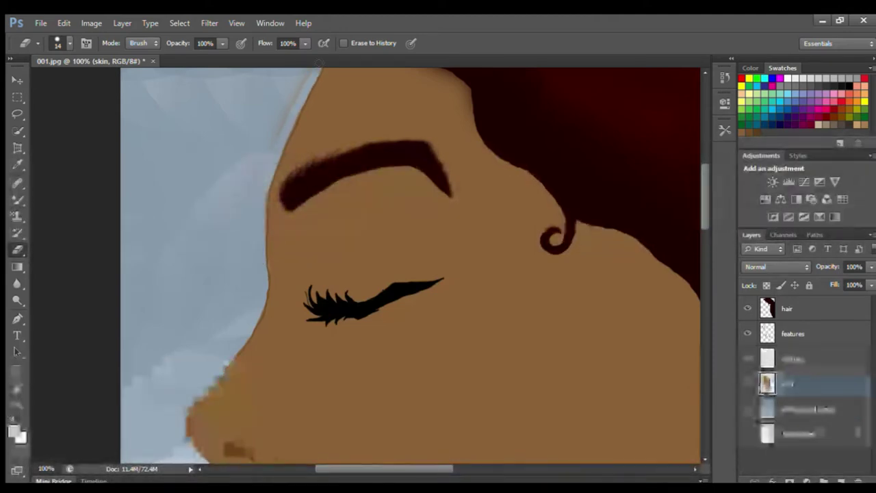
mouse_move(269, 134)
left_mouse_down()
mouse_move(298, 92)
mouse_move(281, 136)
left_mouse_up()
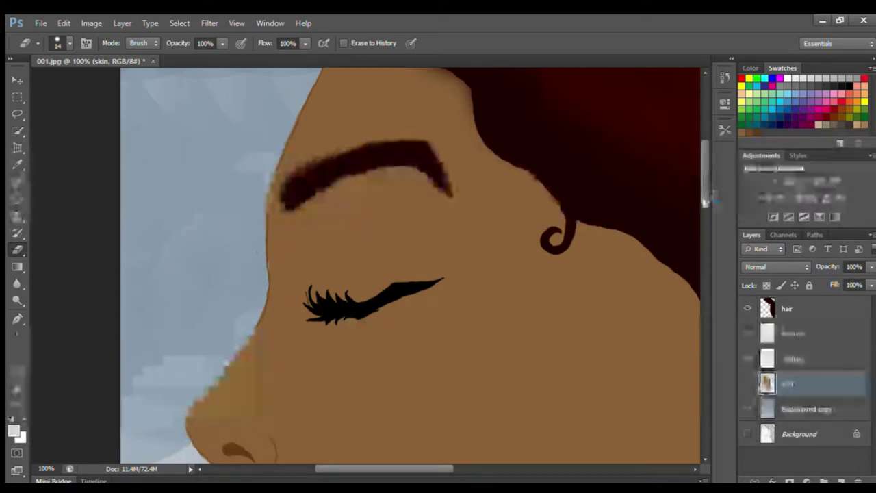
On the hair layer, erase the blurred dark fringe along the hair's upper front edge
scroll(317, 263, "up", 5)
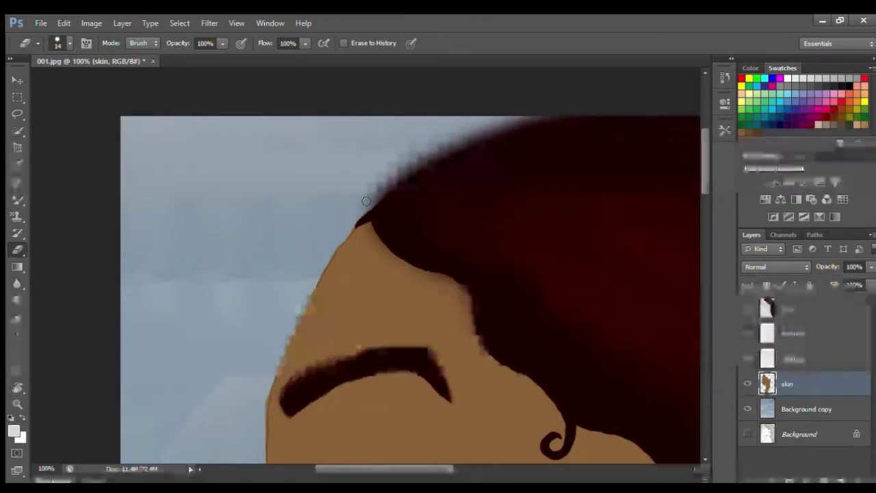
left_click(787, 308)
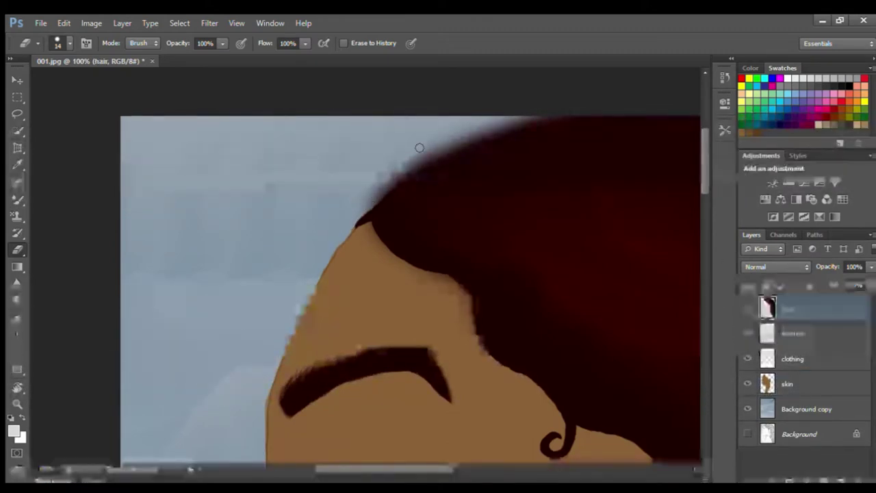
left_click_drag(459, 138, 518, 117)
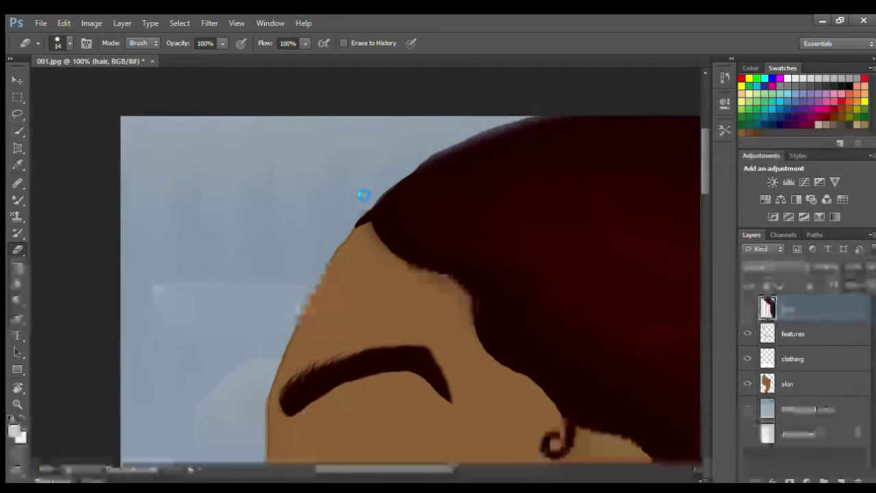
left_click_drag(424, 130, 409, 135)
Inspect the forehead and eyebrow up close and the whole portrait at 25%, toggling the hair layer's visibility off and on
left_click_drag(702, 171, 727, 175)
key("ctrl+plus")
key("ctrl+plus")
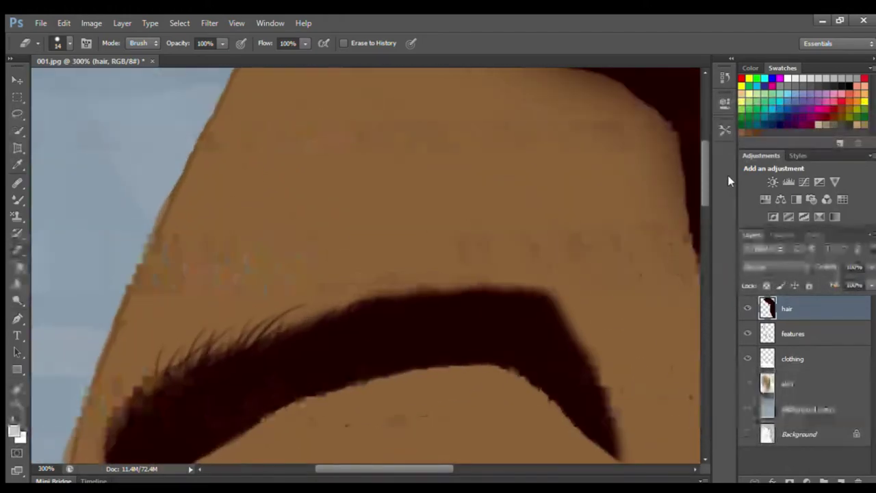
key("ctrl+minus")
key("ctrl+minus")
key("ctrl+minus")
key("ctrl+minus")
key("ctrl+minus")
key("ctrl+minus")
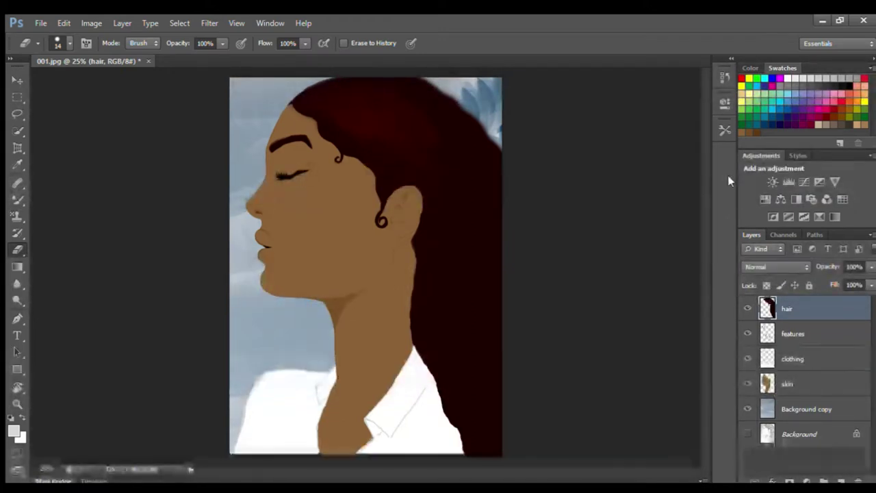
left_click(748, 309)
left_click(748, 309)
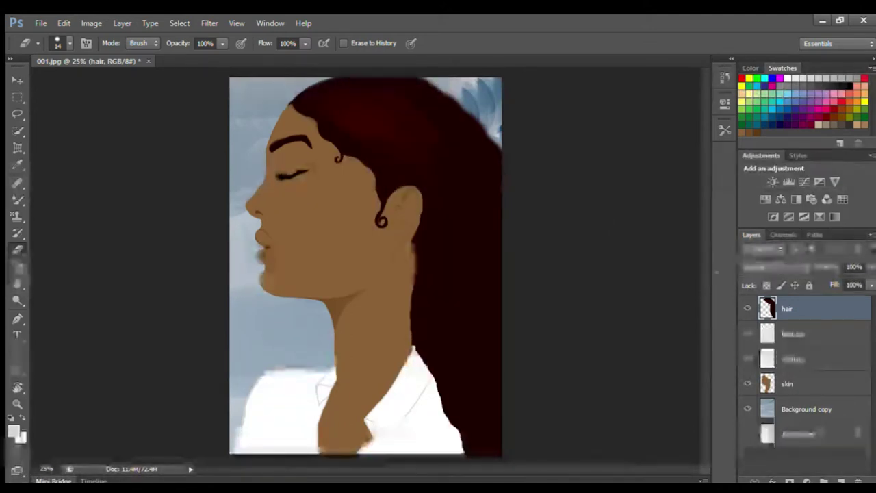
Erase the hair overlapping the back edge of the ear on the hair layer at 100% zoom
key("ctrl+minus")
key("ctrl+plus")
key("ctrl+plus")
key("ctrl+plus")
key("ctrl+plus")
key("ctrl+plus")
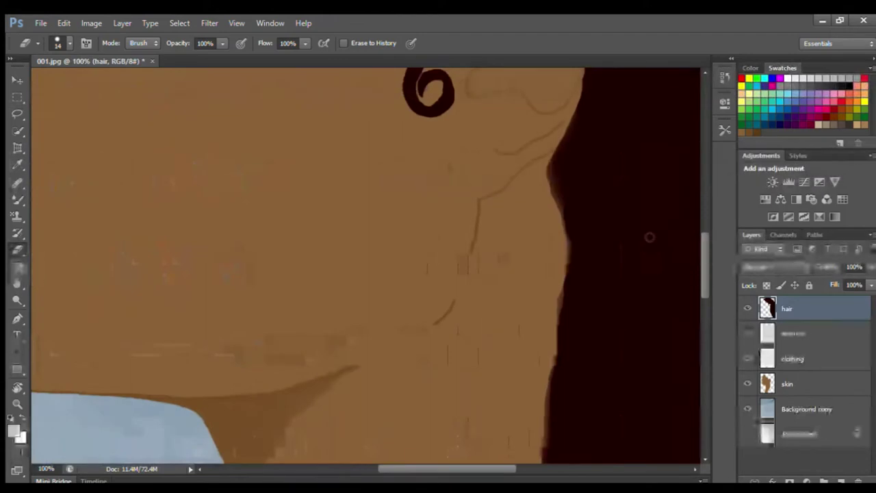
left_click_drag(706, 278, 707, 245)
left_click_drag(470, 463, 501, 464)
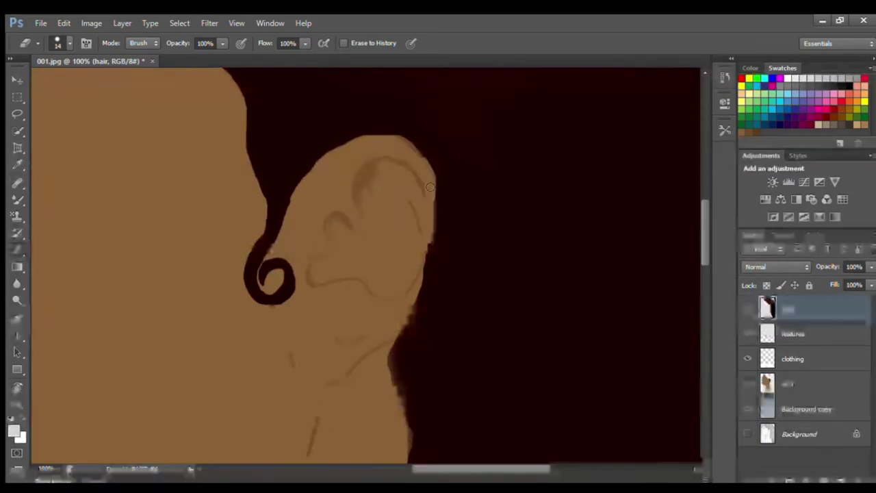
left_click_drag(434, 231, 435, 188)
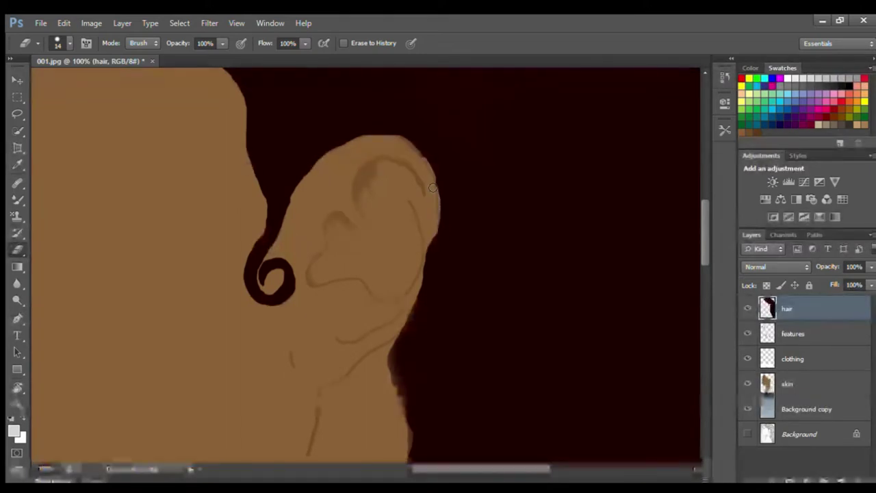
left_click_drag(425, 263, 437, 222)
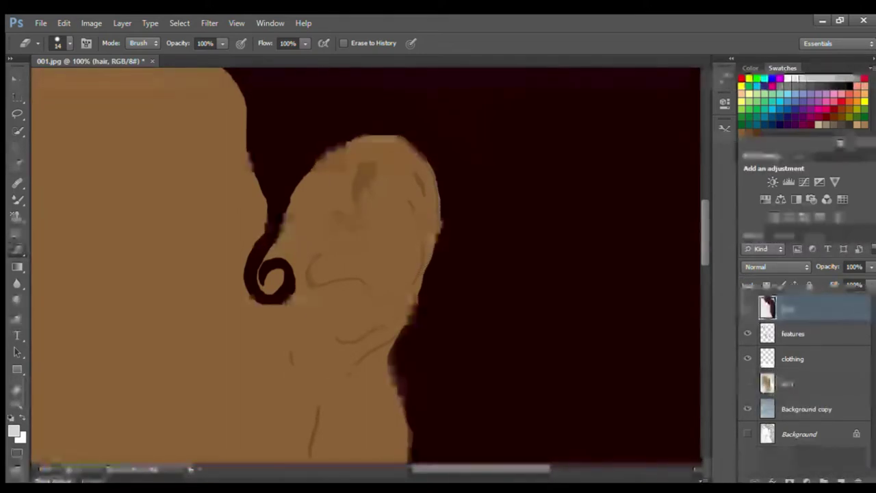
Sample the dark hair colour and repaint the hair edge along the back of the ear with the Mixer Brush at 300% zoom
left_click(18, 165)
left_click(472, 222)
left_click(18, 199)
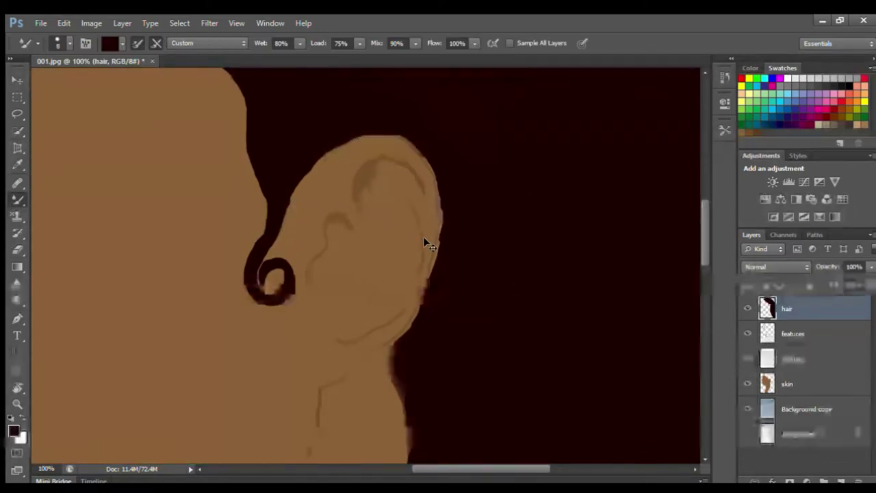
key("ctrl+plus")
key("ctrl+plus")
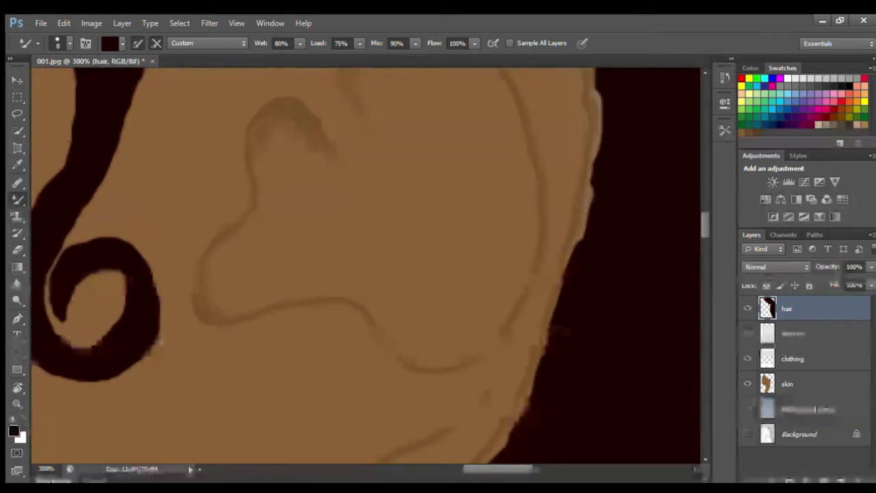
mouse_move(551, 362)
left_mouse_down()
mouse_move(514, 451)
mouse_move(542, 390)
left_mouse_up()
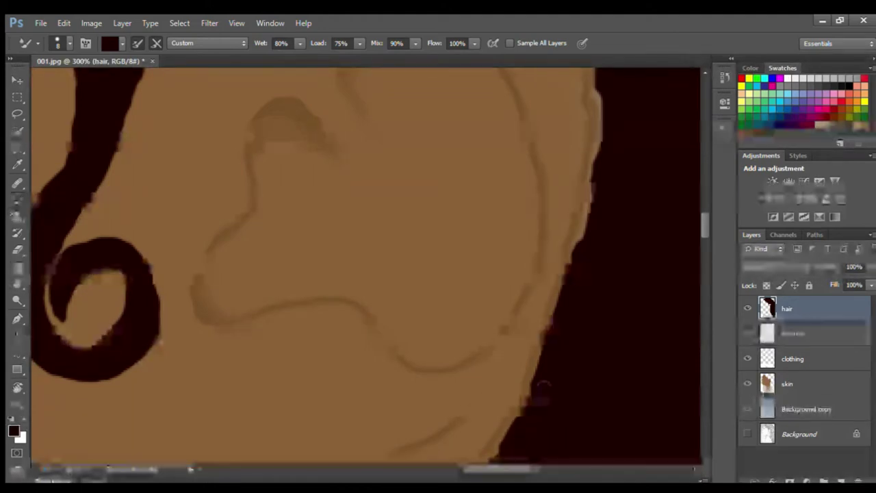
left_click_drag(600, 187, 573, 277)
mouse_move(607, 122)
left_mouse_down()
mouse_move(603, 152)
mouse_move(581, 236)
left_mouse_up()
left_click_drag(704, 226, 702, 219)
left_click_drag(606, 190, 603, 236)
Fill the faded hair edge just below the earlobe with the dark hair colour on the hair layer
left_click_drag(702, 219, 704, 243)
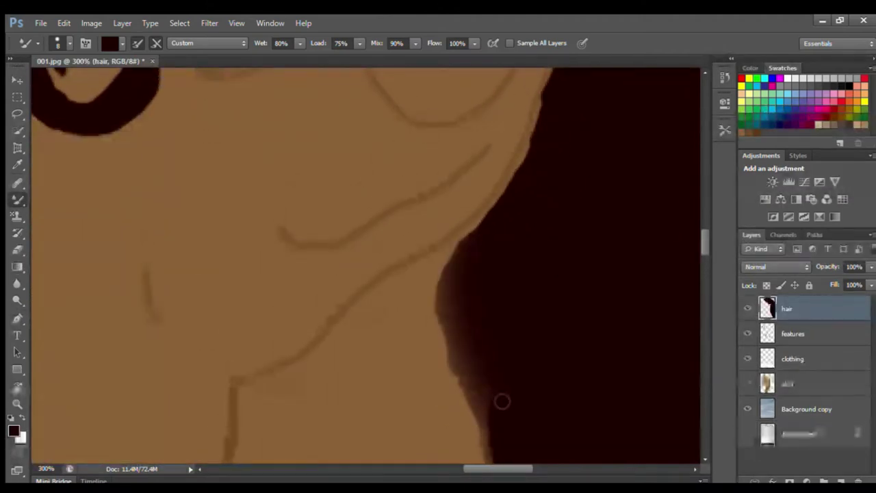
mouse_move(488, 406)
left_mouse_down()
mouse_move(479, 312)
mouse_move(459, 256)
mouse_move(446, 294)
mouse_move(457, 380)
mouse_move(483, 431)
left_mouse_up()
mouse_move(465, 346)
left_mouse_down()
mouse_move(460, 309)
mouse_move(479, 260)
mouse_move(469, 327)
mouse_move(492, 356)
mouse_move(477, 301)
left_mouse_up()
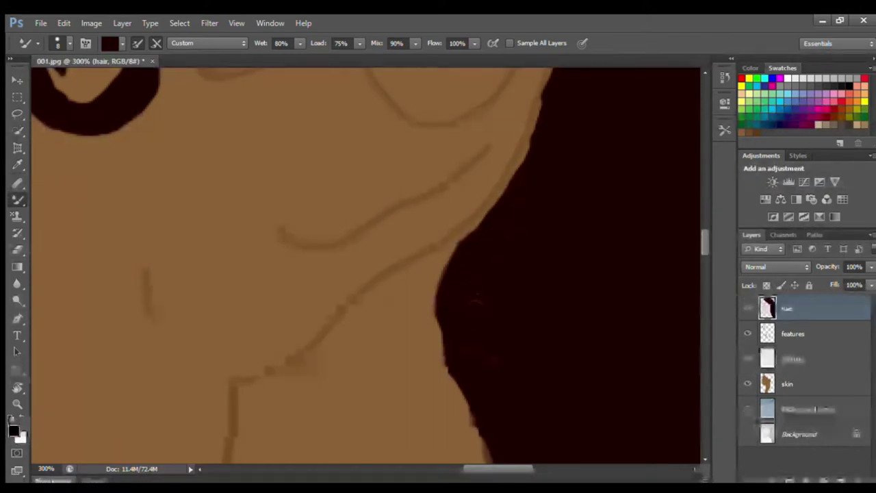
Paint over the semi-transparent hair edge along the back of the neck with the dark hair colour
scroll(477, 301, "down", 5)
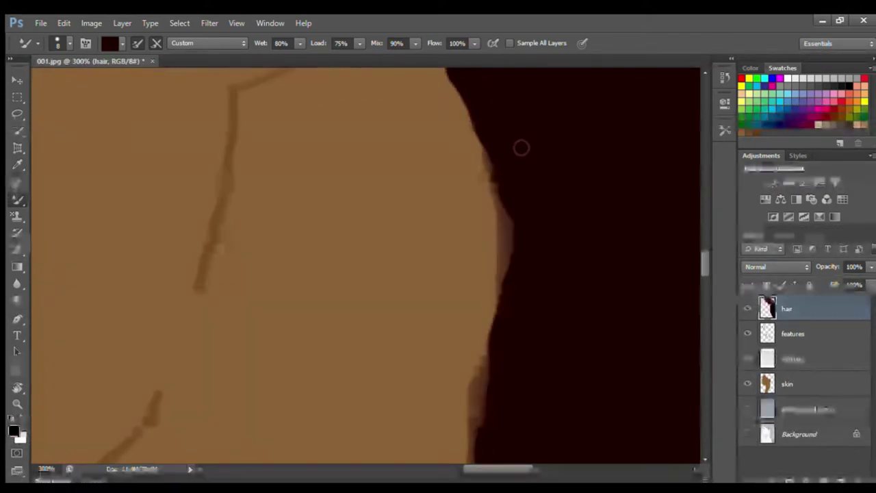
left_click_drag(492, 147, 505, 272)
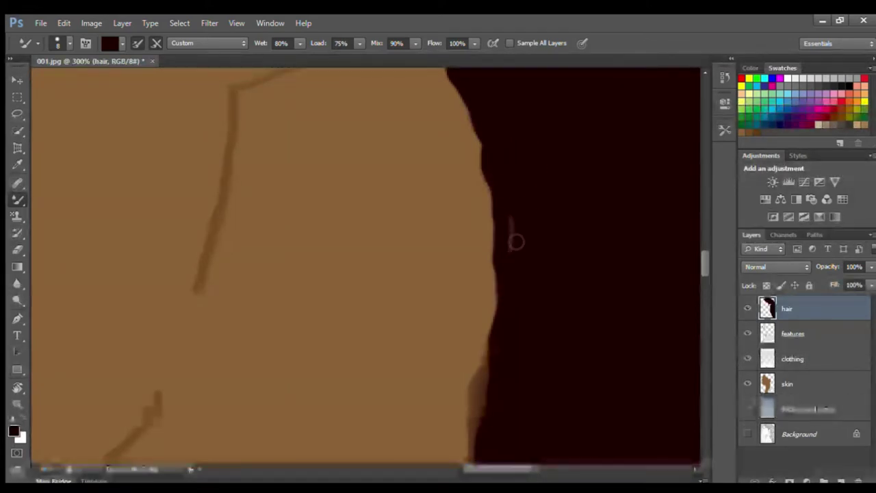
scroll(649, 253, "down", 4)
mouse_move(490, 96)
left_mouse_down()
mouse_move(474, 173)
mouse_move(479, 229)
mouse_move(489, 154)
mouse_move(502, 131)
mouse_move(491, 267)
mouse_move(479, 267)
mouse_move(473, 336)
mouse_move(456, 362)
mouse_move(442, 465)
left_mouse_up()
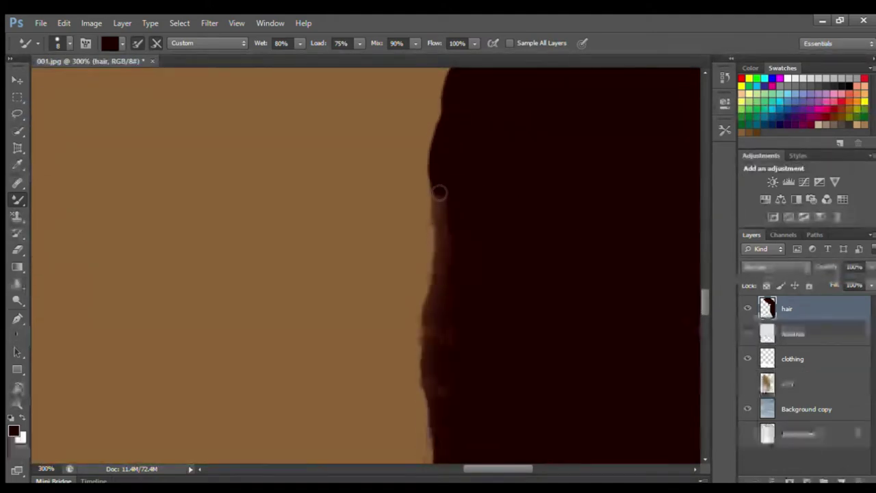
mouse_move(438, 193)
left_mouse_down()
mouse_move(432, 359)
mouse_move(438, 420)
left_mouse_up()
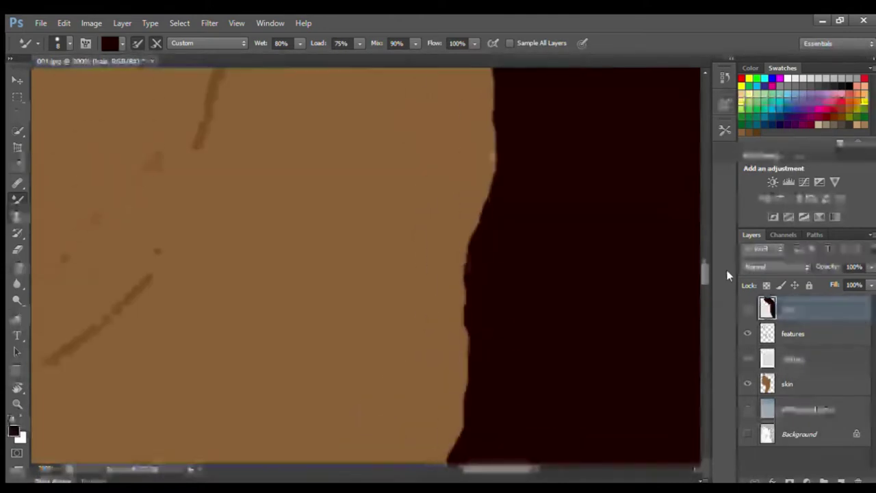
Examine the top of the hair up close and the whole portrait at 25% zoom
left_click_drag(728, 275, 696, 183)
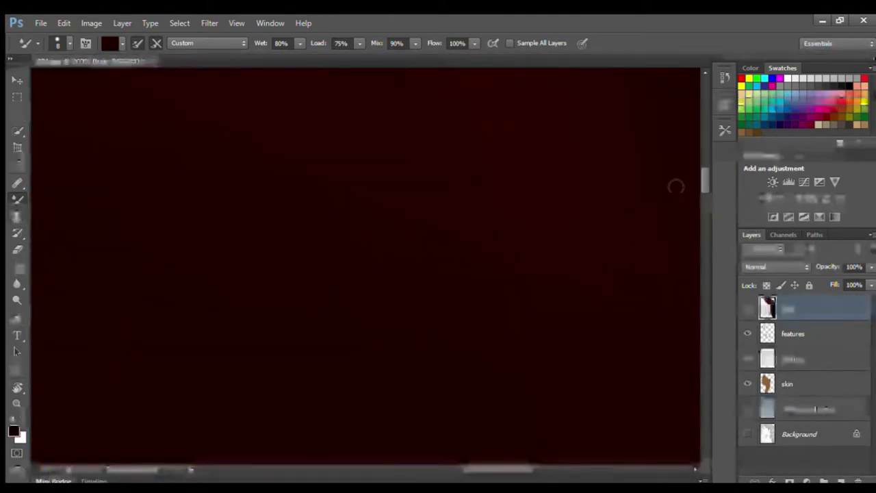
key("ctrl+minus")
key("ctrl+minus")
key("ctrl+minus")
key("ctrl+minus")
key("ctrl+minus")
key("ctrl+minus")
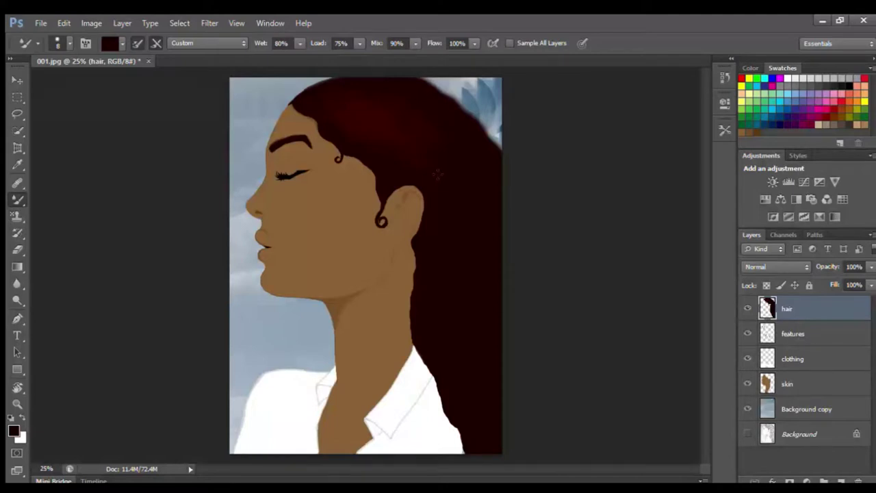
Sample the darker brown of the neck shadow and prepare the Mixer Brush at size 41 on the skin layer
scroll(437, 174, "up", 3)
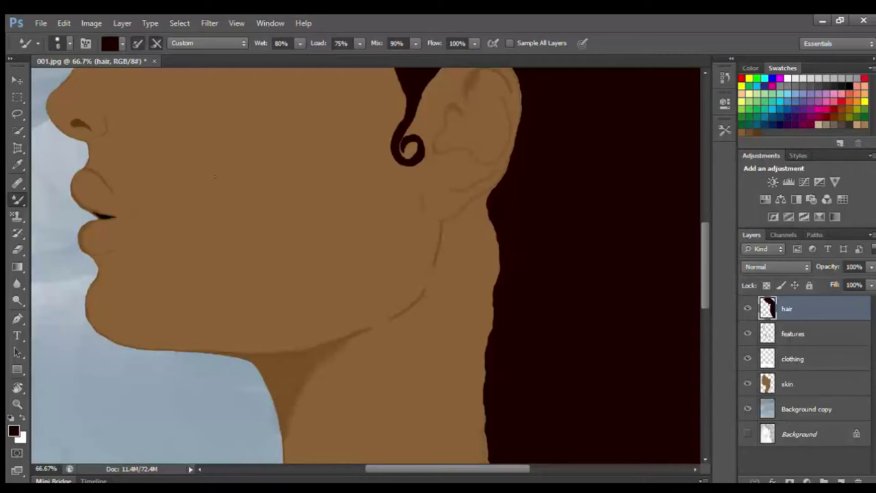
key("i")
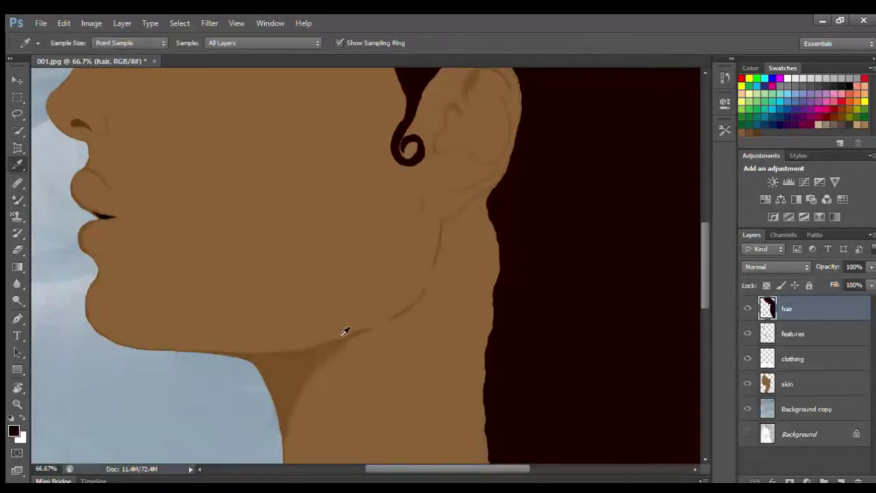
left_click(18, 198)
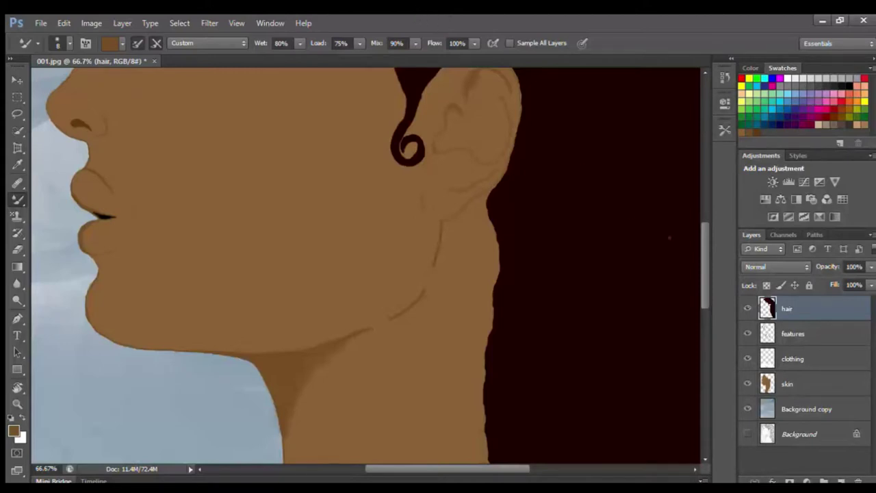
left_click_drag(702, 257, 691, 326)
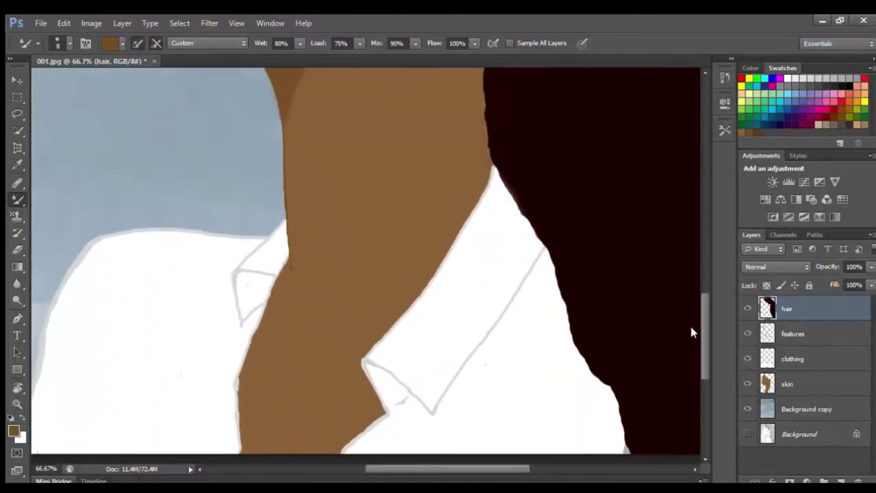
left_click(791, 385)
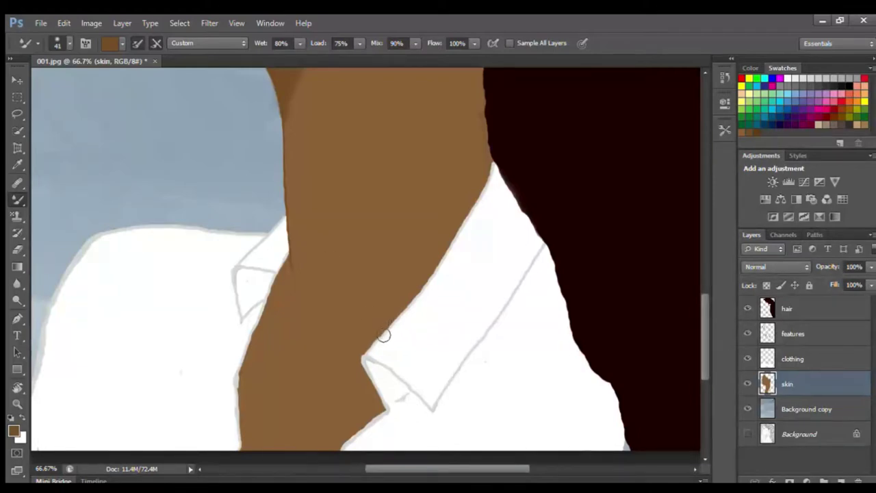
key("i")
left_click(286, 82)
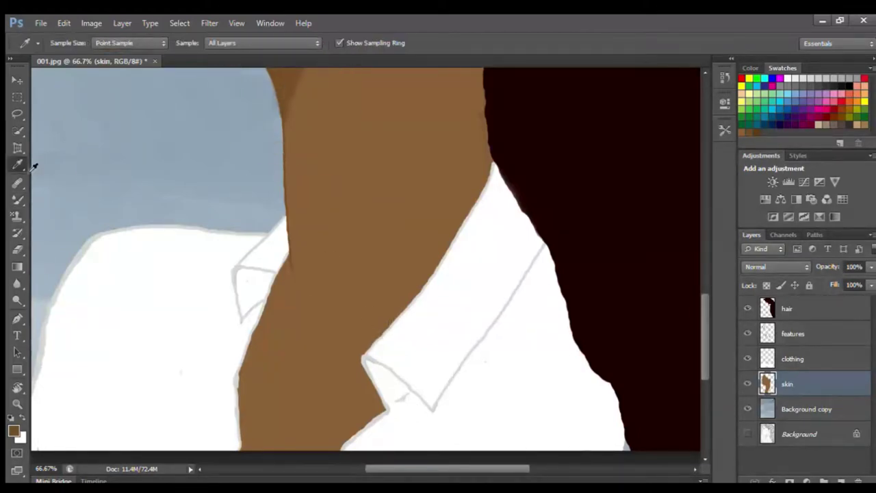
key("b")
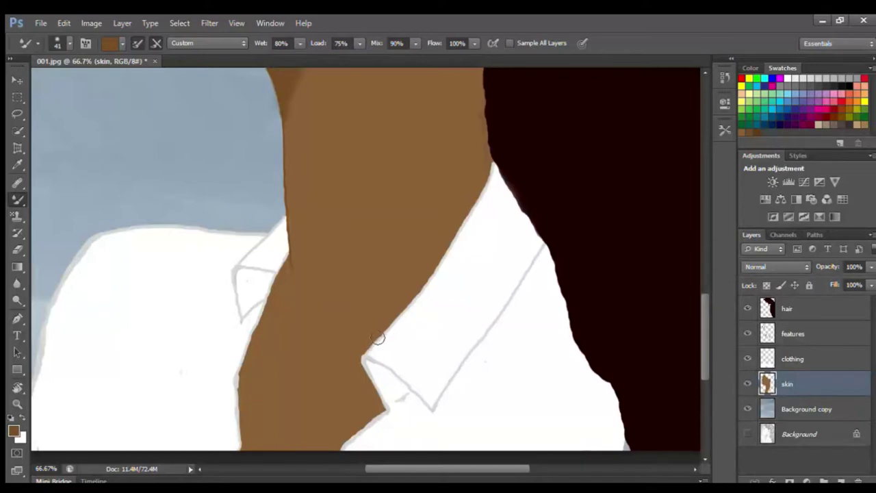
Check the brown's RGB values and toggle the skin layer's visibility to examine its coverage around the neck
left_click(796, 359)
left_click(791, 381)
left_click(750, 68)
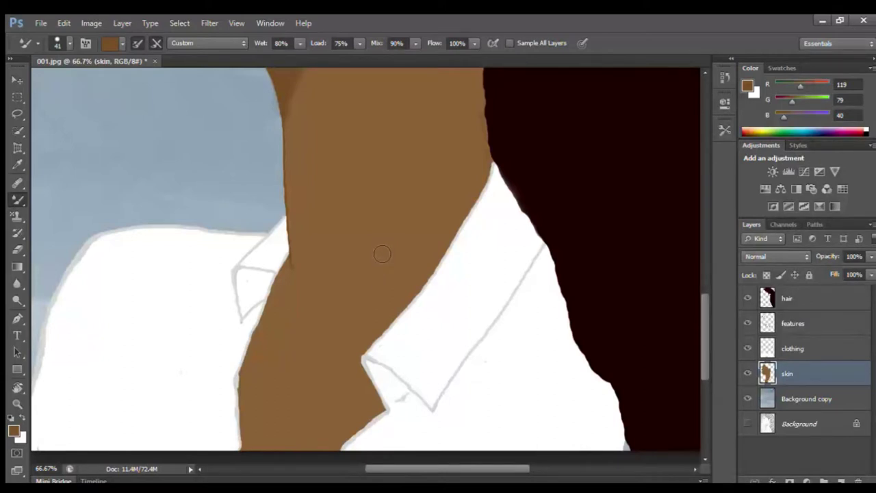
left_click(747, 372)
left_click(747, 373)
left_click(748, 373)
left_click(747, 373)
Try a brown shadow stroke at the collar's inner edge on the features layer, undo it and review the history
left_click(795, 321)
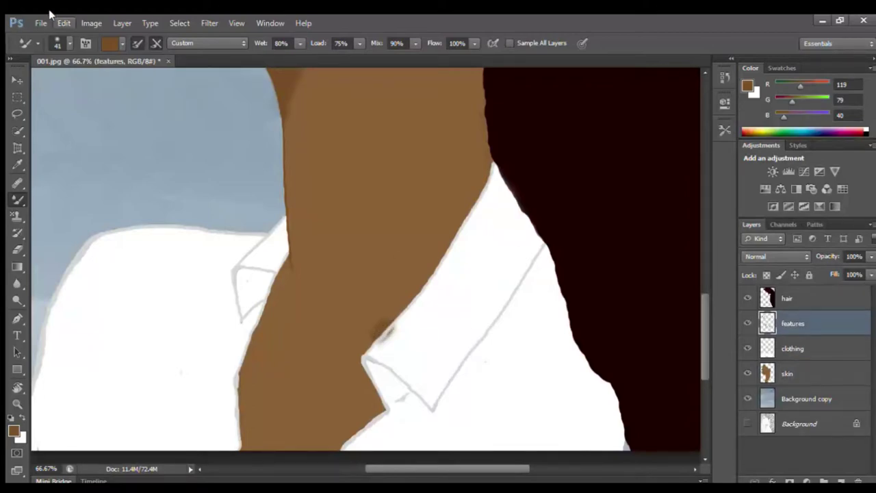
key("ctrl+z")
left_click(794, 373)
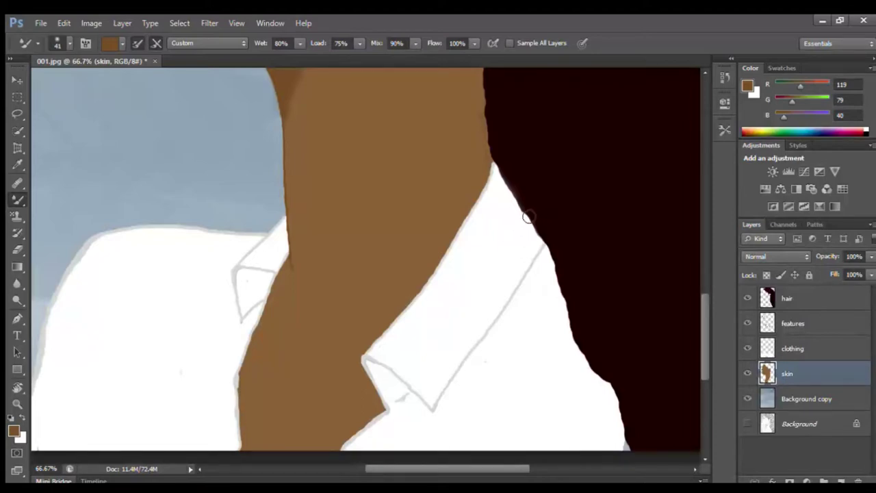
left_click(732, 59)
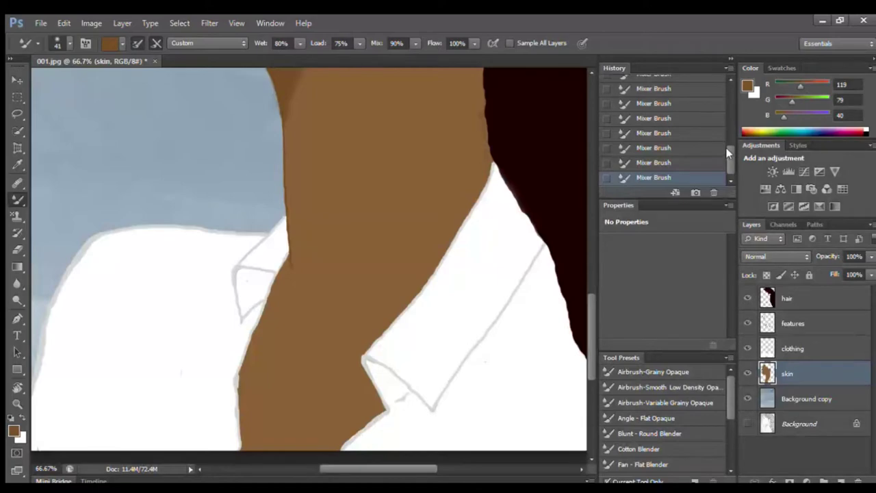
left_click(731, 60)
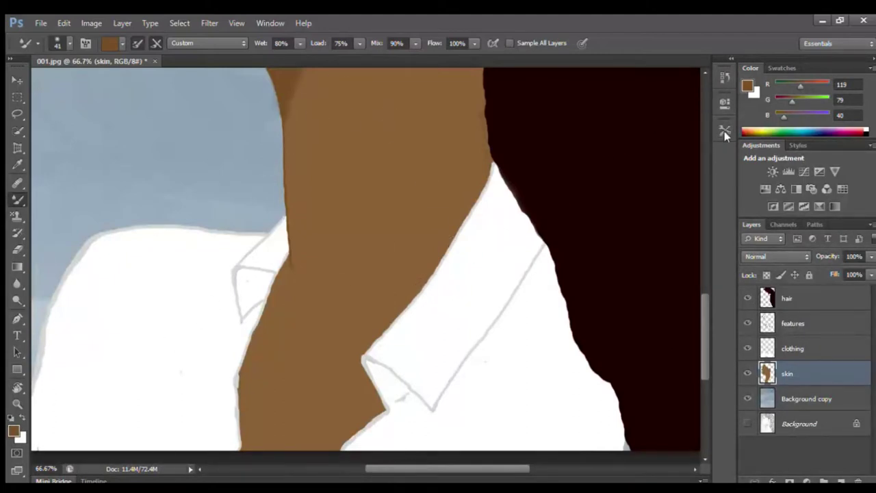
Resample the neck shadow's brown and paint a soft shadow along the neck beside the collar's inner edge on the clothing layer
left_click(781, 68)
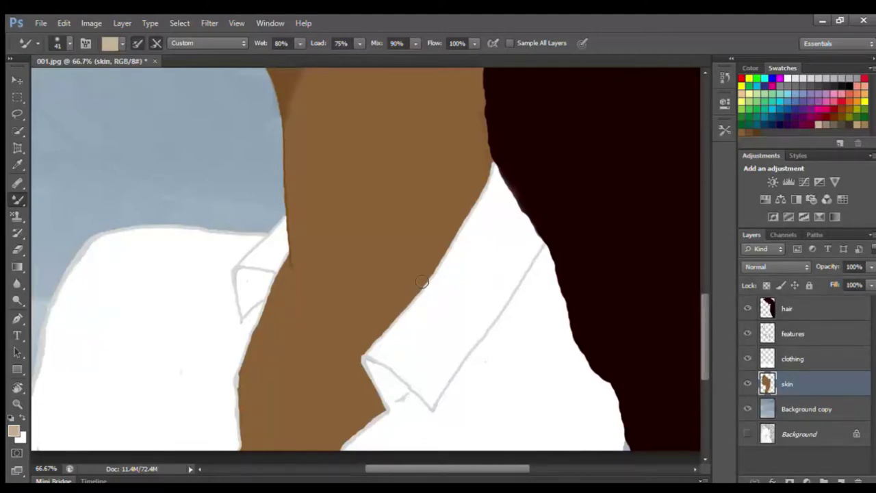
left_click(14, 166)
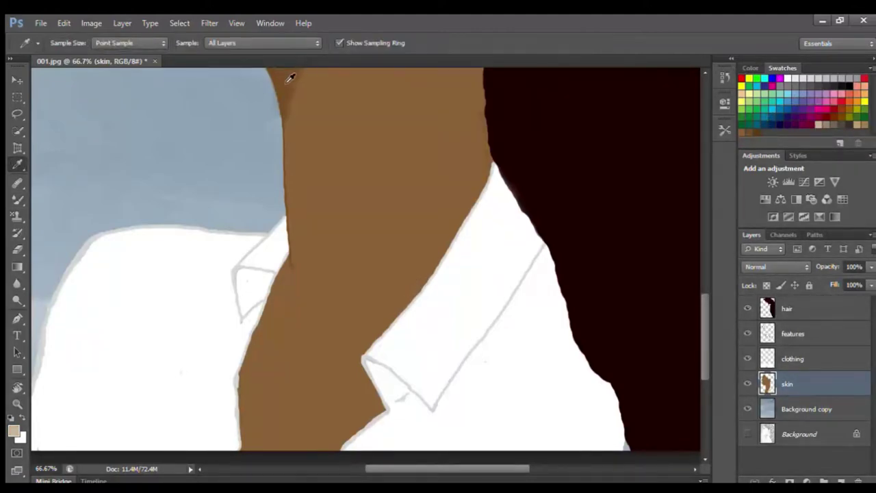
left_click(17, 199)
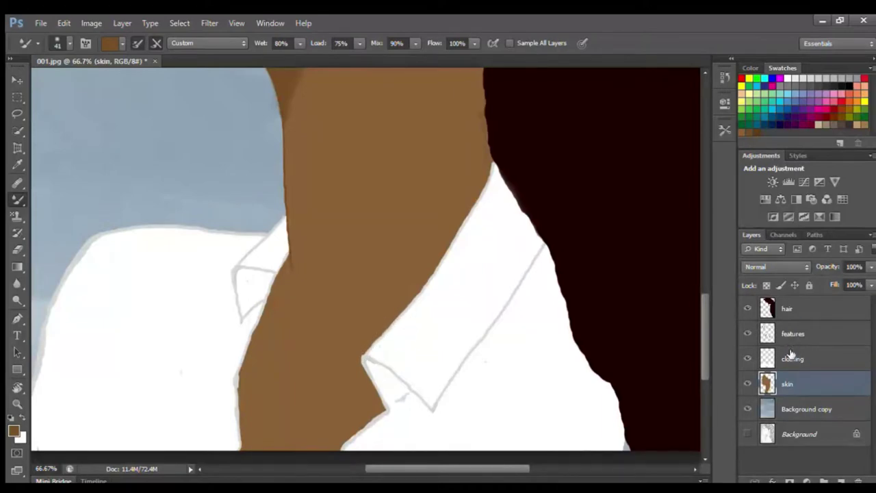
left_click(788, 410)
left_click(816, 386)
left_click(747, 384)
left_click(747, 384)
left_click(792, 358)
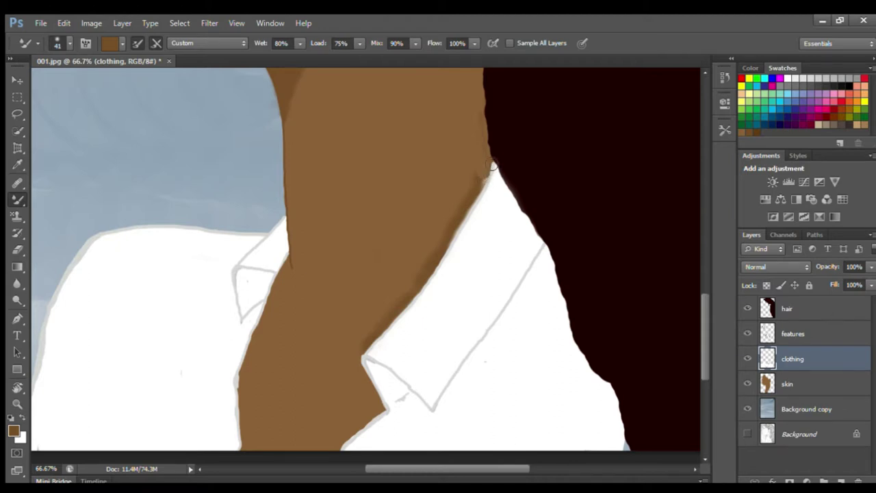
Select the features layer and toggle the skin and hair layers' visibility to examine the brown neck strokes
key("alt+bracketright")
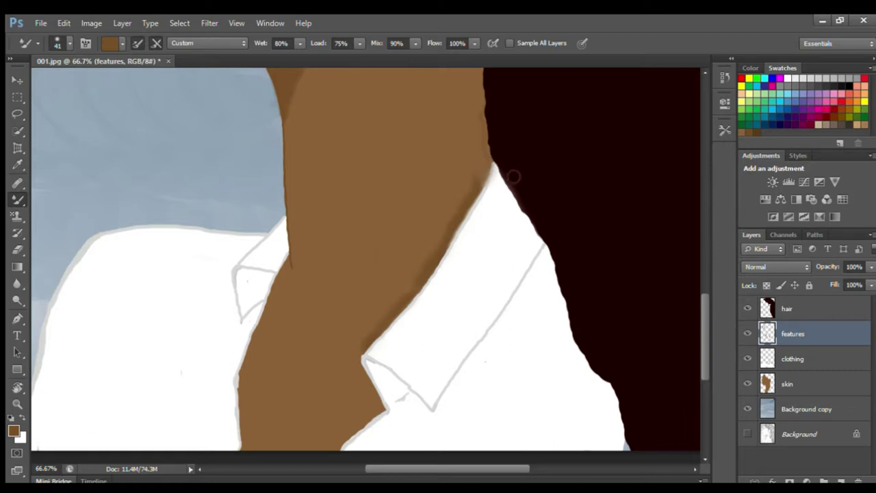
left_click(748, 384)
left_click(748, 308)
left_click(748, 308)
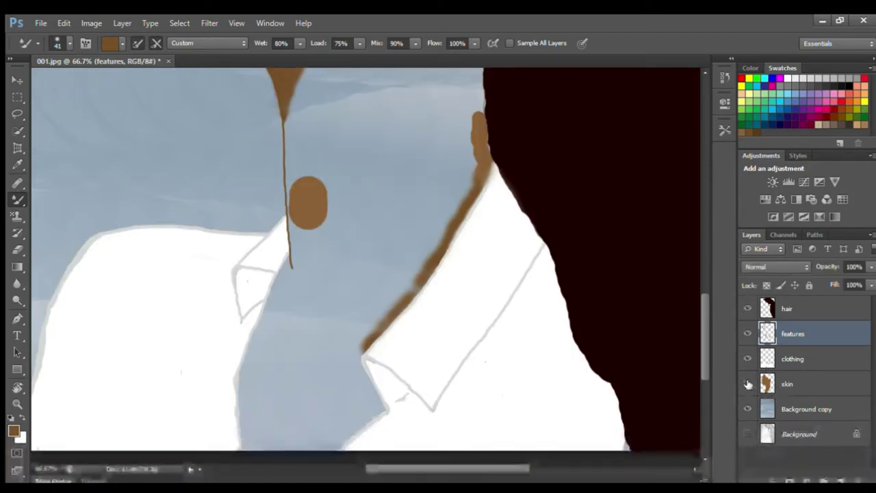
left_click(748, 384)
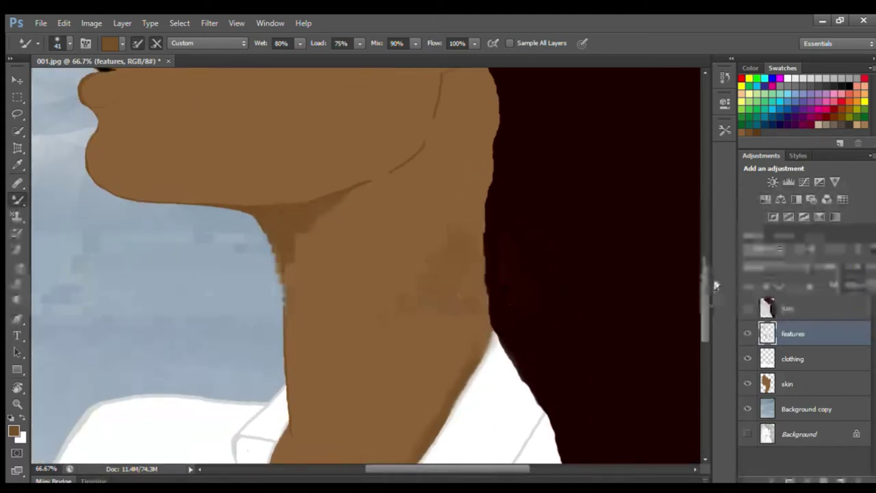
Save the document as Salt.psd and display the Background sketch with the hair, skin and Background copy layers hidden
left_click_drag(715, 281, 719, 312)
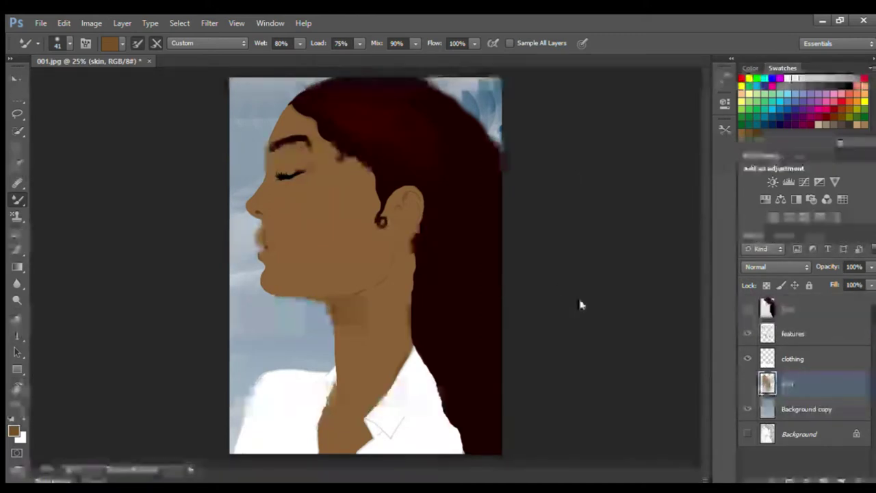
left_click(579, 299)
left_click(586, 153)
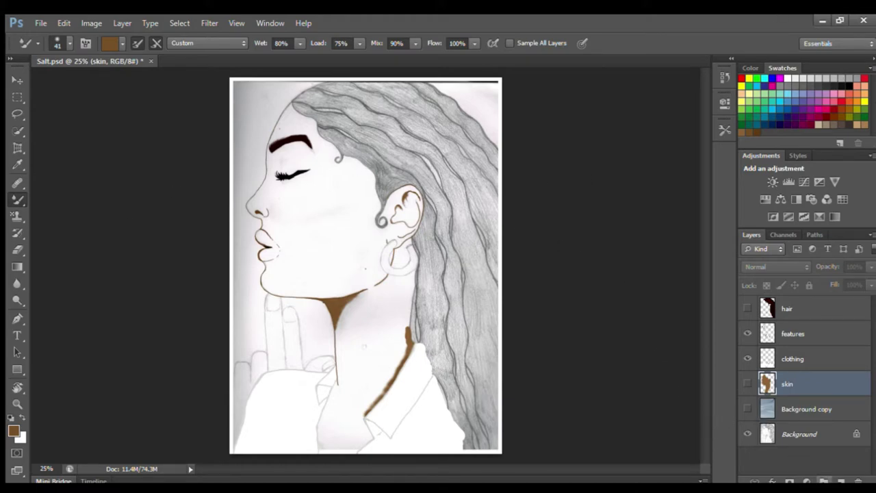
Create a new layer group at the top of the layer stack, undoing the one placed above the skin layer
left_click(824, 480)
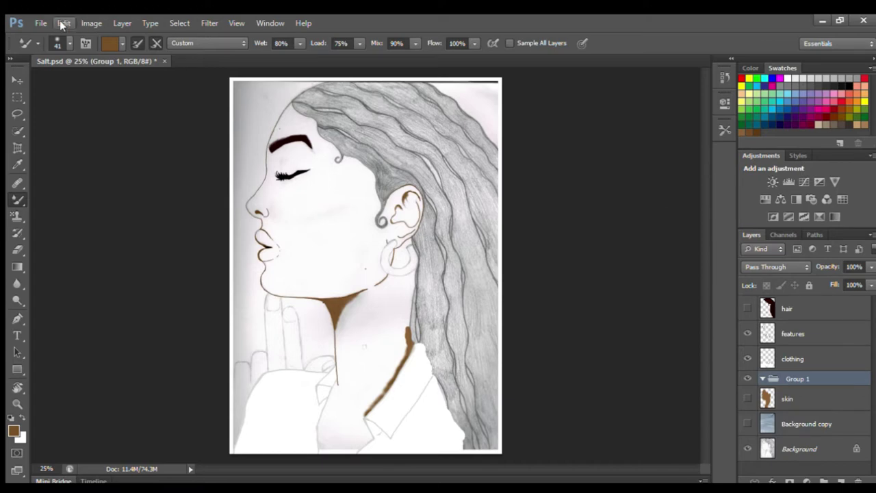
left_click(82, 34)
left_click(759, 463)
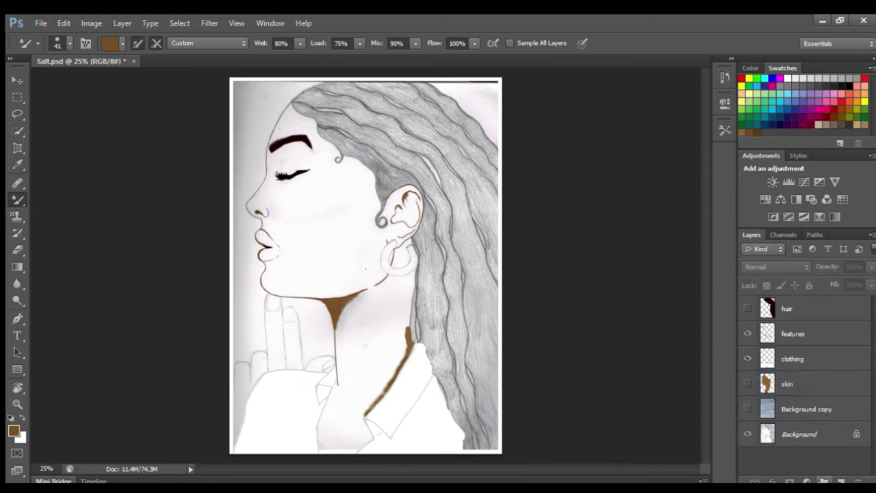
left_click(824, 480)
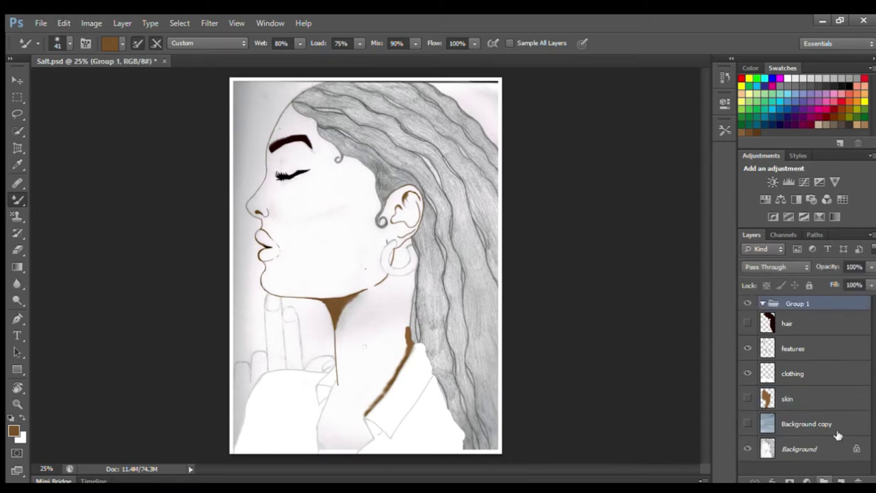
Replace the new group with an empty layer at the top of the stack and name it strands
left_click(86, 31)
left_click(841, 480)
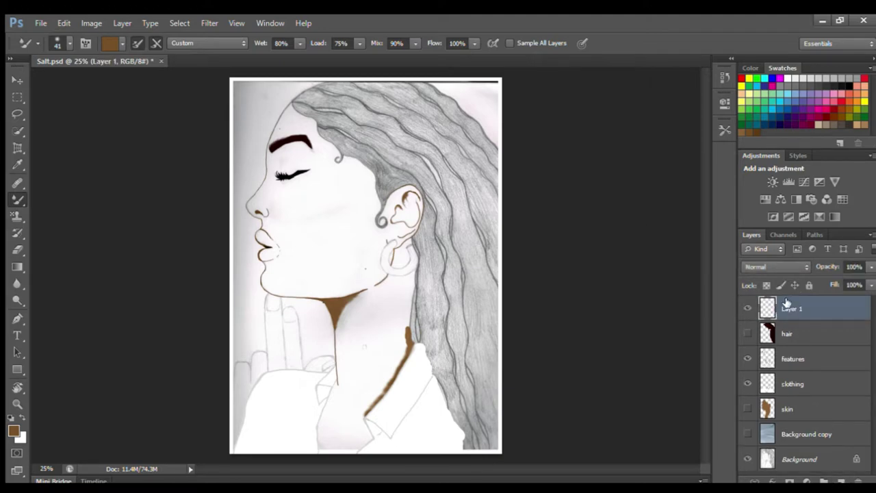
left_click_drag(811, 310, 782, 310)
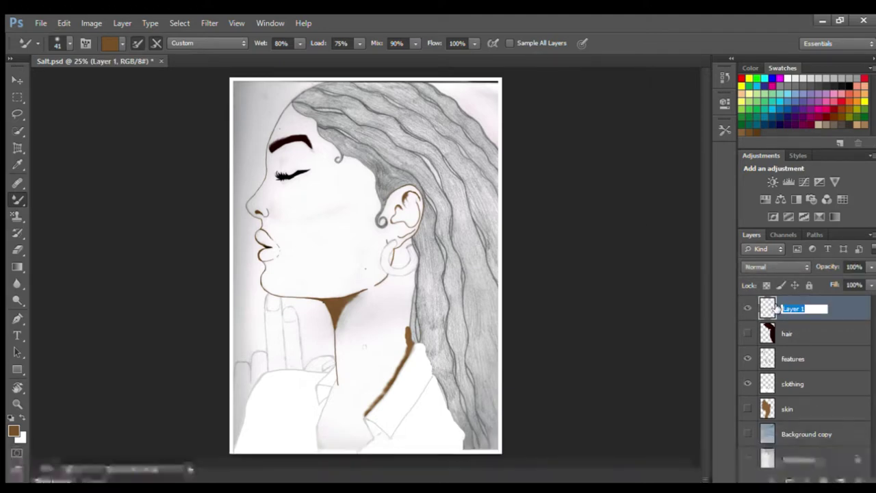
type("hair")
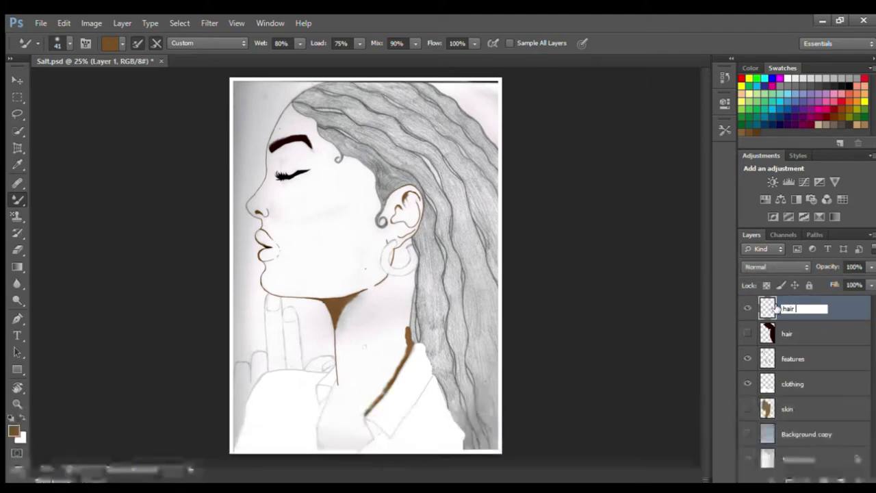
type(" de")
key("BackSpace")
key("BackSpace")
key("BackSpace")
key("BackSpace")
key("BackSpace")
key("BackSpace")
key("BackSpace")
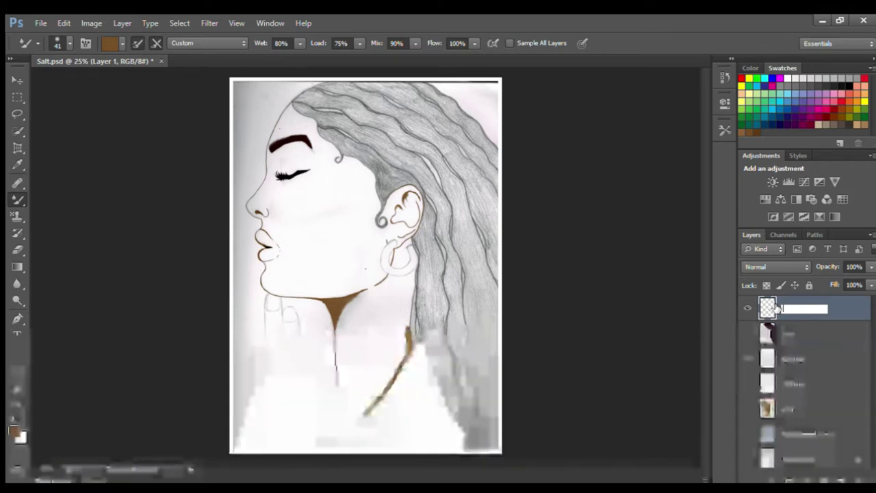
type("strands")
key("Return")
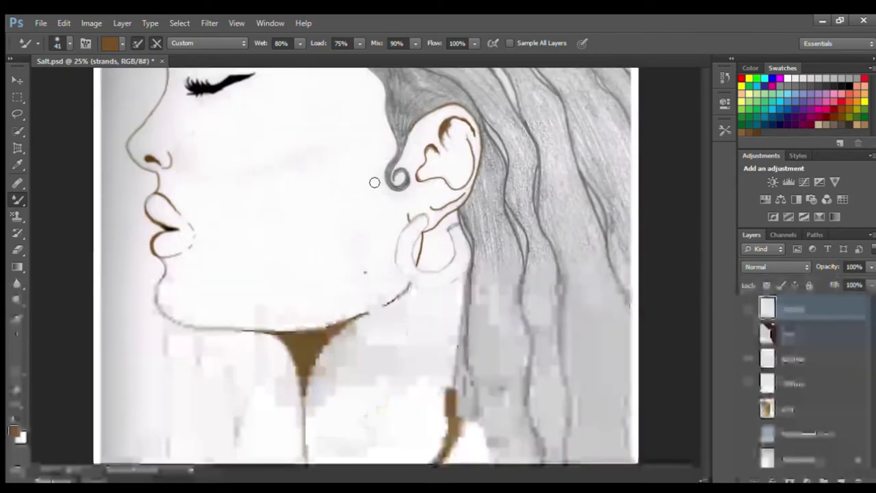
Reduce the brush size to 7, sample the dark hair colour from the temporarily shown hair layer and set its red value to 9
key("ctrl+plus")
left_click_drag(703, 238, 691, 165)
key("ctrl+plus")
key("ctrl+plus")
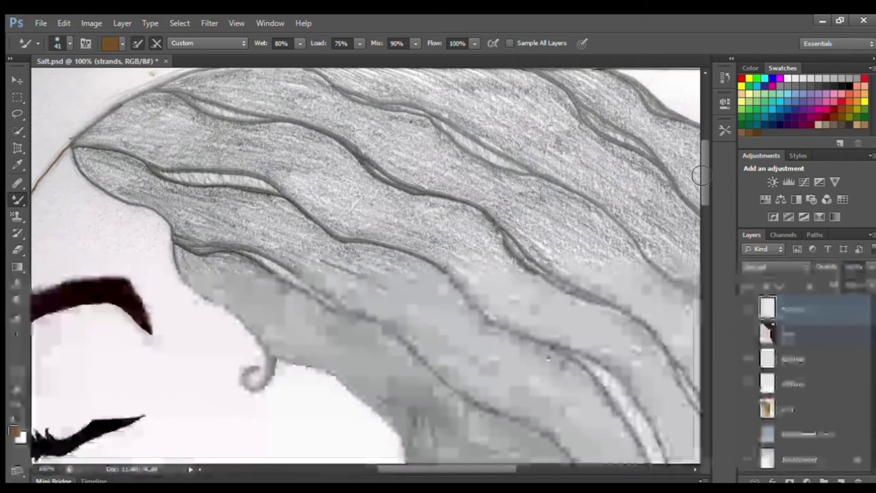
left_click_drag(452, 469, 403, 466)
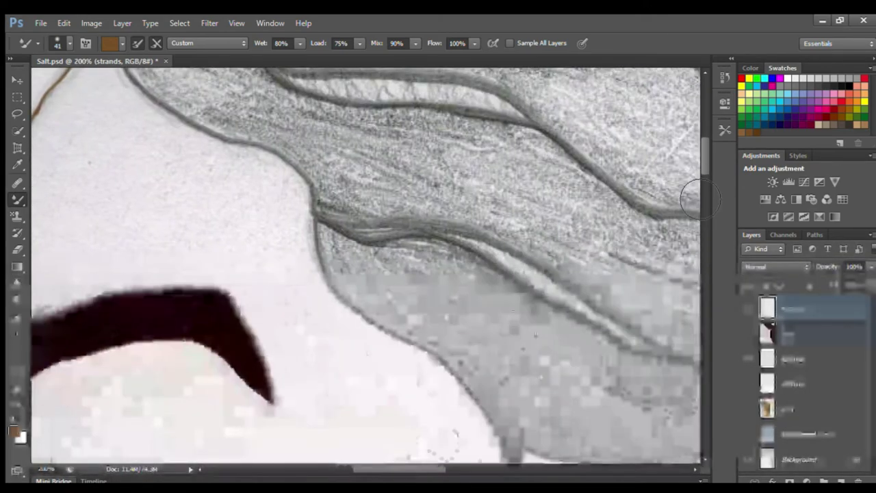
left_click_drag(699, 164, 701, 146)
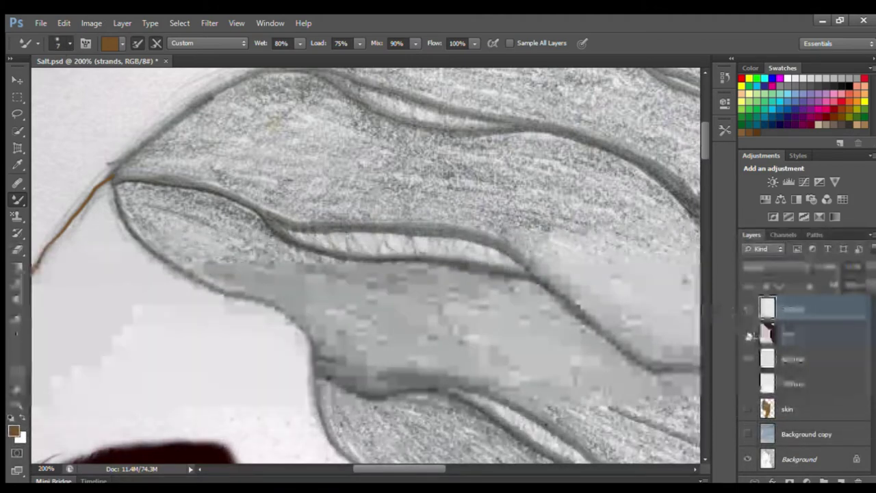
left_click(747, 334)
left_click(18, 132)
left_click(18, 164)
left_click(194, 247)
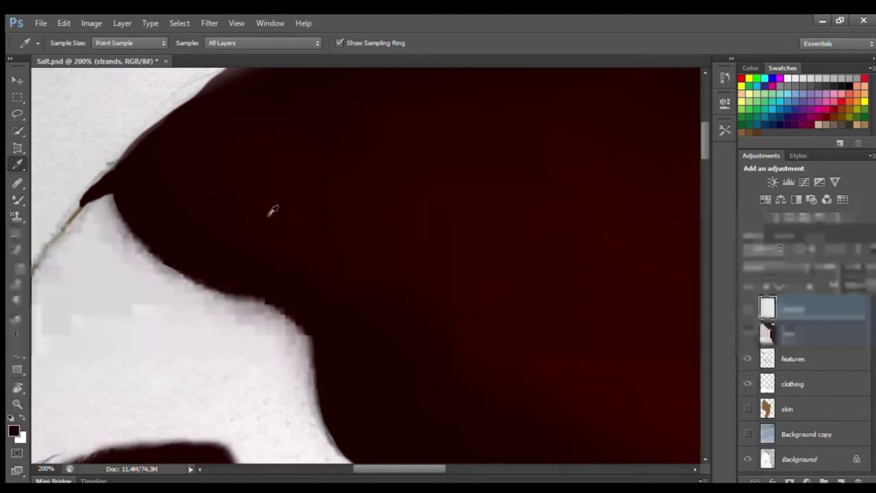
left_click(751, 69)
left_click_drag(781, 86, 778, 87)
left_click(747, 323)
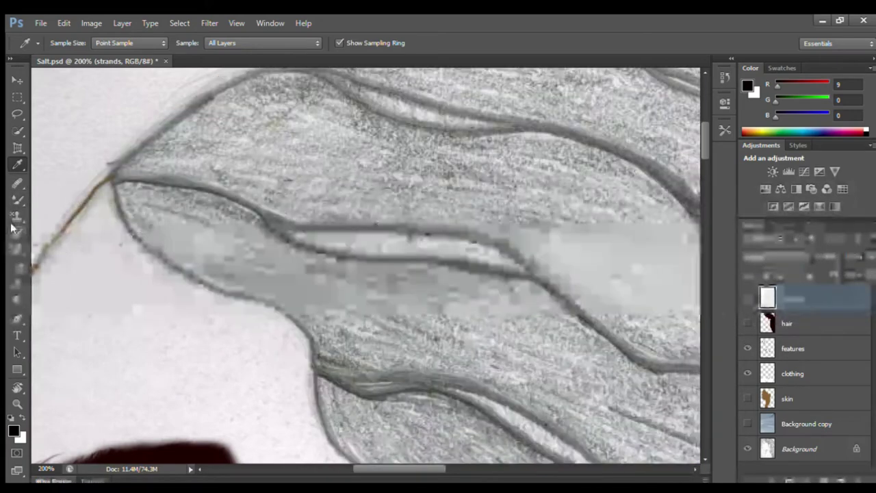
Trace the hair's front edge at the forehead and the first wavy strand with its split lines using the Mixer Brush on the strands layer
left_click(17, 200)
mouse_move(111, 169)
left_mouse_down()
mouse_move(193, 106)
mouse_move(285, 65)
left_mouse_up()
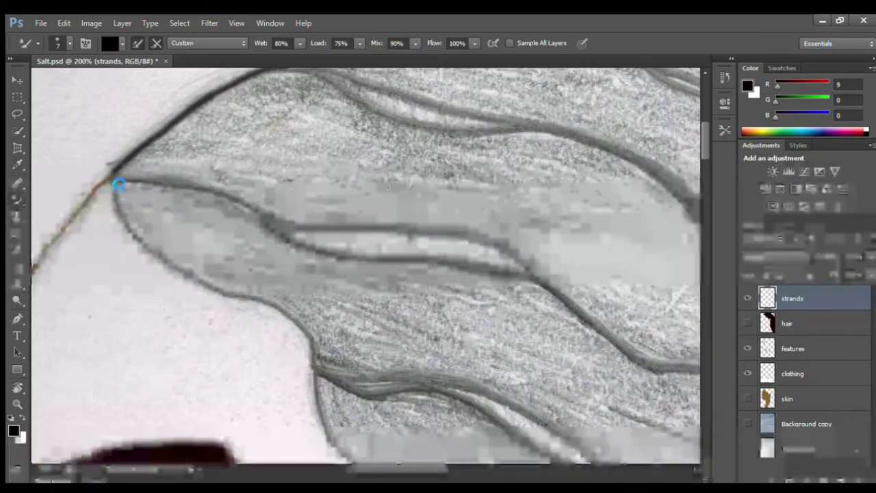
mouse_move(113, 173)
left_mouse_down()
mouse_move(123, 212)
mouse_move(150, 254)
left_mouse_up()
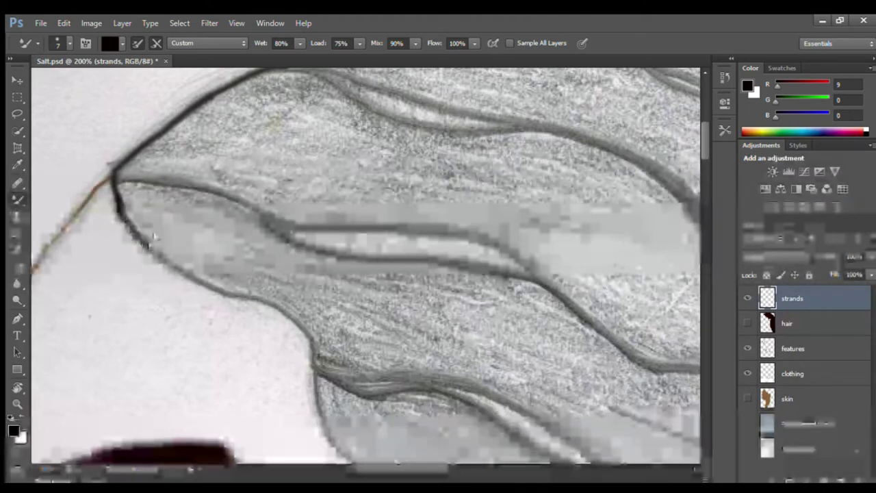
mouse_move(156, 182)
left_mouse_down()
mouse_move(234, 201)
mouse_move(343, 256)
mouse_move(550, 289)
mouse_move(530, 279)
left_mouse_up()
mouse_move(243, 206)
left_mouse_down()
mouse_move(294, 224)
mouse_move(438, 233)
left_mouse_up()
mouse_move(547, 282)
left_mouse_down()
mouse_move(623, 350)
mouse_move(699, 373)
left_mouse_up()
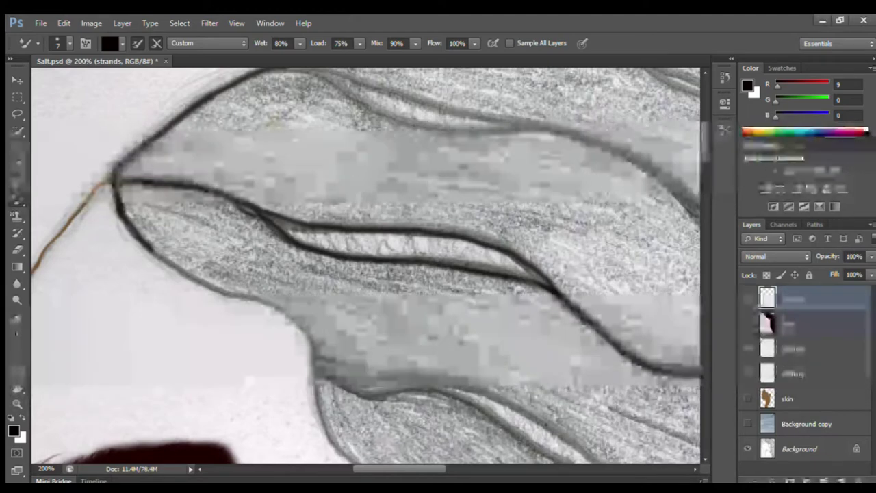
Trace the upper split strand and the crown's outer edge up to the top of the sketch in near-black
mouse_move(251, 74)
left_mouse_down()
mouse_move(328, 80)
mouse_move(394, 112)
mouse_move(468, 130)
mouse_move(551, 134)
left_mouse_up()
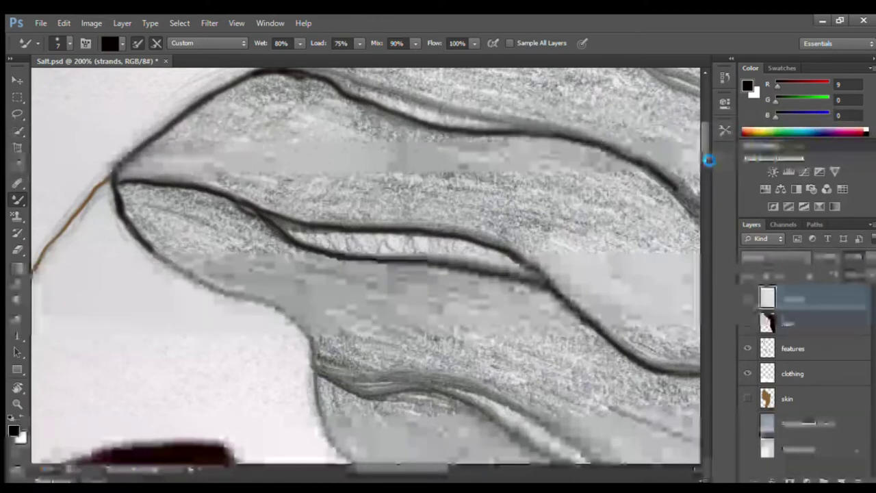
scroll(703, 156, "up", 2)
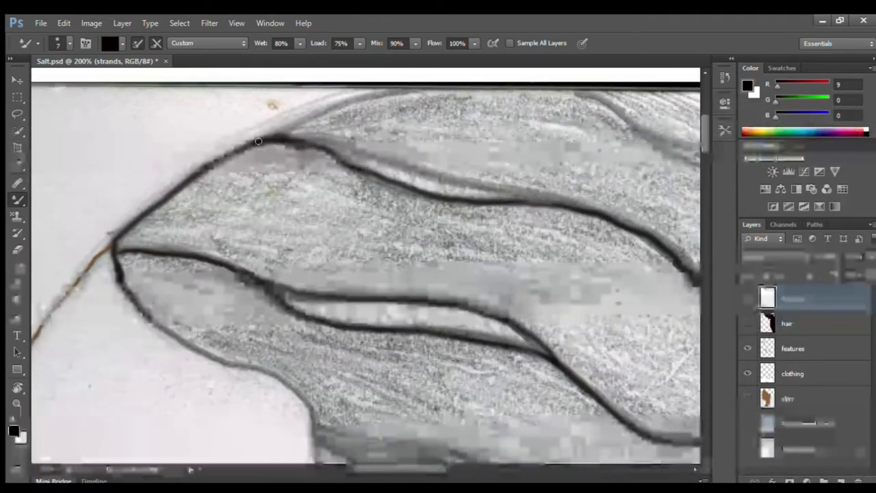
mouse_move(327, 137)
left_mouse_down()
mouse_move(383, 161)
mouse_move(503, 188)
left_mouse_up()
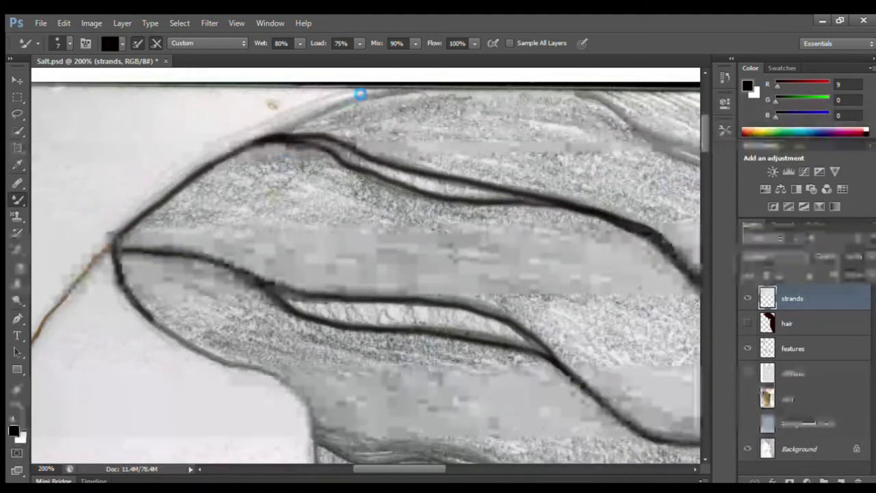
mouse_move(267, 140)
left_mouse_down()
mouse_move(303, 120)
mouse_move(399, 91)
left_mouse_up()
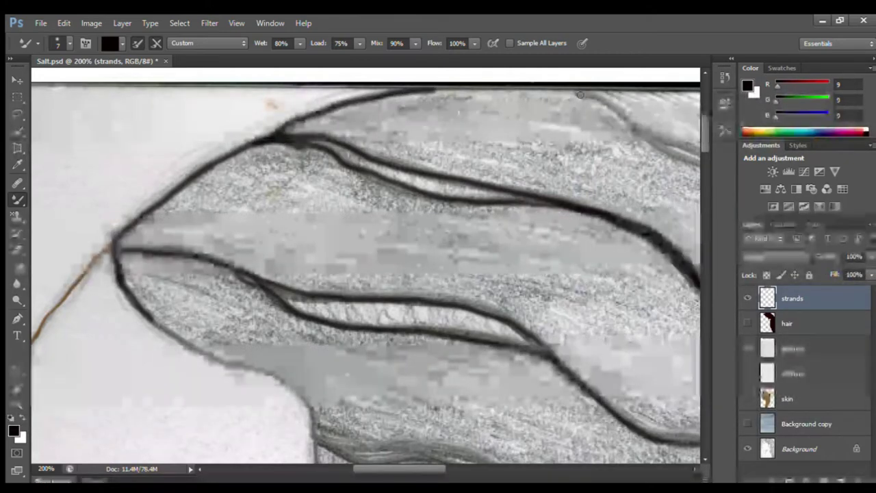
left_click_drag(659, 137, 699, 151)
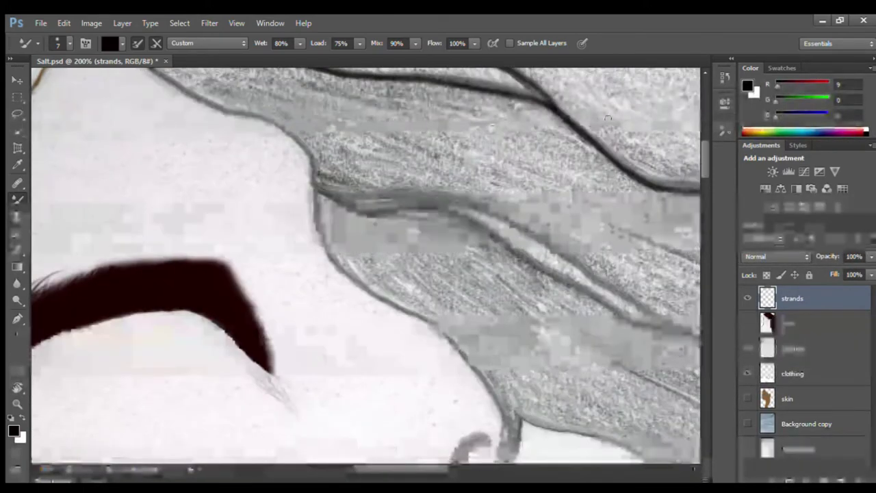
Trace the hairline down the forehead past the eyebrow and both lines of the split strand branching from it
scroll(206, 190, "up", 3)
mouse_move(151, 156)
left_mouse_down()
mouse_move(218, 195)
mouse_move(287, 214)
mouse_move(312, 241)
mouse_move(334, 355)
left_mouse_up()
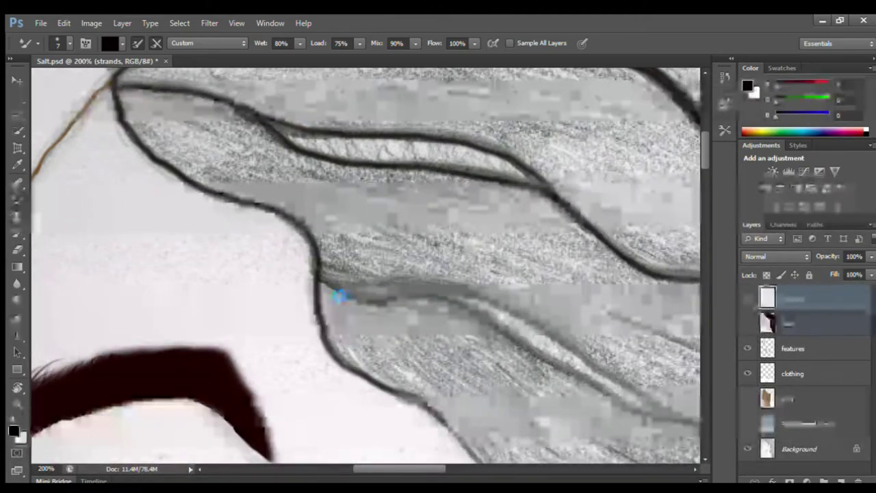
mouse_move(323, 276)
left_mouse_down()
mouse_move(353, 296)
mouse_move(479, 312)
left_mouse_up()
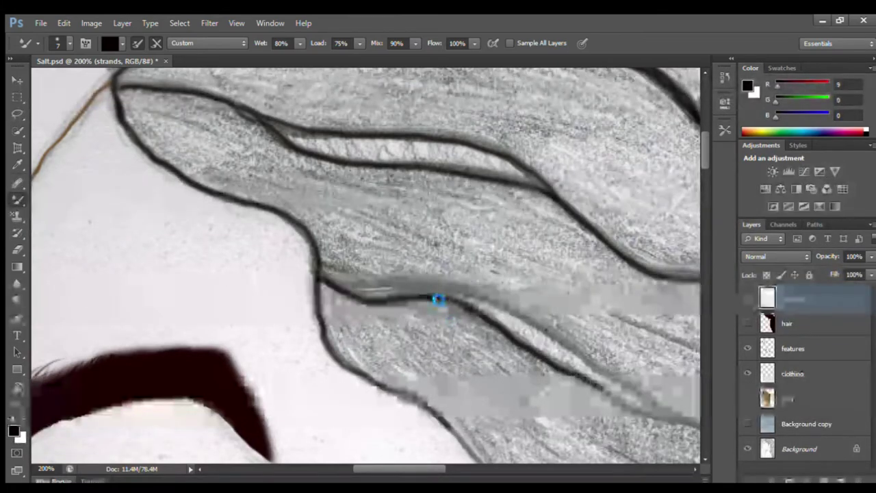
left_click_drag(418, 299, 460, 295)
left_click_drag(546, 336, 615, 378)
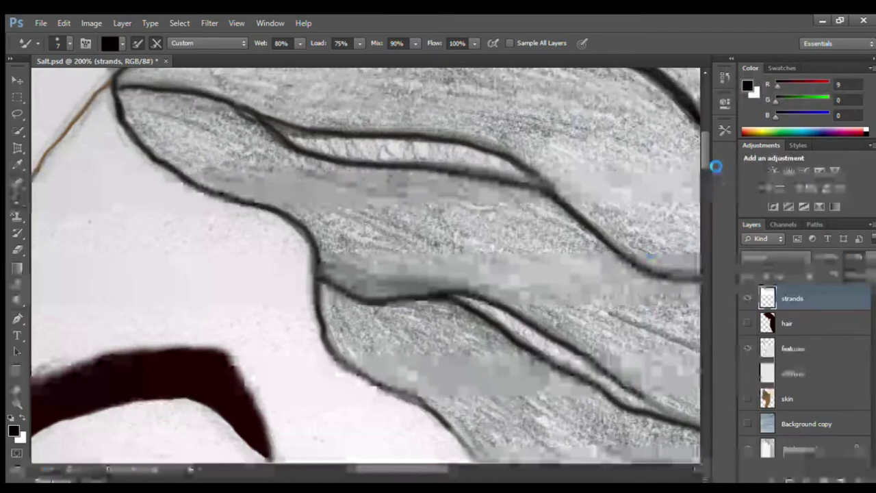
Trace the hairline on either side of the small forehead curl and extend the two wavy strands behind it
scroll(705, 159, "down", 5)
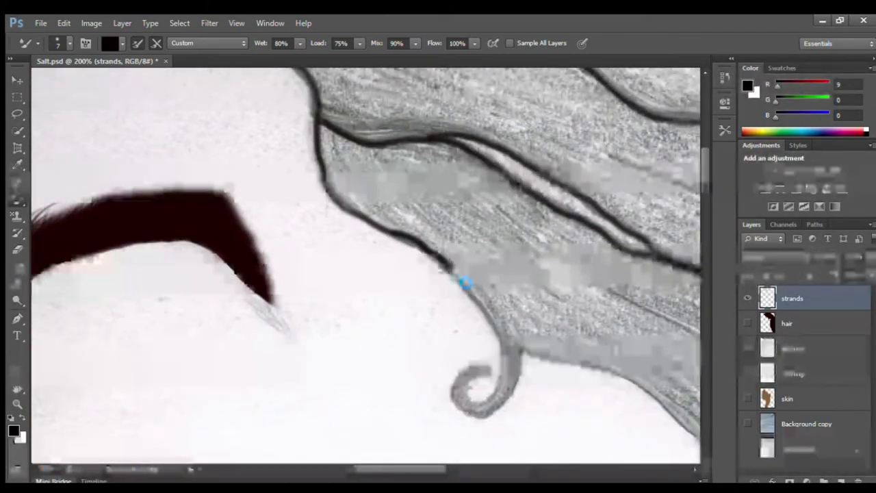
mouse_move(520, 350)
left_mouse_down()
mouse_move(600, 369)
mouse_move(680, 419)
left_mouse_up()
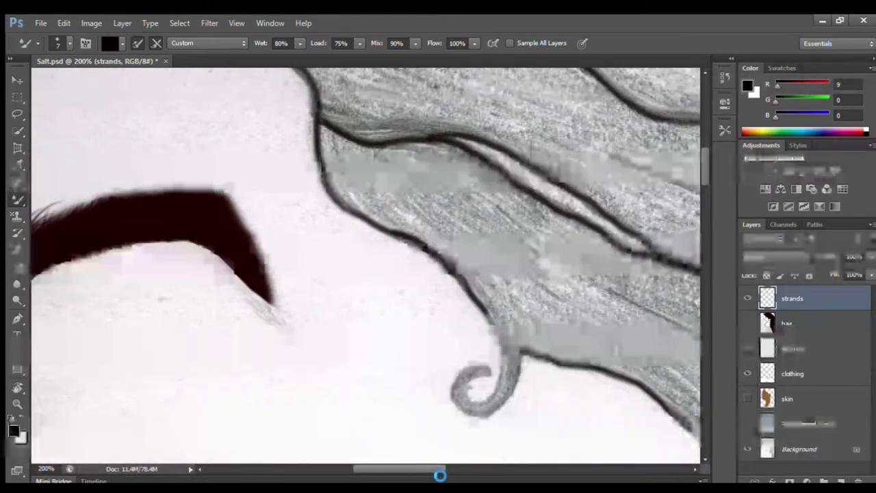
left_click_drag(424, 470, 474, 469)
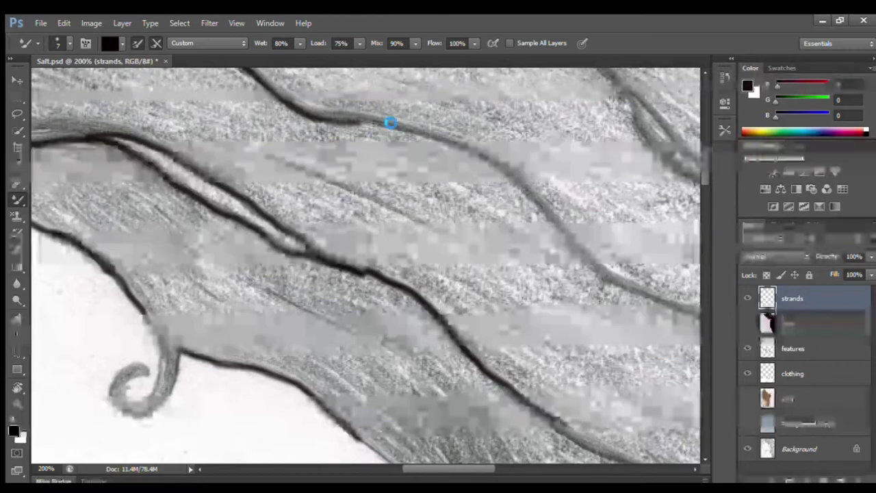
mouse_move(386, 132)
left_mouse_down()
mouse_move(364, 118)
mouse_move(343, 122)
mouse_move(366, 119)
mouse_move(445, 142)
mouse_move(523, 187)
mouse_move(593, 266)
left_mouse_up()
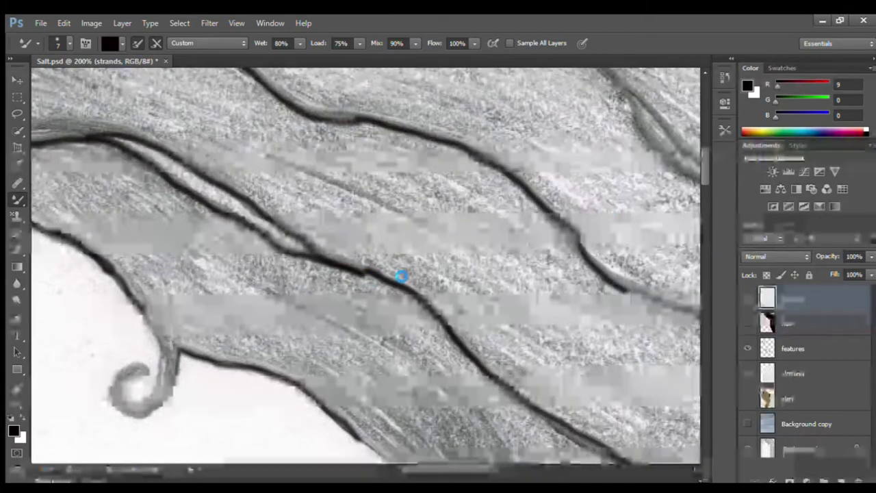
mouse_move(400, 281)
left_mouse_down()
mouse_move(353, 280)
mouse_move(378, 276)
mouse_move(320, 257)
left_mouse_up()
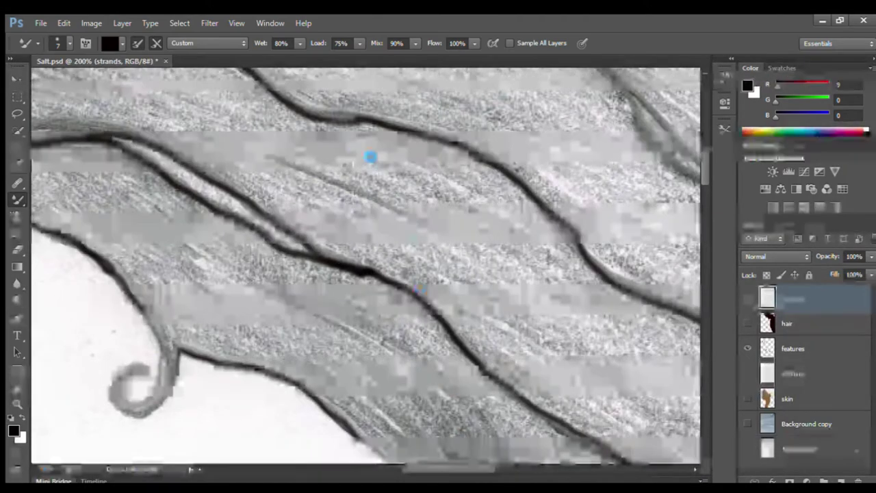
mouse_move(358, 118)
left_mouse_down()
mouse_move(319, 115)
mouse_move(329, 116)
left_mouse_up()
Trace the temple hairline down towards the sideburn and continue the wavy strand towards the top of the ear
left_click_drag(475, 469, 512, 466)
left_click_drag(704, 175, 705, 197)
mouse_move(93, 210)
left_mouse_down()
mouse_move(156, 267)
mouse_move(173, 334)
mouse_move(203, 317)
mouse_move(172, 384)
mouse_move(199, 460)
left_mouse_up()
left_click_drag(366, 236, 446, 273)
mouse_move(498, 315)
left_mouse_down()
mouse_move(579, 436)
mouse_move(607, 455)
left_mouse_up()
Trace both branches of the split strand behind the ear until they rejoin beside the ear's outer rim
left_click_drag(705, 198, 705, 219)
left_click_drag(598, 224, 620, 254)
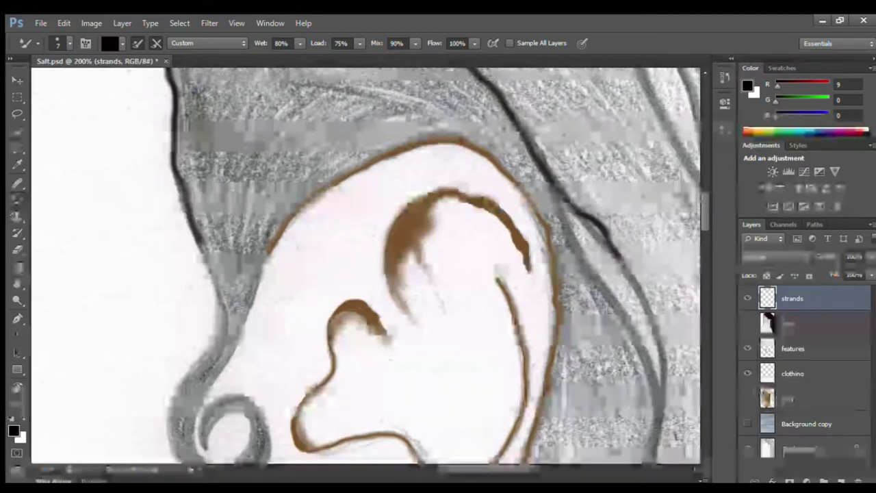
left_click_drag(646, 307, 658, 363)
left_click_drag(655, 440, 649, 464)
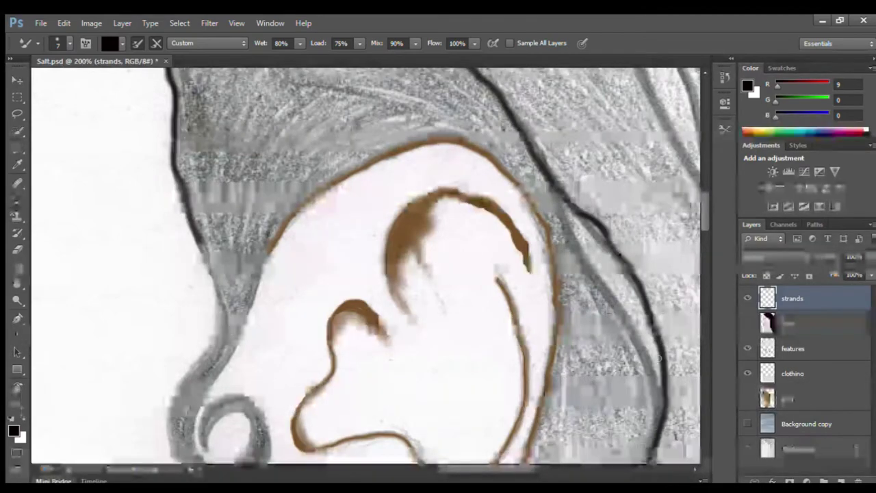
left_click_drag(551, 183, 567, 240)
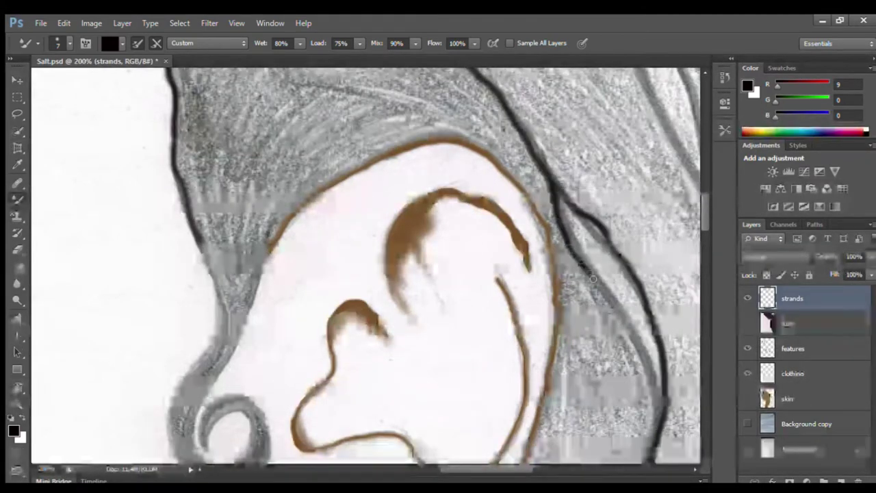
left_click_drag(593, 278, 619, 314)
left_click_drag(646, 368, 661, 419)
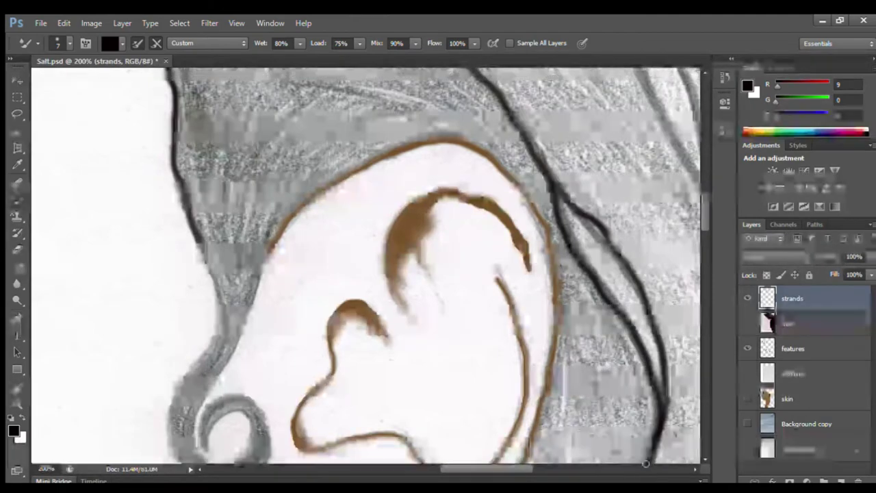
Trace both sides of the long split strand above and behind the ear, thickening its lower line
left_click_drag(518, 469, 554, 470)
left_click_drag(705, 216, 705, 192)
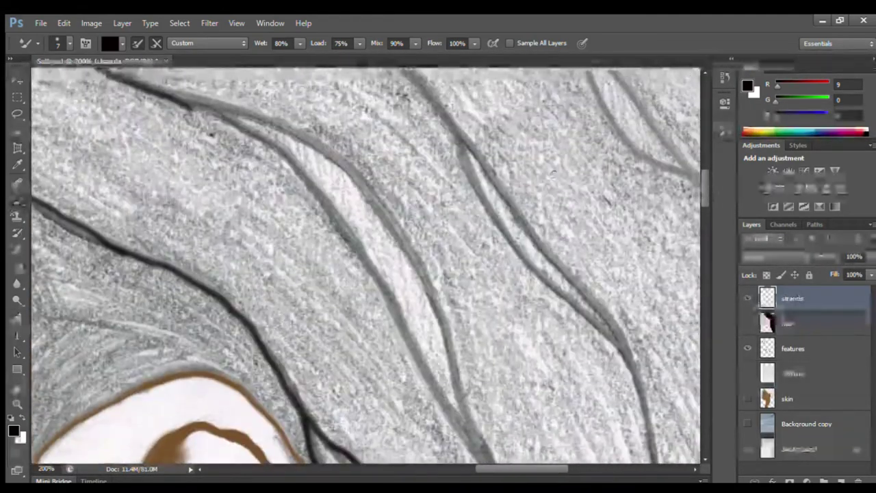
left_click_drag(178, 96, 222, 105)
mouse_move(337, 162)
left_mouse_down()
mouse_move(437, 301)
mouse_move(463, 397)
mouse_move(489, 459)
left_mouse_up()
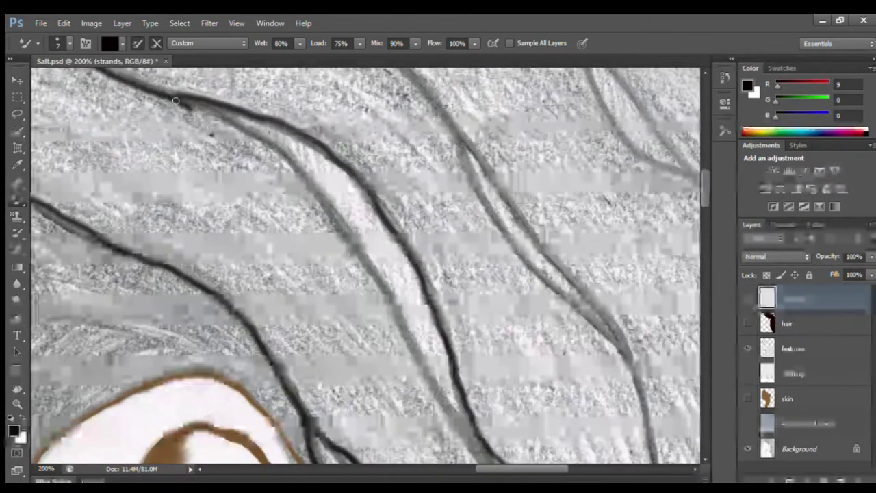
mouse_move(179, 97)
left_mouse_down()
mouse_move(265, 139)
mouse_move(319, 197)
mouse_move(432, 372)
mouse_move(434, 395)
mouse_move(493, 462)
left_mouse_up()
left_click_drag(275, 143, 338, 232)
left_click_drag(378, 276, 431, 384)
left_click_drag(396, 314, 413, 349)
mouse_move(445, 405)
left_mouse_down()
mouse_move(419, 368)
mouse_move(505, 461)
mouse_move(475, 443)
left_mouse_up()
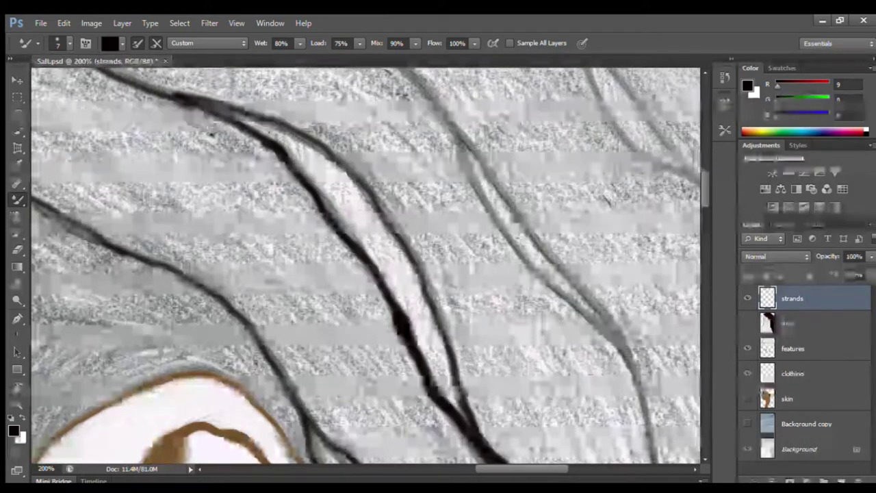
Continue the two strands behind the ear downward, adding a second parallel line to the outer one
scroll(449, 409, "down", 5)
mouse_move(491, 145)
left_mouse_down()
mouse_move(525, 243)
mouse_move(530, 314)
mouse_move(515, 441)
mouse_move(525, 464)
left_mouse_up()
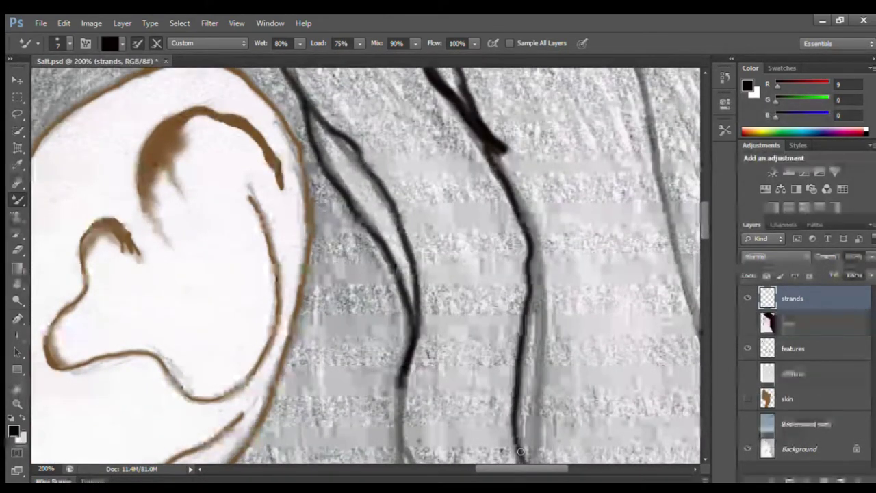
mouse_move(402, 378)
left_mouse_down()
mouse_move(403, 467)
mouse_move(402, 449)
mouse_move(414, 466)
left_mouse_up()
mouse_move(505, 198)
left_mouse_down()
mouse_move(527, 226)
mouse_move(544, 328)
left_mouse_up()
left_click_drag(532, 397, 529, 463)
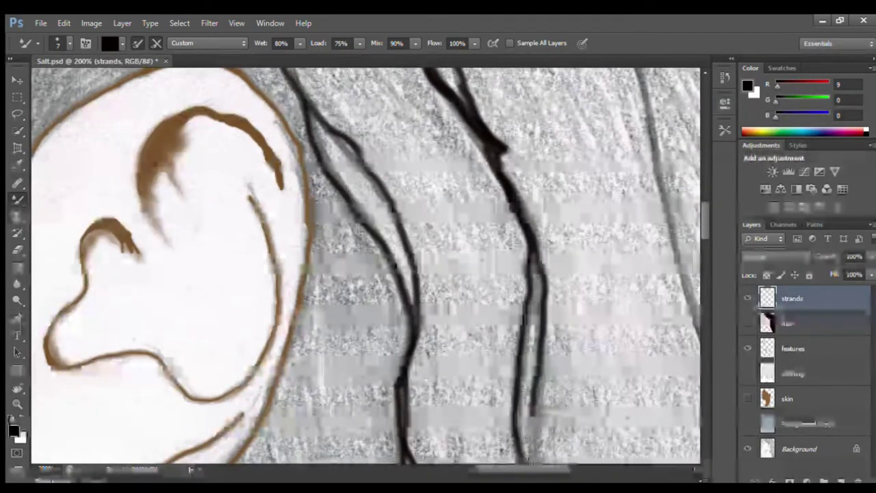
Continue the outer strand behind the ear down past the earlobe and trace both sides of its lower split
left_click_drag(705, 220, 704, 251)
mouse_move(535, 209)
left_mouse_down()
mouse_move(549, 268)
mouse_move(618, 432)
left_mouse_up()
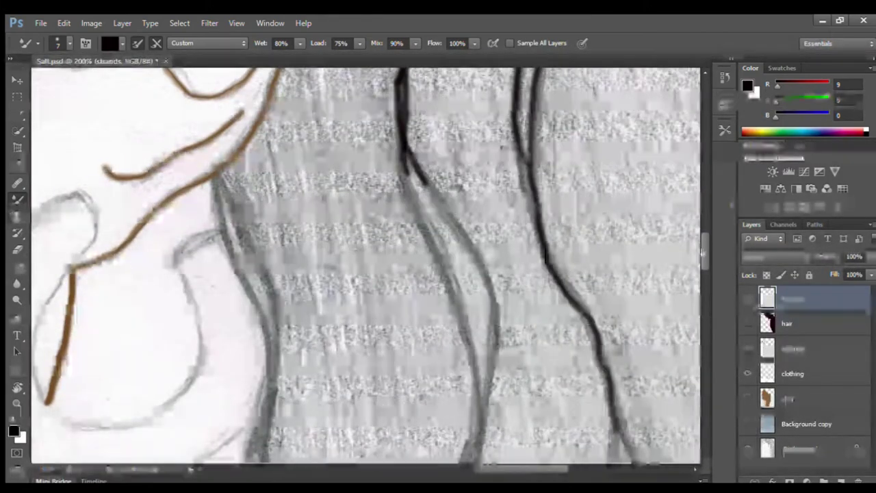
left_click_drag(703, 251, 704, 273)
mouse_move(616, 199)
left_mouse_down()
mouse_move(640, 271)
mouse_move(621, 391)
mouse_move(623, 457)
left_mouse_up()
mouse_move(612, 179)
left_mouse_down()
mouse_move(612, 323)
mouse_move(626, 449)
left_mouse_up()
Trace both branches of the middle strand beside the earlobe until they rejoin, continuing down through its next narrow split
mouse_move(495, 102)
left_mouse_down()
mouse_move(473, 219)
mouse_move(471, 335)
mouse_move(510, 448)
left_mouse_up()
mouse_move(472, 165)
left_mouse_down()
mouse_move(456, 257)
mouse_move(459, 307)
mouse_move(515, 460)
left_mouse_up()
left_click_drag(704, 266, 705, 234)
left_click_drag(404, 247, 483, 470)
Extend the outer and middle strands downward beside the neck, tracing both sides of the middle strand's split
mouse_move(705, 237)
left_mouse_down()
mouse_move(699, 229)
mouse_move(692, 310)
left_mouse_up()
mouse_move(624, 197)
left_mouse_down()
mouse_move(624, 255)
mouse_move(649, 339)
left_mouse_up()
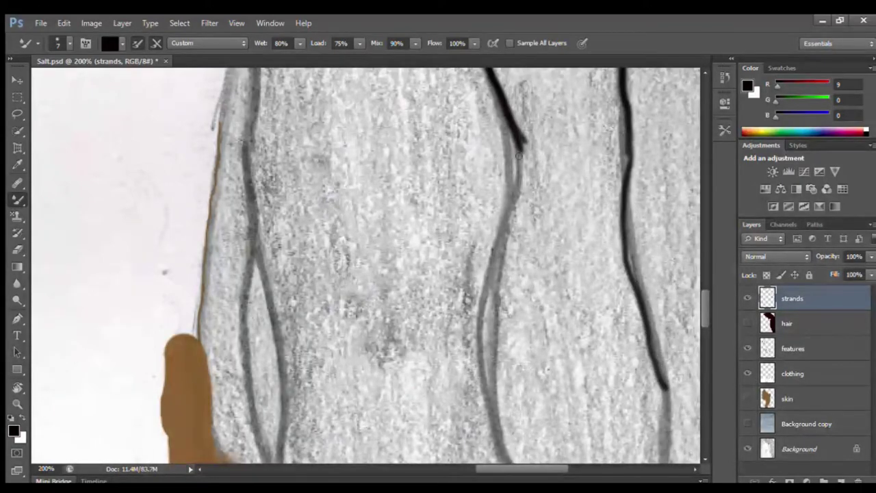
mouse_move(500, 237)
left_mouse_down()
mouse_move(481, 344)
mouse_move(510, 466)
left_mouse_up()
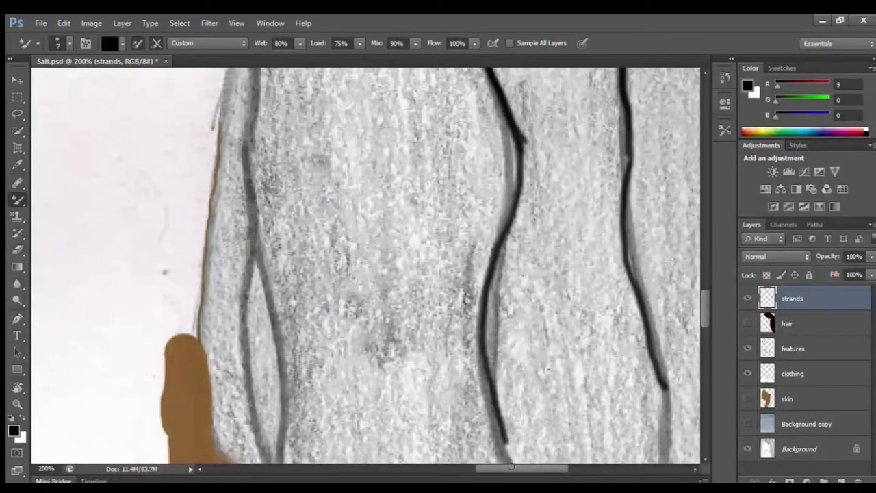
mouse_move(493, 88)
left_mouse_down()
mouse_move(507, 226)
mouse_move(496, 397)
mouse_move(505, 438)
left_mouse_up()
Hide the clothing layer and trace the innermost strand's two branches beside the neck, joining them down along the shoulder edge
left_click_drag(711, 301, 701, 329)
left_click(747, 373)
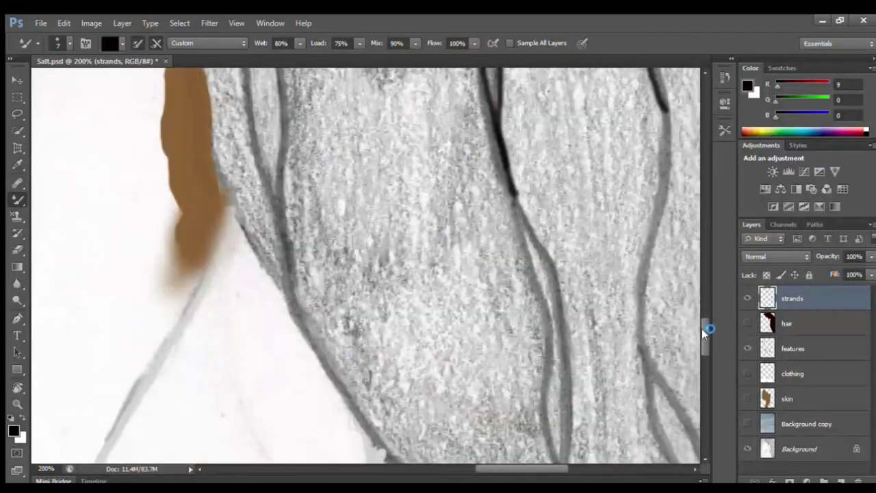
mouse_move(262, 173)
left_mouse_down()
mouse_move(274, 194)
mouse_move(307, 331)
mouse_move(399, 465)
left_mouse_up()
left_click_drag(246, 89, 277, 200)
left_click_drag(280, 65, 289, 238)
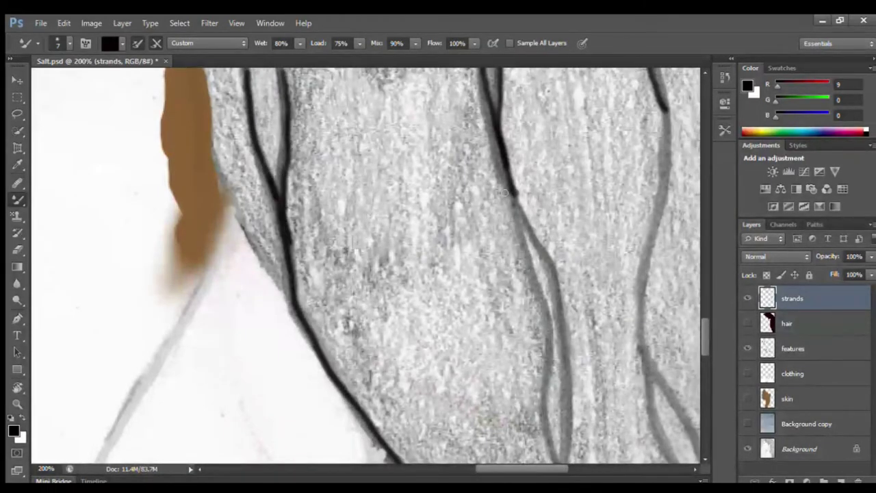
Trace both sides of the middle strand's split above the shoulder and continue the outer strand into its lower fork
mouse_move(518, 245)
left_mouse_down()
mouse_move(550, 329)
mouse_move(545, 405)
mouse_move(563, 468)
left_mouse_up()
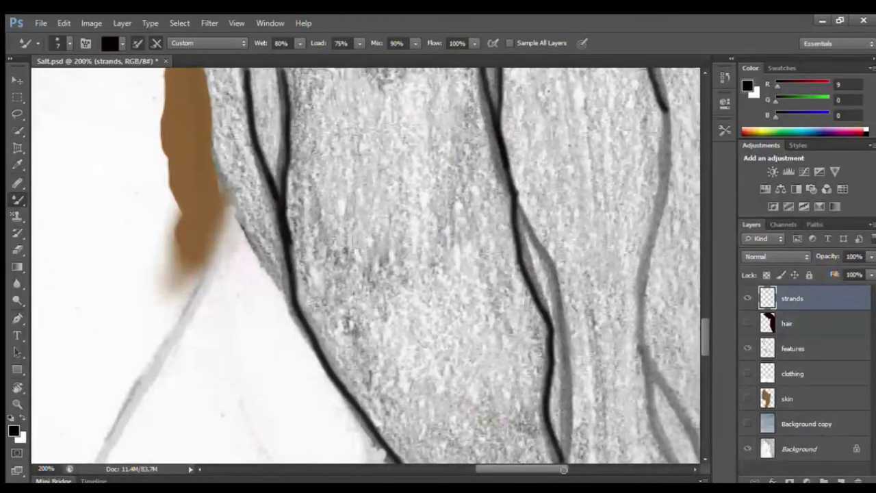
mouse_move(527, 236)
left_mouse_down()
mouse_move(546, 270)
mouse_move(568, 360)
mouse_move(563, 479)
left_mouse_up()
mouse_move(664, 101)
left_mouse_down()
mouse_move(639, 342)
mouse_move(678, 470)
left_mouse_up()
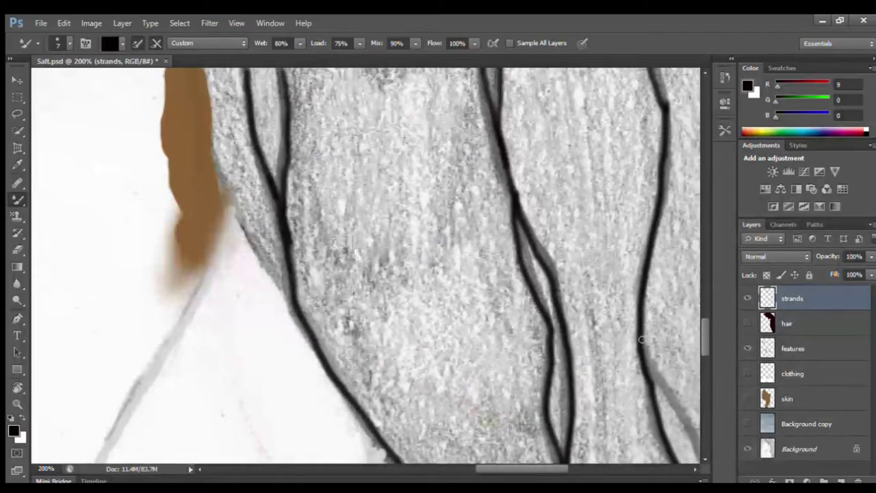
left_click_drag(656, 381, 701, 449)
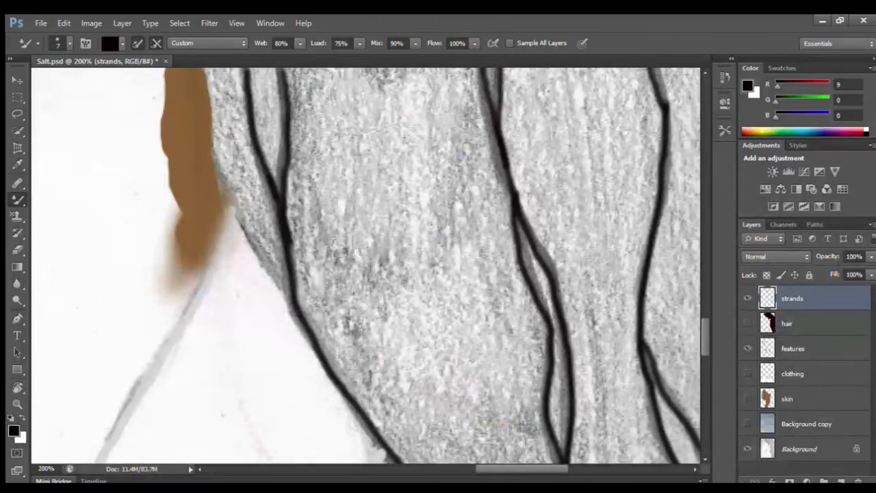
Trace the innermost strand's crossing lines beside the neck upward, including both sides of its narrow split
left_click_drag(557, 467, 561, 469)
left_click_drag(702, 337, 701, 318)
left_click_drag(239, 119, 232, 272)
left_click_drag(242, 143, 278, 283)
scroll(703, 311, "up", 1)
scroll(702, 306, "up", 5)
left_click_drag(241, 148, 240, 342)
left_click_drag(229, 97, 242, 157)
left_click_drag(248, 68, 242, 186)
Trace the innermost strand from the neck up past the earlobe to the ear's outer rim, including both sides of its splits
scroll(698, 302, "up", 5)
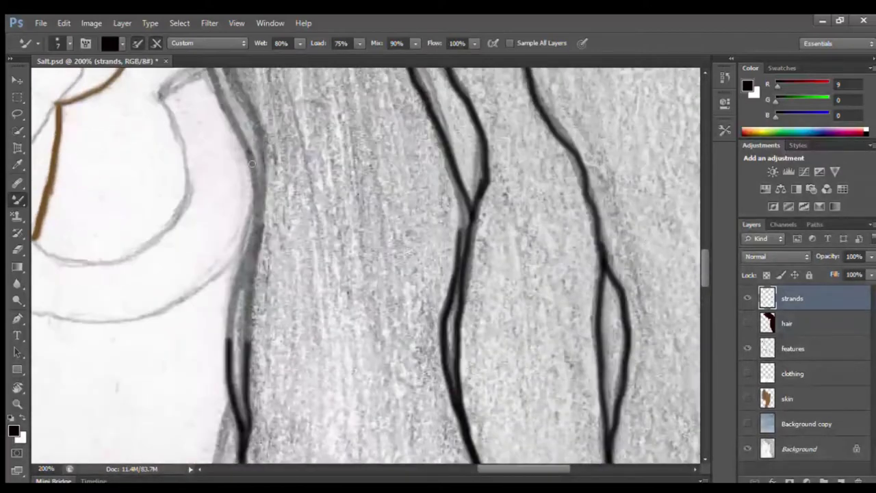
left_click_drag(248, 149, 273, 233)
key("ctrl+z")
left_click_drag(250, 155, 257, 213)
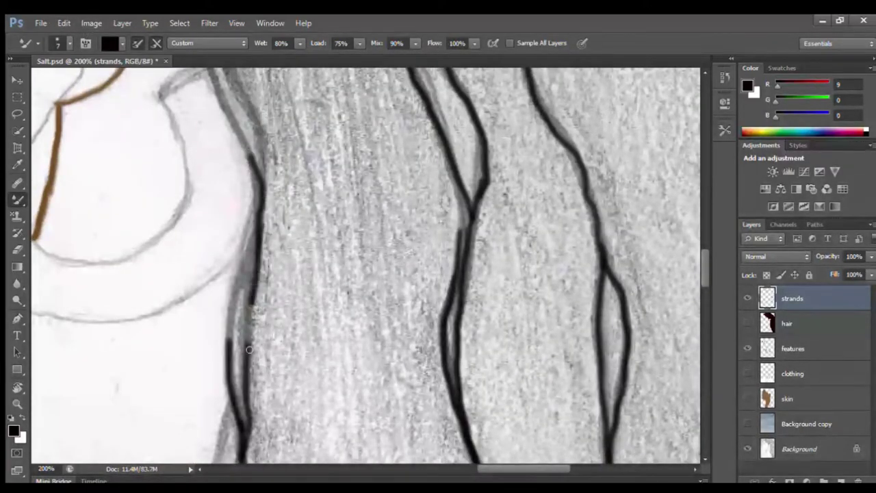
mouse_move(229, 310)
left_mouse_down()
mouse_move(258, 214)
mouse_move(258, 155)
mouse_move(245, 108)
mouse_move(270, 66)
mouse_move(265, 121)
mouse_move(239, 98)
mouse_move(258, 169)
left_mouse_up()
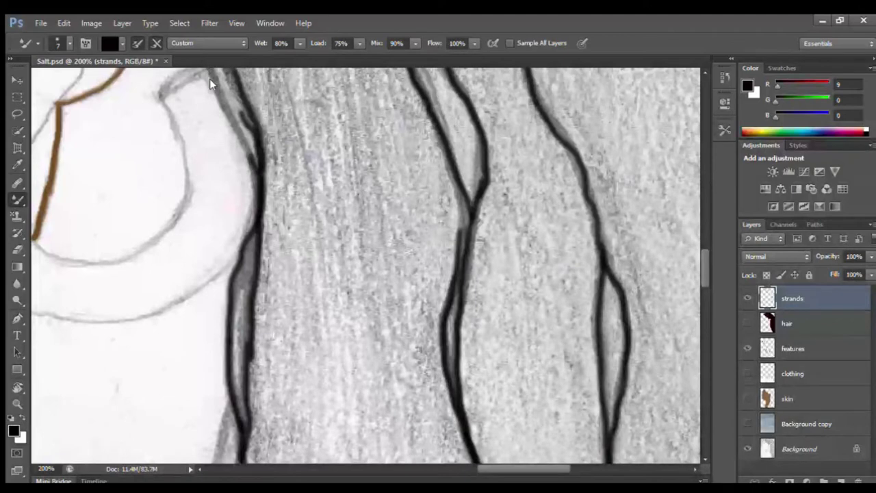
left_click_drag(139, 61, 138, 52)
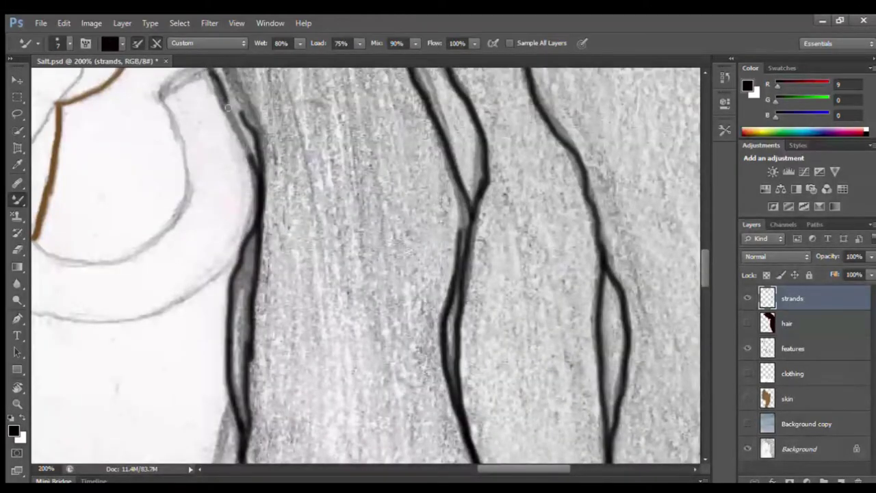
left_click_drag(229, 69, 263, 147)
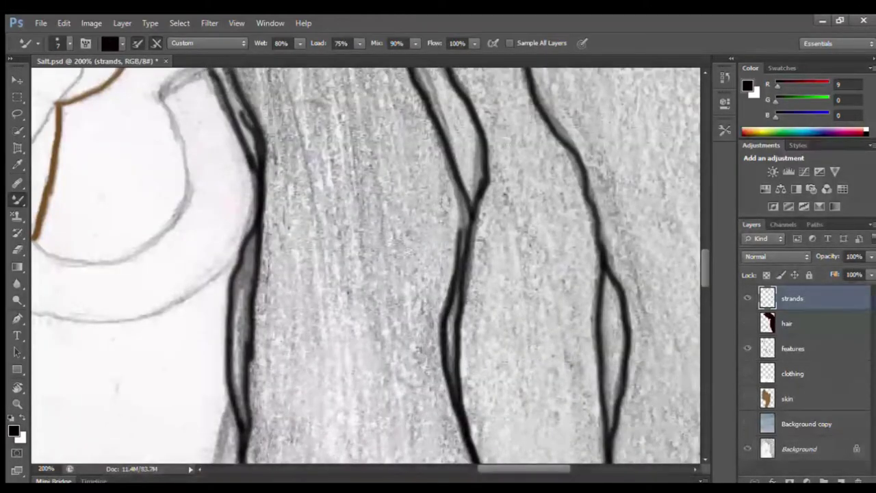
scroll(698, 254, "up", 3)
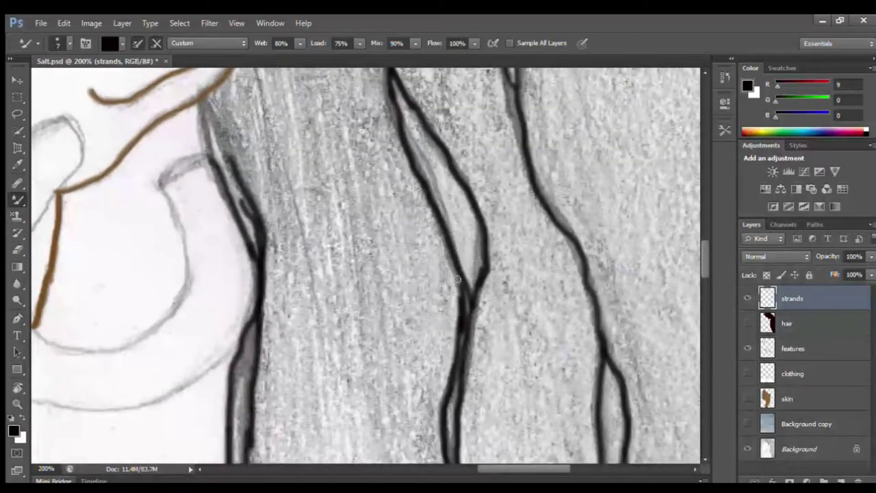
mouse_move(200, 105)
left_mouse_down()
mouse_move(212, 149)
mouse_move(203, 103)
mouse_move(232, 160)
left_mouse_up()
Trace the long wavy strand across the upper back of the head, outlining both sides of its two splits
left_click_drag(518, 469, 562, 459)
left_click_drag(701, 260, 719, 193)
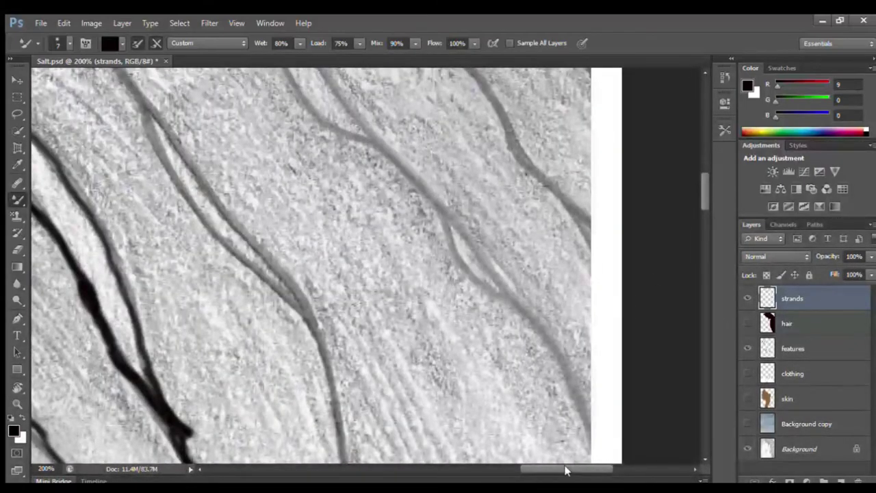
left_click_drag(565, 470, 533, 472)
left_click_drag(703, 194, 700, 171)
left_click_drag(561, 469, 515, 475)
left_click_drag(703, 163, 704, 139)
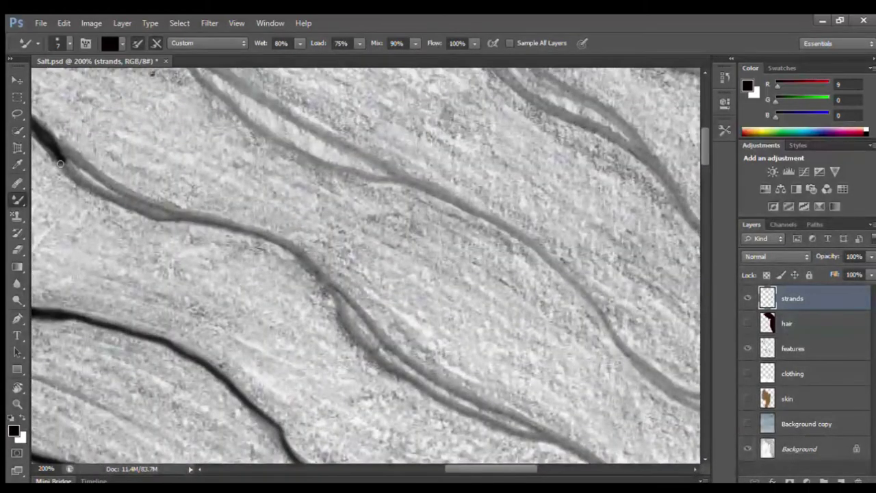
mouse_move(114, 202)
left_mouse_down()
mouse_move(278, 241)
mouse_move(384, 367)
left_mouse_up()
mouse_move(78, 151)
left_mouse_down()
mouse_move(125, 189)
mouse_move(217, 221)
left_mouse_up()
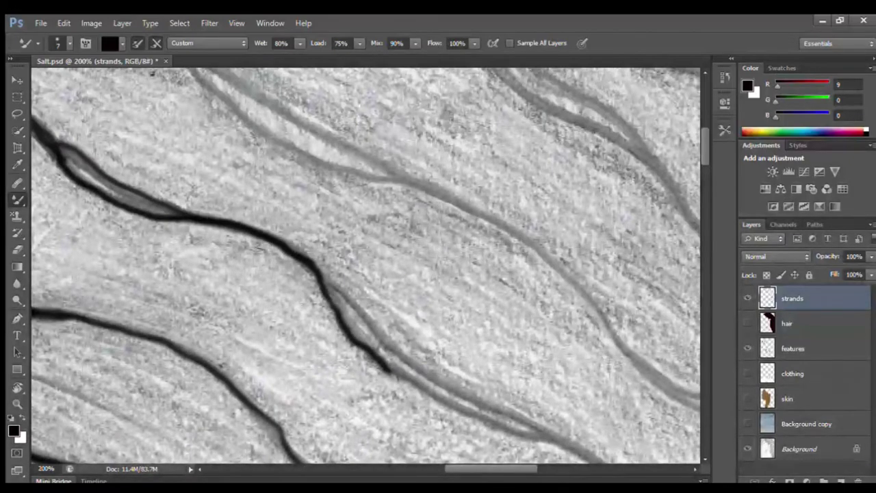
mouse_move(336, 294)
left_mouse_down()
mouse_move(387, 343)
mouse_move(477, 404)
mouse_move(599, 466)
left_mouse_up()
left_click_drag(386, 366, 607, 470)
Trace both sides of the long split strand just below the crown and continue it as one line after they rejoin
left_click_drag(447, 469, 436, 468)
left_click_drag(704, 161, 694, 147)
mouse_move(164, 177)
left_mouse_down()
mouse_move(240, 193)
mouse_move(412, 285)
mouse_move(471, 328)
mouse_move(569, 372)
left_mouse_up()
mouse_move(150, 183)
left_mouse_down()
mouse_move(284, 228)
mouse_move(347, 281)
mouse_move(420, 317)
mouse_move(512, 345)
left_mouse_up()
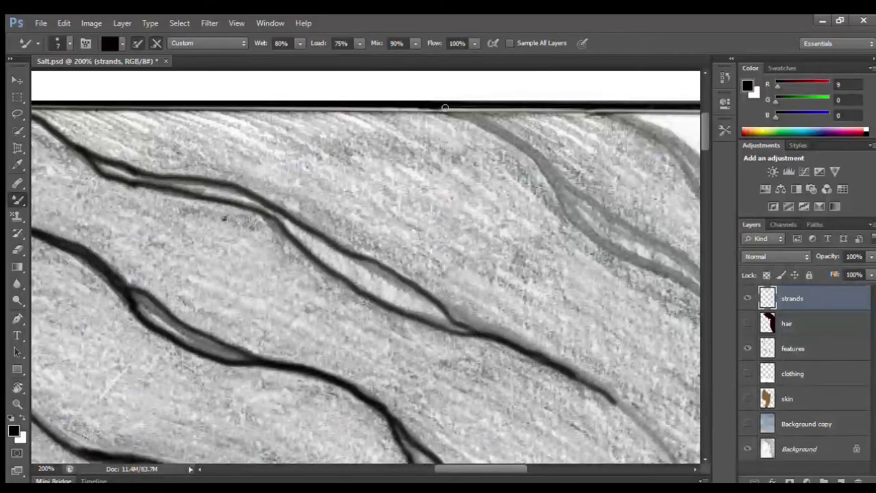
Trace the split strand descending from the crown and the doubled outer contour of the hair at the back of the head
left_click_drag(507, 134, 701, 277)
mouse_move(551, 182)
left_mouse_down()
mouse_move(624, 260)
mouse_move(704, 301)
left_mouse_up()
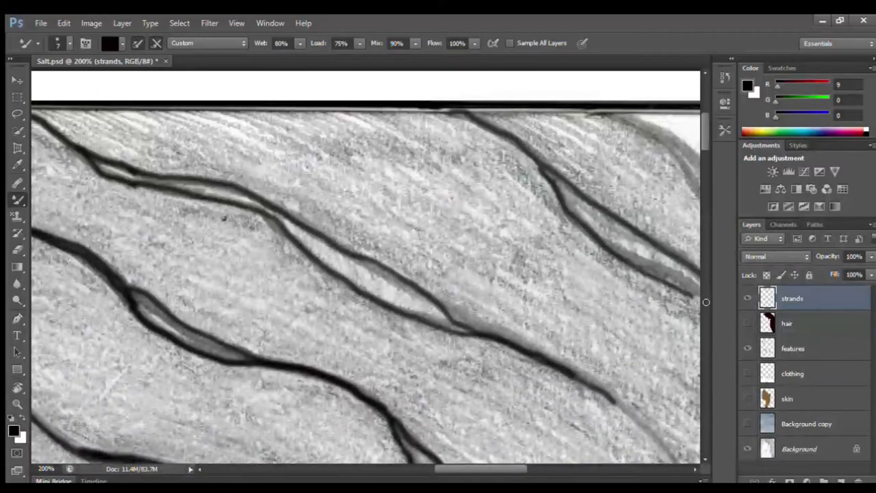
left_click_drag(441, 469, 477, 469)
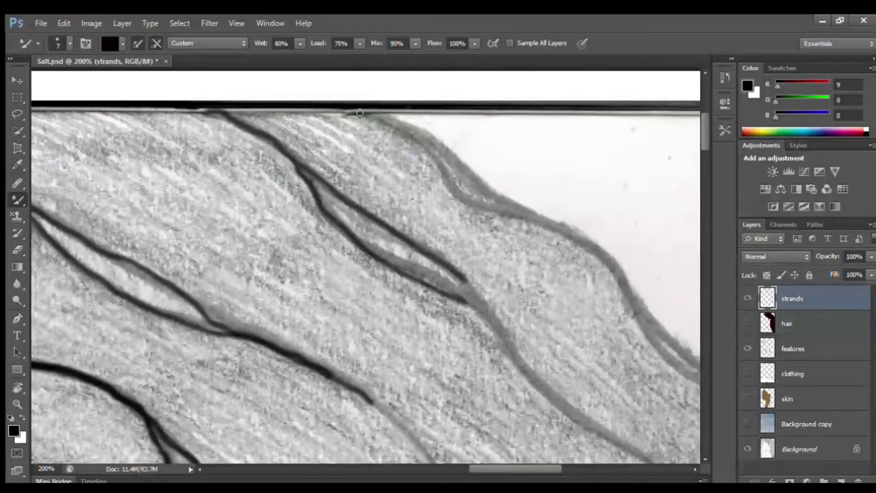
mouse_move(388, 120)
left_mouse_down()
mouse_move(510, 208)
mouse_move(596, 254)
mouse_move(637, 303)
left_mouse_up()
left_click_drag(693, 365, 698, 370)
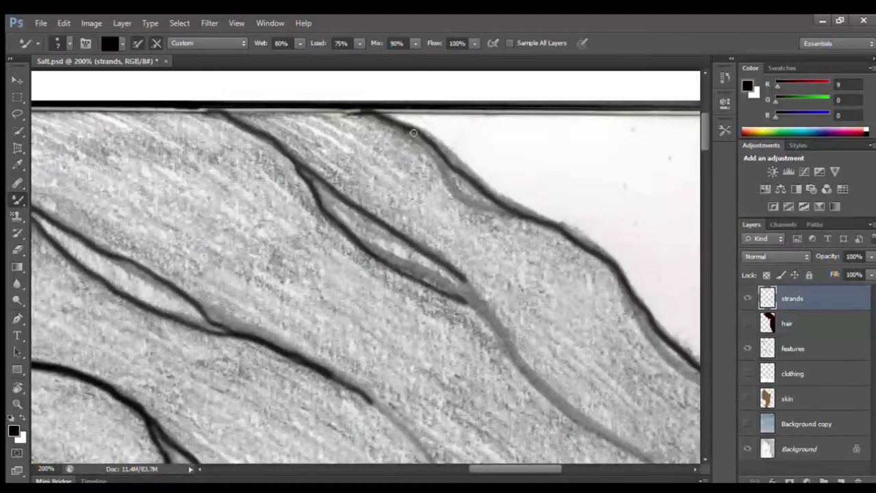
mouse_move(459, 188)
left_mouse_down()
mouse_move(617, 275)
mouse_move(650, 338)
mouse_move(701, 387)
left_mouse_up()
mouse_move(463, 282)
left_mouse_down()
mouse_move(557, 401)
mouse_move(661, 475)
left_mouse_up()
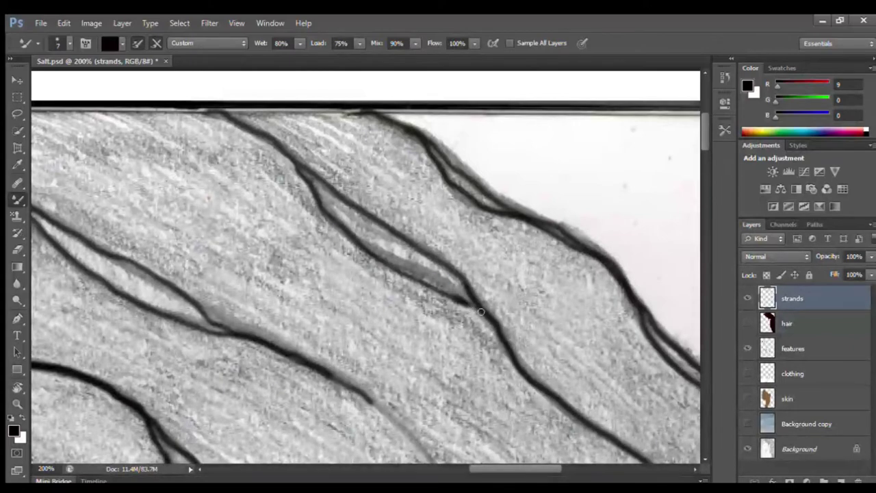
Continue the long crown strand down through both sides of its next split and extend the strand below it into its fork
left_click_drag(402, 427, 431, 460)
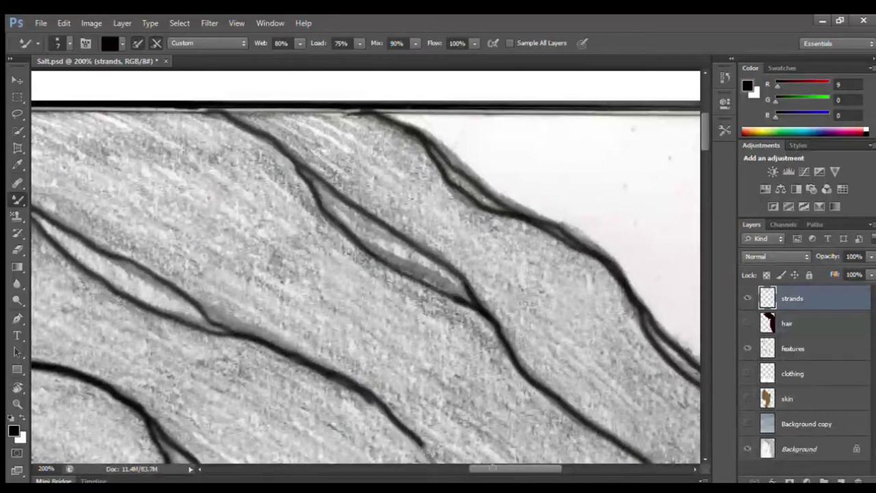
left_click_drag(704, 142, 701, 171)
mouse_move(438, 202)
left_mouse_down()
mouse_move(479, 256)
mouse_move(596, 308)
mouse_move(646, 349)
mouse_move(688, 402)
left_mouse_up()
mouse_move(488, 264)
left_mouse_down()
mouse_move(633, 361)
mouse_move(669, 434)
mouse_move(698, 464)
left_mouse_up()
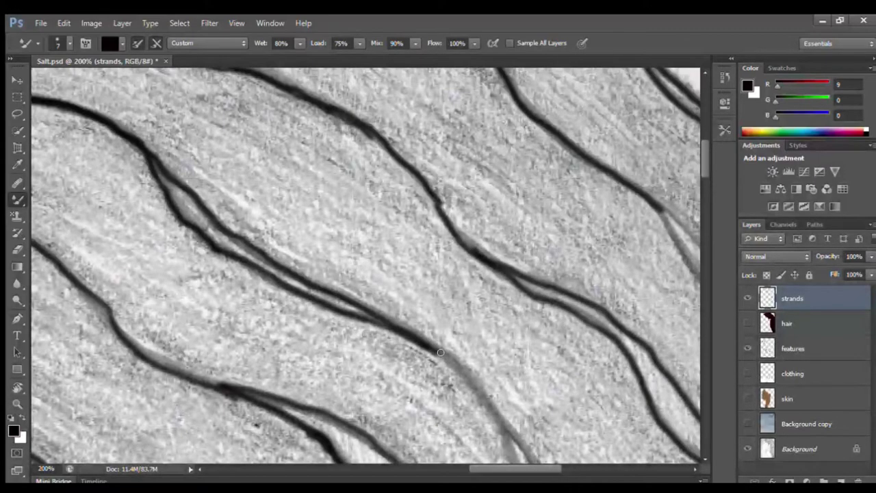
mouse_move(469, 381)
left_mouse_down()
mouse_move(519, 435)
mouse_move(532, 464)
mouse_move(520, 470)
left_mouse_up()
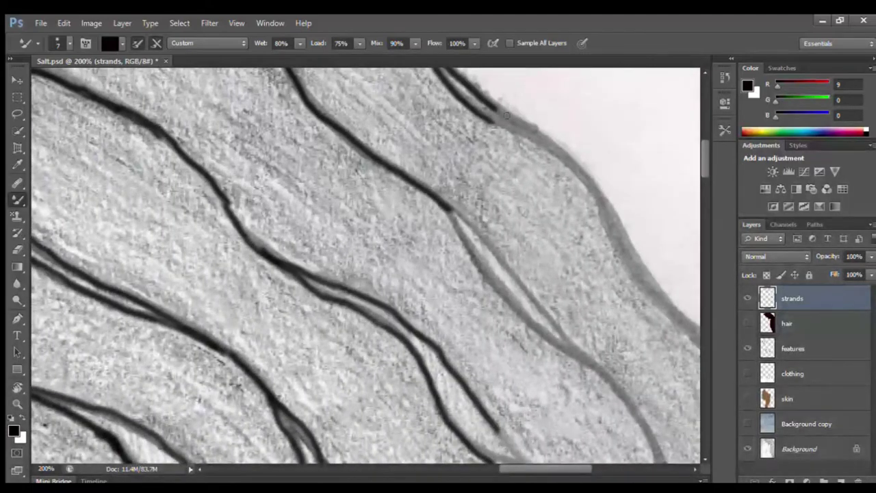
Continue the hair's outer contour down the back of the head and trace both sides of the adjacent split strand
left_click_drag(546, 140, 587, 181)
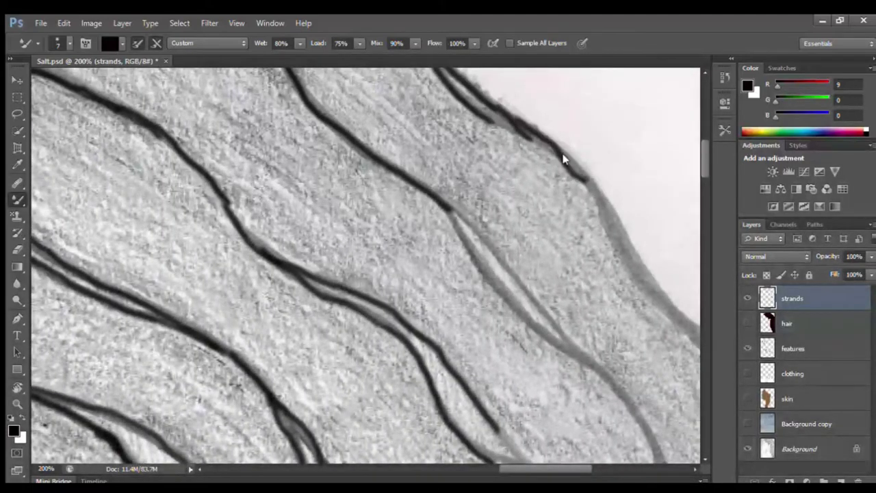
mouse_move(491, 120)
left_mouse_down()
mouse_move(554, 159)
mouse_move(605, 212)
mouse_move(642, 287)
mouse_move(709, 361)
left_mouse_up()
left_click_drag(472, 226, 622, 388)
mouse_move(448, 216)
left_mouse_down()
mouse_move(487, 272)
mouse_move(626, 400)
mouse_move(659, 463)
left_mouse_up()
Trace both sides of the split strand behind the ear and extend the neighbouring rear strands down to the page edge
scroll(701, 171, "down", 5)
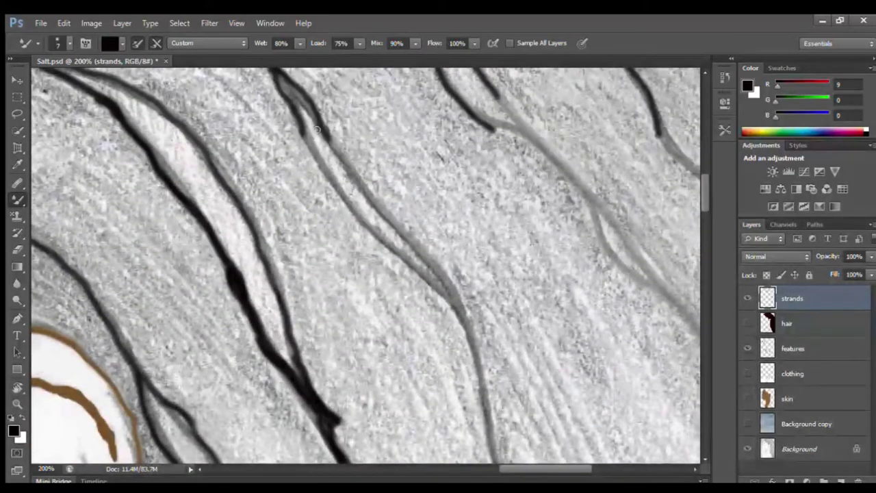
mouse_move(332, 142)
left_mouse_down()
mouse_move(420, 243)
mouse_move(467, 332)
left_mouse_up()
left_click_drag(481, 385, 493, 446)
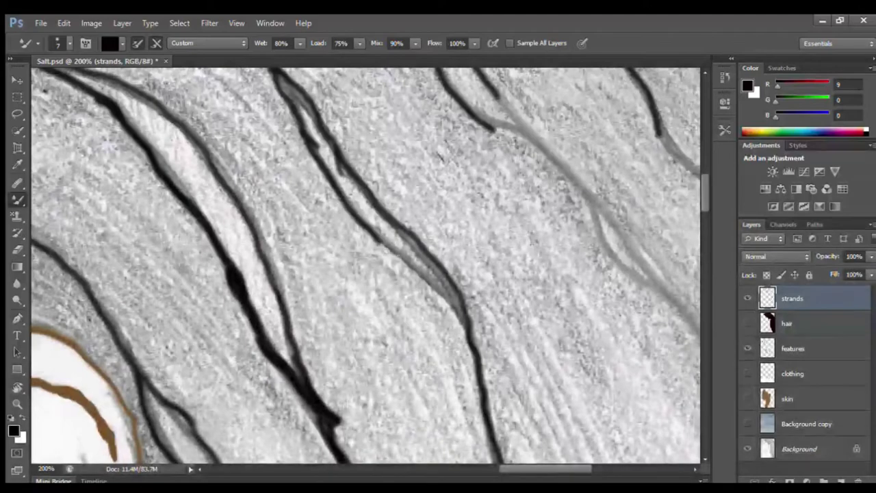
left_click_drag(375, 241, 455, 308)
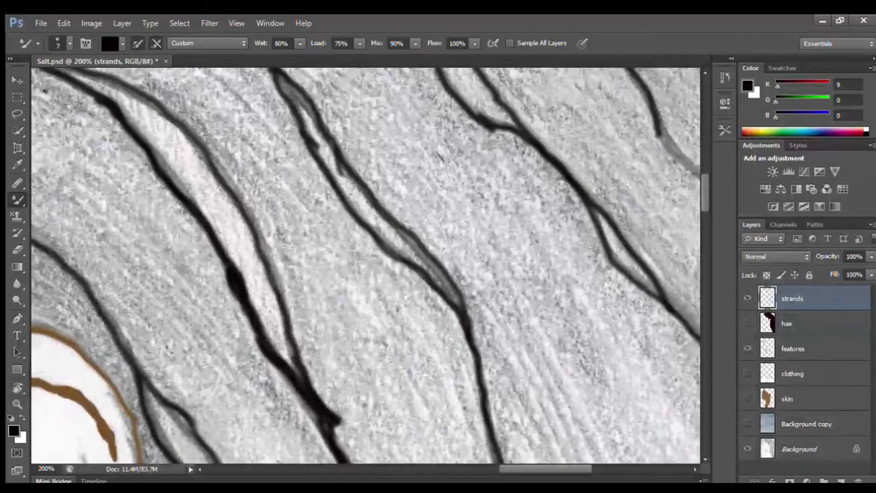
left_click_drag(551, 469, 583, 469)
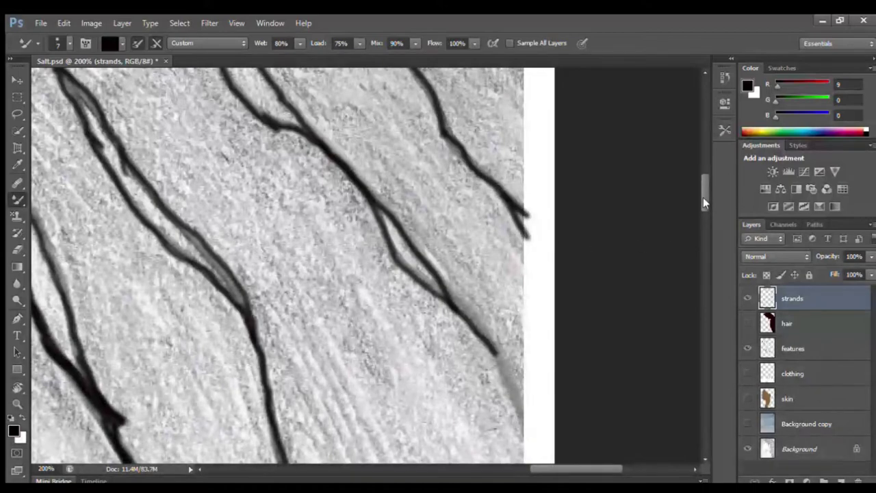
scroll(531, 196, "down", 5)
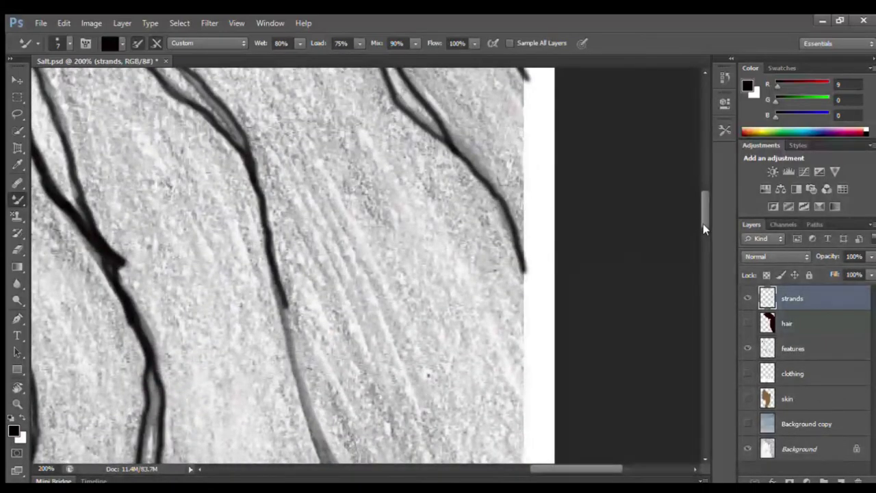
Continue the rearmost long strand down the length of the hair, tracing both sides of each split and its branch to the page edge
left_click_drag(704, 220, 704, 243)
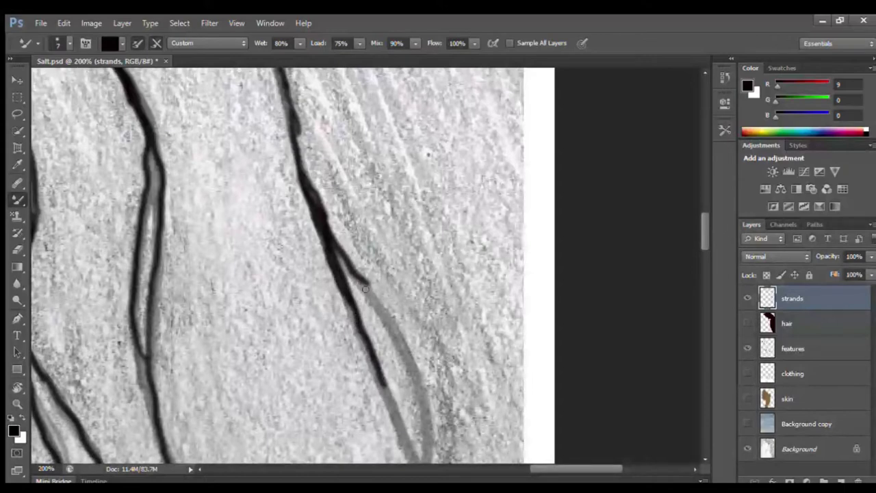
left_click_drag(423, 408, 431, 462)
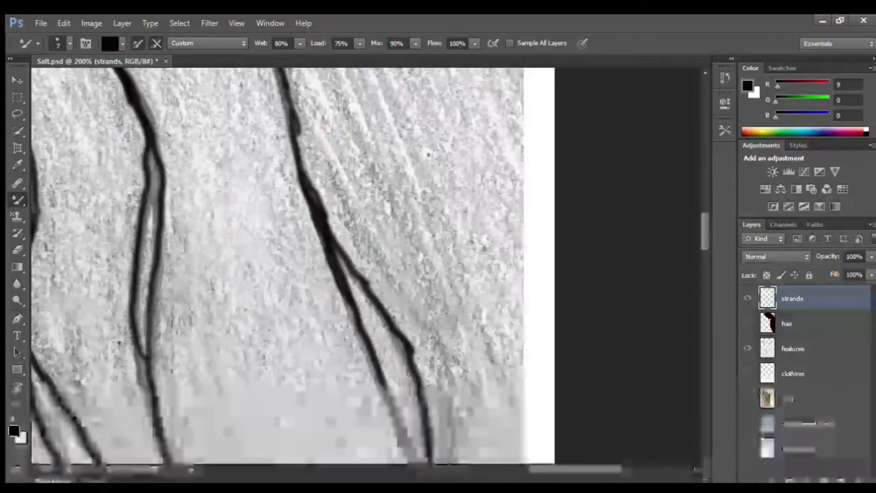
scroll(277, 266, "down", 5)
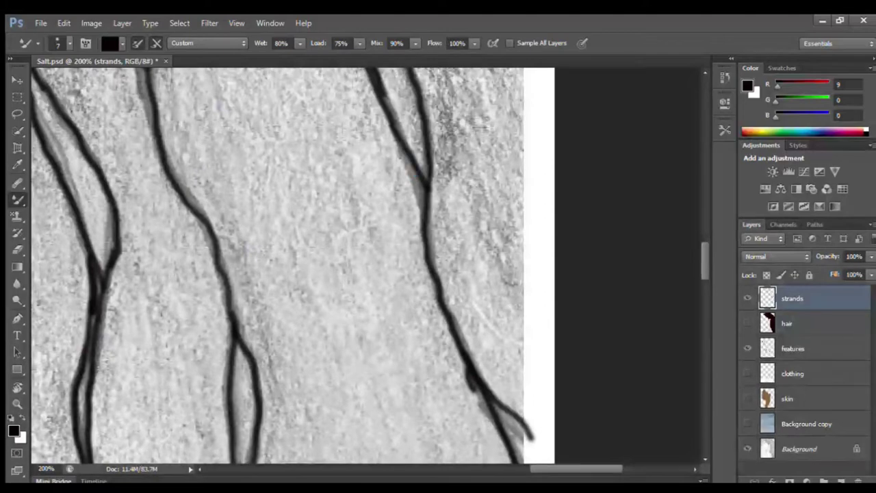
scroll(688, 336, "down", 10)
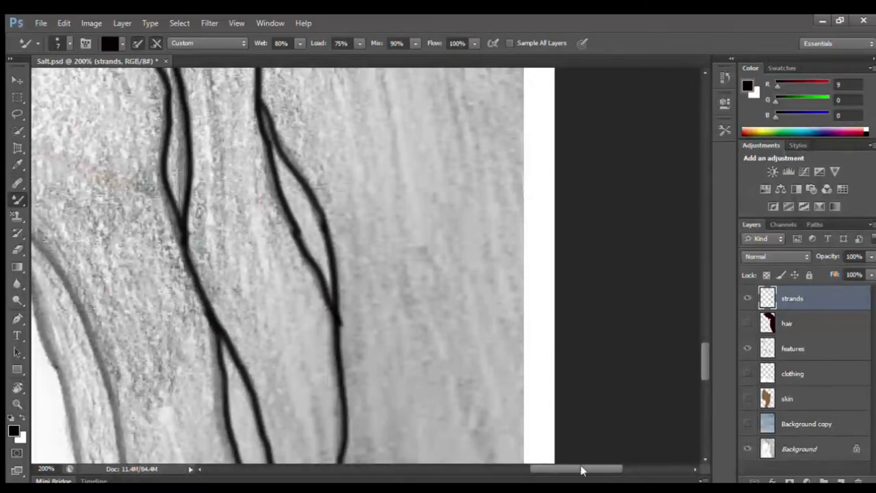
Trace the remaining lower hair strands and both sides of their splits down to the bottom edge of the page
left_click_drag(579, 467, 555, 470)
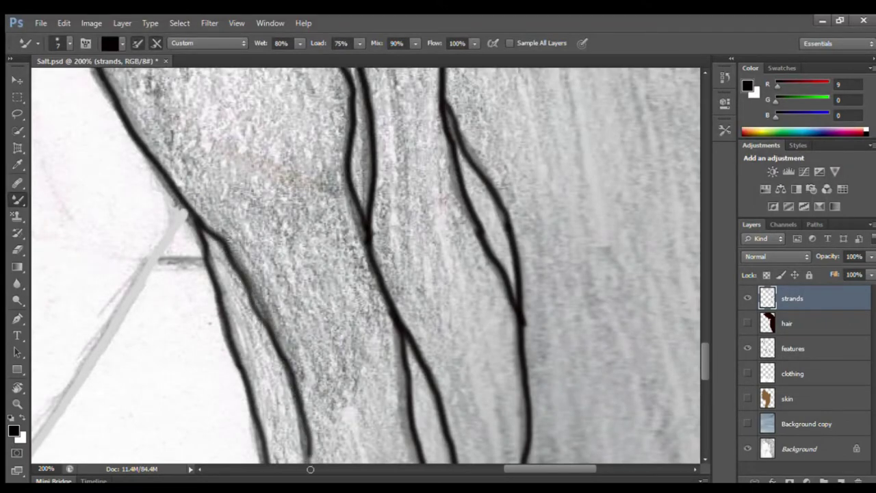
scroll(691, 359, "down", 5)
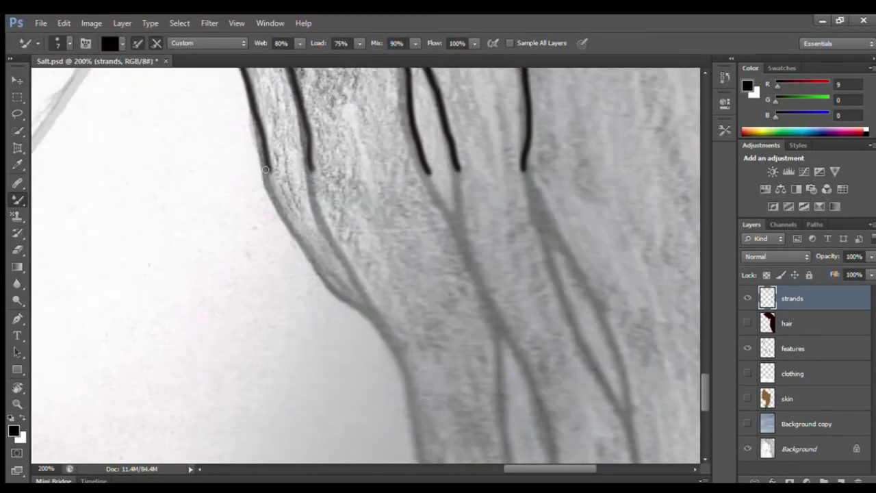
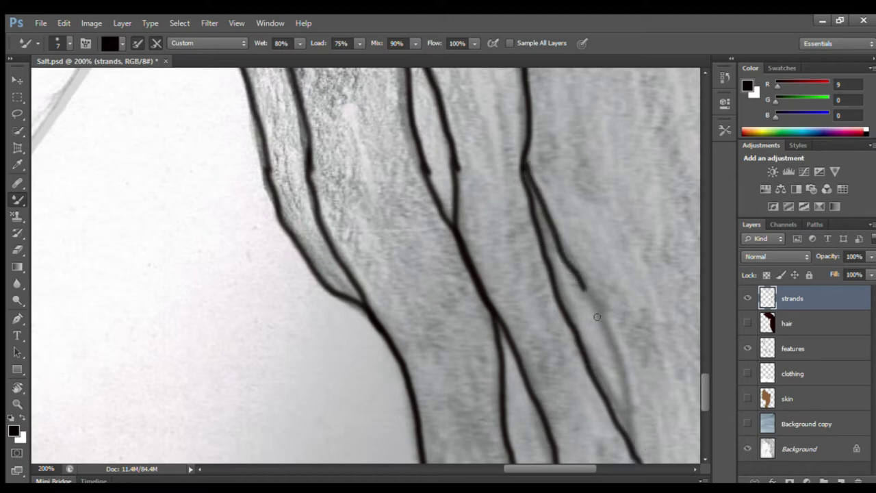
left_click_drag(574, 472, 593, 472)
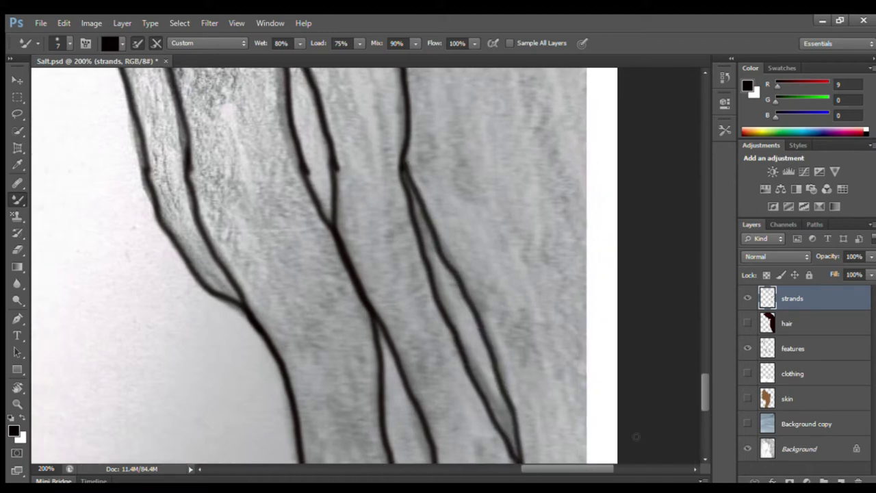
left_click_drag(706, 388, 707, 403)
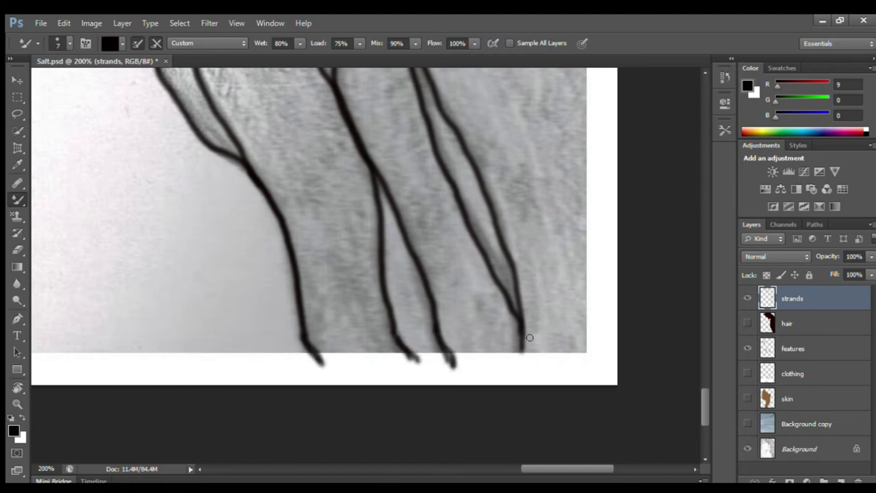
Show the hair layer and outline the hair's front edge in black from the page bottom up to the neck
left_click(748, 322)
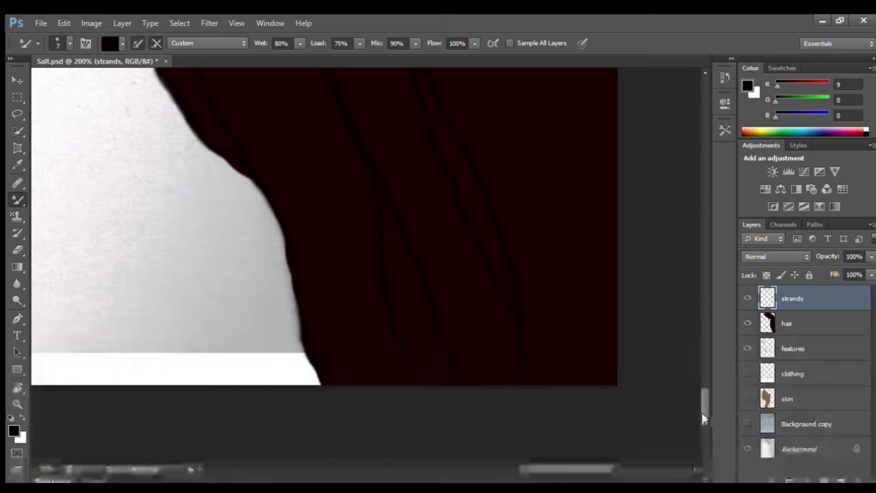
left_click_drag(704, 416, 705, 401)
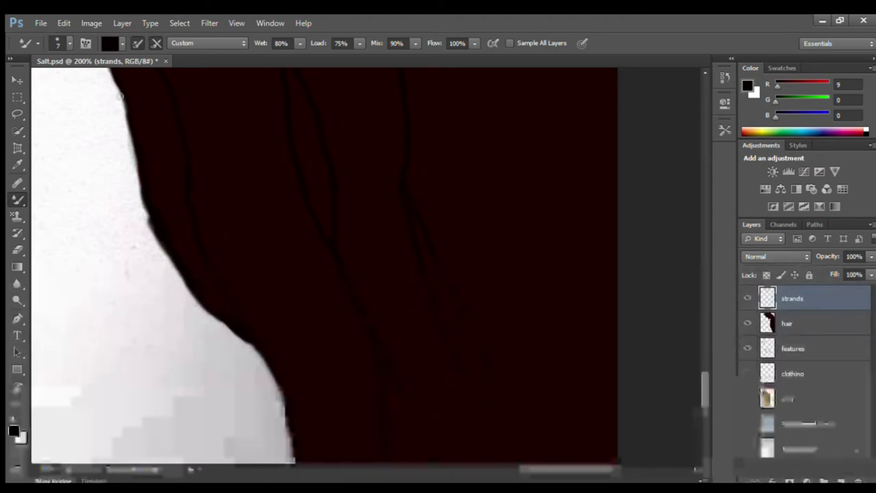
left_click_drag(707, 386, 708, 348)
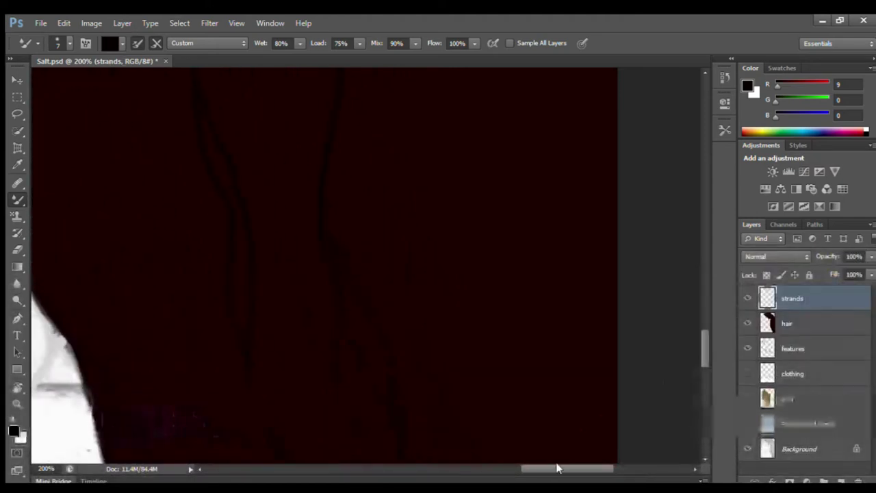
left_click_drag(557, 468, 532, 468)
mouse_move(272, 402)
left_mouse_down()
mouse_move(241, 333)
mouse_move(176, 235)
mouse_move(160, 165)
mouse_move(173, 235)
mouse_move(156, 199)
mouse_move(143, 103)
left_mouse_up()
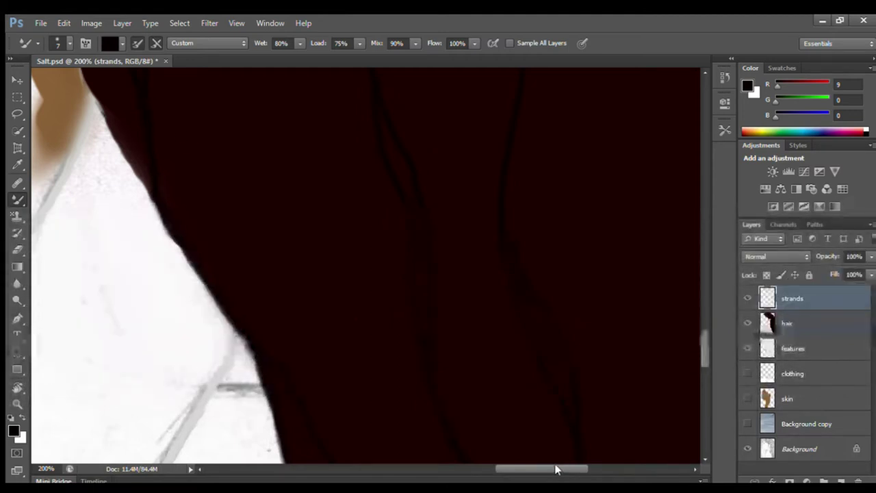
left_click_drag(555, 468, 532, 468)
left_click_drag(704, 340, 701, 325)
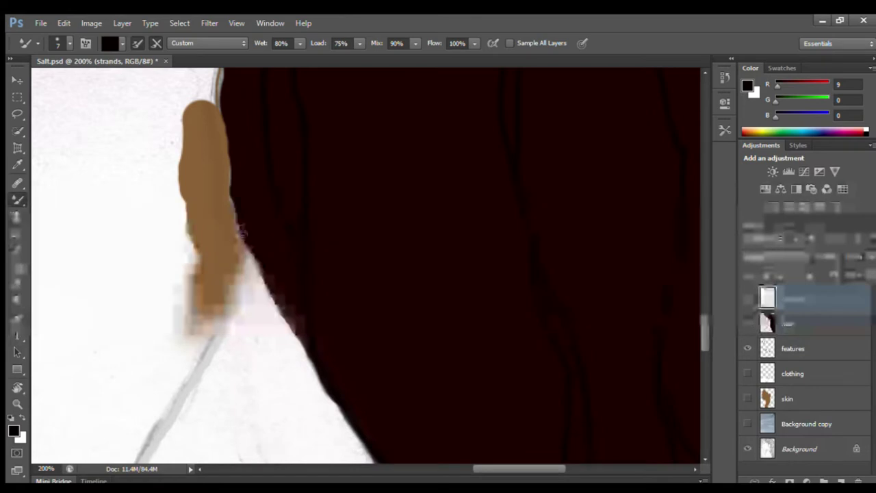
mouse_move(312, 358)
left_mouse_down()
mouse_move(252, 249)
mouse_move(226, 146)
left_mouse_up()
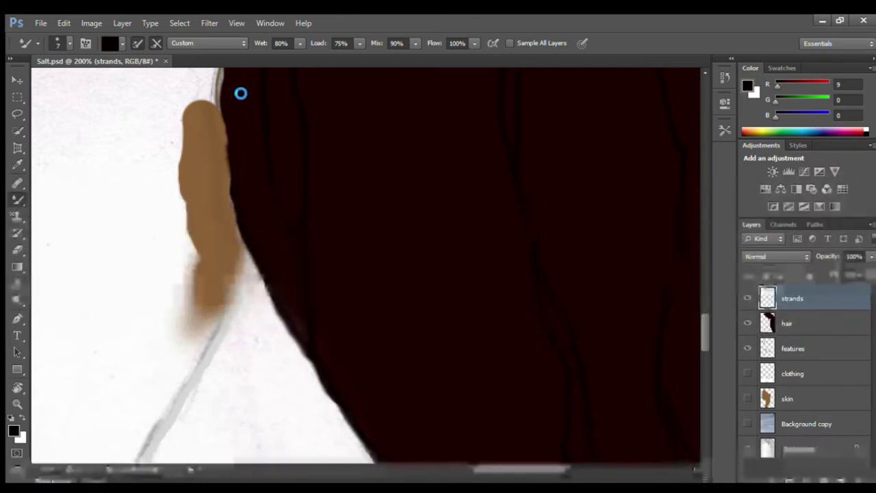
Continue the black outline up the hair's front edge from the painted neck patch towards the ear
key("f")
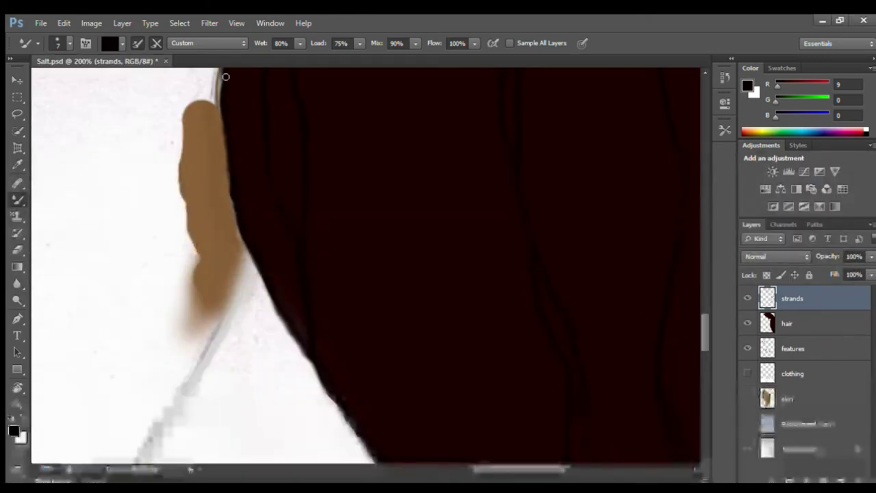
left_click_drag(704, 342, 709, 305)
mouse_move(221, 409)
left_mouse_down()
mouse_move(213, 339)
mouse_move(222, 261)
left_mouse_up()
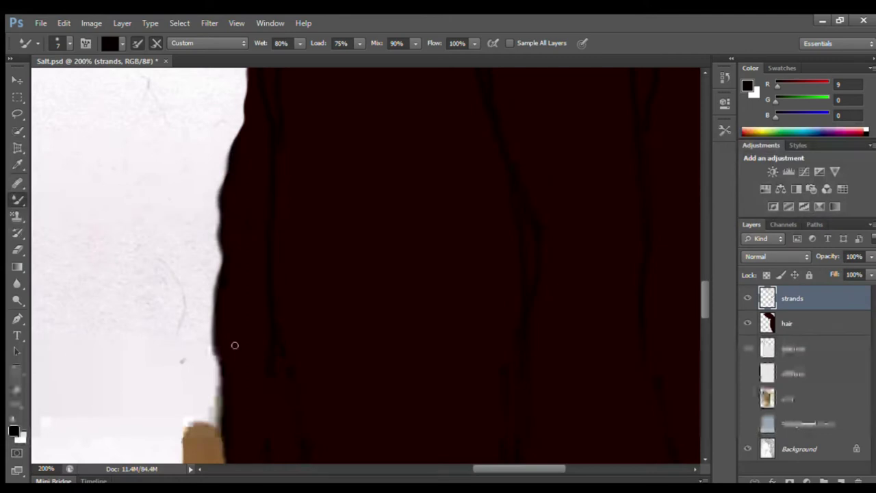
left_click_drag(230, 165, 246, 70)
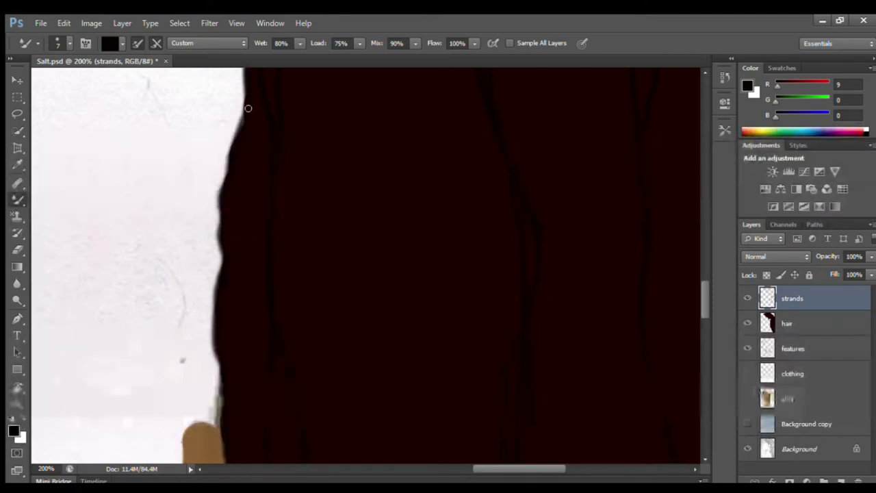
Outline the hairline in black above the ear and on both sides of the small temple curl
mouse_move(715, 303)
left_mouse_down()
mouse_move(704, 283)
mouse_move(727, 229)
left_mouse_up()
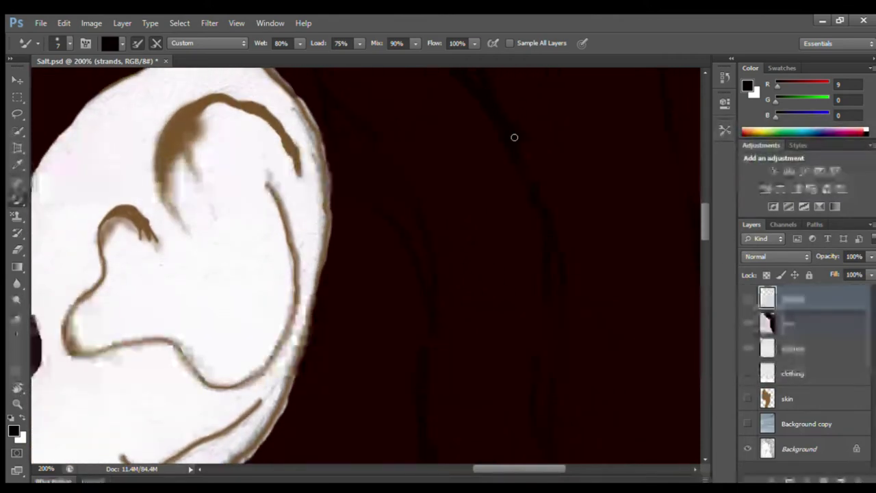
left_click_drag(704, 234, 703, 181)
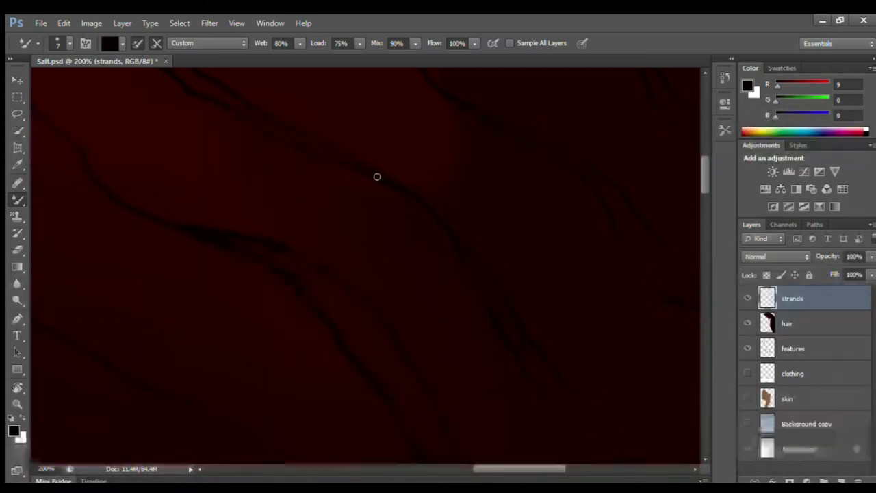
scroll(685, 219, "down", 2)
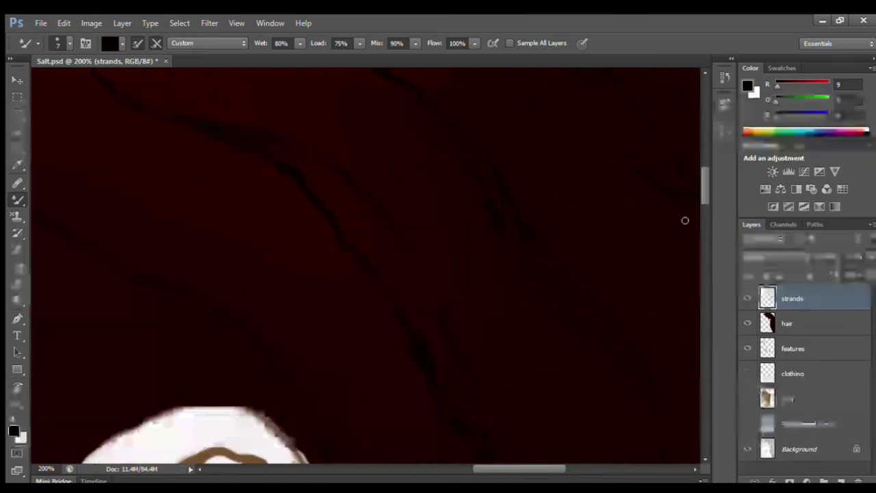
left_click_drag(538, 471, 564, 471)
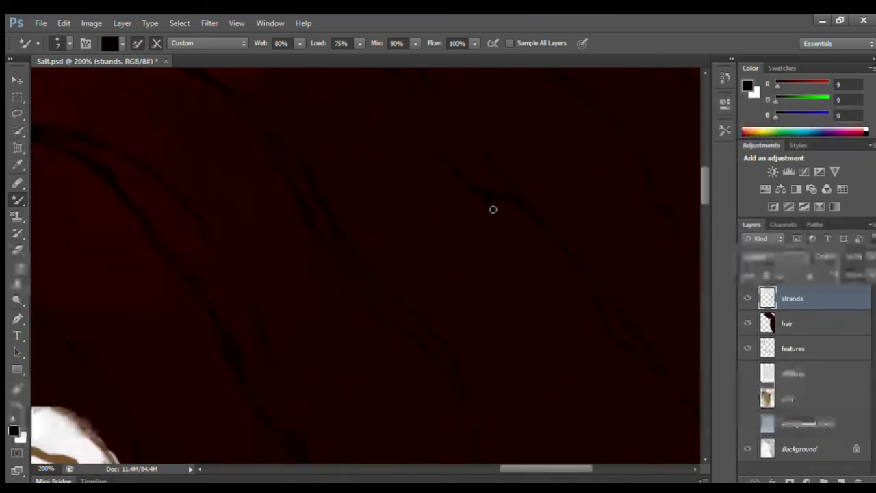
scroll(698, 196, "up", 3)
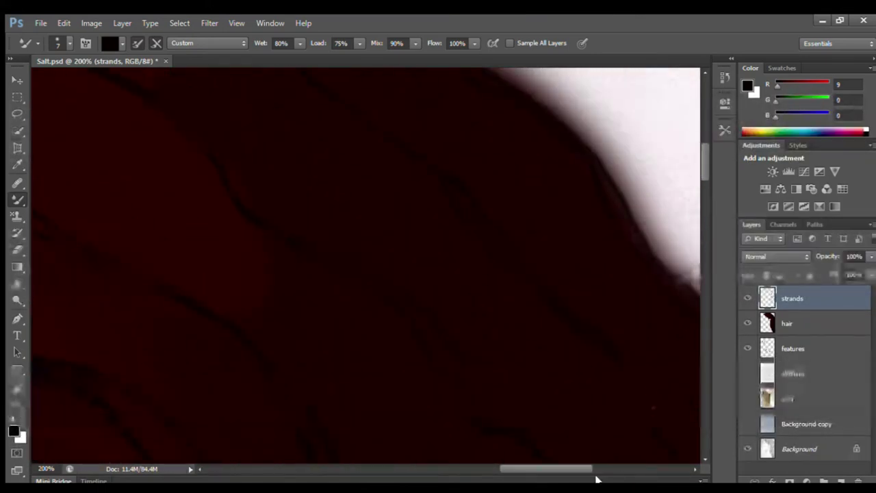
left_click_drag(572, 468, 472, 468)
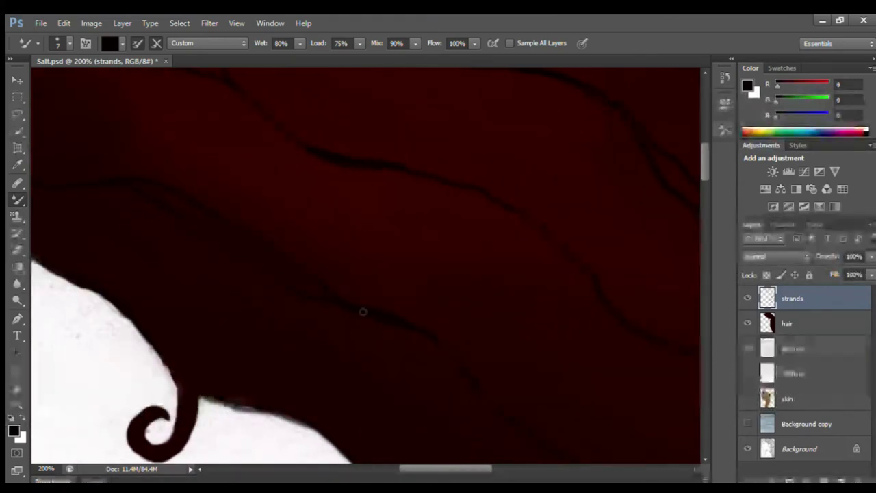
scroll(461, 408, "left", 5)
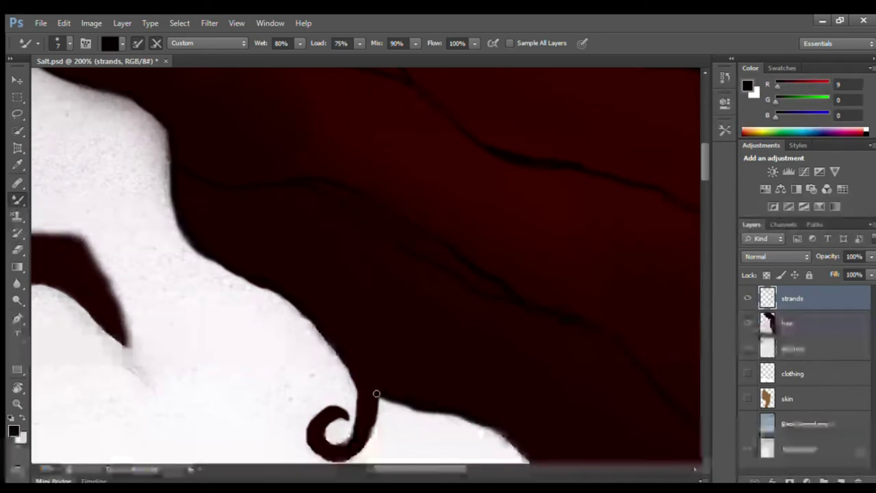
Outline the upper front edge of the hair in black from near the forehead point up to the canvas top
left_click_drag(455, 470, 429, 469)
left_click_drag(704, 165, 697, 152)
scroll(294, 117, "up", 3)
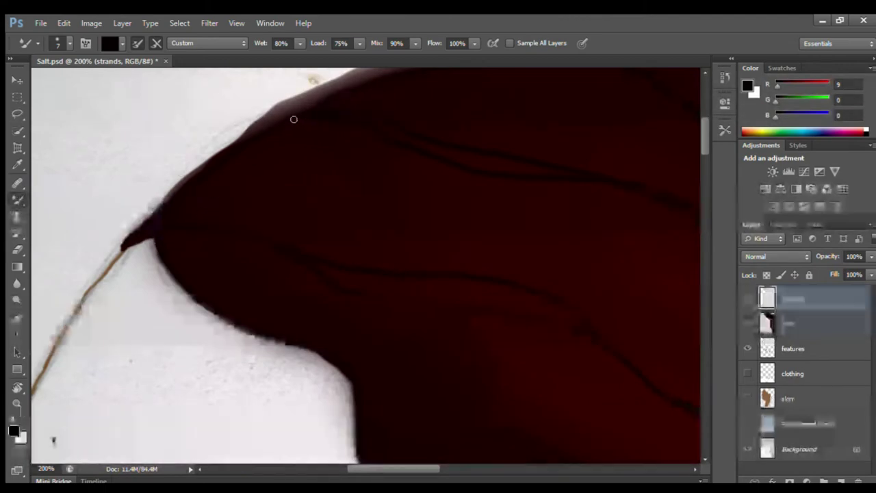
left_click_drag(703, 140, 703, 131)
left_click_drag(431, 469, 451, 468)
mouse_move(103, 207)
left_mouse_down()
mouse_move(141, 180)
mouse_move(112, 190)
mouse_move(29, 264)
mouse_move(141, 178)
mouse_move(161, 179)
mouse_move(169, 167)
mouse_move(148, 177)
mouse_move(227, 140)
mouse_move(209, 150)
mouse_move(218, 154)
mouse_move(255, 127)
mouse_move(363, 99)
left_mouse_up()
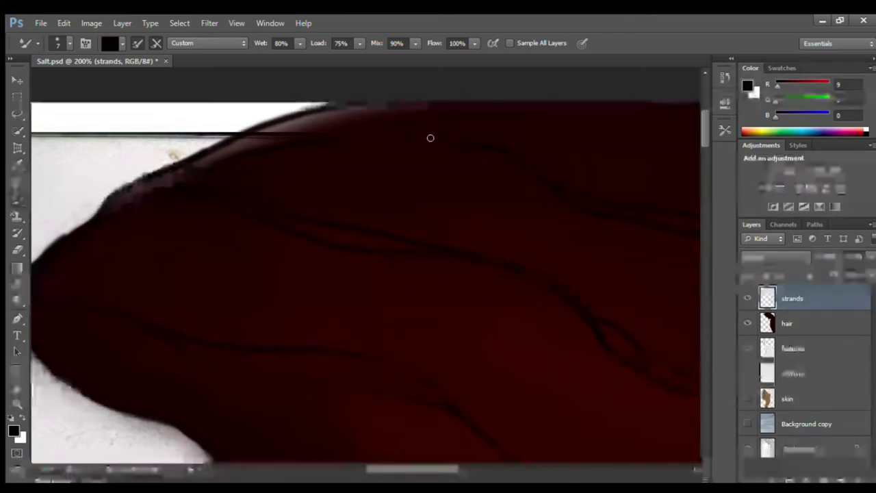
Extend the crown strands to the hair's outline, cleaning up and redrawing the join at the upper front edge
scroll(446, 382, "right", 5)
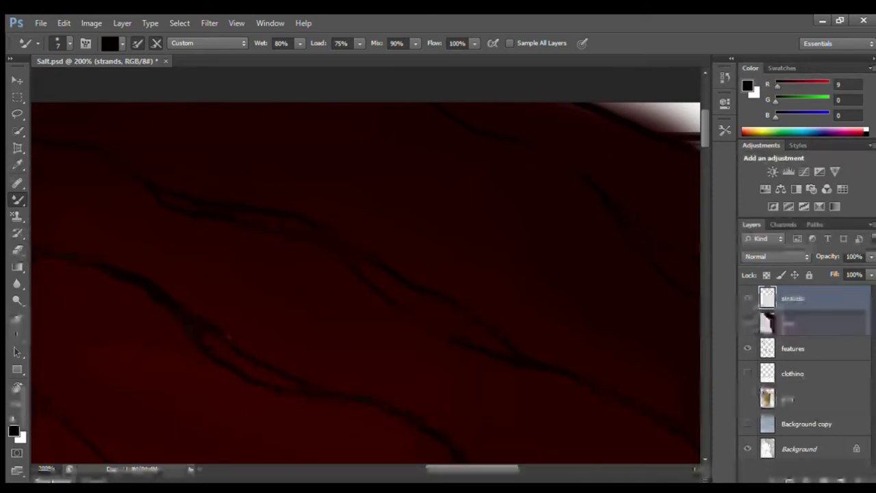
scroll(252, 314, "left", 10)
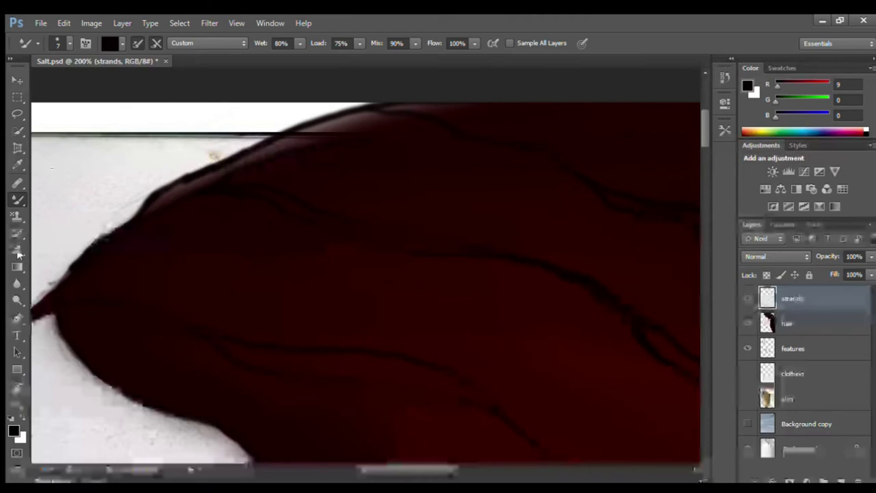
left_click(17, 251)
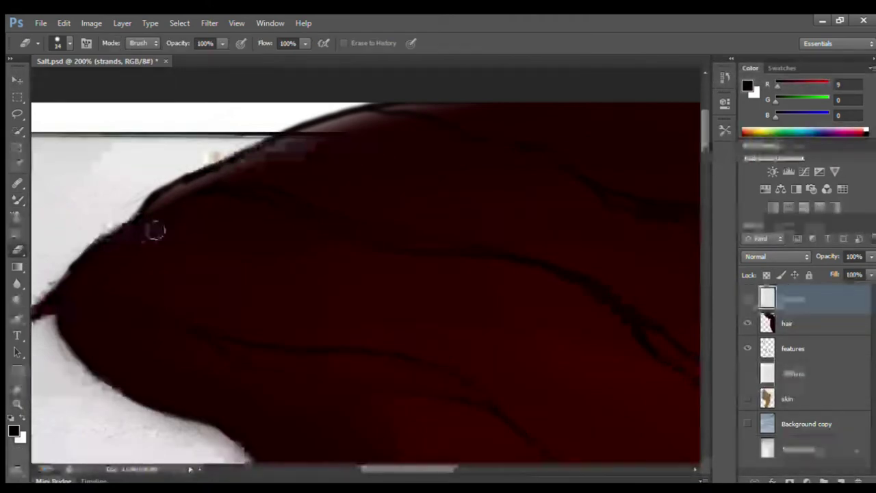
key("b")
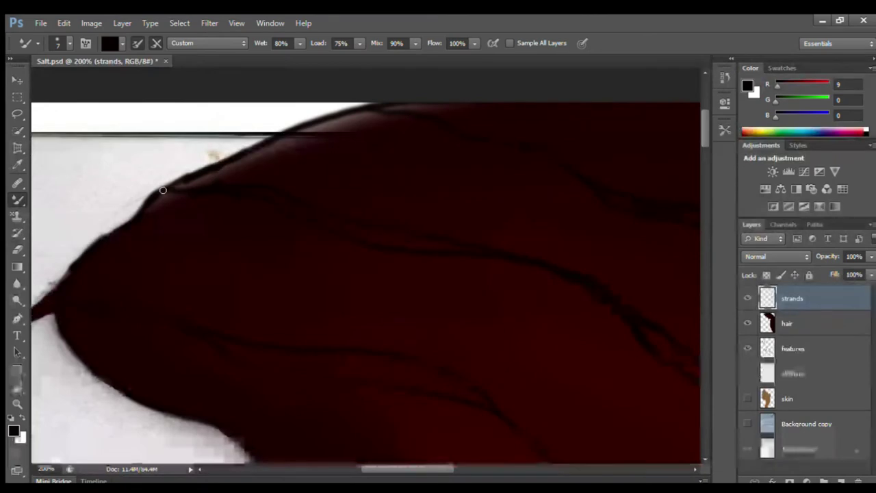
mouse_move(140, 215)
left_mouse_down()
mouse_move(93, 243)
mouse_move(56, 280)
left_mouse_up()
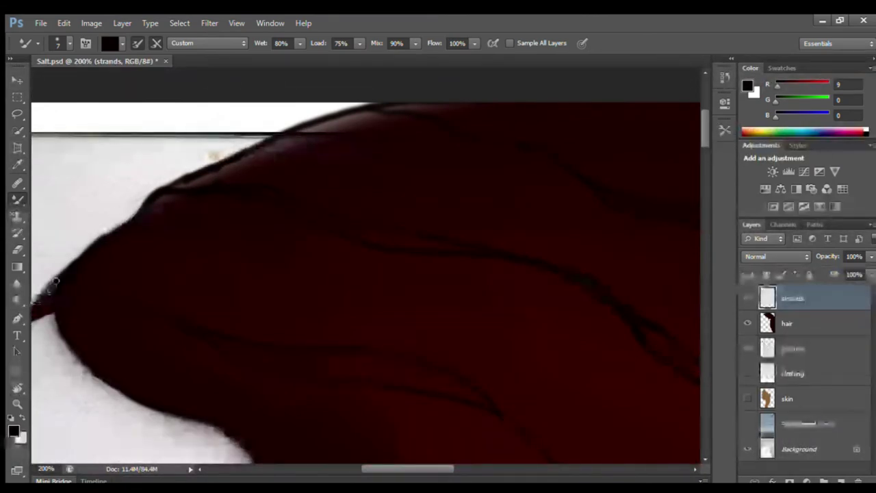
Finish the black outline at the forehead tip and darken the wavy strands running back from it
left_click_drag(381, 468, 366, 469)
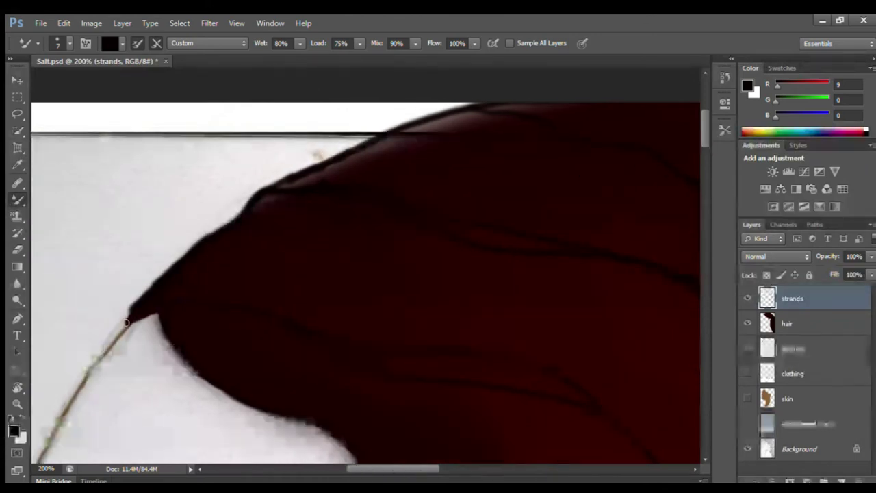
mouse_move(125, 323)
left_mouse_down()
mouse_move(158, 282)
mouse_move(152, 312)
mouse_move(161, 316)
mouse_move(200, 305)
mouse_move(256, 311)
mouse_move(317, 328)
mouse_move(326, 350)
mouse_move(353, 368)
left_mouse_up()
left_click_drag(327, 334, 495, 354)
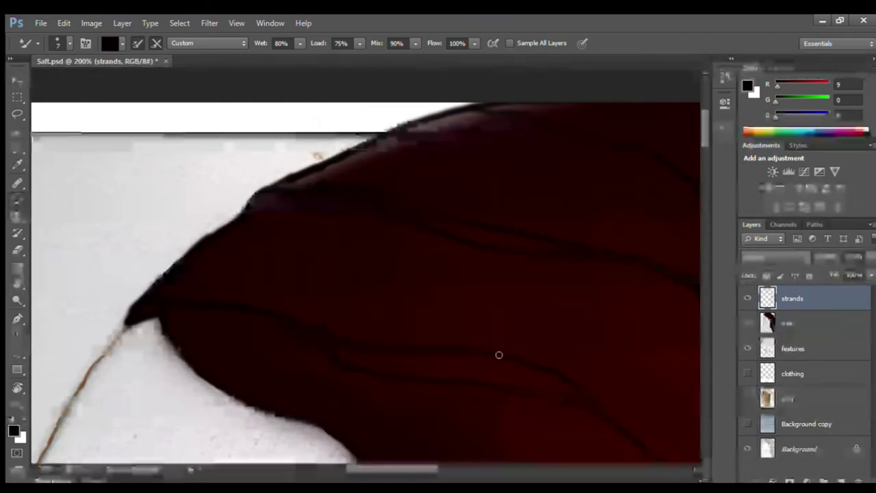
left_click_drag(544, 370, 621, 430)
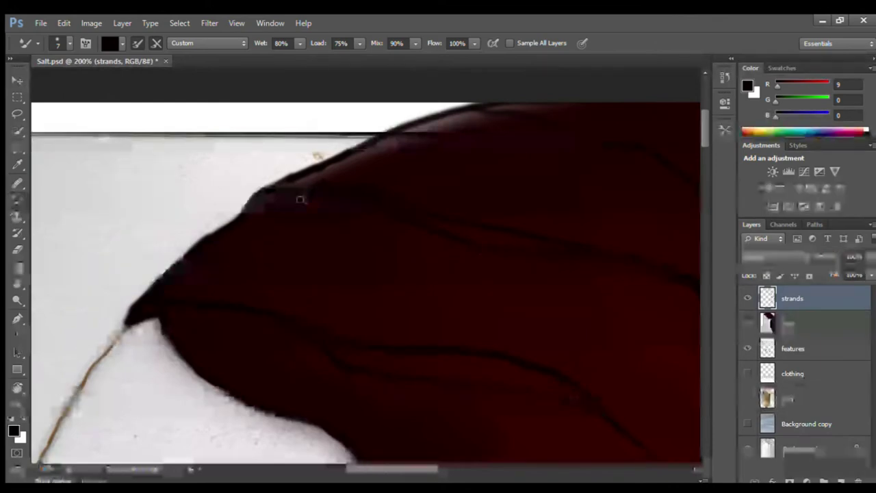
On the hair layer, sample the dark red hair colour and fill the pale gaps inside the top and back outlines
left_click(796, 326)
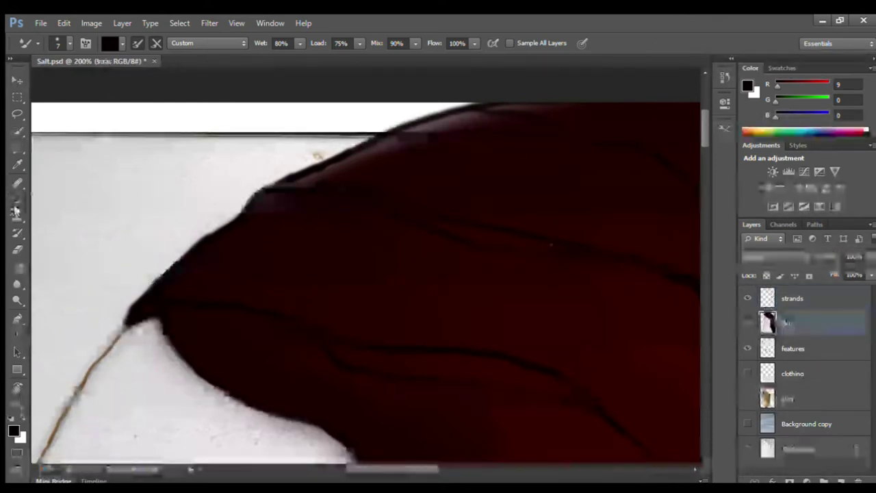
left_click(18, 165)
left_click(345, 236)
left_click(18, 201)
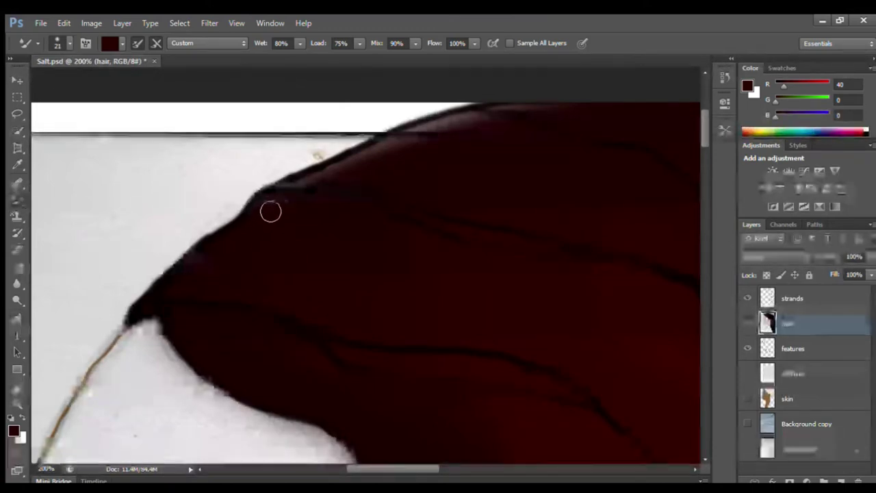
mouse_move(269, 223)
left_mouse_down()
mouse_move(297, 196)
mouse_move(376, 160)
mouse_move(444, 155)
mouse_move(424, 135)
mouse_move(545, 117)
left_mouse_up()
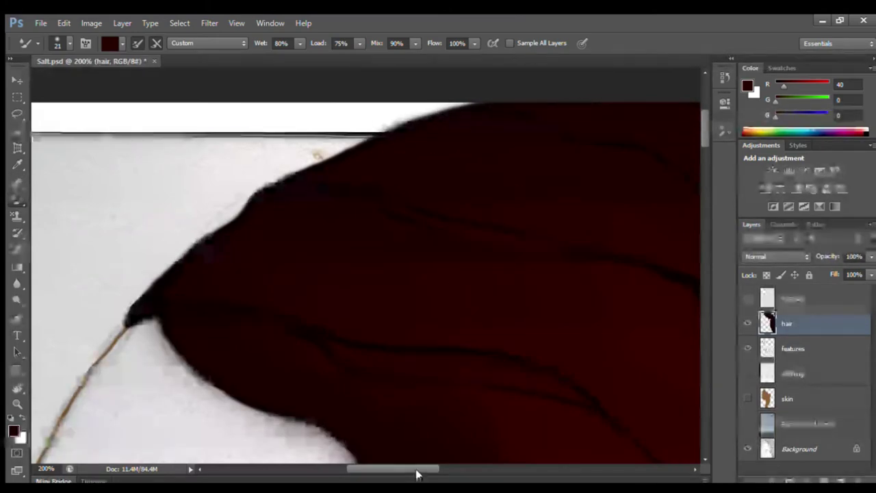
left_click_drag(420, 470, 513, 444)
mouse_move(698, 267)
left_mouse_down()
mouse_move(602, 198)
mouse_move(447, 128)
left_mouse_up()
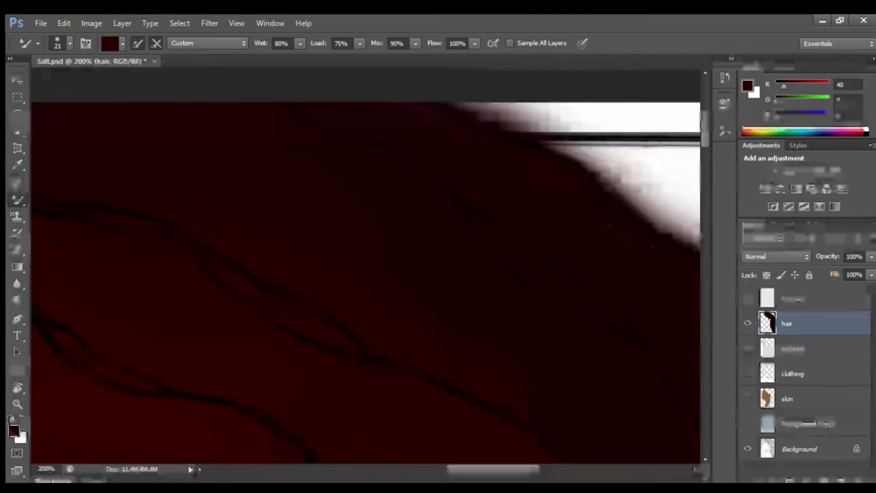
Fill the soft pale edge of the hair's upper back with dark red, following it down to the canvas edge
left_click_drag(504, 470, 544, 470)
left_click_drag(704, 133, 704, 166)
mouse_move(641, 355)
left_mouse_down()
mouse_move(569, 244)
mouse_move(479, 147)
left_mouse_up()
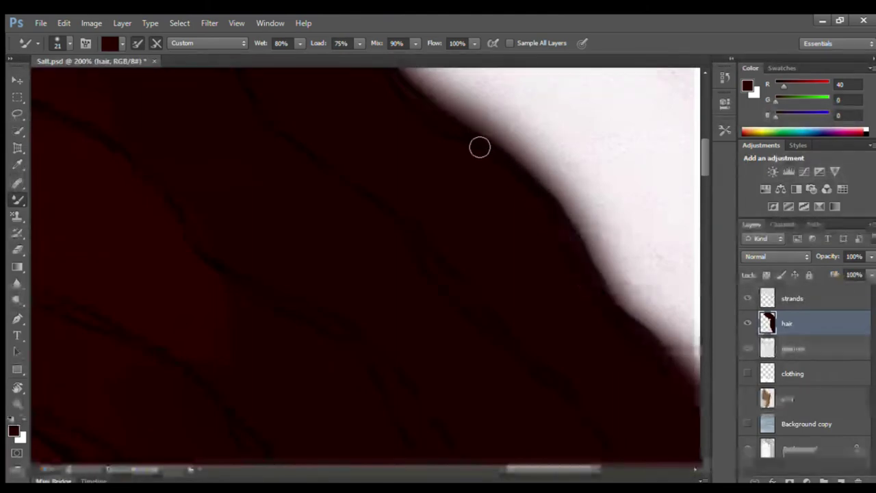
left_click_drag(703, 164, 704, 182)
left_click_drag(550, 468, 581, 468)
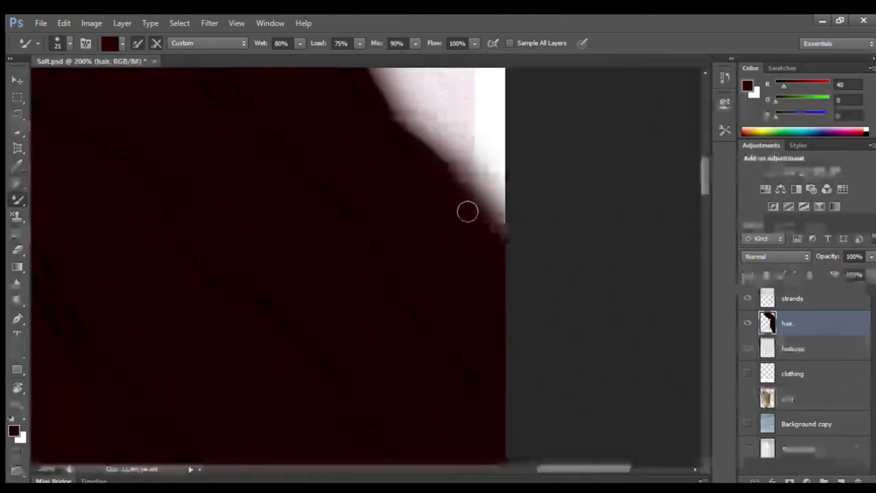
left_click_drag(446, 185, 490, 226)
On the strands layer, sample the near-black strand colour, outline the upper back edge of the hair and darken the strands beside it
key("alt+bracketright")
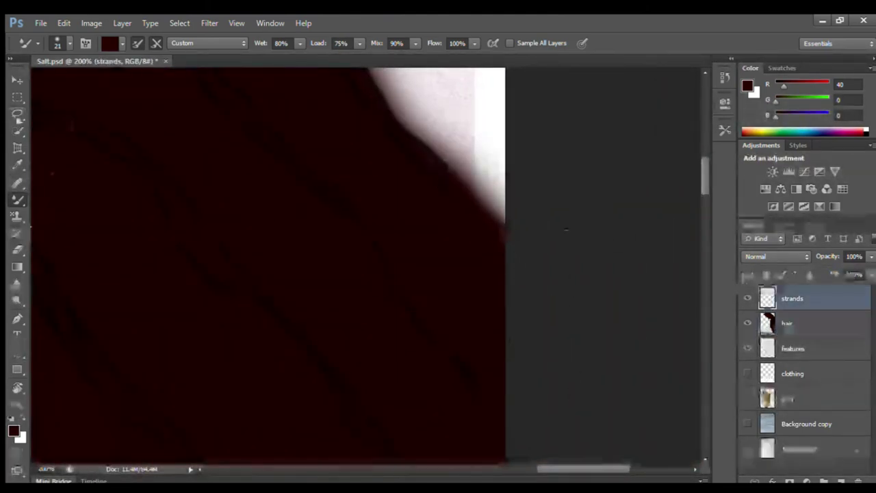
left_click(18, 165)
left_click(225, 295)
left_click(19, 200)
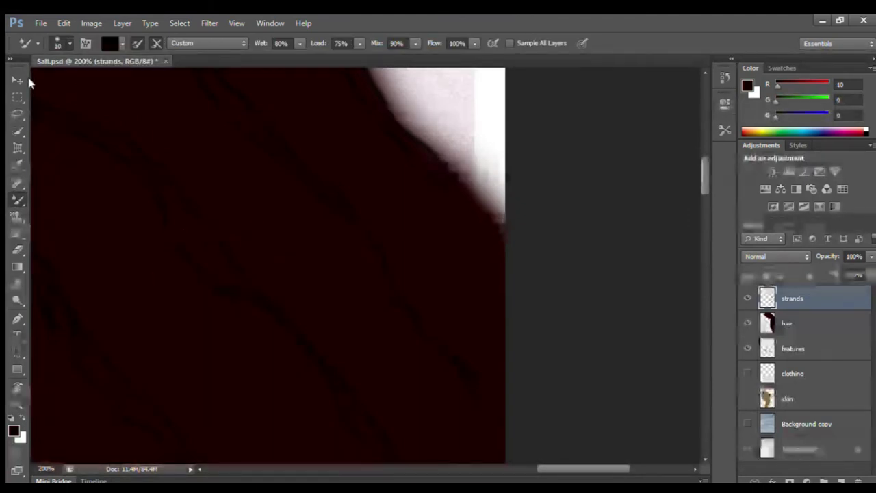
left_click_drag(502, 228, 438, 164)
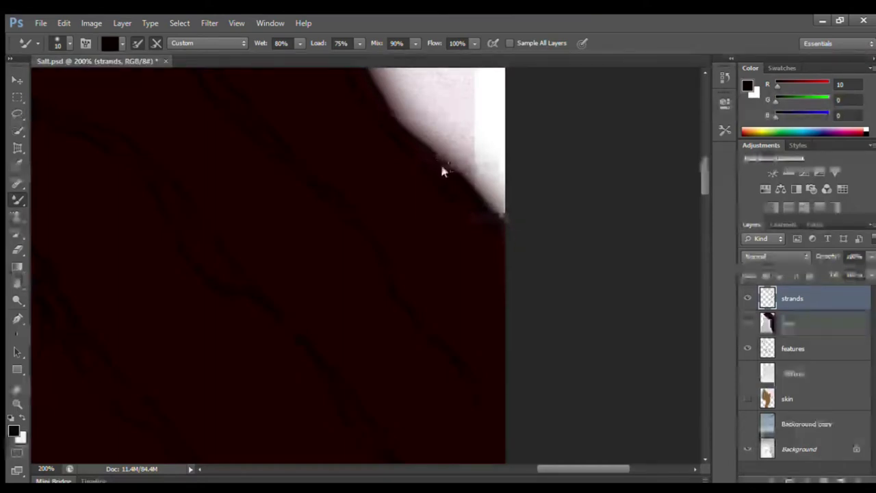
mouse_move(423, 140)
left_mouse_down()
mouse_move(449, 169)
mouse_move(377, 85)
left_mouse_up()
left_click_drag(703, 186, 702, 166)
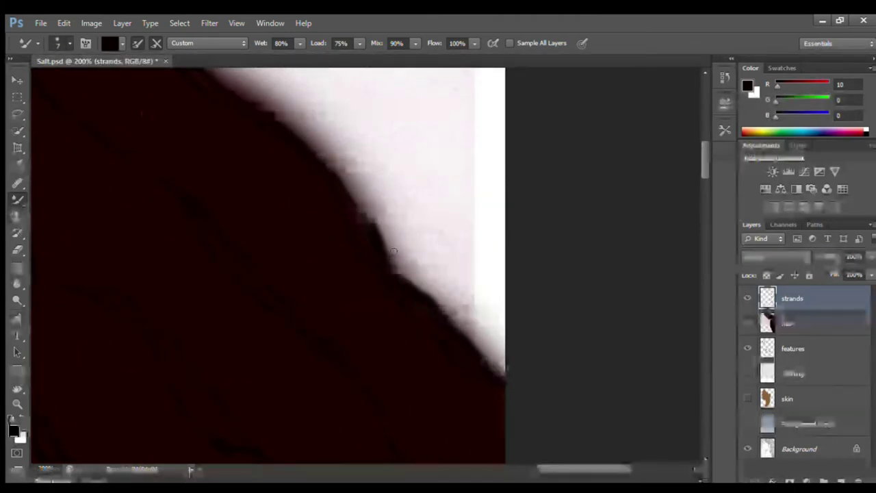
left_click_drag(414, 284, 396, 269)
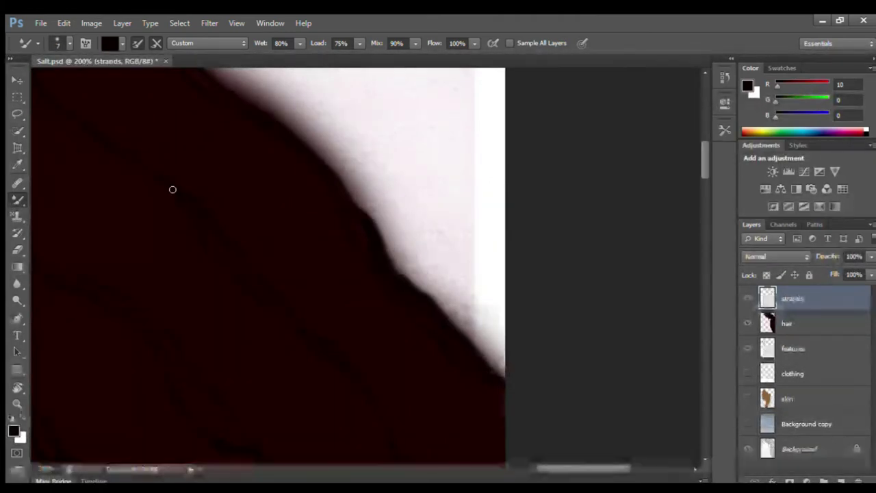
left_click_drag(705, 164, 705, 191)
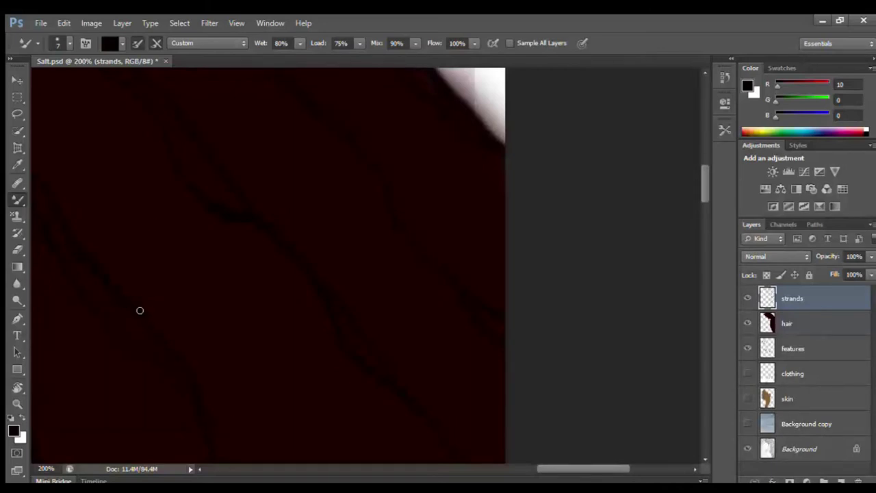
Show the skin and clothing layers with the whole portrait in view, and briefly preview the Background copy layer
scroll(298, 267, "down", 5)
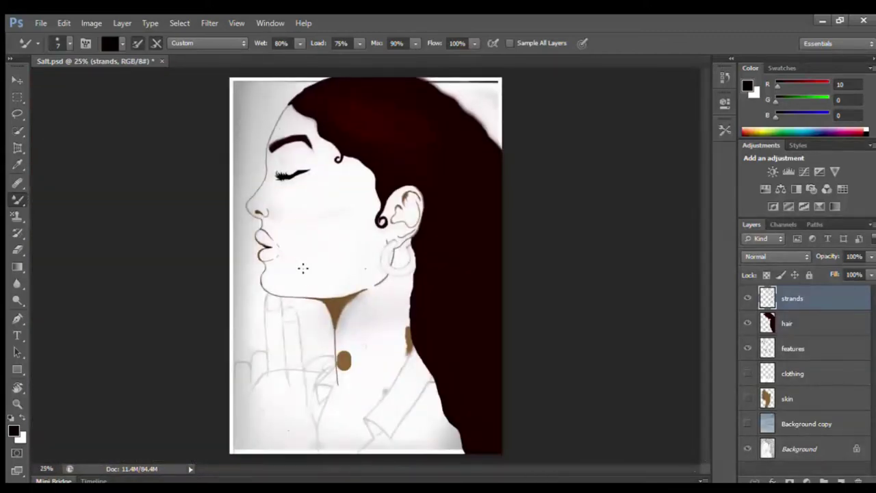
left_click(747, 398)
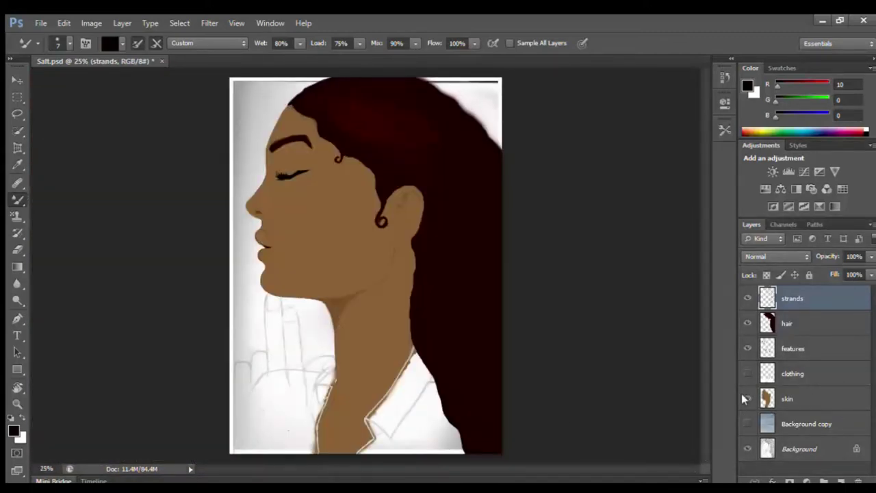
left_click(748, 373)
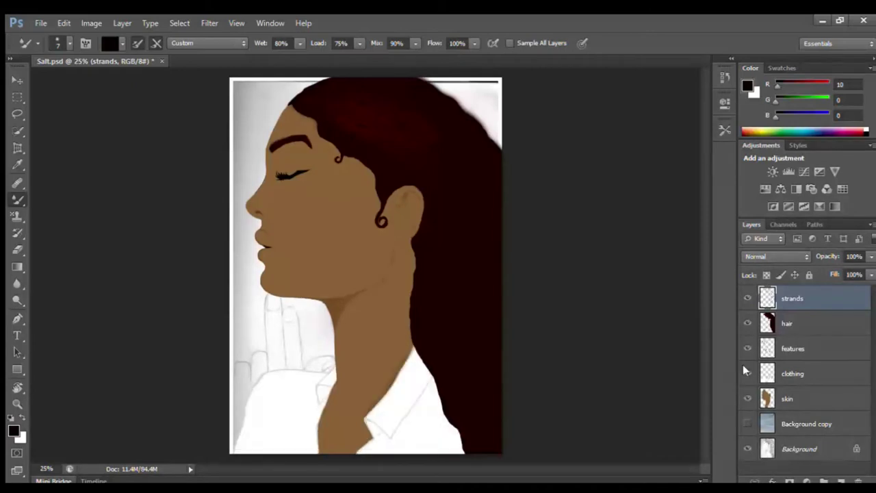
left_click(746, 423)
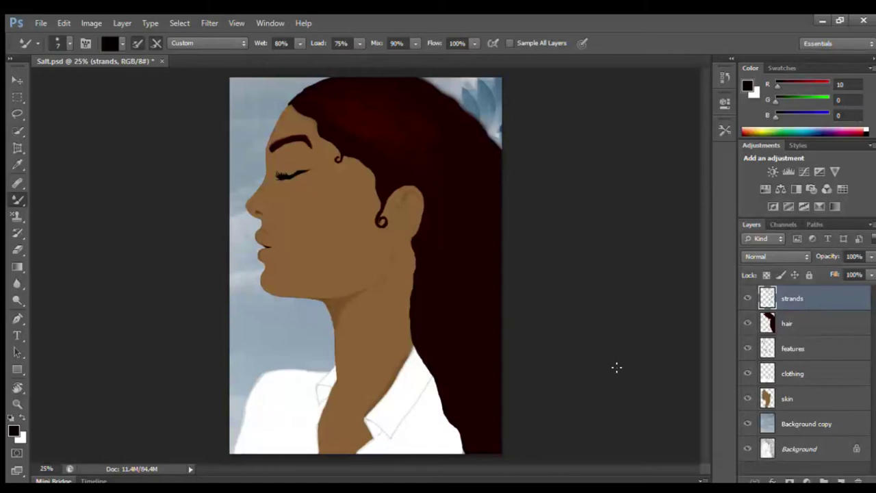
left_click(747, 423)
Compare the portrait with the skin layer off and on, and rename the strands layer "strands and earring"
left_click(748, 398)
left_click(747, 398)
left_click(747, 398)
left_click(748, 398)
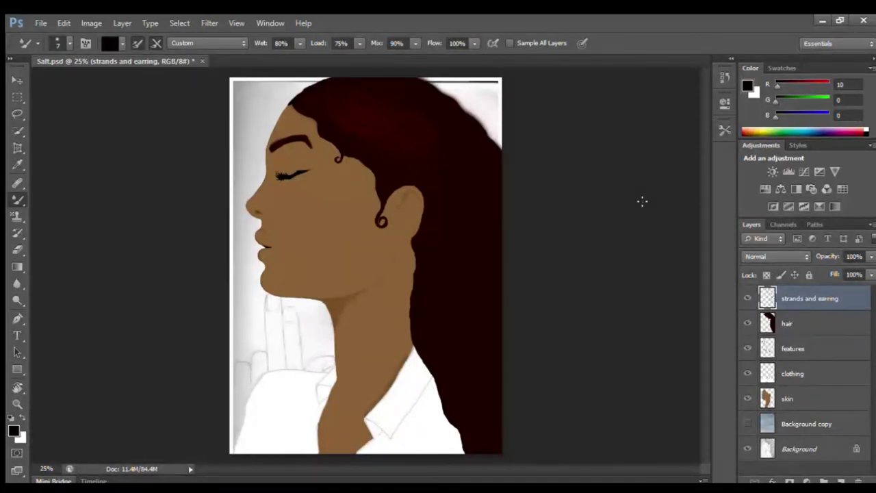
Thicken the crown strands by filling between their paired lines in near-black with a size 10 brush
key("ctrl+plus")
key("ctrl+plus")
key("ctrl+plus")
key("ctrl+plus")
left_click_drag(704, 265, 698, 172)
key("ctrl+plus")
left_click_drag(395, 467, 363, 463)
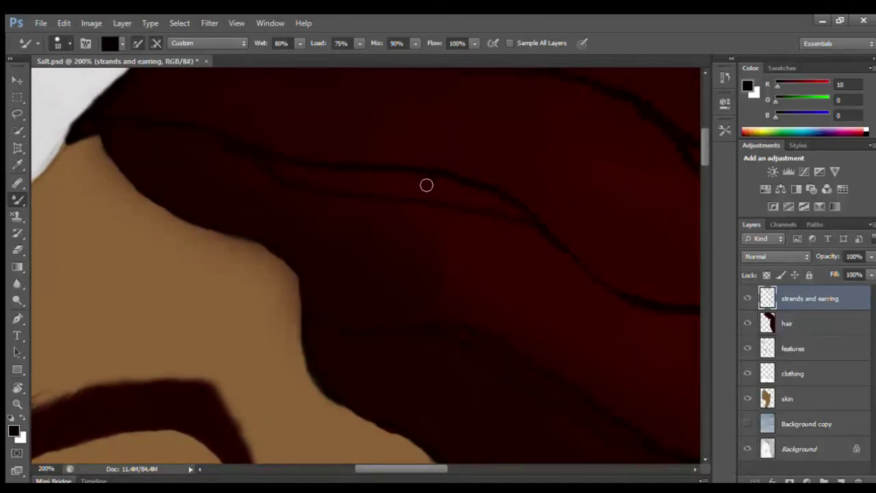
scroll(438, 415, "right", 10)
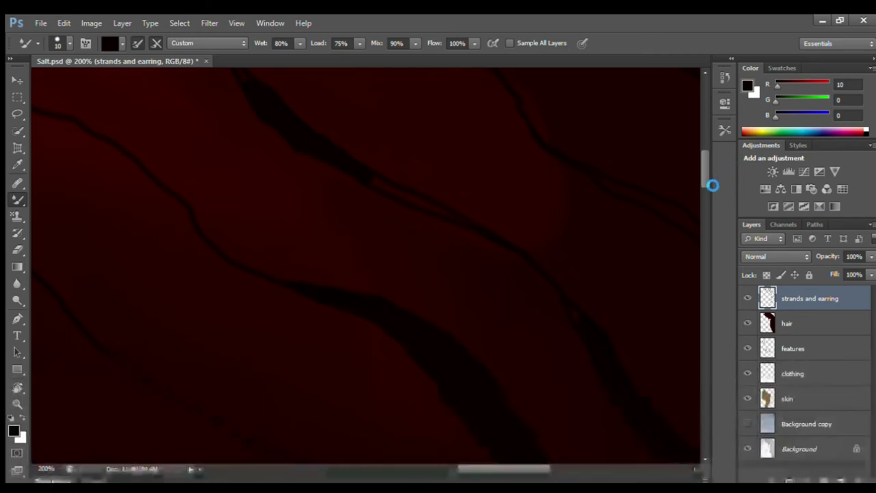
Continue the thick near-black fill along the two strands sweeping down above and behind the ear
left_click_drag(705, 173, 705, 195)
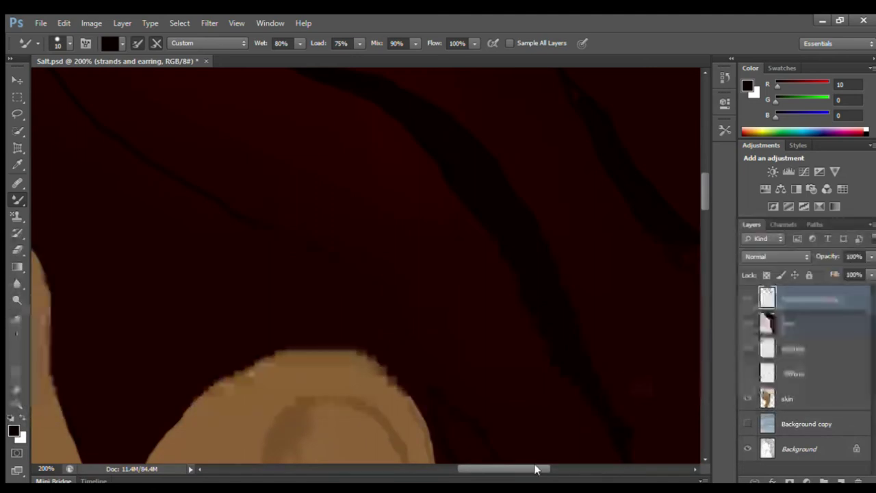
left_click_drag(539, 468, 561, 468)
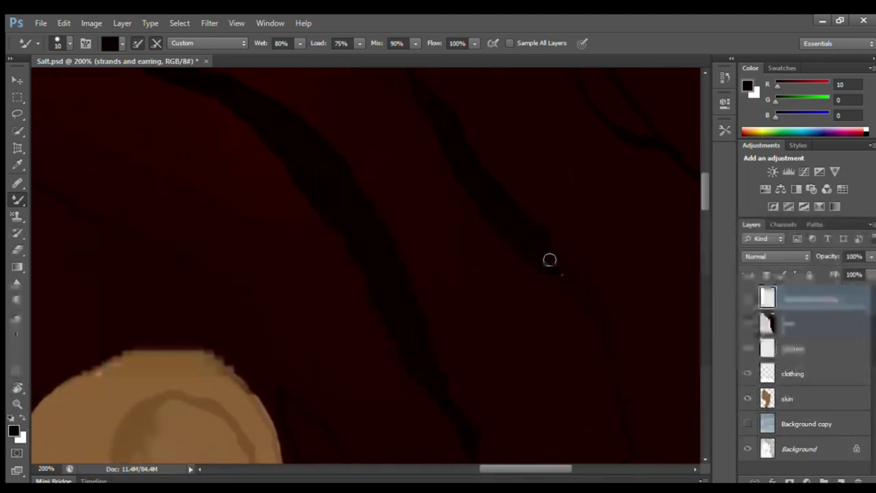
left_click_drag(567, 278, 602, 318)
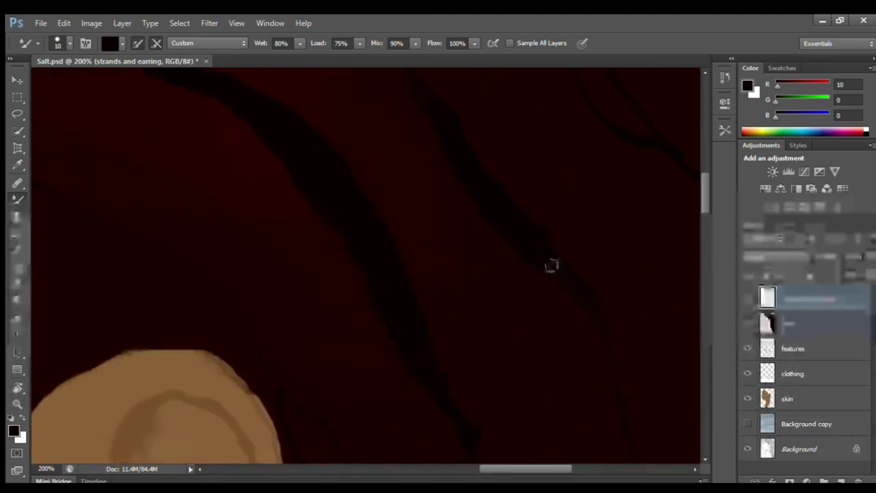
Fill between the paired strand lines at the upper back of the head in near-black
left_click_drag(704, 192, 701, 177)
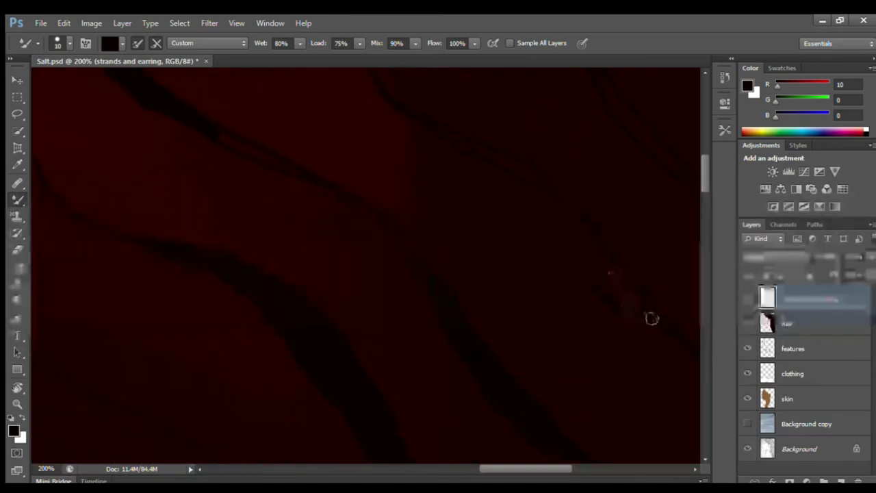
mouse_move(606, 259)
left_mouse_down()
mouse_move(598, 286)
mouse_move(589, 238)
mouse_move(570, 208)
mouse_move(582, 244)
mouse_move(559, 198)
mouse_move(565, 214)
mouse_move(508, 152)
mouse_move(541, 182)
mouse_move(502, 158)
mouse_move(544, 189)
mouse_move(506, 160)
left_mouse_up()
left_click_drag(705, 181, 704, 170)
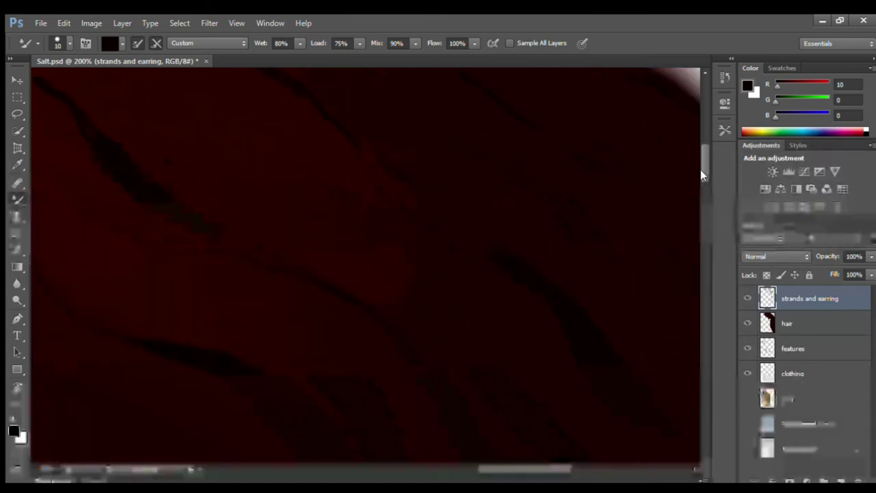
left_click_drag(644, 242, 623, 221)
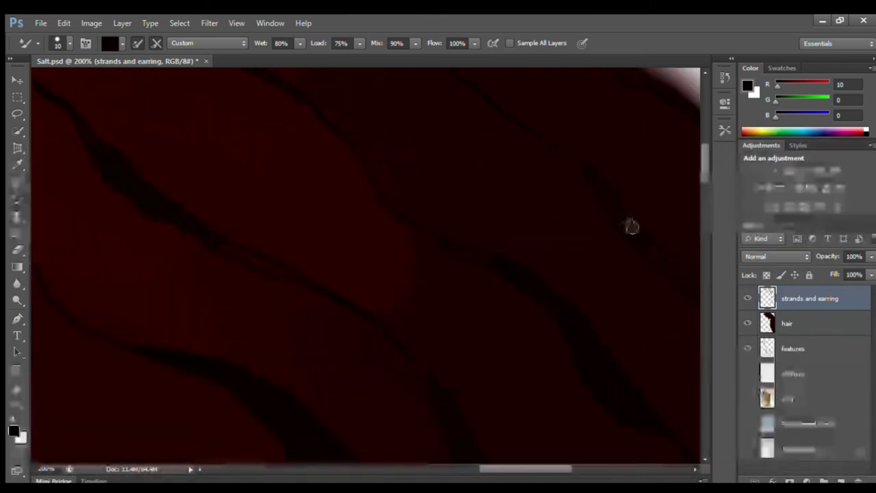
Thicken the strands running down behind the ear and beside the upper neck in near-black
mouse_move(703, 160)
left_mouse_down()
mouse_move(704, 231)
mouse_move(702, 218)
left_mouse_up()
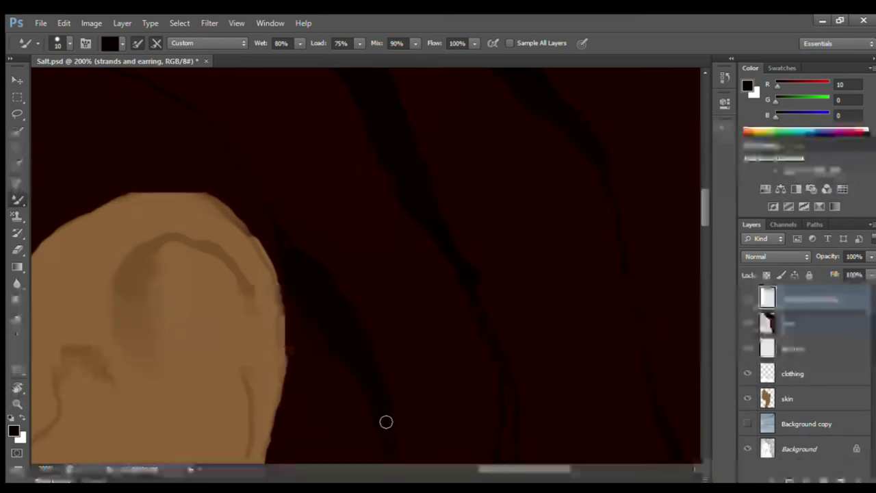
left_click_drag(703, 206, 702, 227)
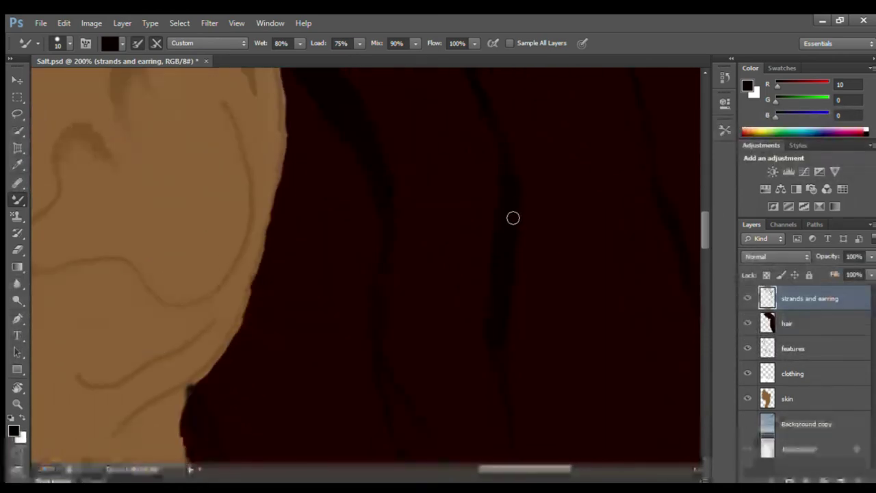
left_click_drag(702, 238, 702, 255)
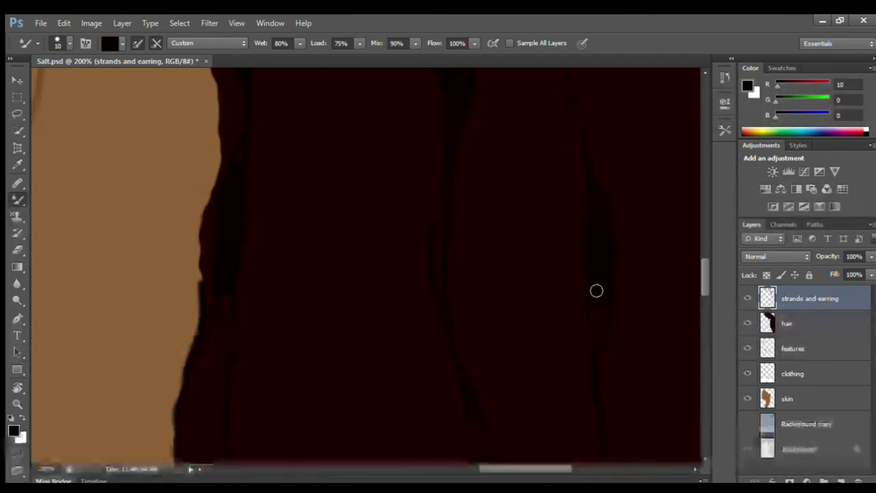
Fill the strands beside the lower neck and the tip of the shirt collar in near-black
left_click_drag(705, 280, 707, 316)
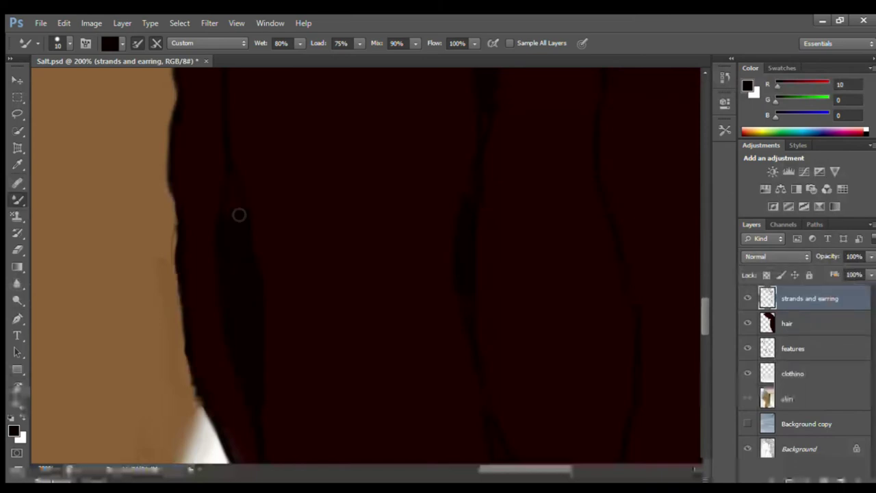
scroll(694, 336, "down", 10)
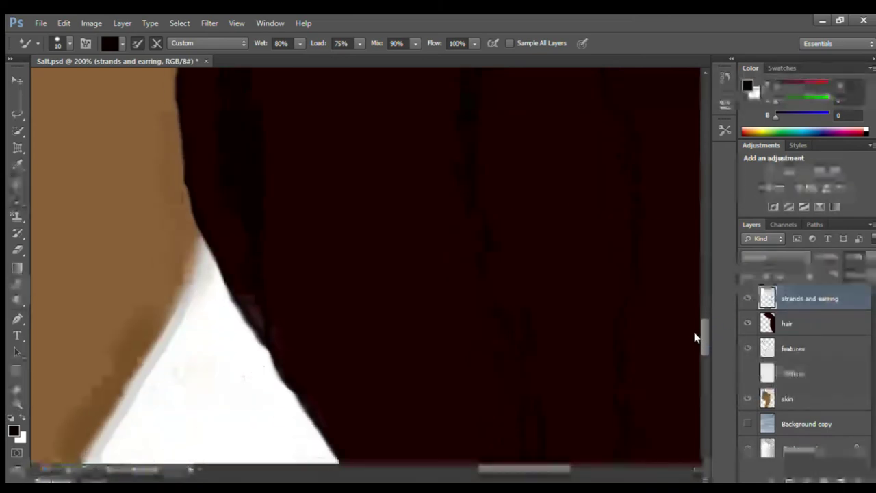
mouse_move(538, 354)
left_mouse_down()
mouse_move(539, 383)
mouse_move(534, 314)
mouse_move(542, 345)
mouse_move(535, 323)
left_mouse_up()
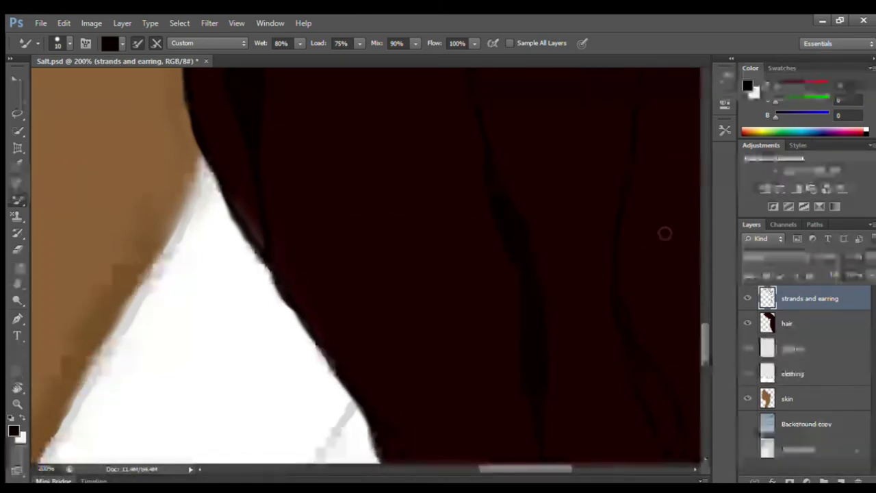
Thicken the strands beside the collar and fill between the hair's inner outline and its nearest strand
scroll(698, 352, "down", 6)
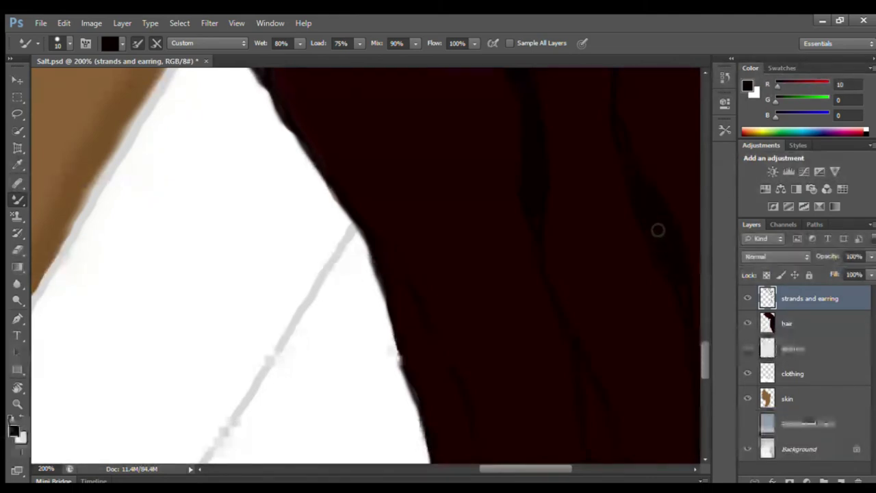
scroll(701, 351, "down", 5)
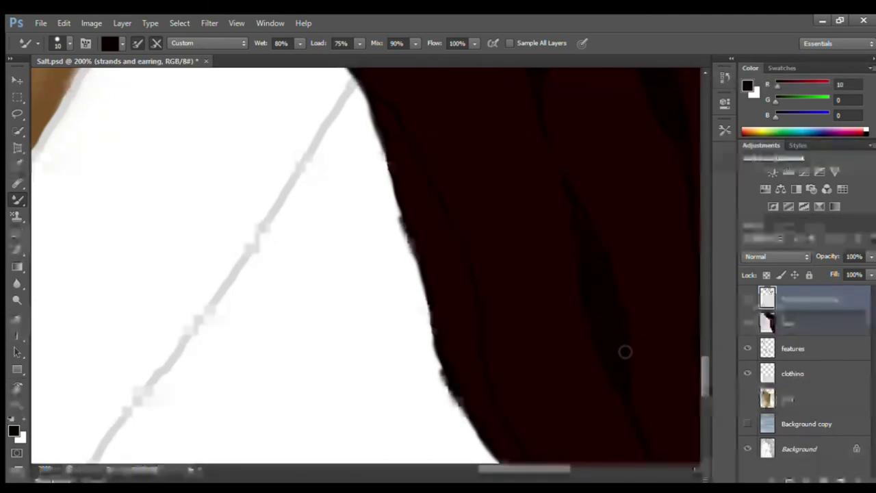
mouse_move(416, 240)
left_mouse_down()
mouse_move(433, 214)
mouse_move(445, 217)
mouse_move(444, 249)
mouse_move(457, 246)
mouse_move(467, 292)
mouse_move(461, 259)
mouse_move(432, 263)
mouse_move(444, 332)
mouse_move(448, 266)
left_mouse_up()
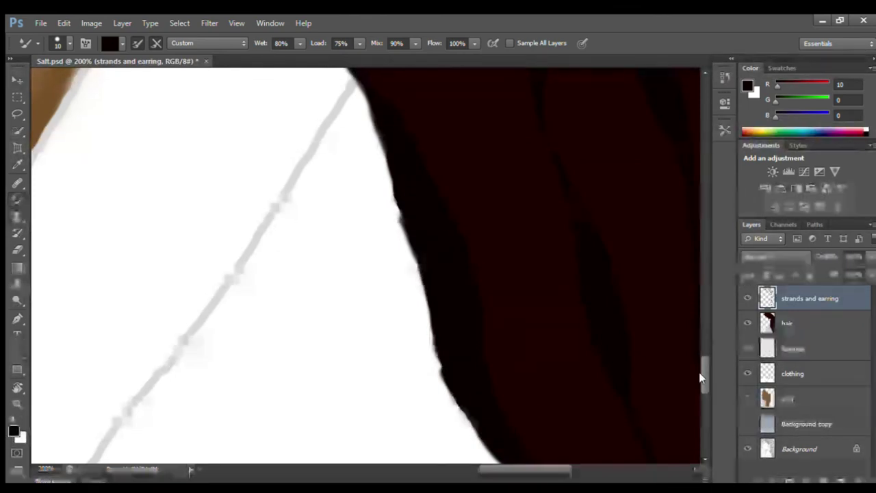
scroll(479, 411, "down", 5)
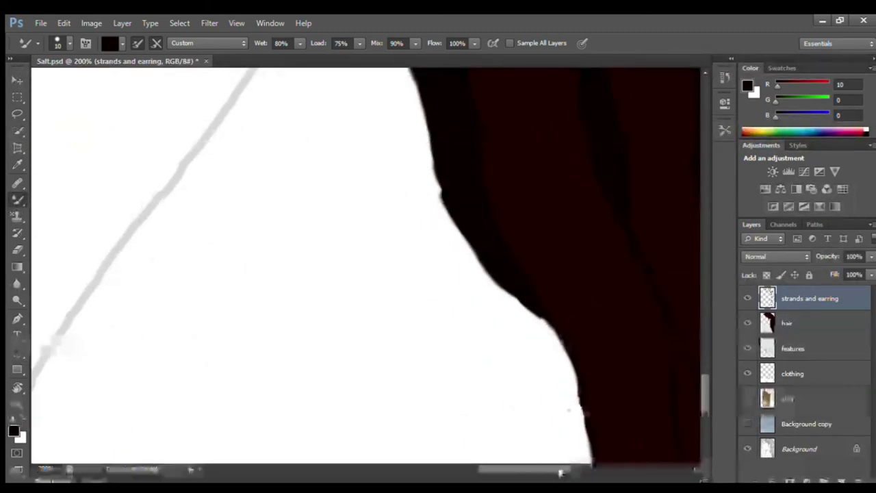
Fill between the paired strand lines at the lower end of the hair in near-black, down to the canvas bottom
scroll(701, 380, "right", 5)
mouse_move(702, 377)
left_mouse_down()
mouse_move(702, 365)
mouse_move(703, 383)
left_mouse_up()
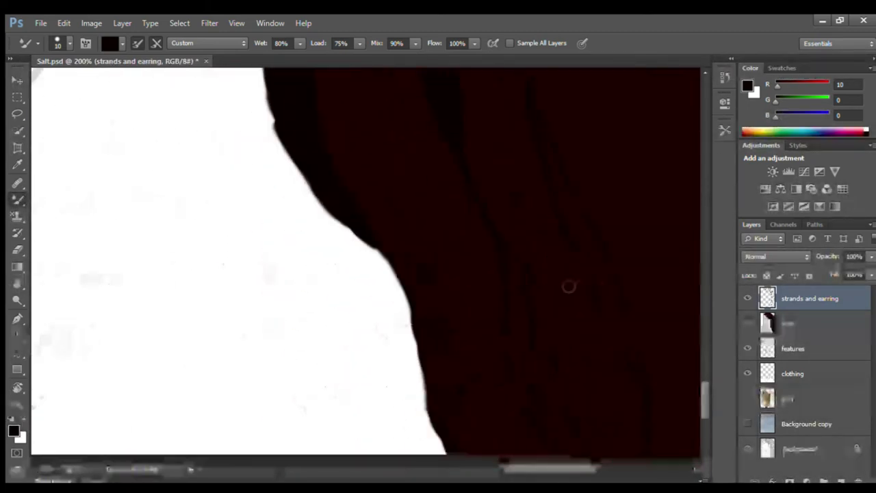
left_click_drag(593, 247, 581, 217)
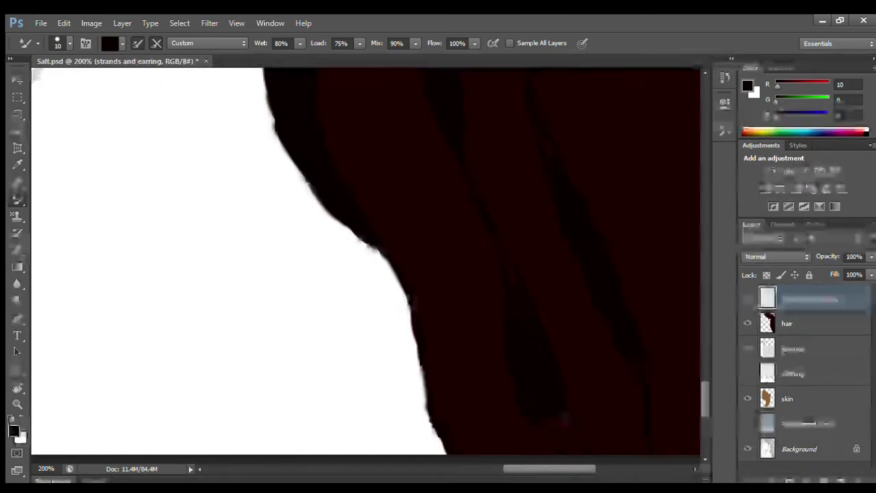
mouse_move(703, 389)
left_mouse_down()
mouse_move(700, 403)
mouse_move(702, 388)
left_mouse_up()
left_click_drag(590, 467, 606, 467)
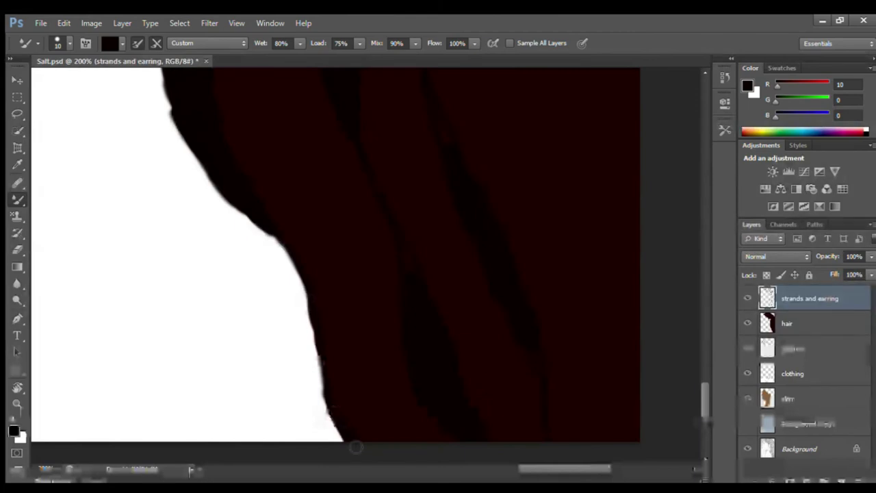
left_click_drag(702, 400, 761, 279)
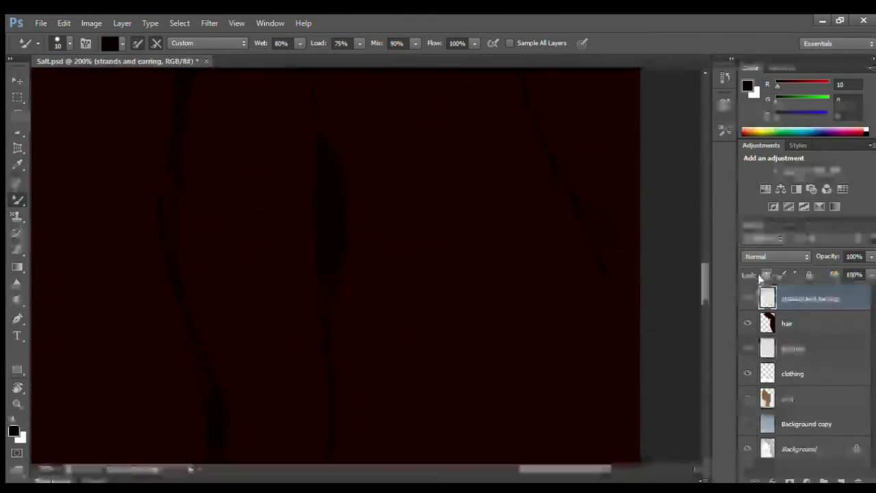
Fill the strands that run into the canvas's right edge in near-black, working up the back of the hair
left_click_drag(608, 273, 639, 347)
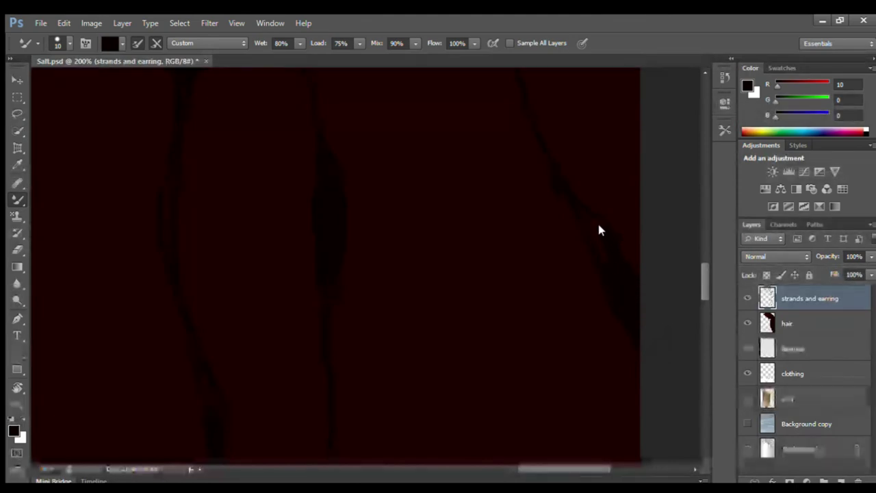
scroll(691, 312, "up", 5)
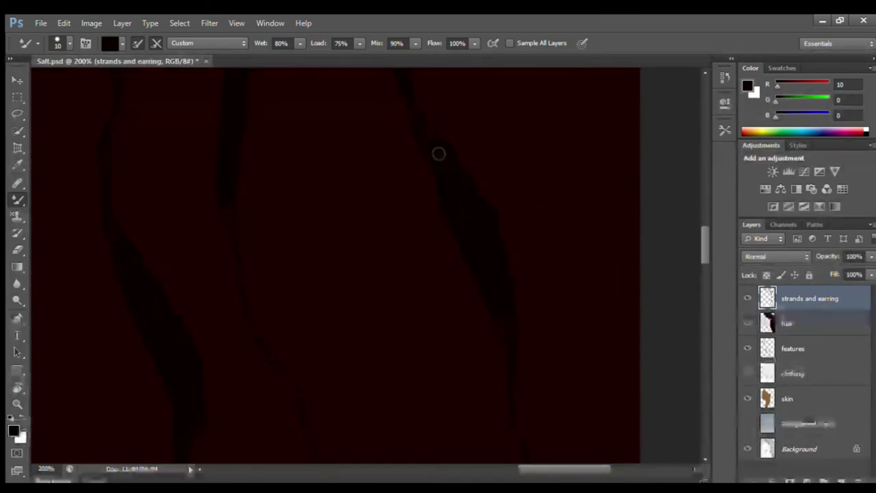
scroll(558, 267, "up", 5)
left_click_drag(611, 203, 653, 296)
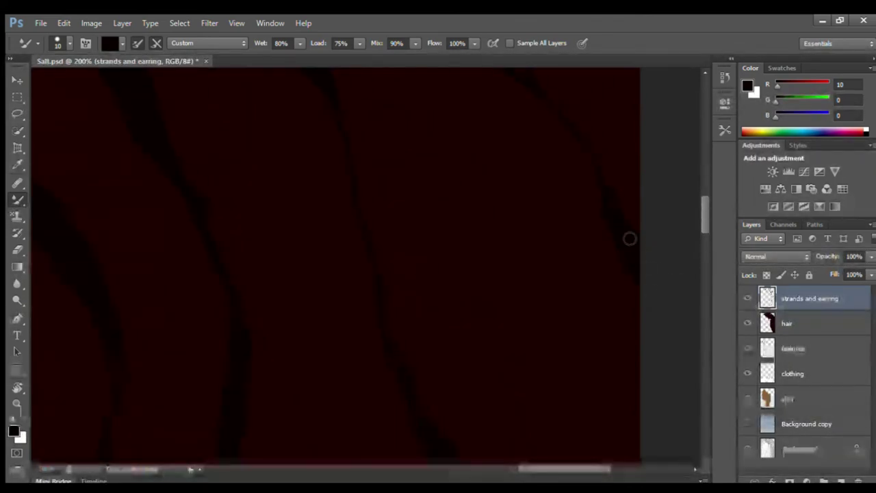
scroll(613, 195, "up", 3)
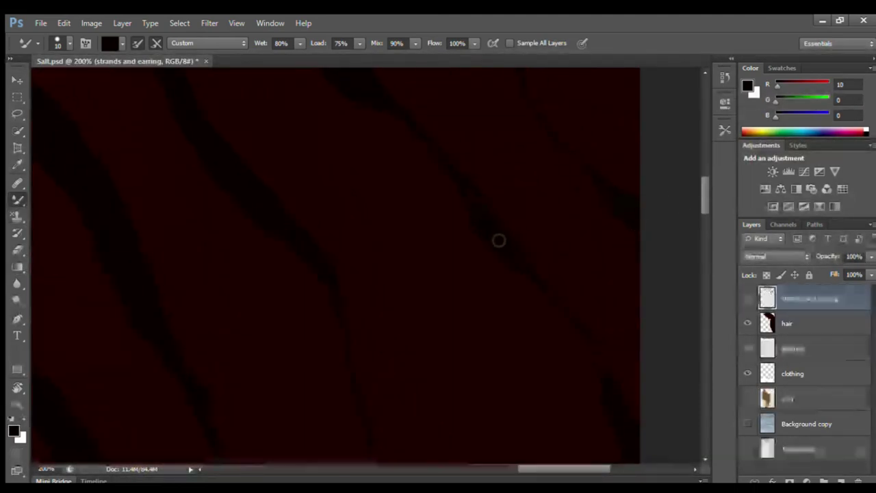
scroll(619, 226, "up", 5)
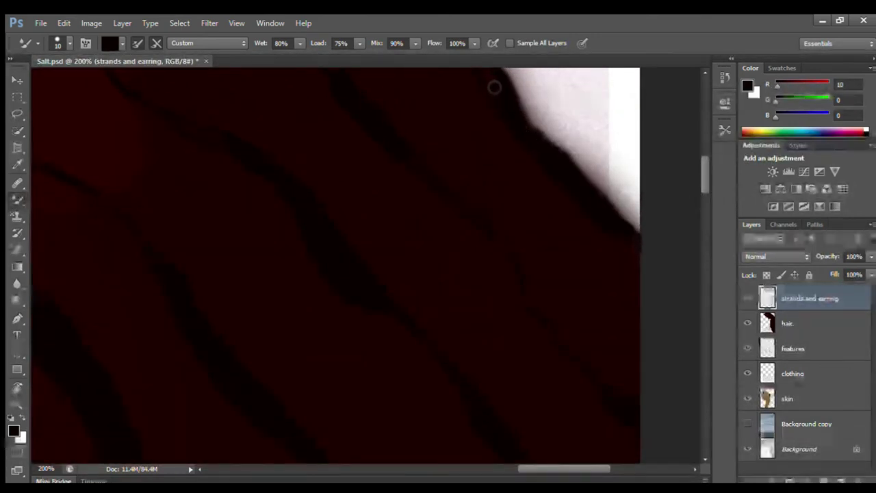
Darken the hair's outer outline at the back of the head and refine the neighbouring strand with a size 5 brush
mouse_move(538, 135)
left_mouse_down()
mouse_move(649, 240)
mouse_move(617, 231)
mouse_move(649, 253)
left_mouse_up()
scroll(495, 269, "up", 5)
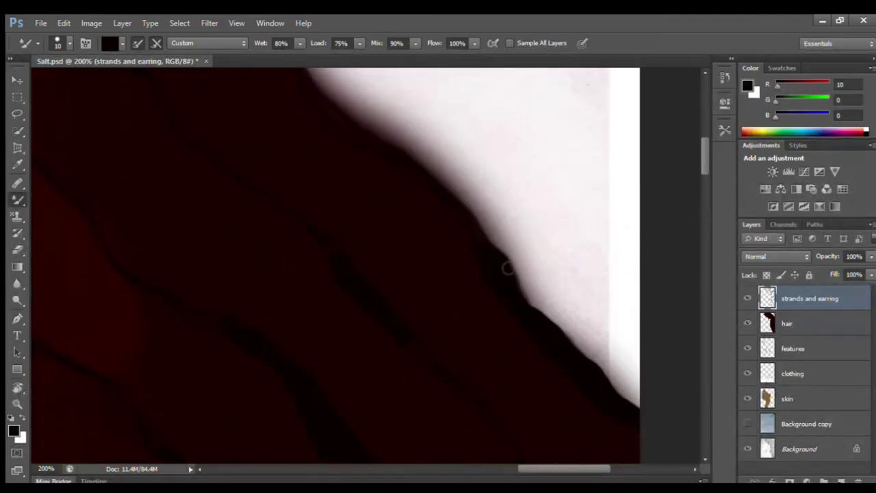
mouse_move(705, 165)
left_mouse_down()
mouse_move(706, 143)
mouse_move(709, 161)
left_mouse_up()
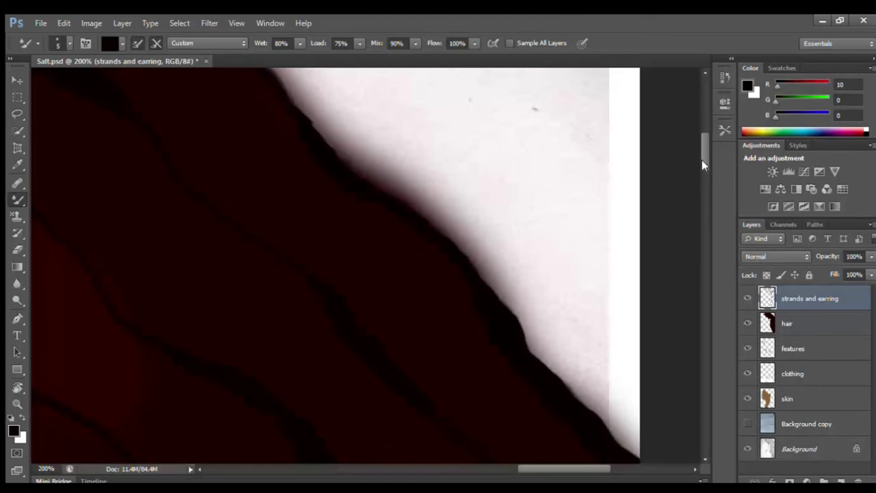
left_click_drag(702, 160, 701, 180)
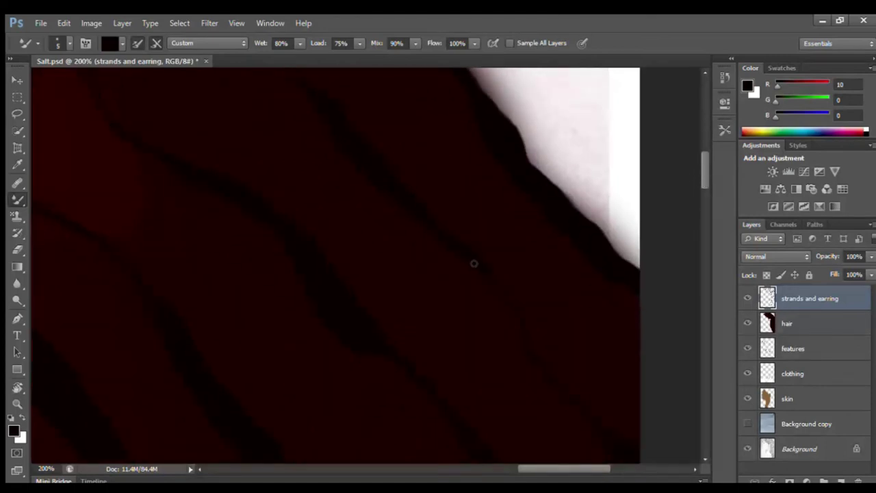
left_click_drag(700, 192, 698, 204)
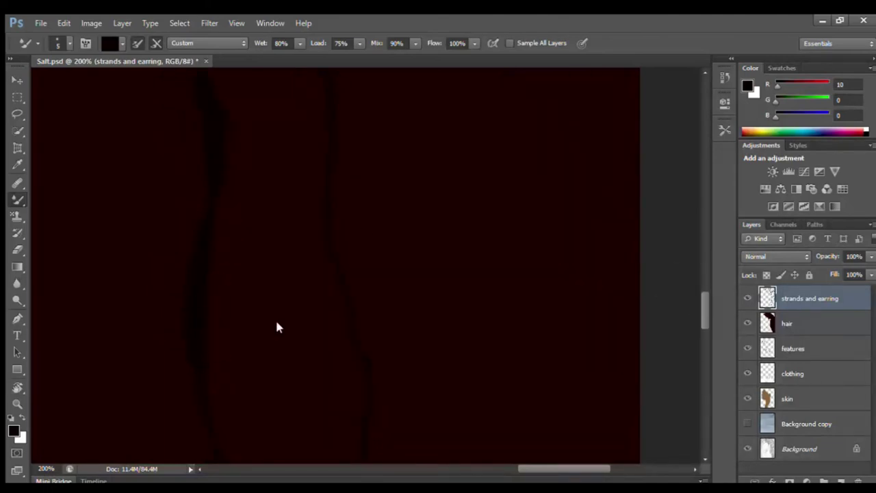
Refine the edges of the strands in the lower hair in near-black, down to the canvas bottom
mouse_move(703, 320)
left_mouse_down()
mouse_move(702, 350)
mouse_move(704, 321)
left_mouse_up()
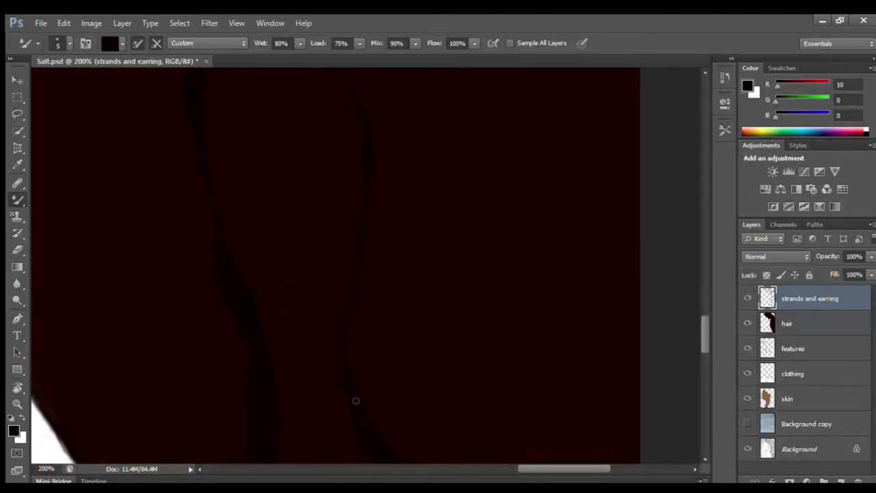
scroll(701, 349, "down", 5)
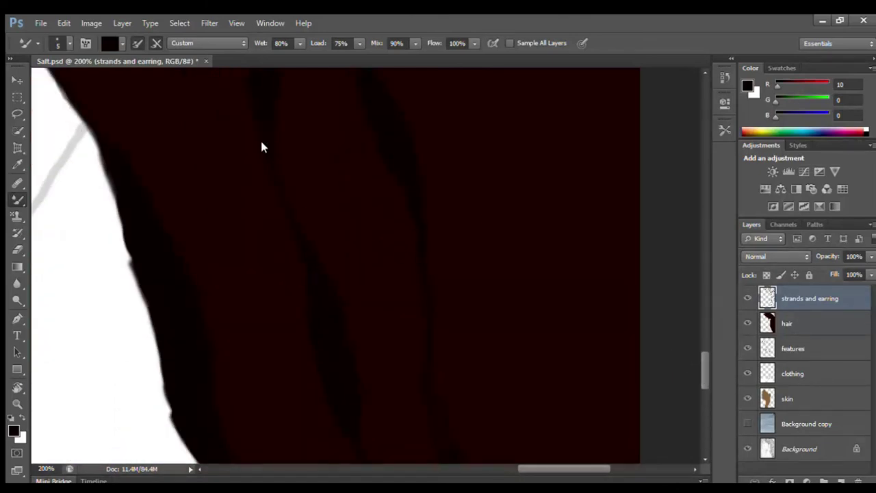
scroll(457, 255, "down", 3)
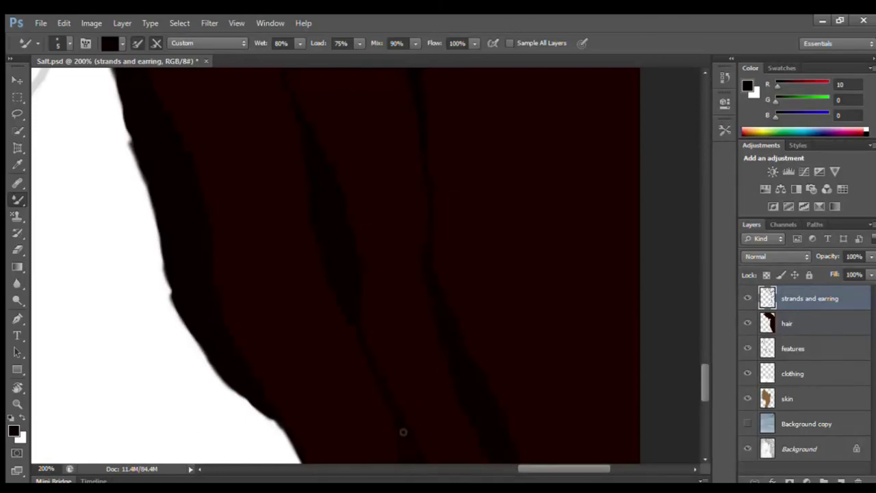
scroll(698, 366, "down", 5)
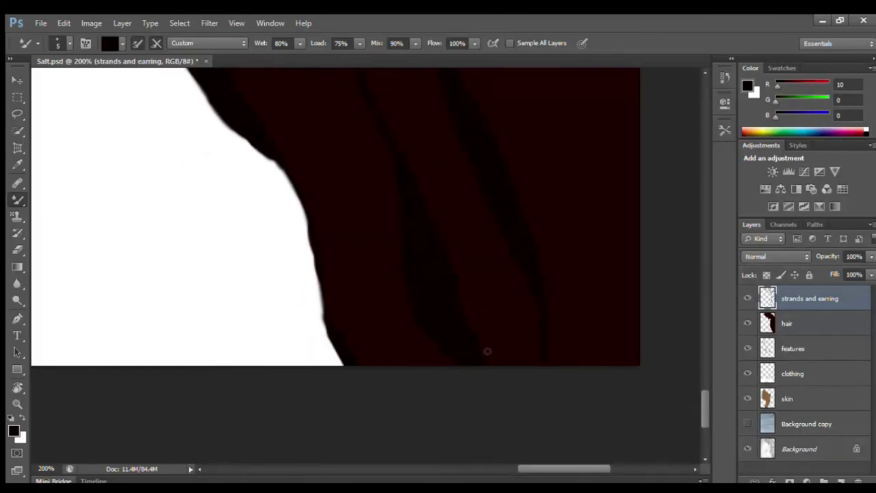
Smooth and thicken the strands above and behind the ear in near-black
left_click_drag(703, 364, 705, 171)
left_click_drag(599, 470, 561, 468)
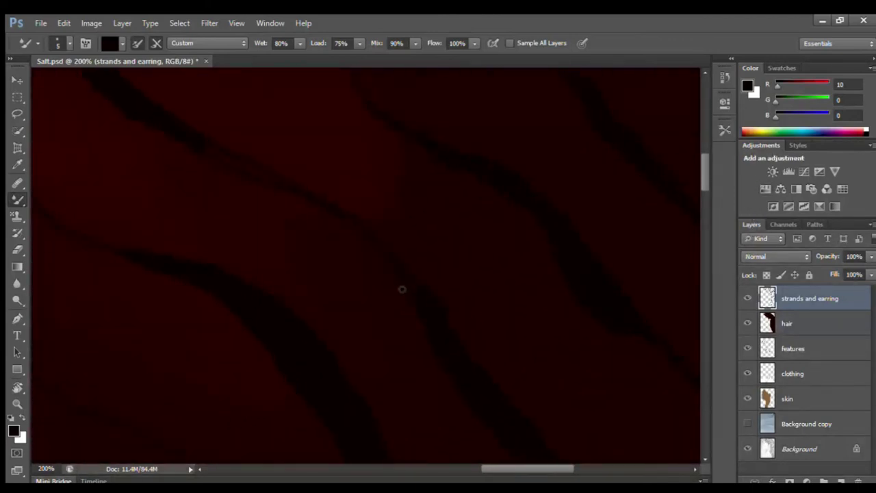
left_click_drag(699, 181, 700, 215)
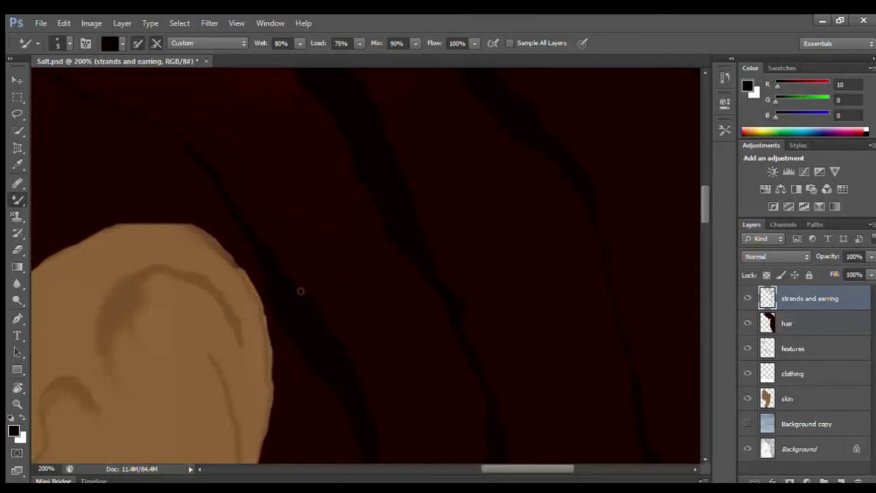
left_click_drag(704, 205, 714, 161)
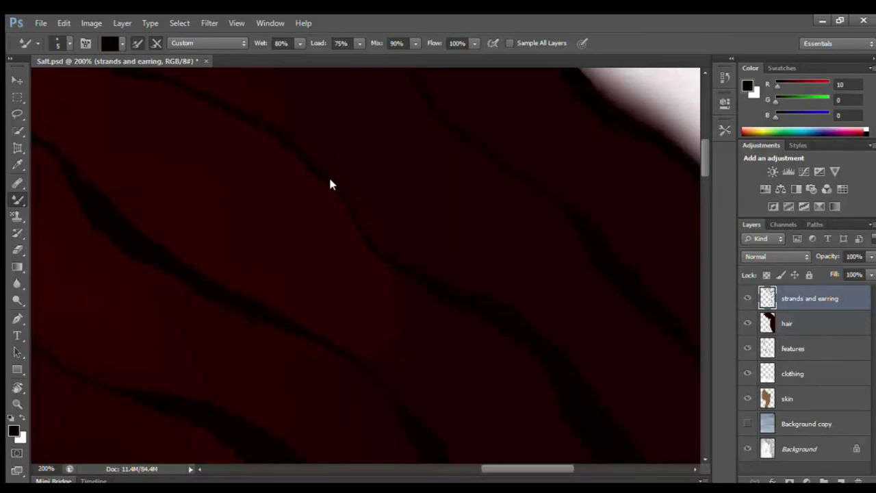
Refine the strands across the crown and darken the hair's outer outline at the upper back of the head
left_click_drag(506, 471, 456, 470)
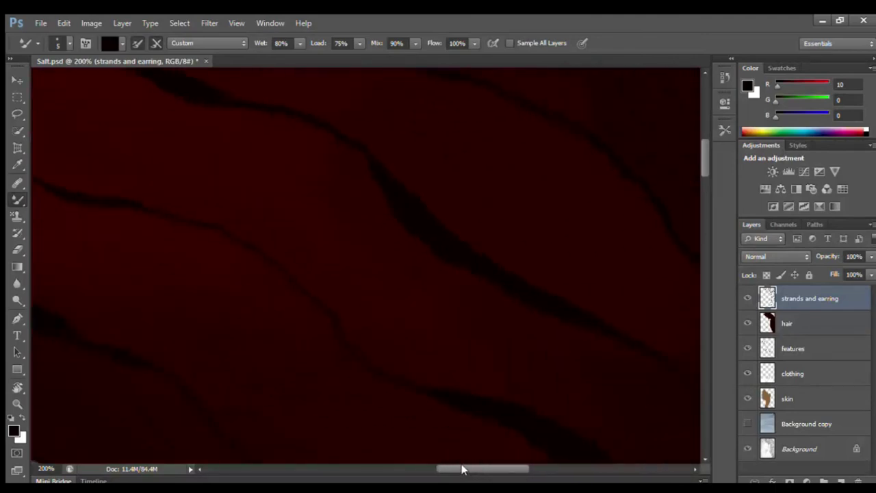
mouse_move(704, 158)
left_mouse_down()
mouse_move(698, 189)
mouse_move(700, 163)
left_mouse_up()
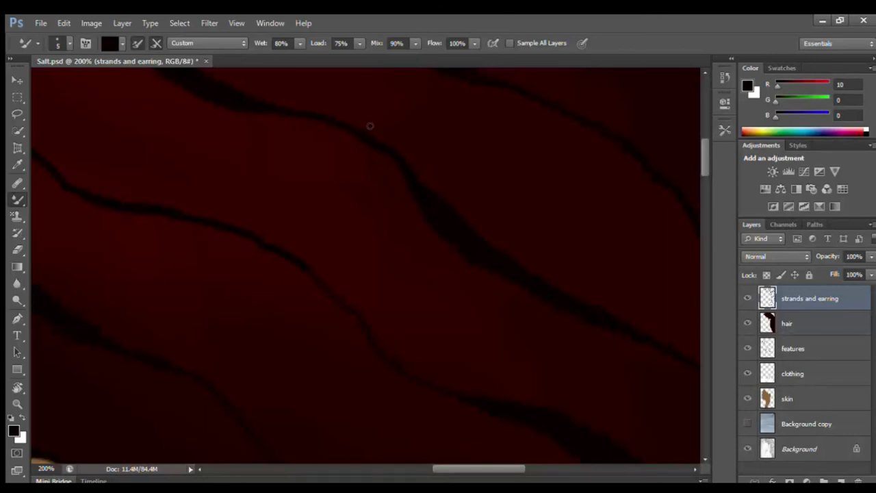
scroll(699, 163, "up", 2)
scroll(474, 150, "up", 3)
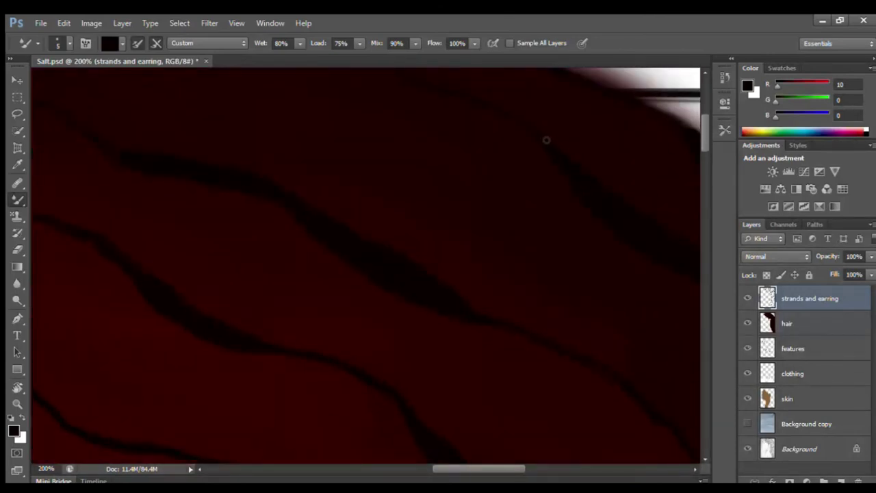
left_click_drag(478, 467, 510, 460)
left_click_drag(564, 200, 613, 227)
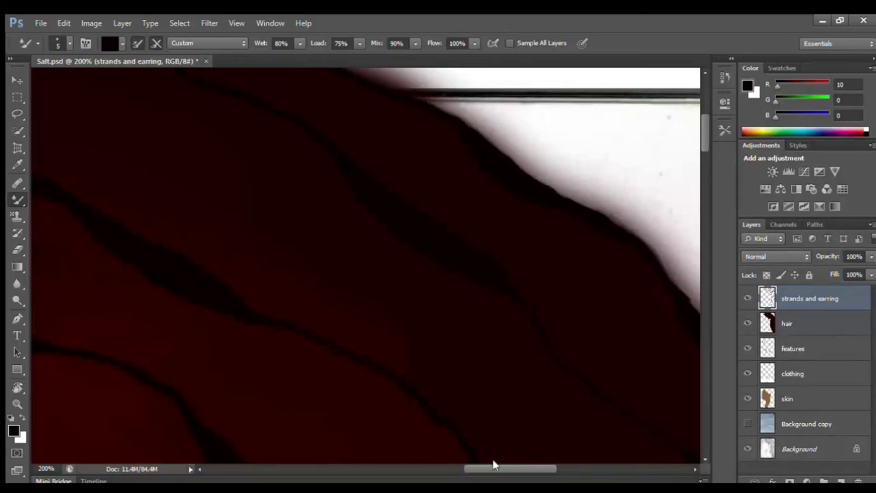
Refine the strands at the front of the hair and darken the outline down to the forehead hairline
scroll(397, 199, "left", 5)
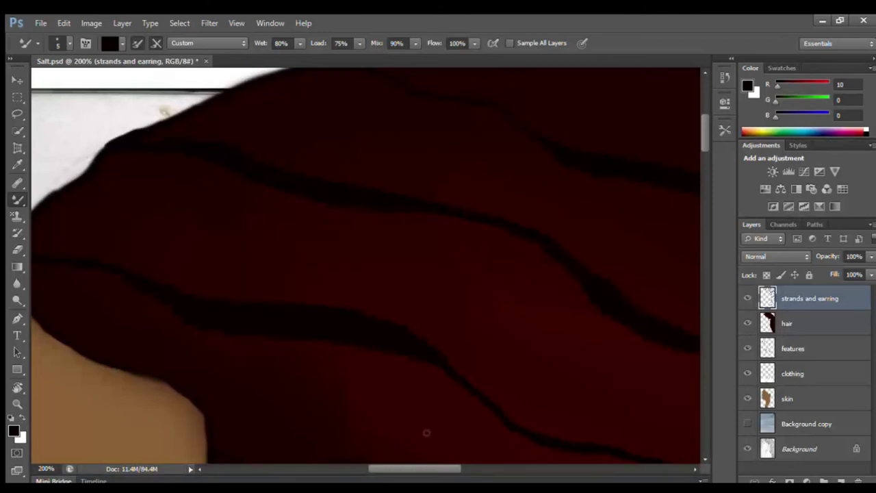
scroll(426, 433, "left", 5)
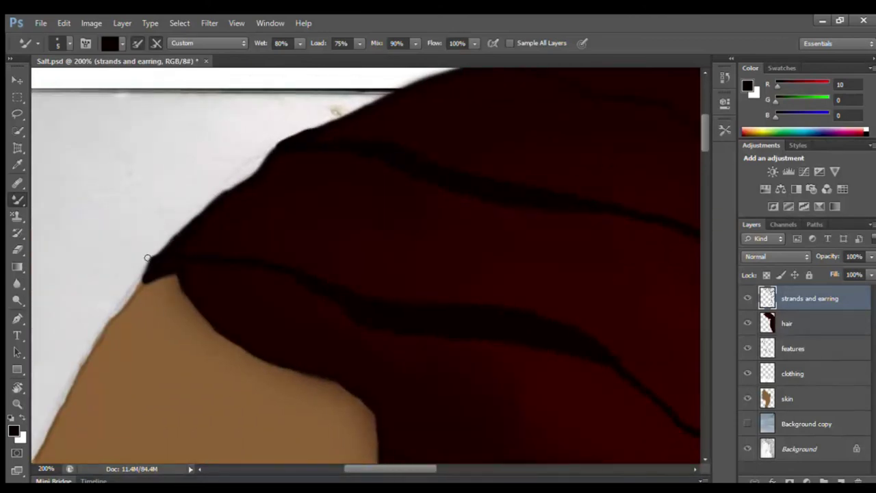
left_click_drag(251, 176, 160, 252)
scroll(431, 471, "right", 5)
scroll(445, 469, "up", 2)
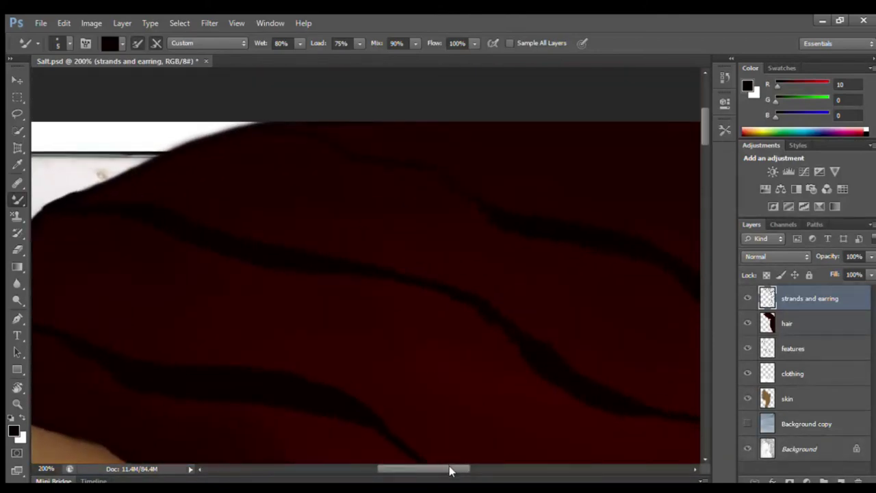
Examine the strands and outlines across the whole hair, from the crown to the canvas bottom and back to the forehead
left_click_drag(449, 470, 548, 438)
left_click_drag(706, 139, 703, 161)
left_click_drag(512, 466, 537, 460)
left_click_drag(704, 157, 707, 193)
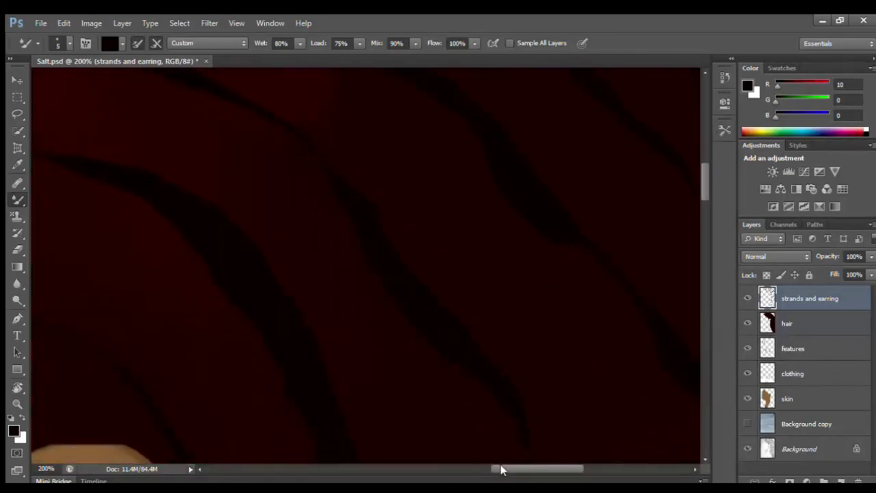
left_click_drag(501, 467, 535, 466)
left_click_drag(704, 193, 700, 215)
left_click_drag(547, 469, 521, 476)
left_click_drag(707, 251, 700, 280)
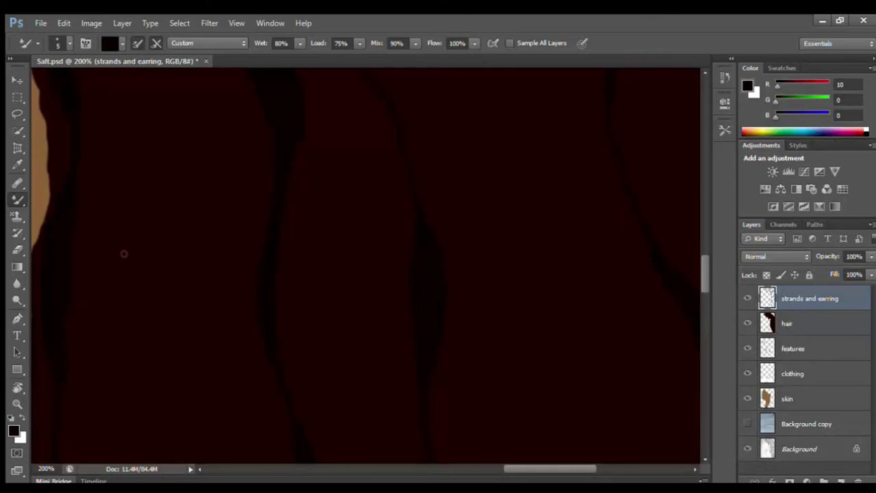
left_click_drag(513, 466, 501, 467)
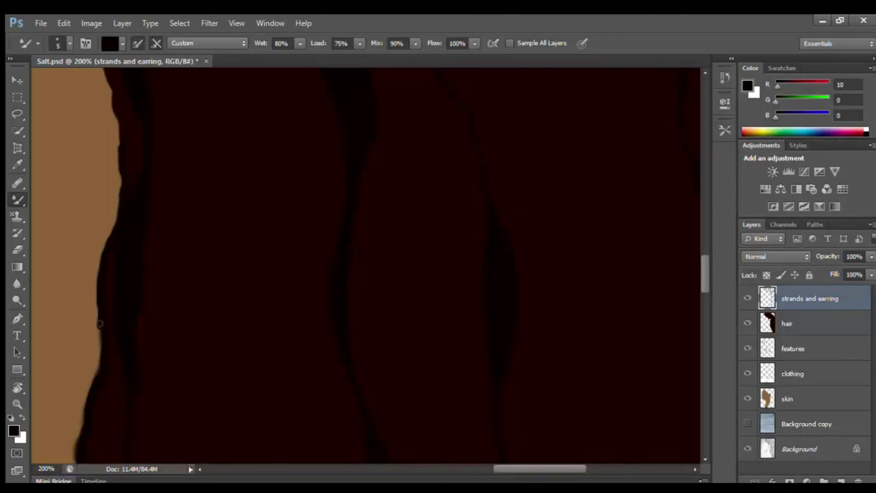
scroll(691, 270, "down", 3)
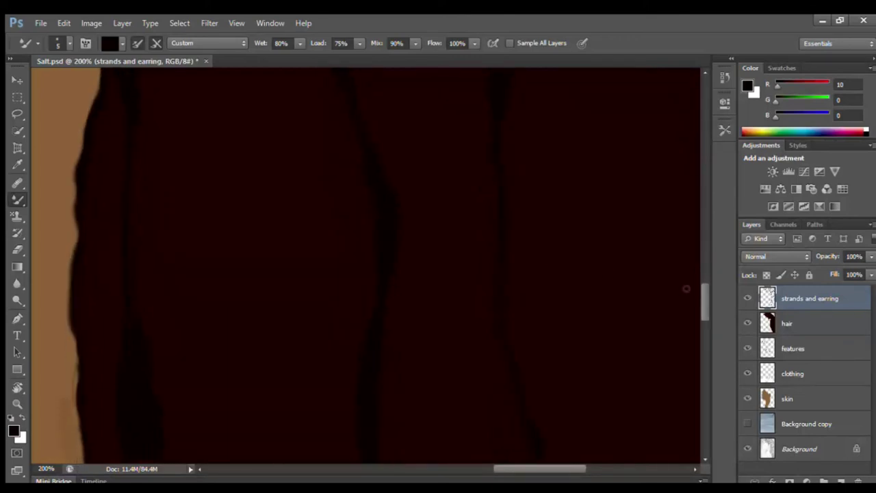
left_click_drag(707, 290, 636, 387)
left_click_drag(553, 471, 594, 464)
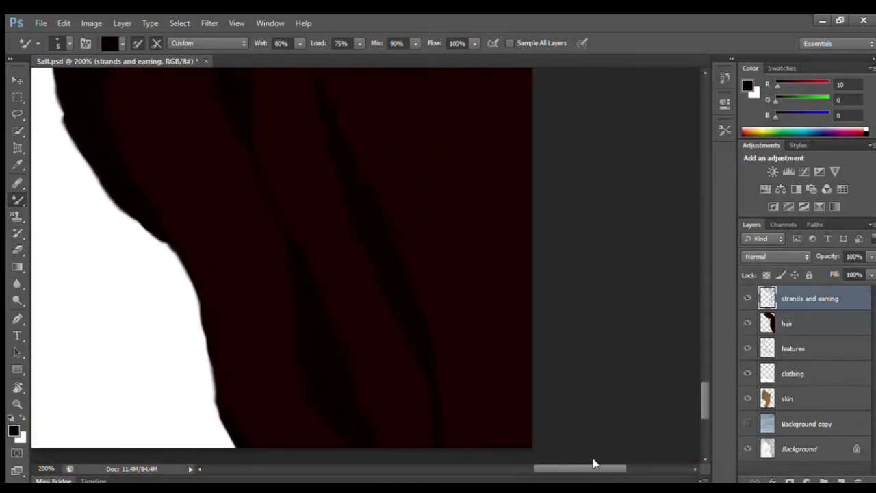
left_click_drag(699, 403, 760, 226)
left_click_drag(707, 220, 707, 176)
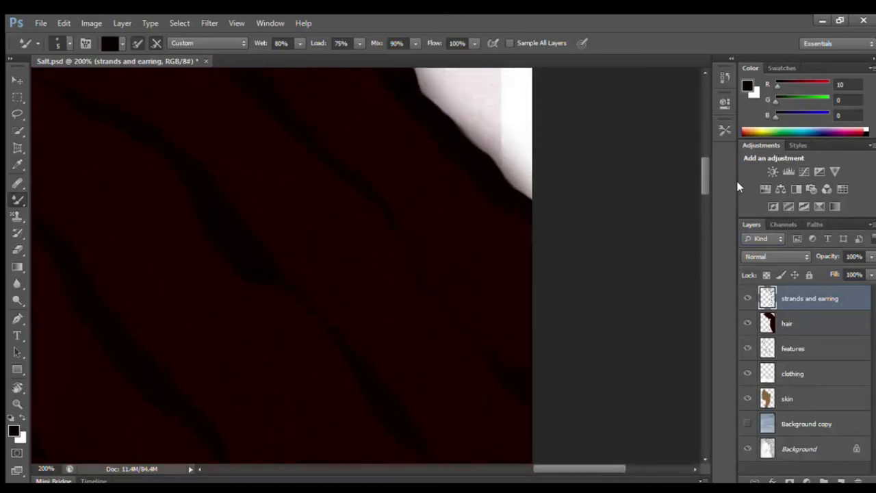
left_click_drag(569, 470, 359, 470)
left_click_drag(704, 185, 696, 164)
scroll(697, 162, "up", 5)
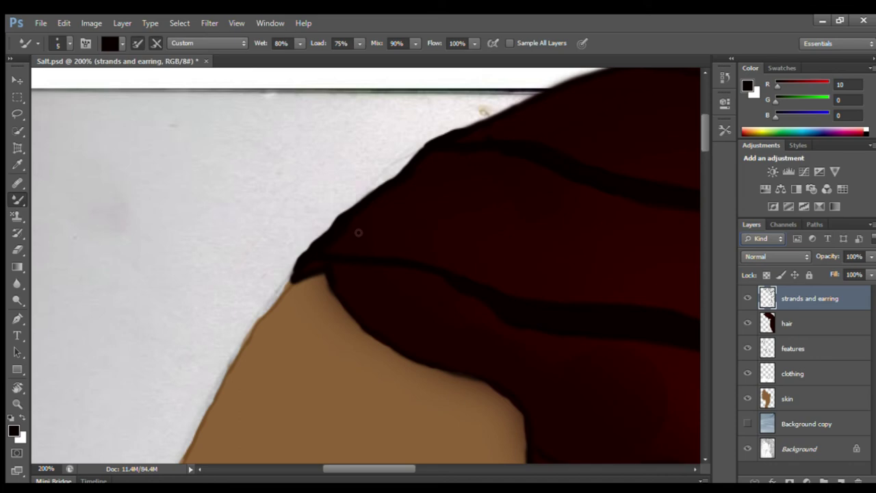
Hide the skin and hair layers to uncover the hoop earring sketch below the ear
scroll(361, 237, "down", 6)
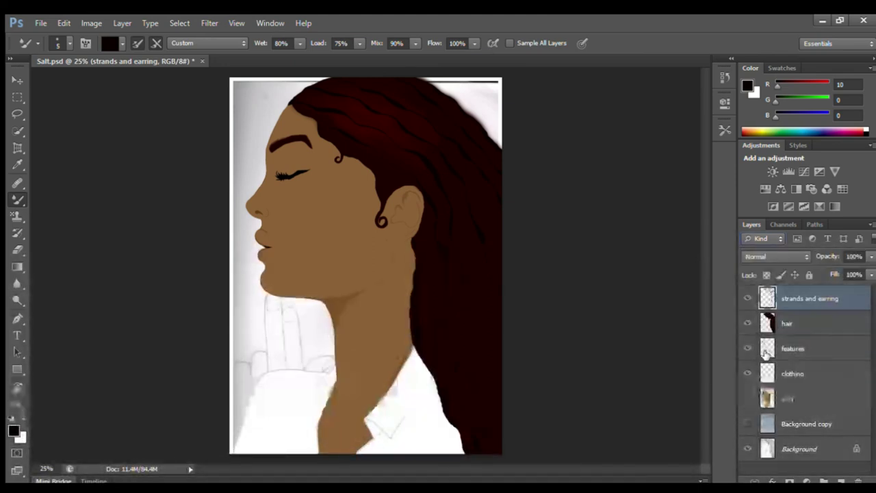
left_click(748, 398)
scroll(545, 247, "up", 5)
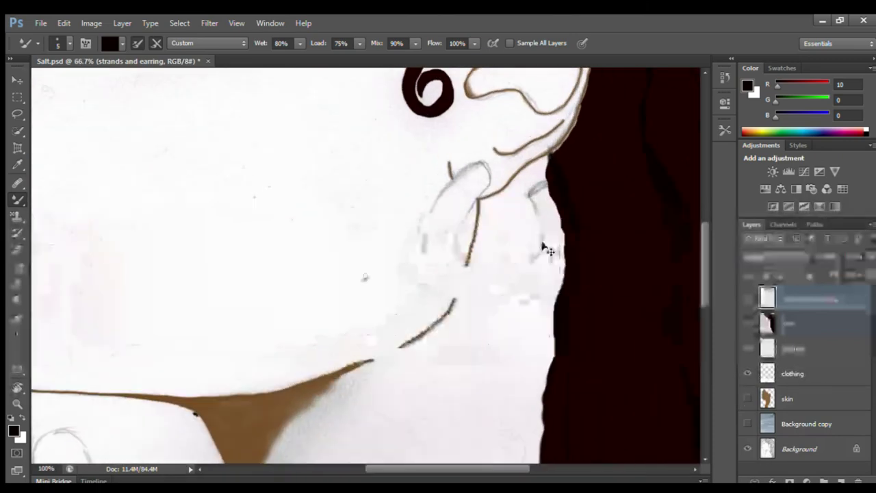
left_click_drag(460, 467, 492, 464)
left_click_drag(705, 277, 701, 272)
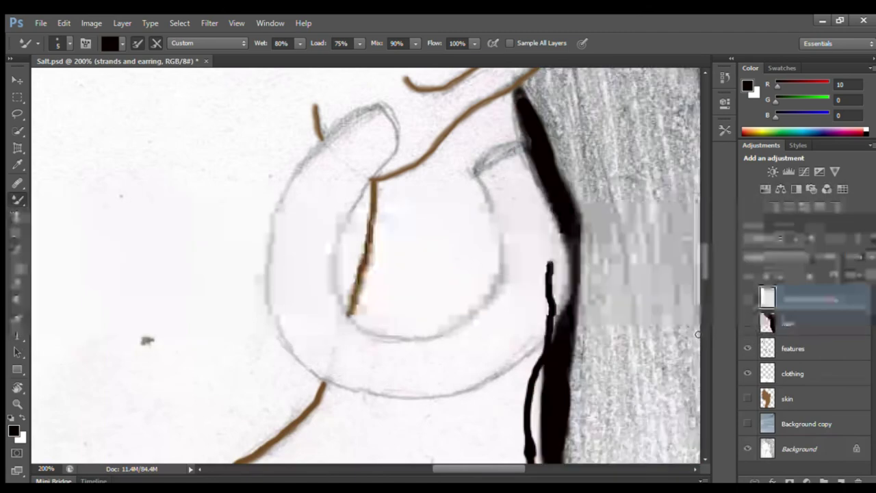
Toggle the visibility of the features and skin layers to compare them with the earring sketch
left_click(746, 348)
left_click(746, 348)
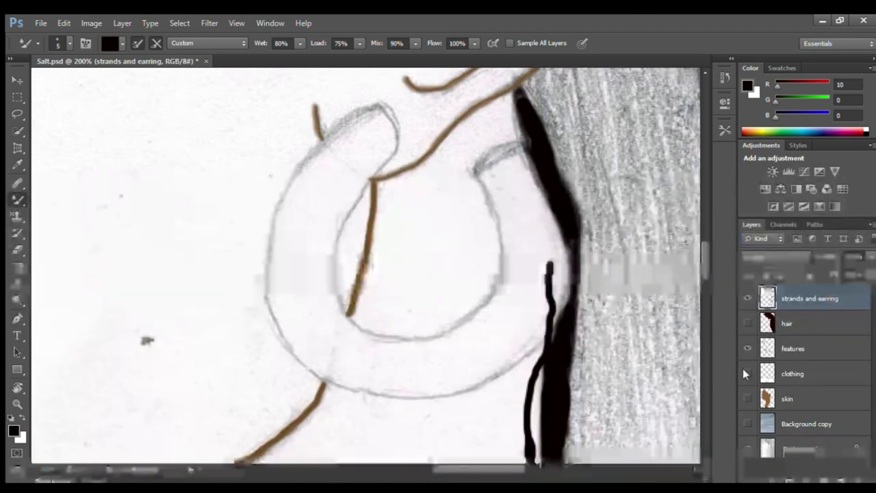
left_click(747, 399)
left_click(746, 399)
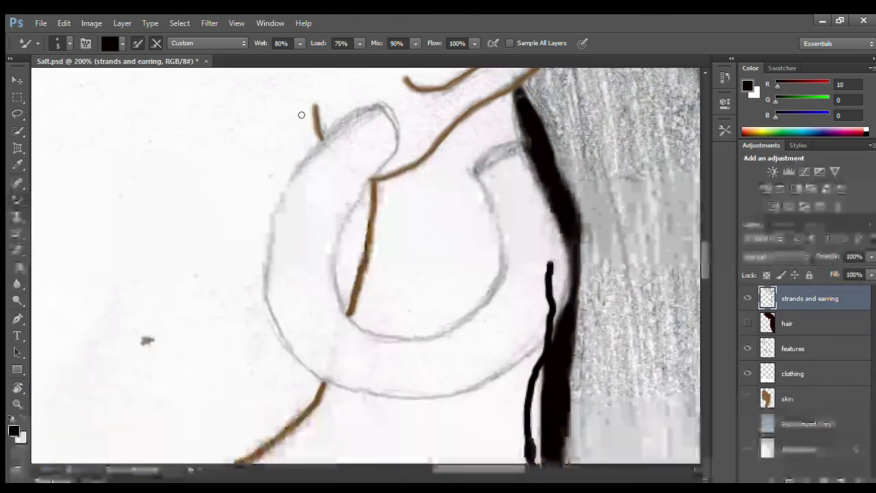
Rename the "strands and earring" layer as "strands"
double_click(826, 301)
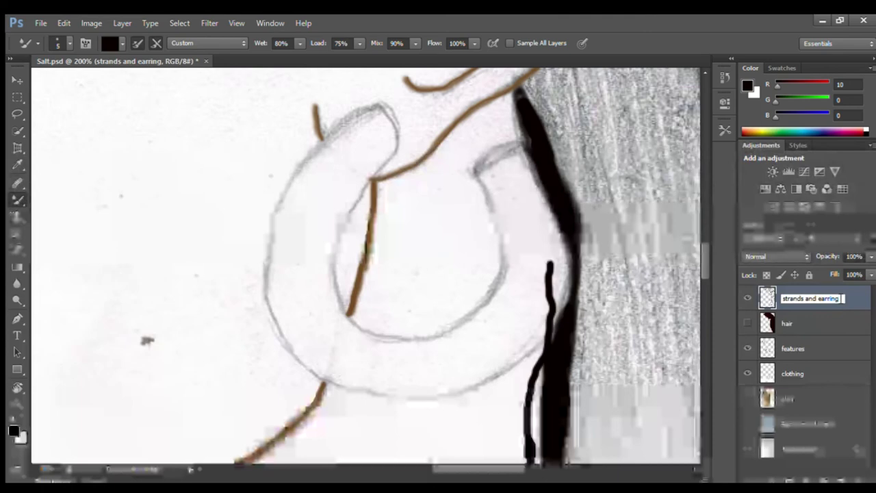
key("BackSpace")
key("Return")
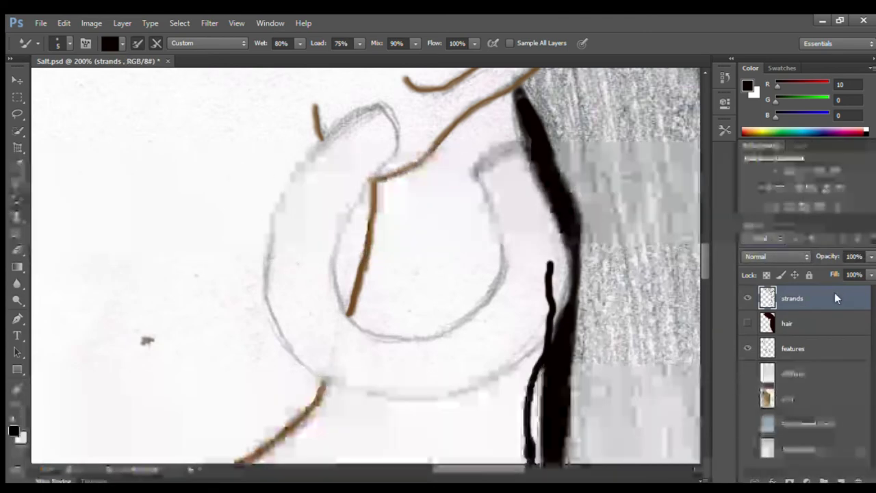
Add a new layer above the strands layer and name it "earring"
left_click(842, 480)
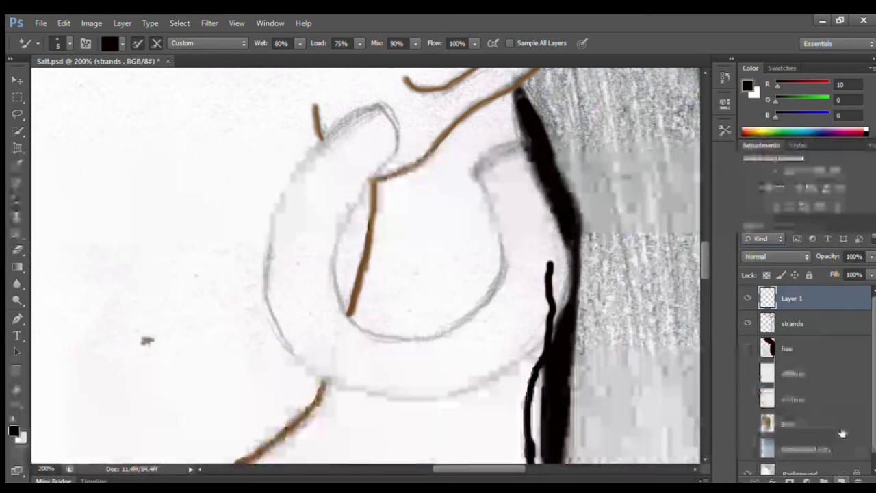
key("space")
double_click(787, 299)
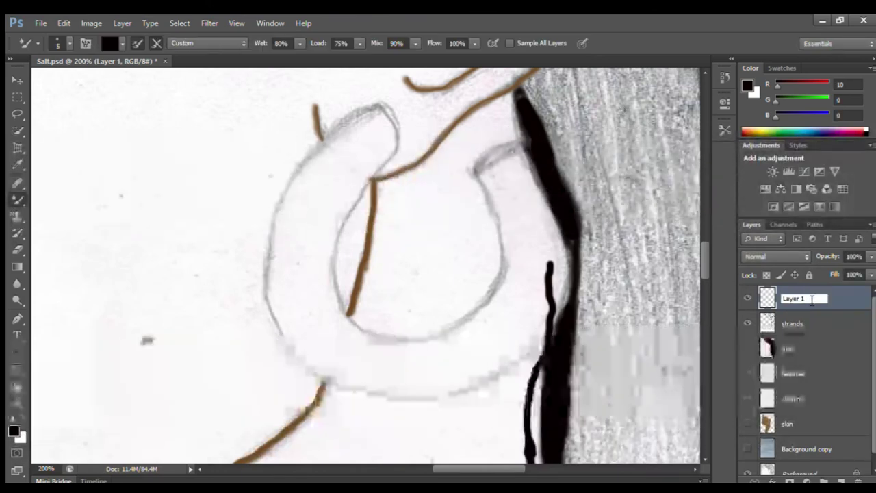
type("earrin")
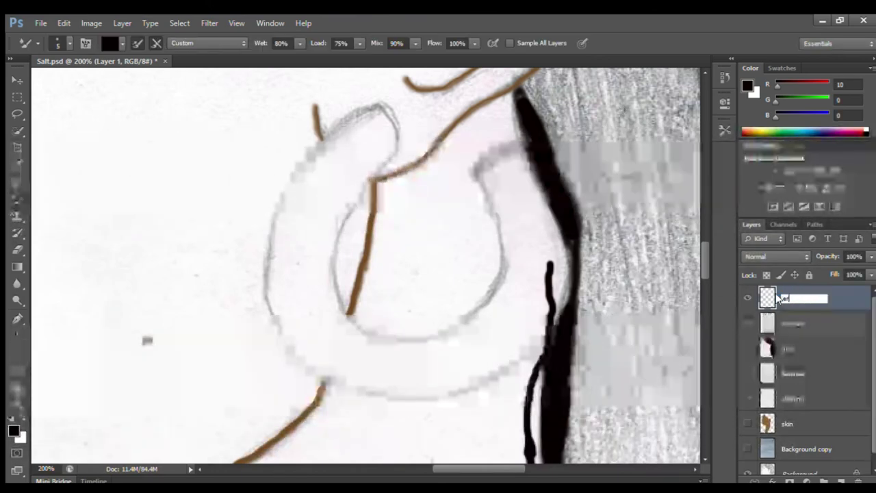
key("BackSpace")
key("BackSpace")
key("BackSpace")
key("BackSpace")
type("arrin")
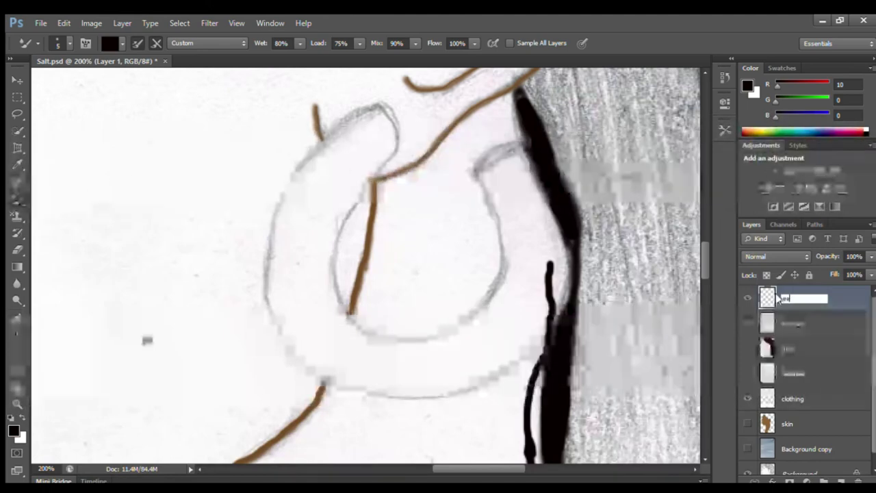
key("Return")
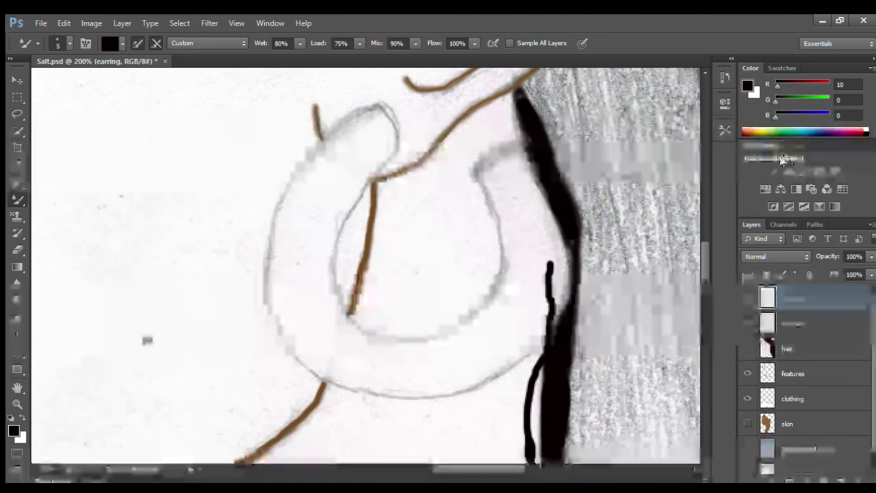
Set the painting colour to golden yellow, RGB 255, 194, 0
left_click(765, 132)
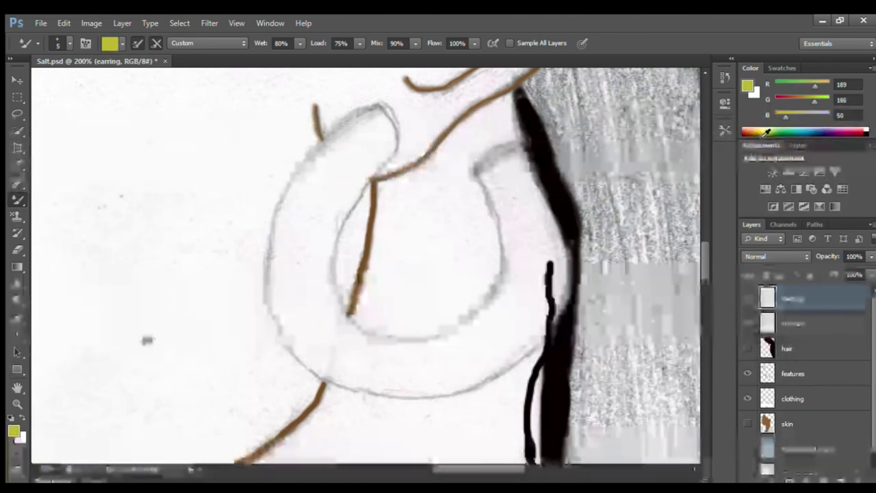
left_click(782, 68)
left_click(865, 104)
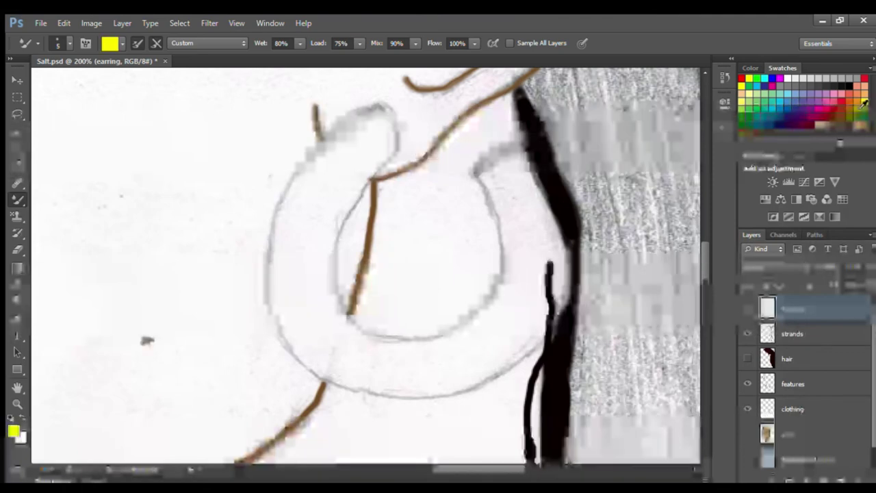
left_click(751, 68)
left_click_drag(827, 102, 815, 103)
Paint the upper left part of the hoop earring yellow over the sketch, enlarging the brush to 20 px
mouse_move(322, 205)
left_mouse_down()
mouse_move(309, 198)
mouse_move(289, 228)
mouse_move(280, 219)
left_mouse_up()
key("bracketright")
key("bracketright")
key("bracketright")
key("bracketright")
key("bracketright")
key("bracketright")
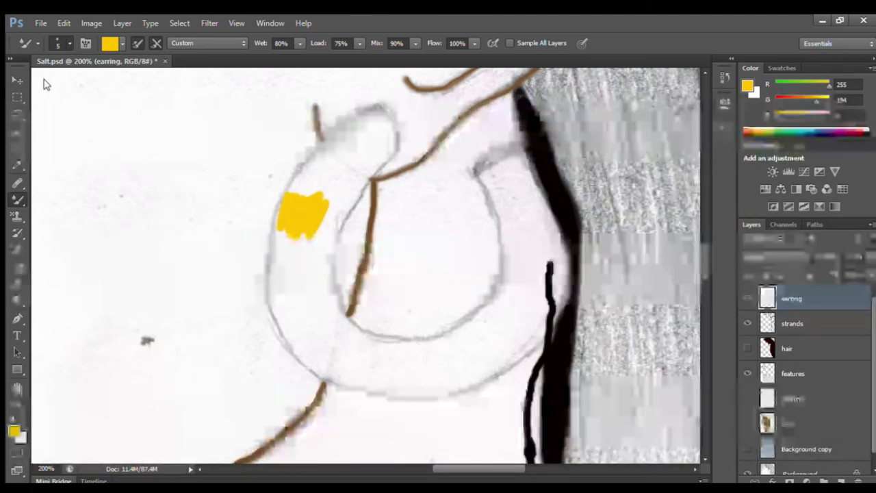
mouse_move(356, 152)
left_mouse_down()
mouse_move(301, 205)
mouse_move(285, 259)
mouse_move(289, 325)
left_mouse_up()
mouse_move(383, 141)
left_mouse_down()
mouse_move(334, 240)
mouse_move(331, 298)
mouse_move(367, 164)
mouse_move(331, 204)
mouse_move(377, 146)
mouse_move(325, 176)
mouse_move(384, 130)
left_mouse_up()
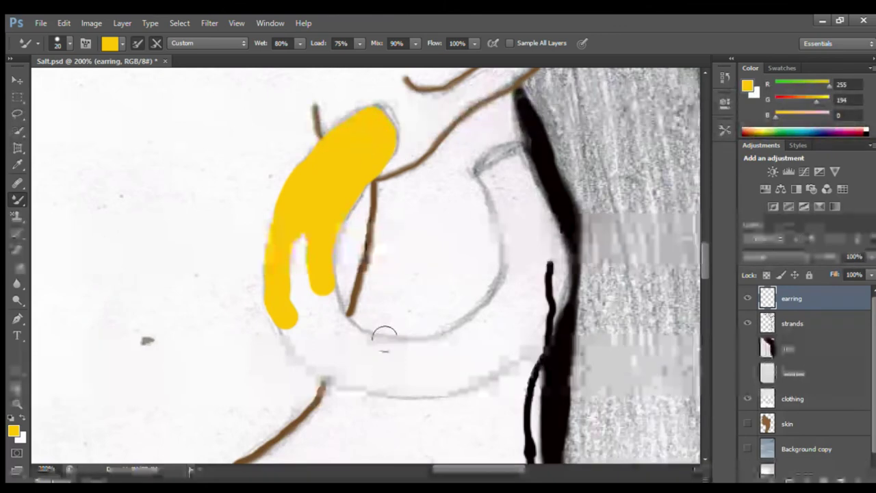
Fill the bottom curve and right side of the hoop with yellow, following the sketched outline
mouse_move(364, 344)
left_mouse_down()
mouse_move(370, 356)
mouse_move(329, 321)
mouse_move(333, 303)
mouse_move(370, 353)
mouse_move(317, 251)
mouse_move(317, 326)
mouse_move(303, 314)
left_mouse_up()
mouse_move(373, 367)
left_mouse_down()
mouse_move(442, 356)
mouse_move(401, 365)
left_mouse_up()
mouse_move(477, 320)
left_mouse_down()
mouse_move(479, 333)
mouse_move(440, 358)
left_mouse_up()
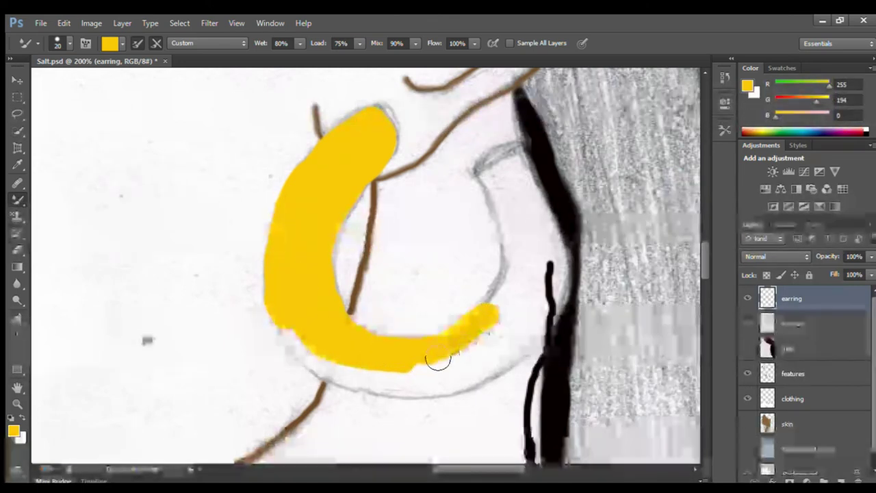
left_click_drag(524, 262, 503, 321)
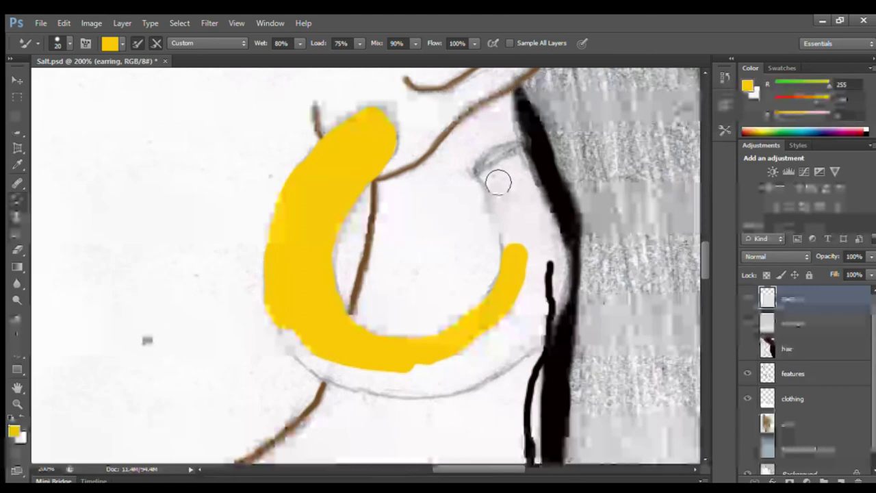
left_click_drag(495, 179, 518, 236)
mouse_move(503, 188)
left_mouse_down()
mouse_move(529, 184)
mouse_move(549, 237)
mouse_move(550, 299)
mouse_move(555, 238)
left_mouse_up()
left_click_drag(514, 363, 560, 301)
mouse_move(477, 380)
left_mouse_down()
mouse_move(515, 355)
mouse_move(464, 383)
mouse_move(410, 386)
mouse_move(477, 364)
mouse_move(514, 332)
mouse_move(462, 356)
mouse_move(535, 295)
mouse_move(544, 243)
mouse_move(521, 199)
left_mouse_up()
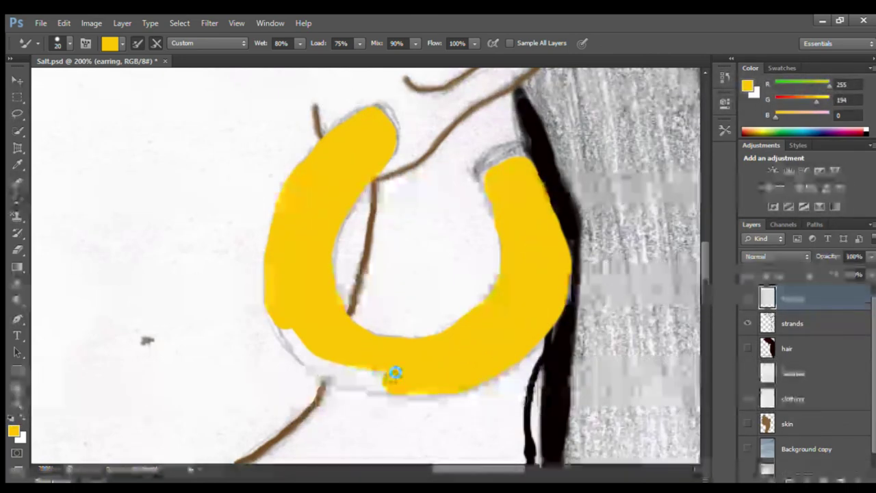
mouse_move(411, 362)
left_mouse_down()
mouse_move(374, 364)
mouse_move(404, 380)
mouse_move(399, 368)
mouse_move(398, 384)
mouse_move(374, 387)
mouse_move(298, 335)
mouse_move(348, 380)
mouse_move(453, 393)
mouse_move(524, 330)
left_mouse_up()
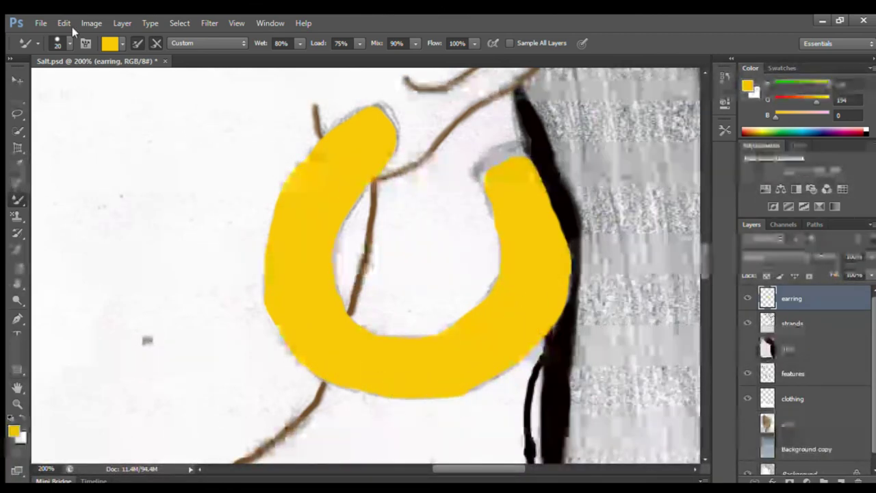
Reduce the brush to 6 px and square off the hoop's open right end in yellow
key("bracketleft")
key("bracketleft")
key("bracketleft")
key("bracketleft")
key("bracketleft")
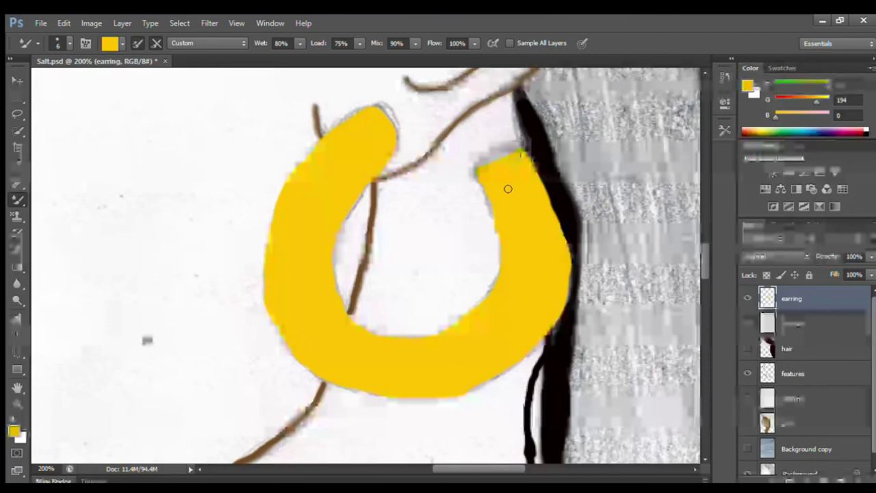
Outline the hoop's edges and sketched right end cap in orange, RGB 255, 161, 0, with a 3 px brush
left_click(810, 100)
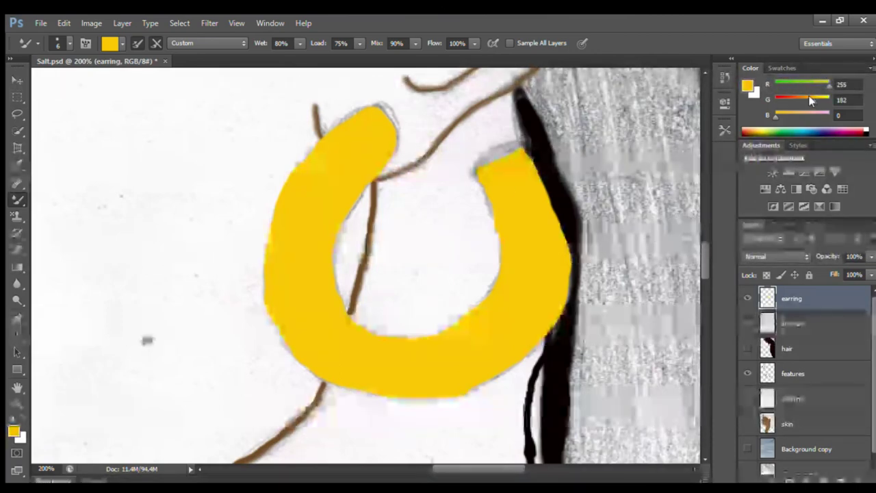
left_click_drag(805, 100, 803, 100)
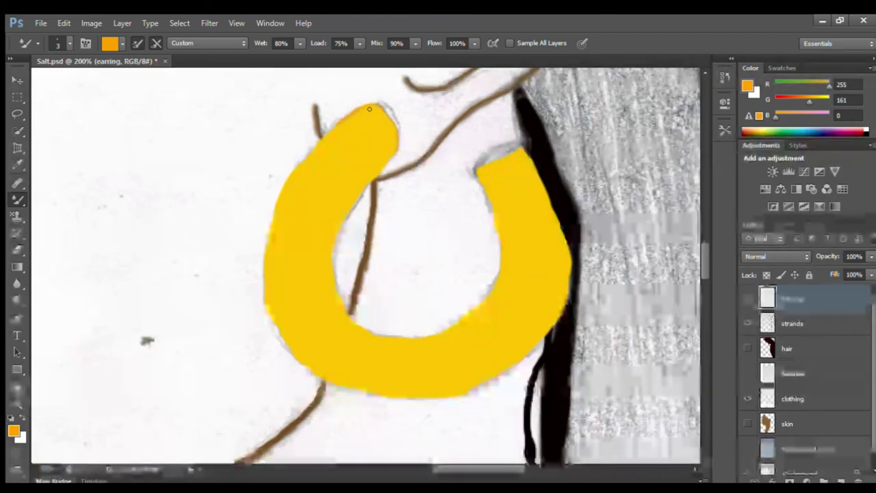
mouse_move(478, 165)
left_mouse_down()
mouse_move(500, 142)
mouse_move(524, 145)
left_mouse_up()
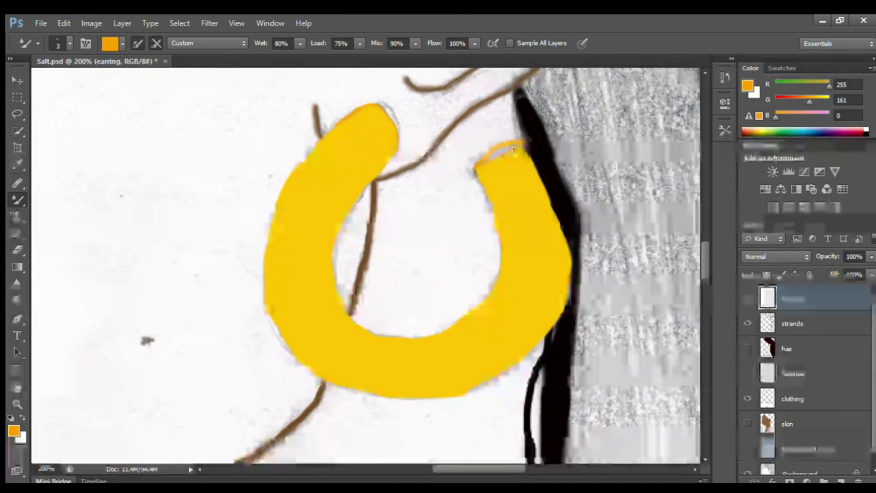
left_click_drag(525, 143, 545, 180)
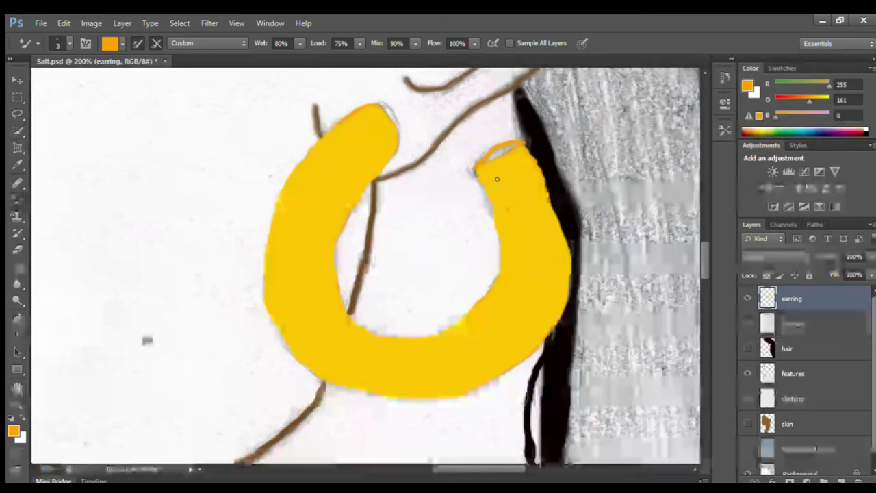
Fill and shade the hoop's end cap with sampled yellow and orange, and trim its outer right edge with a 14 px Eraser
key("i")
left_click(323, 226)
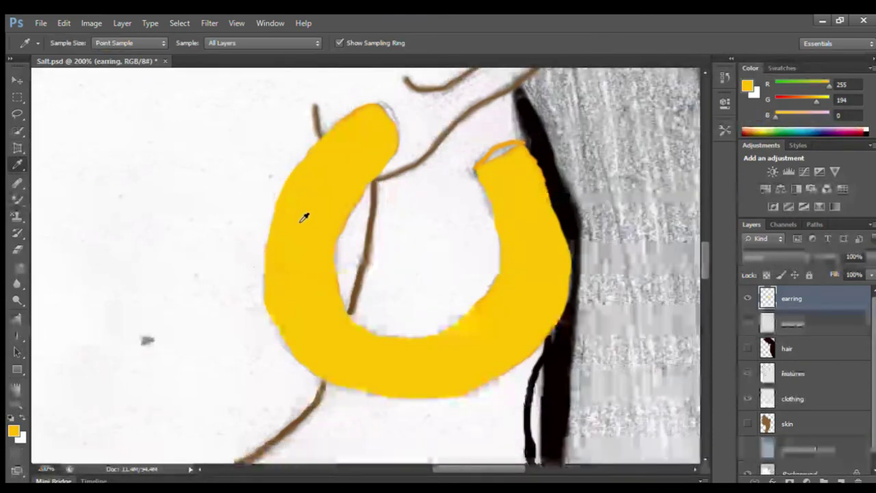
key("b")
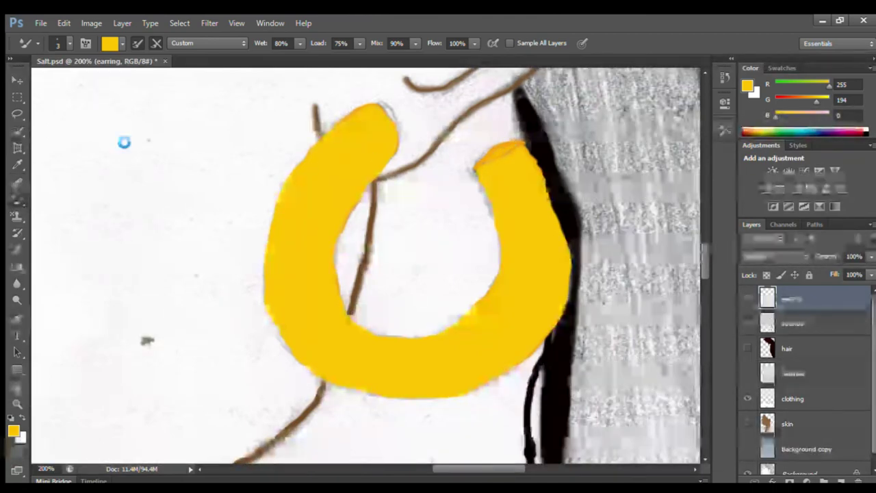
key("i")
left_click(352, 127)
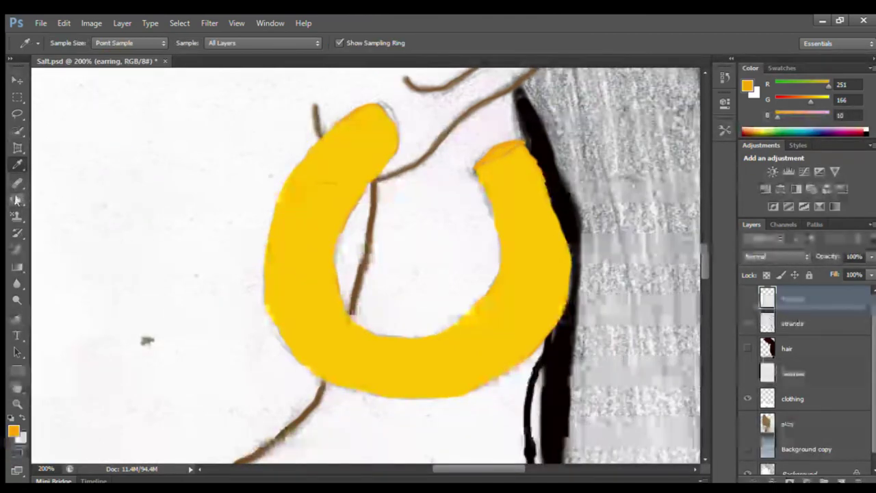
key("b")
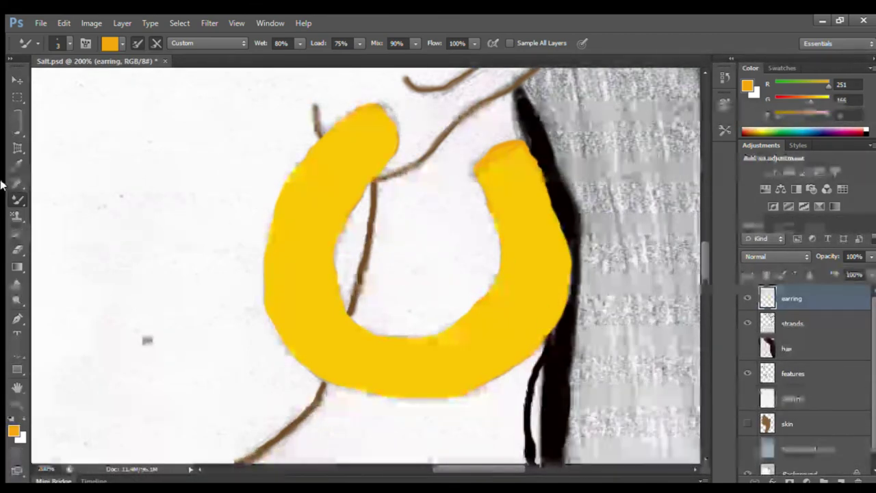
left_click(18, 247)
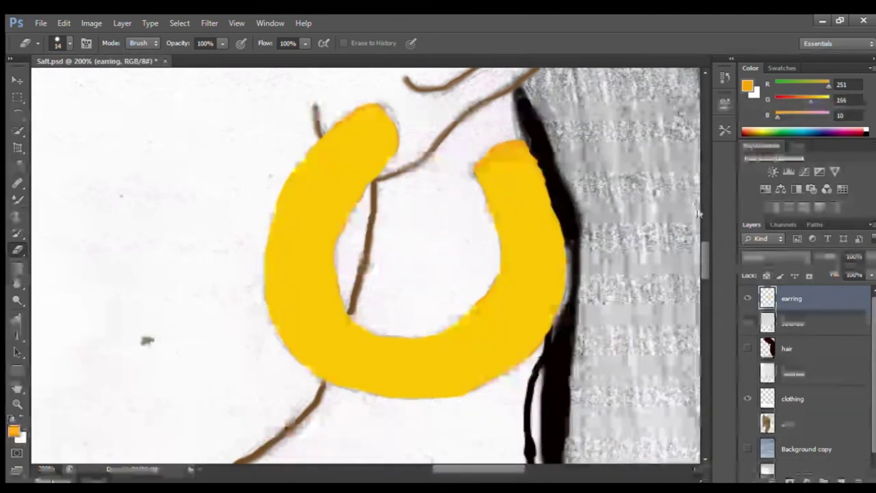
Show the hair, skin and Background copy layers to check the earring against the whole portrait
scroll(704, 265, "up", 2)
left_click_drag(703, 265, 703, 264)
left_click(749, 349)
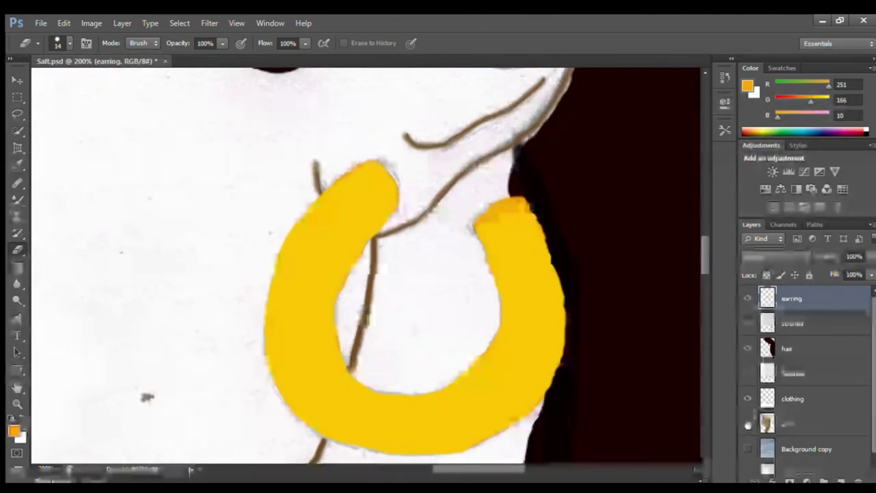
left_click(747, 424)
left_click(747, 448)
scroll(836, 386, "down", 1)
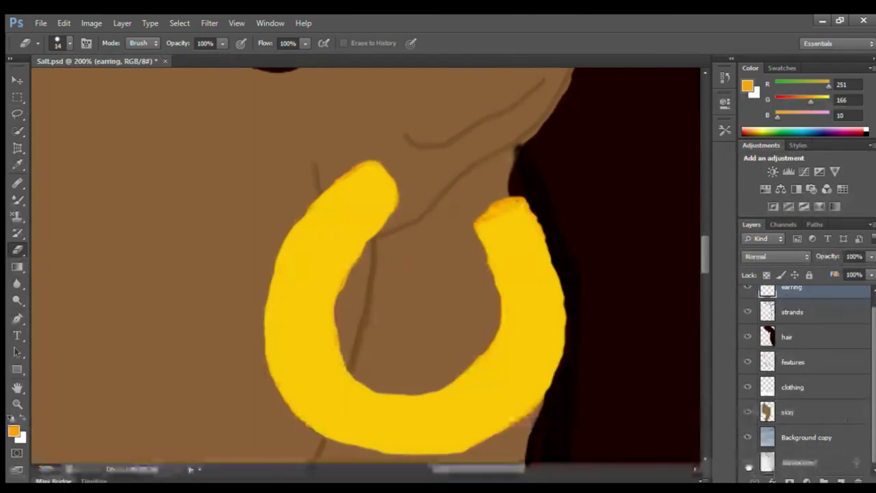
scroll(691, 371, "down", 4)
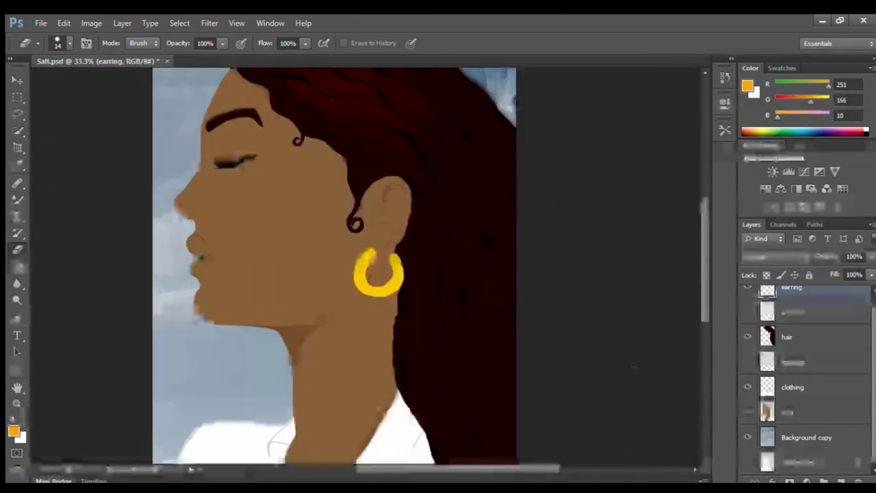
scroll(632, 363, "down", 1)
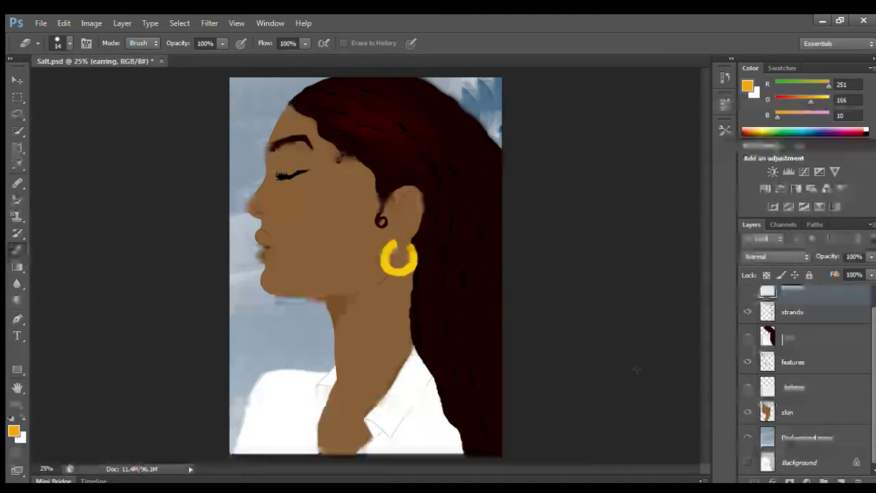
Paint a thin shadow around the hoop on the features layer in sampled brown, RGB 121, 80, 39, with a 12 px brush
scroll(635, 370, "up", 2)
scroll(633, 368, "up", 3)
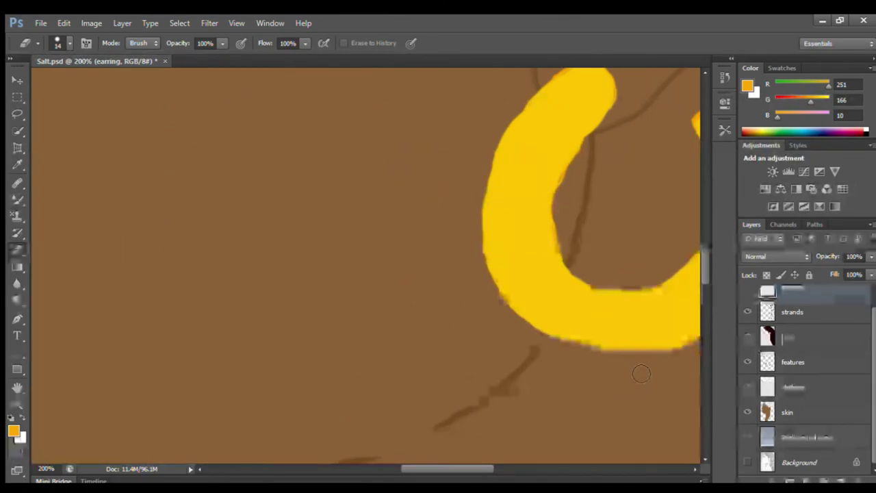
left_click_drag(451, 467, 485, 466)
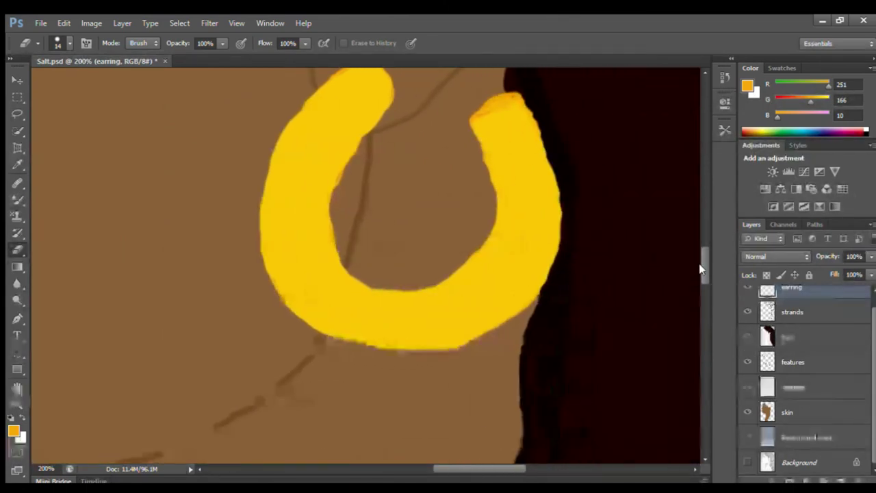
left_click_drag(702, 268, 699, 262)
left_click(787, 412)
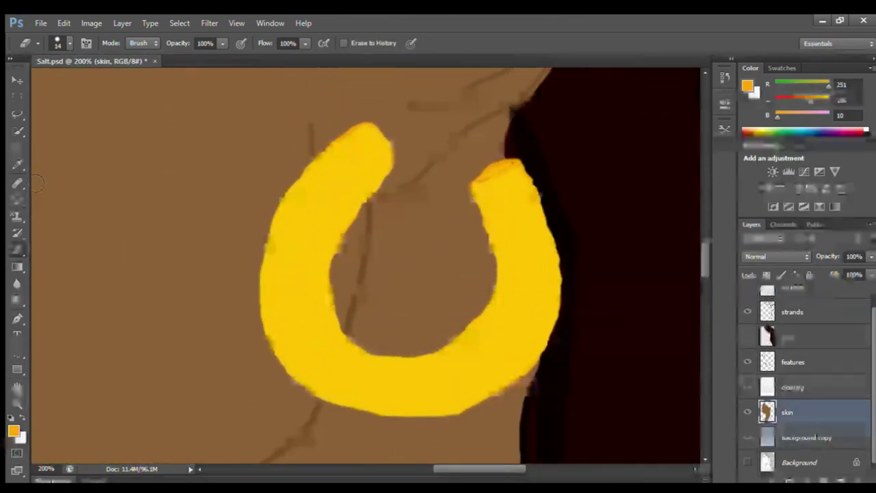
key("i")
left_click(470, 131)
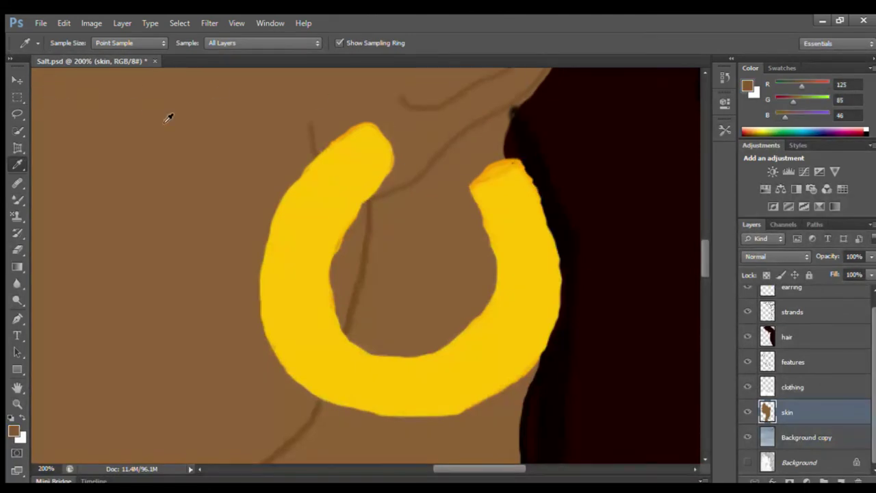
left_click(304, 430)
key("b")
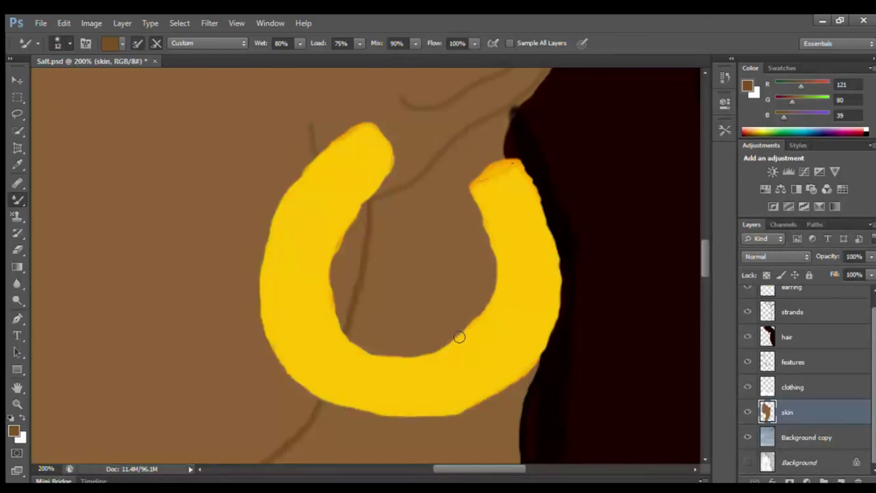
left_click(794, 362)
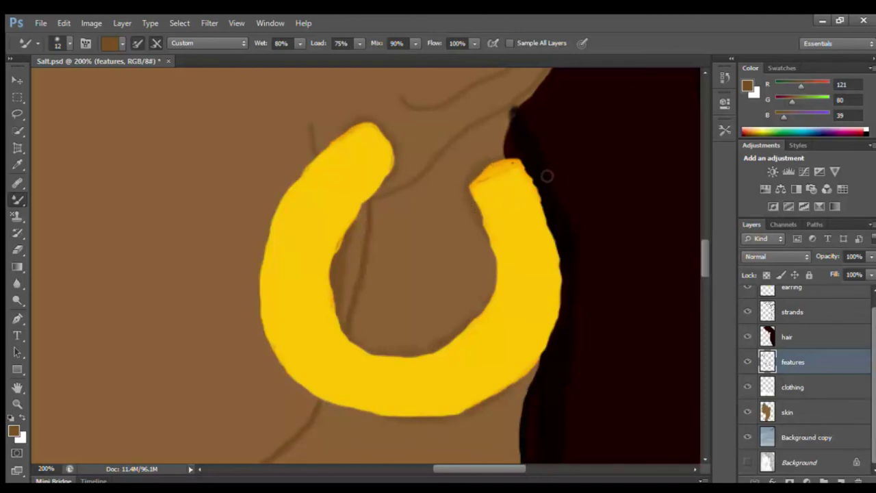
Review the whole portrait with the finished earring and save the document
key("ctrl+minus")
key("ctrl+minus")
key("ctrl+minus")
key("ctrl+minus")
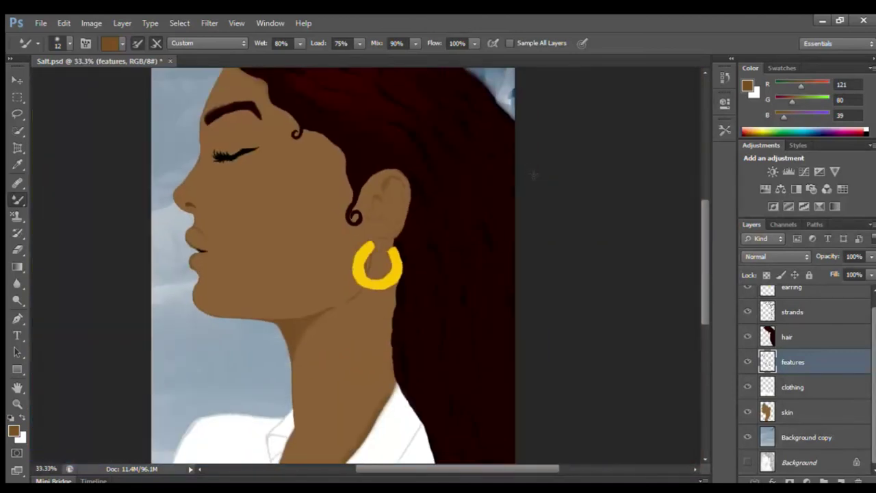
key("ctrl+minus")
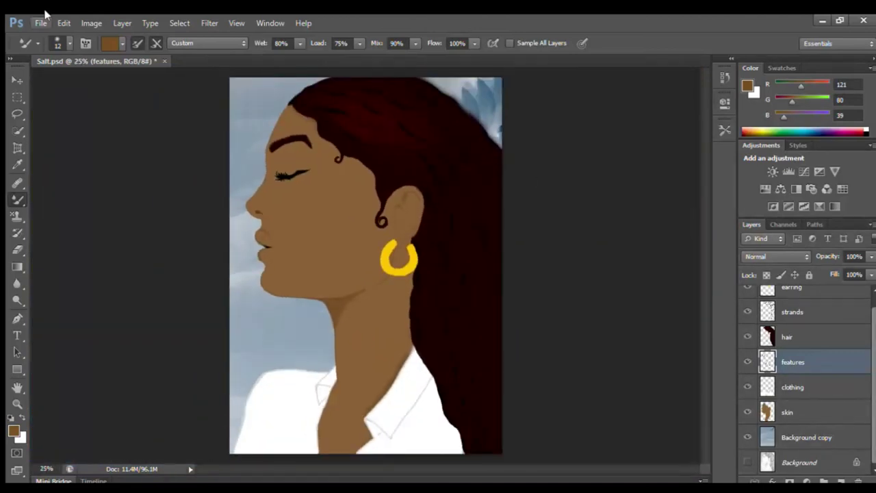
key("ctrl+s")
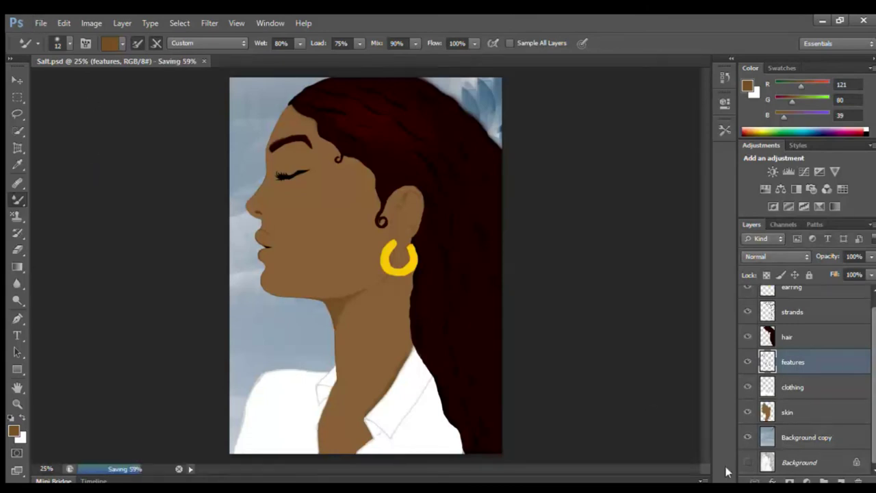